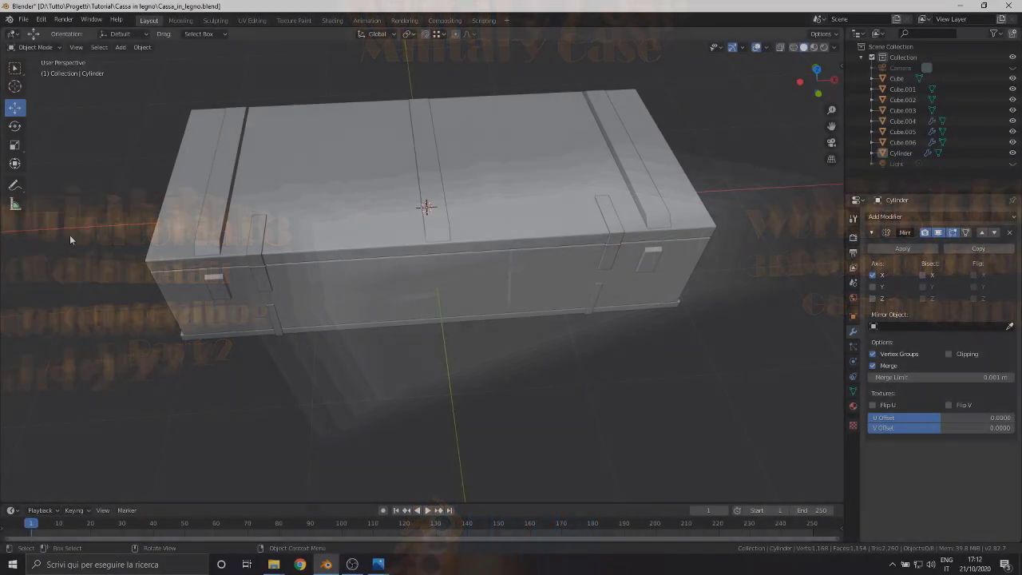
- Bring the case front into close view and select the clasp Cube.005 on the lid edge
mouse_move(69, 235)
middle_down()
mouse_move(234, 215)
mouse_move(293, 228)
middle_up()
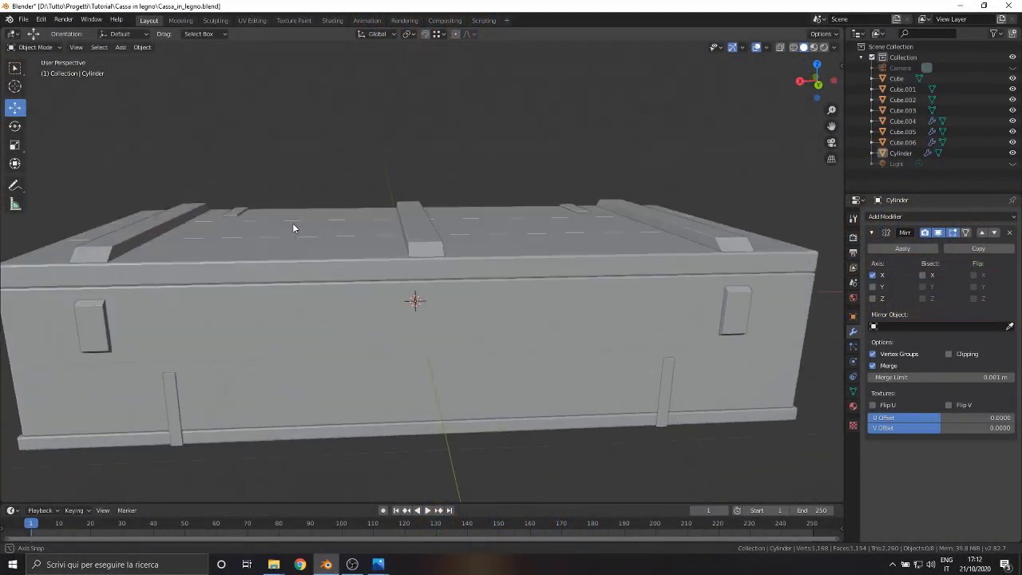
scroll(292, 228, down, 5)
mouse_move(383, 276)
middle_down()
mouse_move(378, 341)
mouse_move(378, 197)
middle_up()
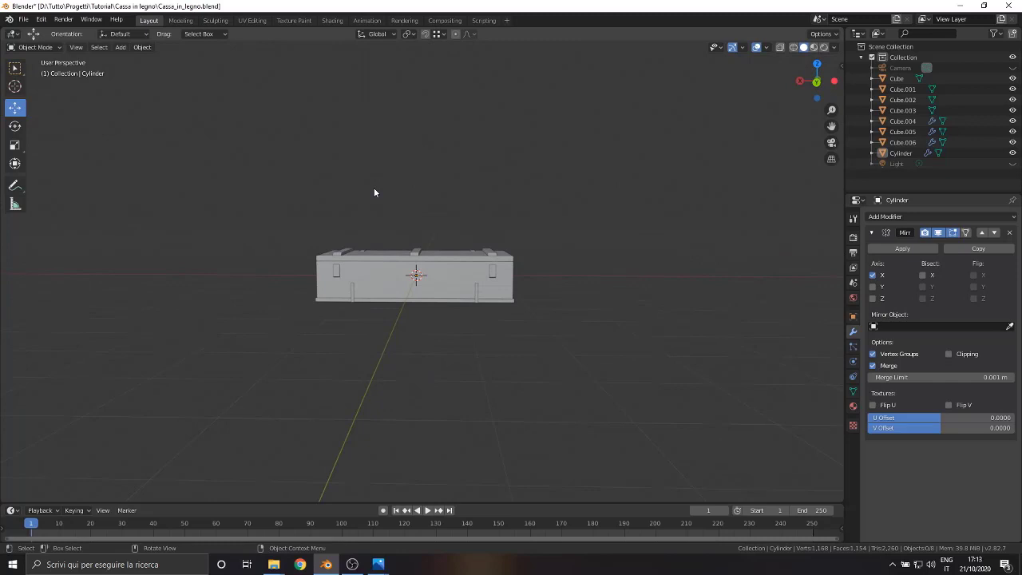
middle_drag(411, 121, 520, 317)
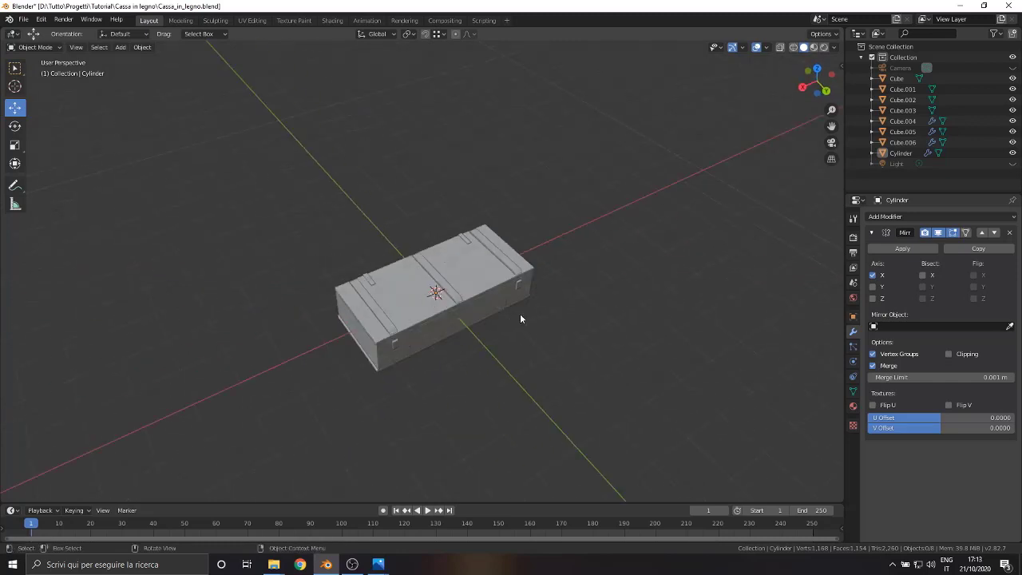
scroll(520, 317, up, 5)
key(shift+space)
key(r)
click(490, 358)
middle_drag(490, 359, 531, 309)
click(532, 308)
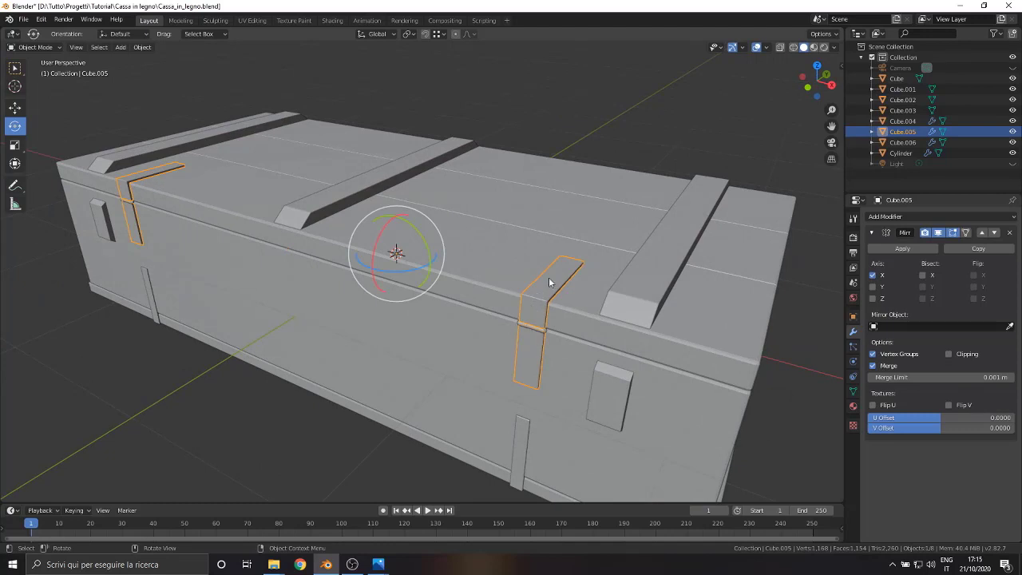
- In Edit Mode with X-ray, box-select the clasp's top vertices and separate them into a new object
key(Tab)
middle_drag(543, 337, 589, 312)
key(KP_Decimal)
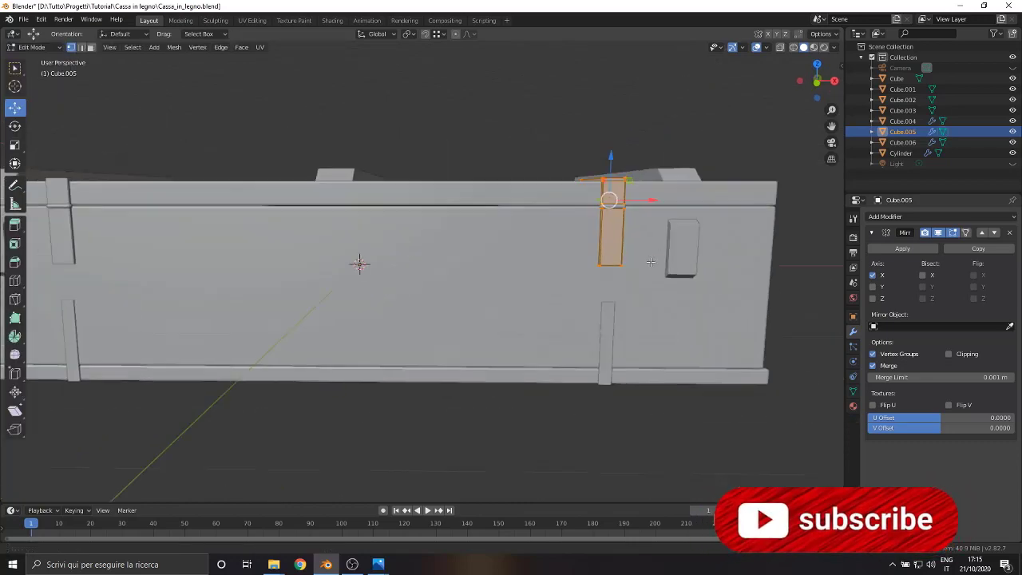
key(shift+z)
scroll(354, 376, up, 3)
drag(372, 151, 518, 254)
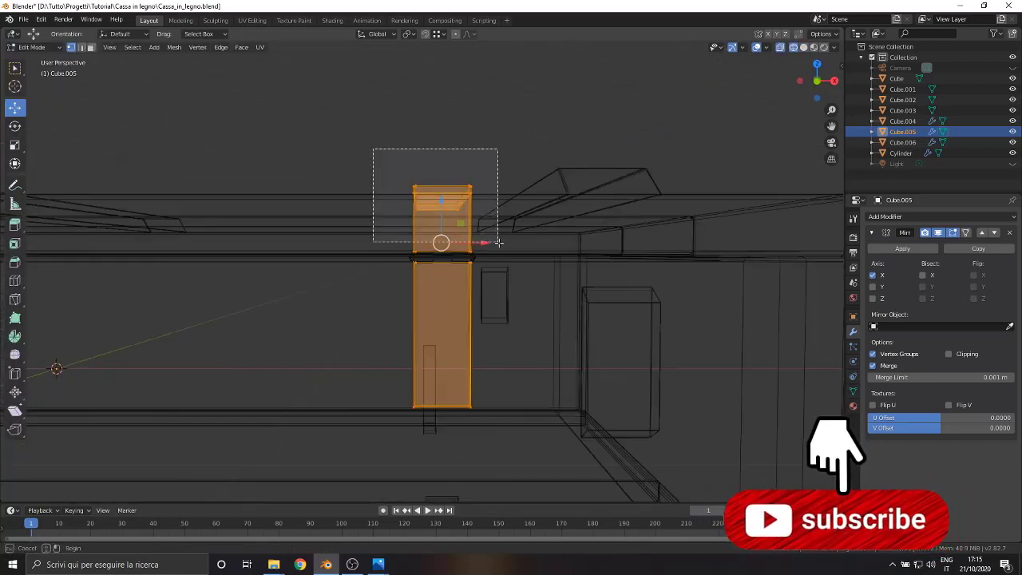
middle_drag(518, 254, 352, 314)
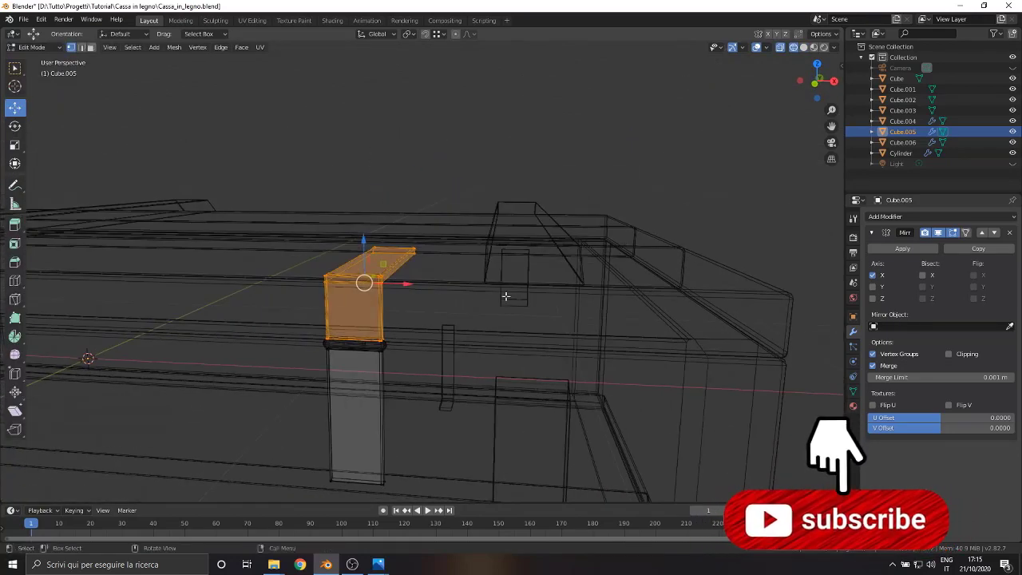
right_click(351, 314)
click(415, 310)
- In Object Mode, join the separated clasp top Cube.007 into the lid Cube.001, then deselect
mouse_move(415, 304)
middle_down()
mouse_move(280, 315)
mouse_move(468, 346)
middle_up()
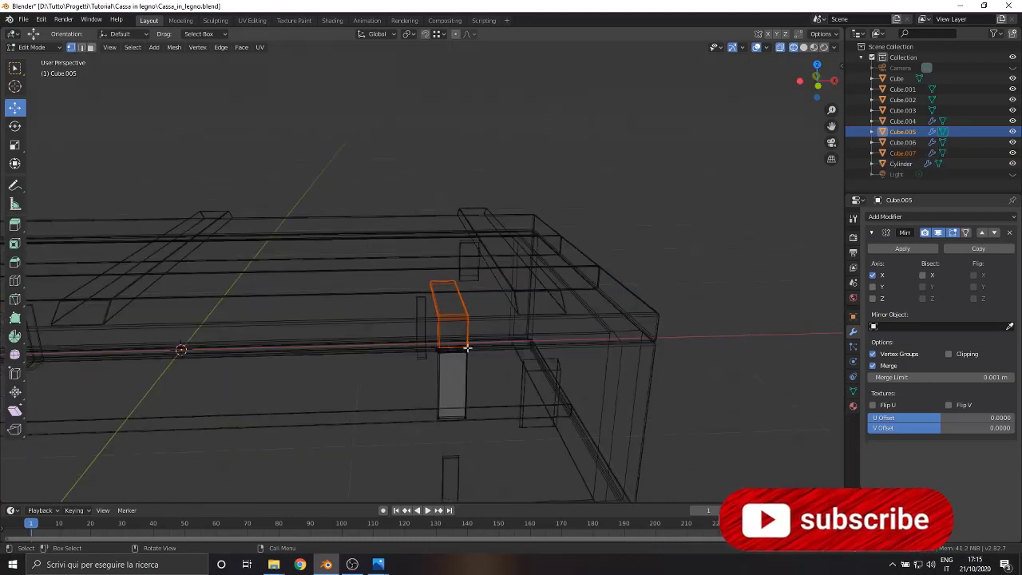
click(29, 47)
click(36, 59)
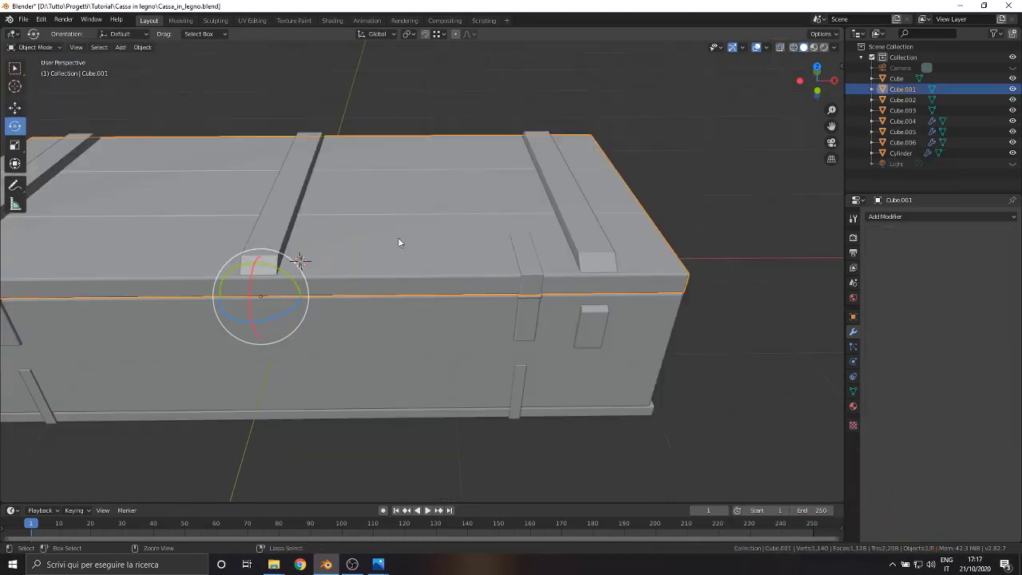
shift+click(457, 262)
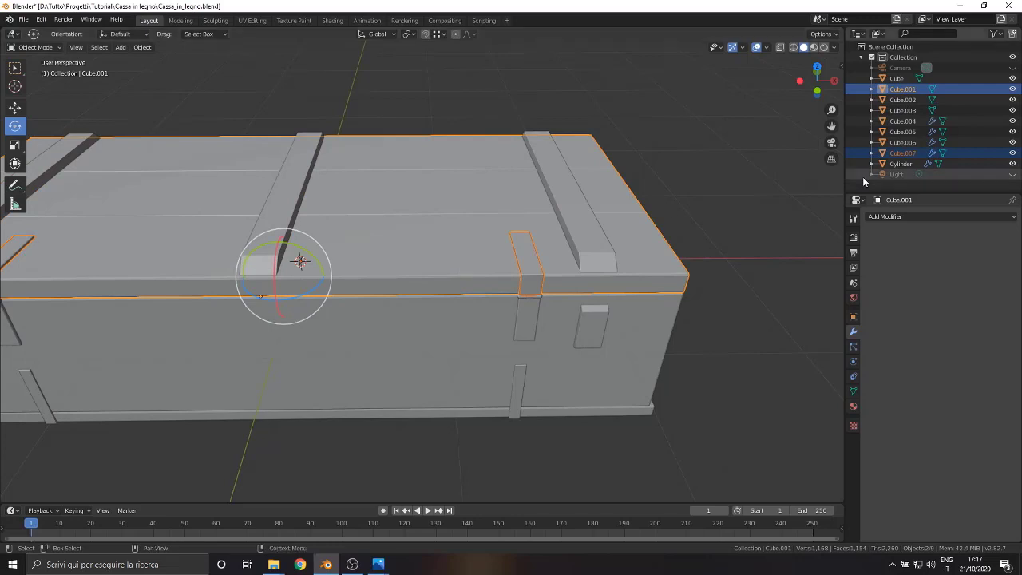
click(523, 248)
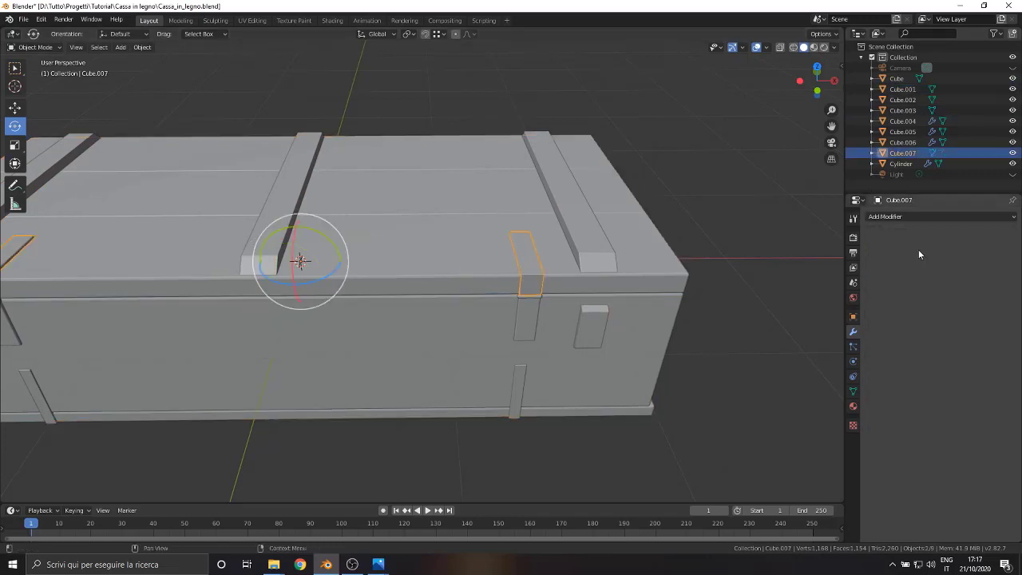
middle_drag(544, 264, 520, 307)
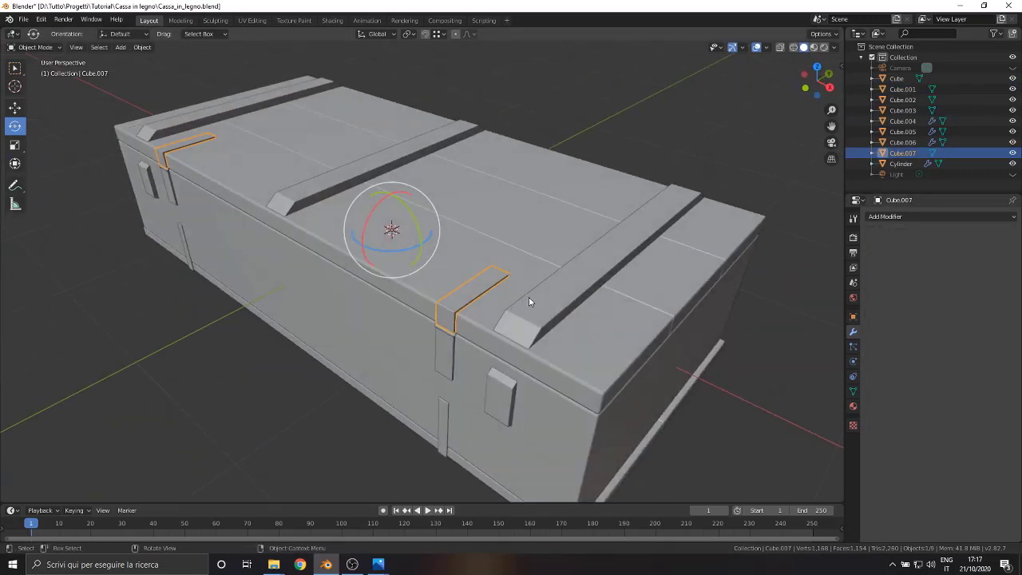
shift+click(518, 283)
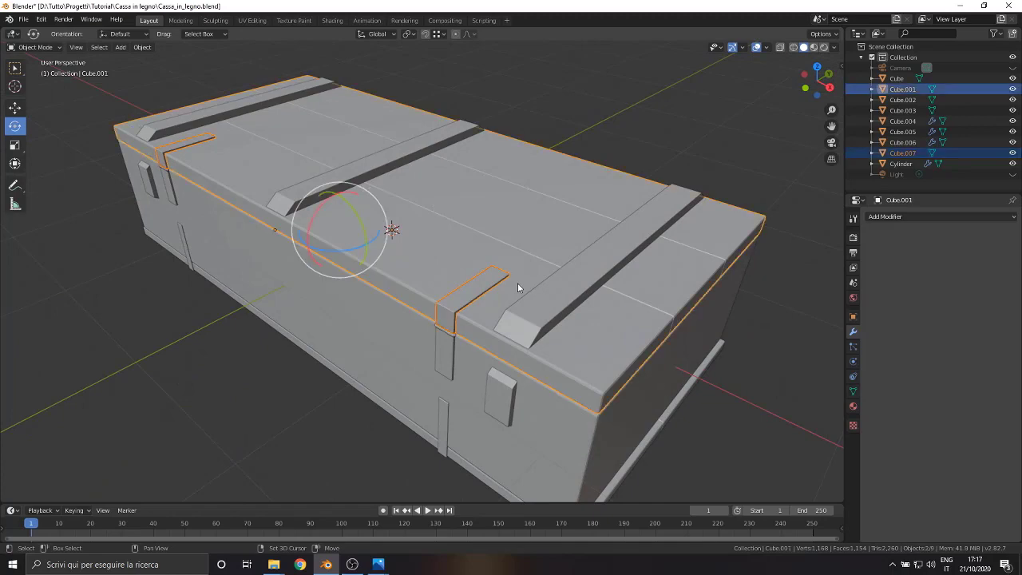
right_click(477, 282)
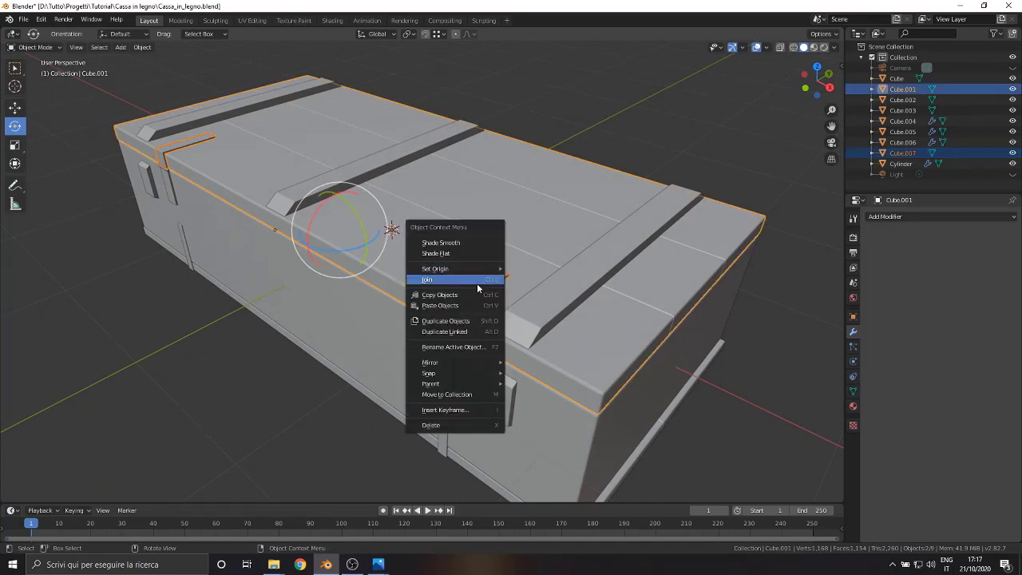
click(477, 283)
scroll(203, 290, down, 3)
mouse_move(202, 290)
middle_down()
mouse_move(308, 203)
mouse_move(16, 109)
middle_up()
key(alt+a)
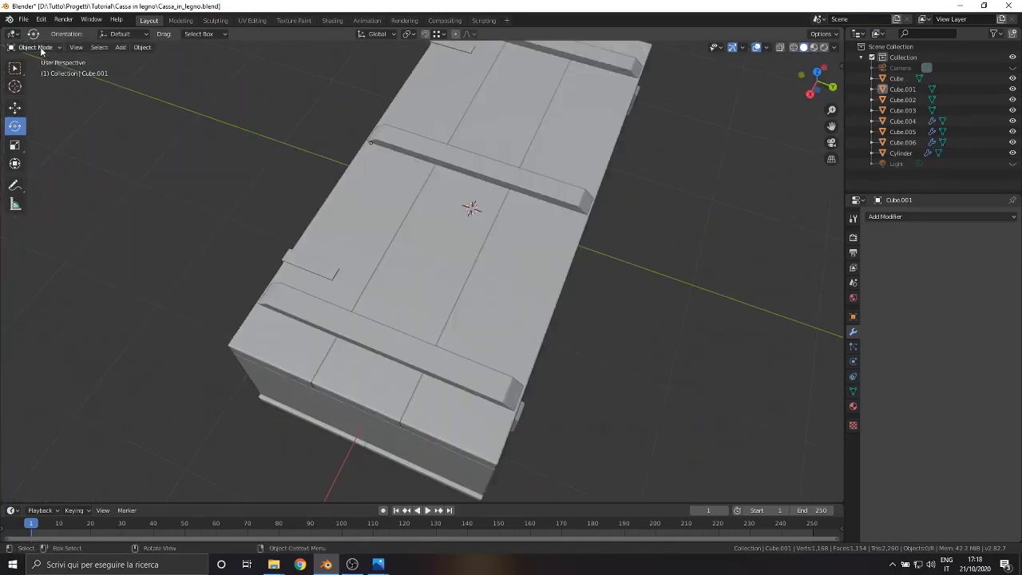
- Add a cube and hide the Light, Cylinder and Cube.002 through Cube.006 in the Outliner
click(41, 48)
click(120, 47)
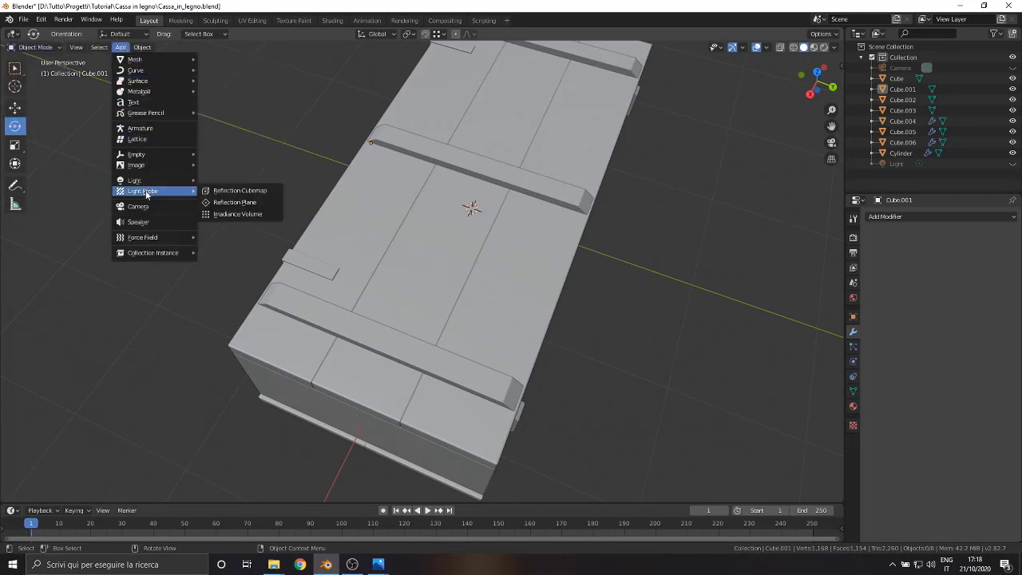
mouse_move(135, 59)
click(222, 72)
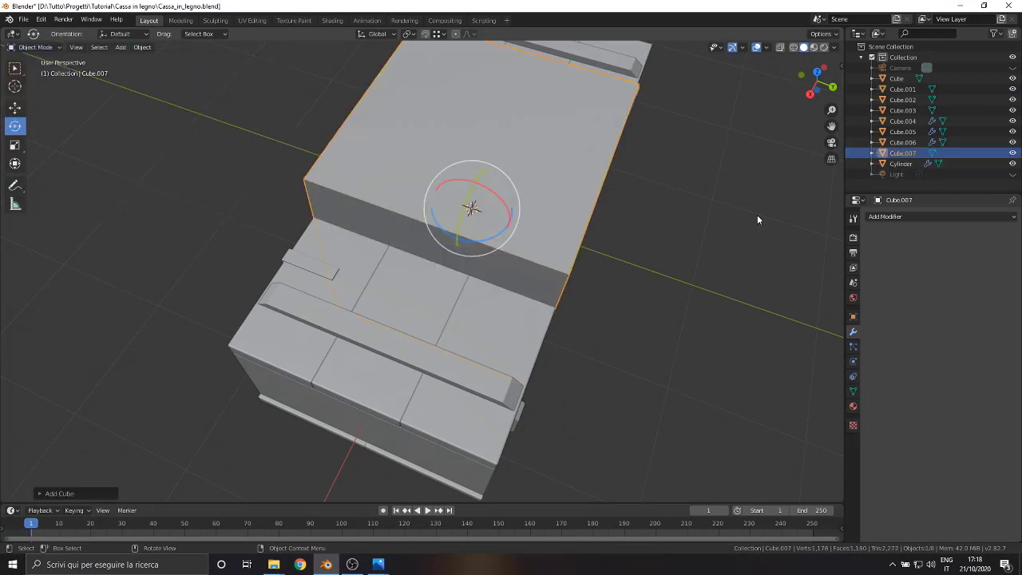
drag(1013, 175, 1012, 99)
mouse_move(639, 207)
middle_down()
mouse_move(584, 246)
mouse_move(519, 195)
middle_up()
- In Edit Mode, scale the new cube down and switch to wireframe shading
click(36, 47)
click(36, 68)
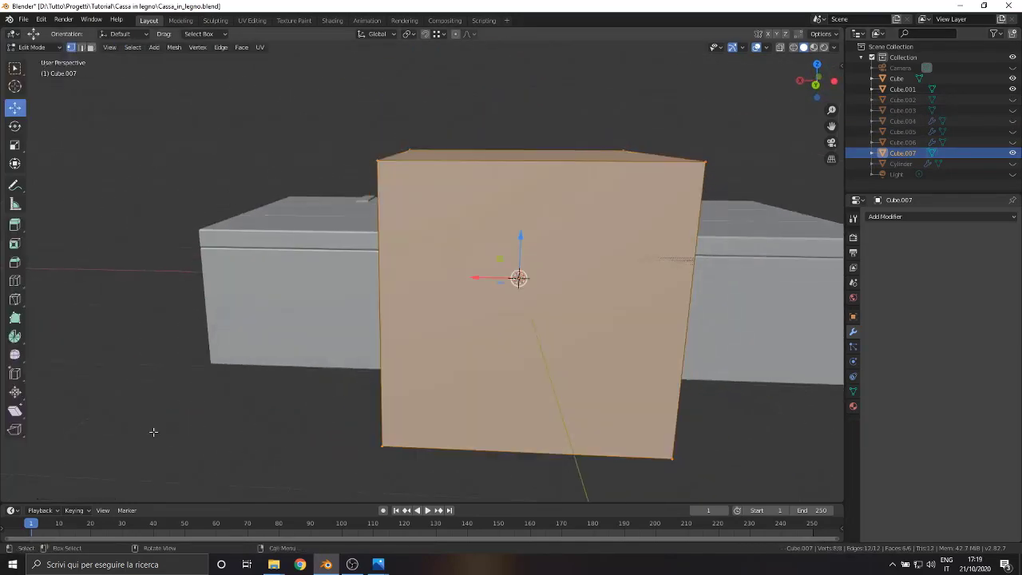
key(s)
click(399, 361)
key(z)
click(346, 343)
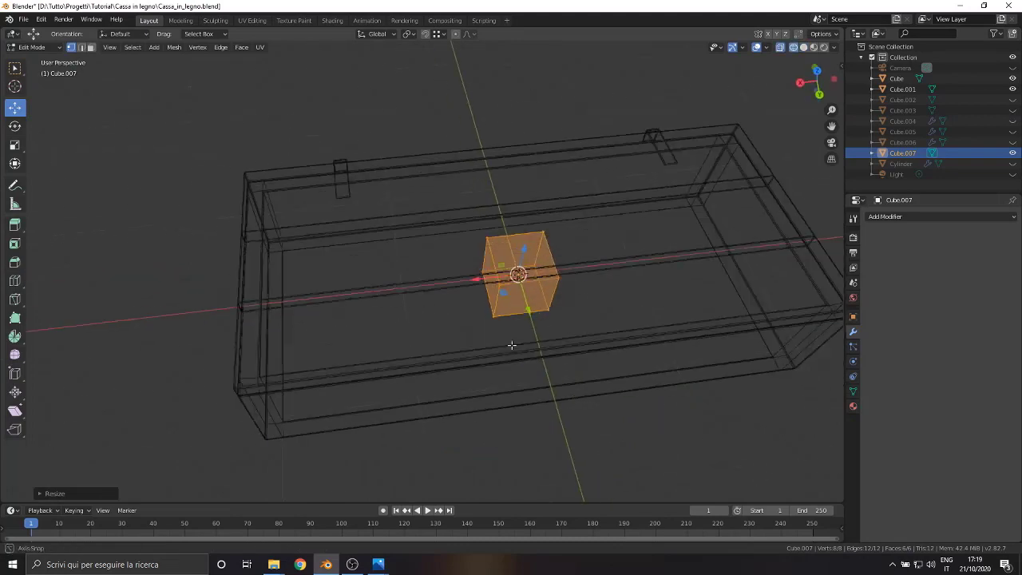
- From a top view, shrink the cube further and move it along the Y axis
alt+middle_drag(512, 345, 506, 420)
key(s)
click(414, 348)
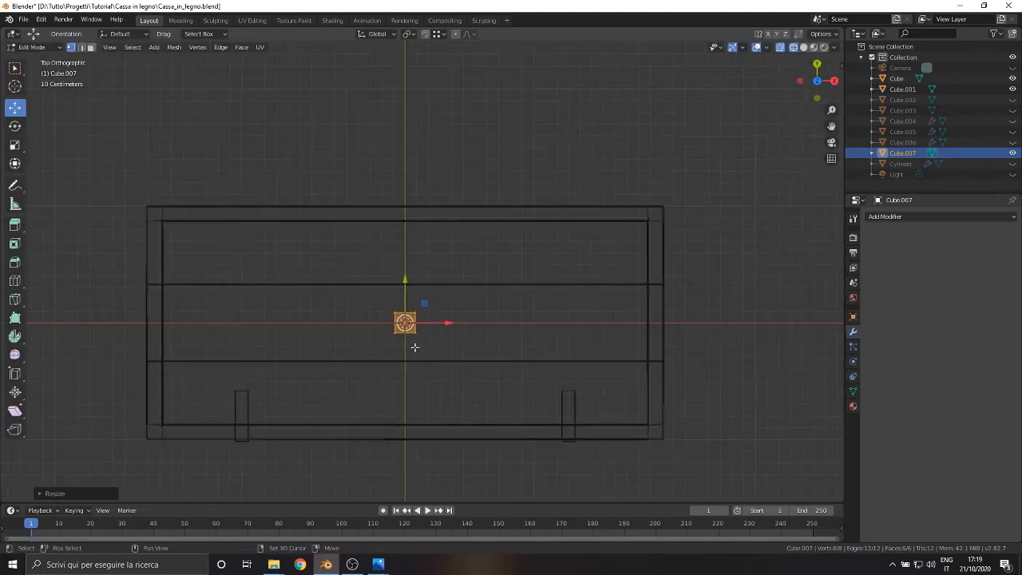
scroll(414, 347, up, 4)
key(g)
key(y)
click(408, 89)
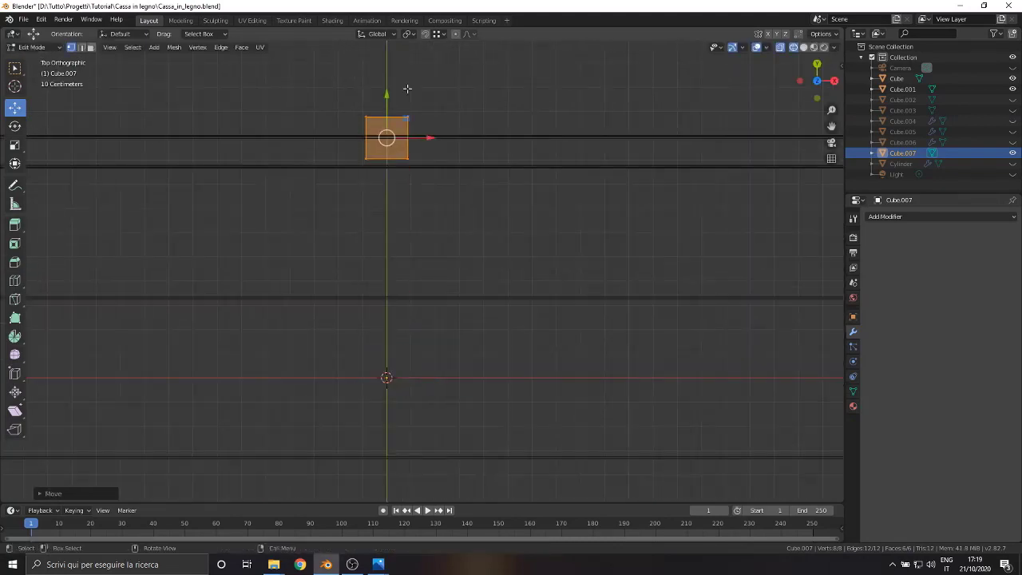
- Shrink the cube a bit more and position it just below the lid, checking in solid shading
scroll(408, 88, up, 2)
shift+middle_drag(407, 89, 456, 290)
scroll(455, 290, up, 1)
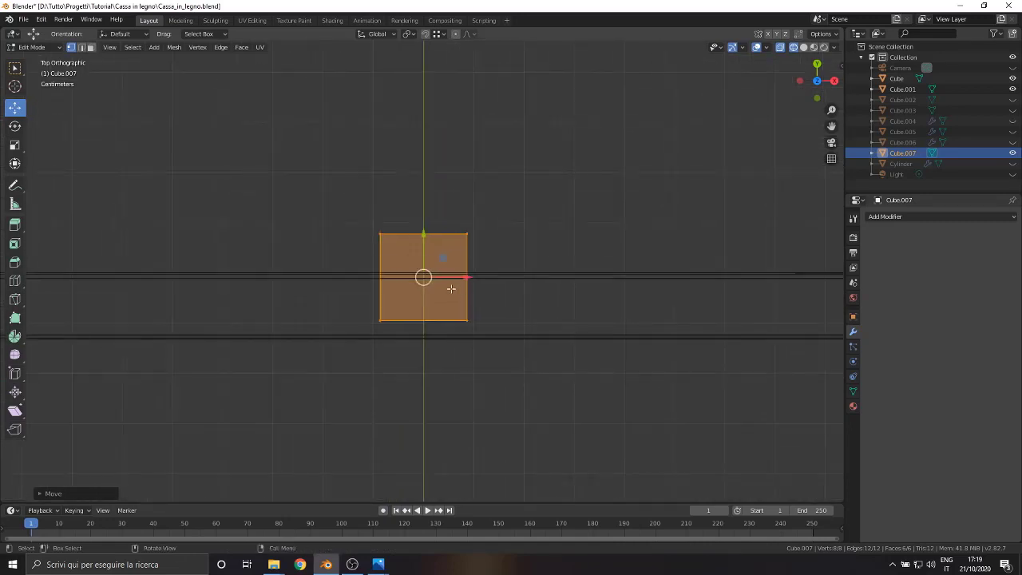
scroll(413, 241, up, 2)
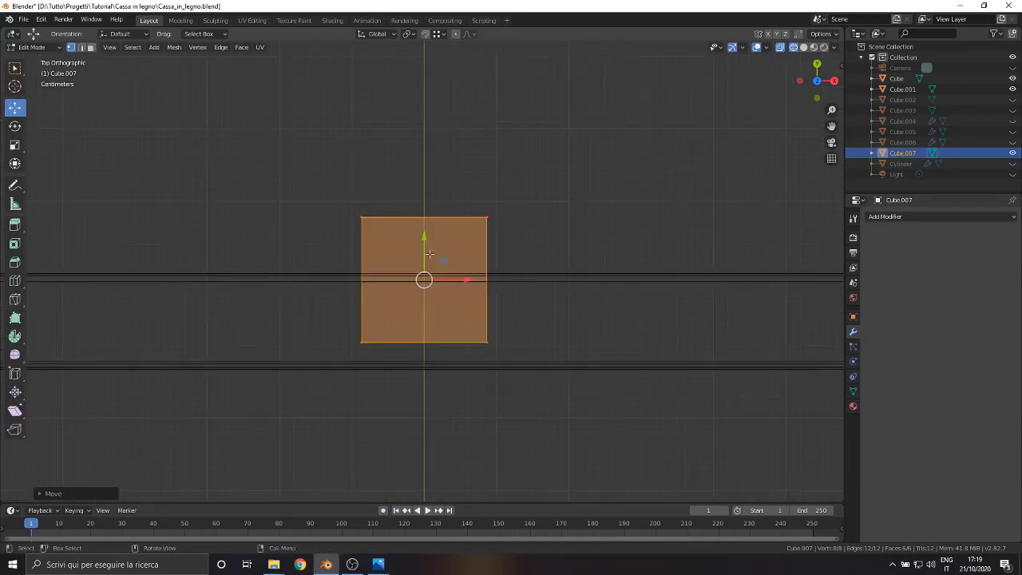
key(s)
click(502, 423)
mouse_move(509, 327)
middle_down()
mouse_move(443, 250)
mouse_move(475, 242)
mouse_move(421, 229)
middle_up()
drag(421, 229, 421, 123)
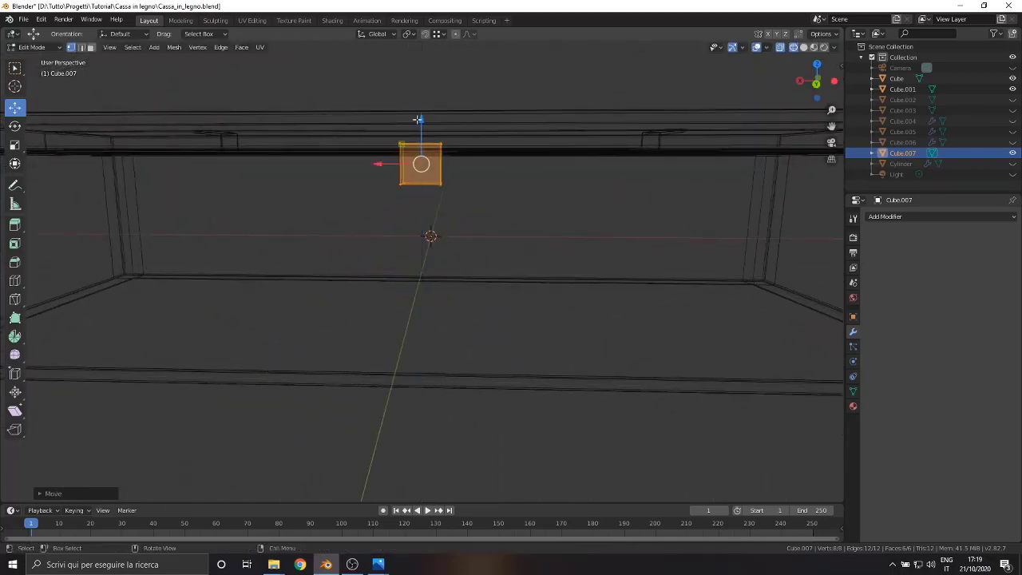
click(821, 81)
key(z)
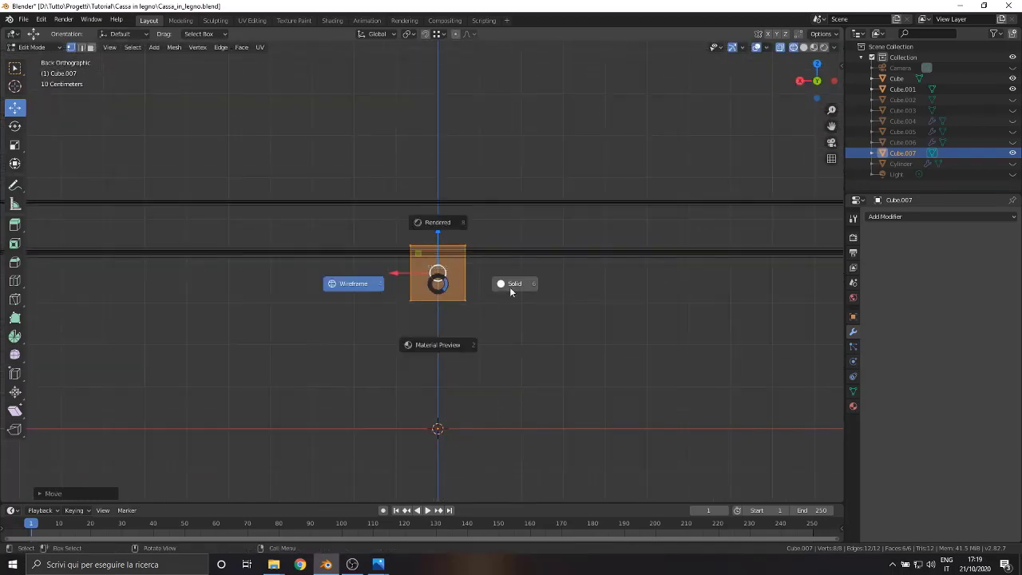
click(511, 292)
middle_drag(511, 291, 431, 271)
drag(431, 271, 460, 349)
- In wireframe, adjust the cube's position along Y from the top view
key(z)
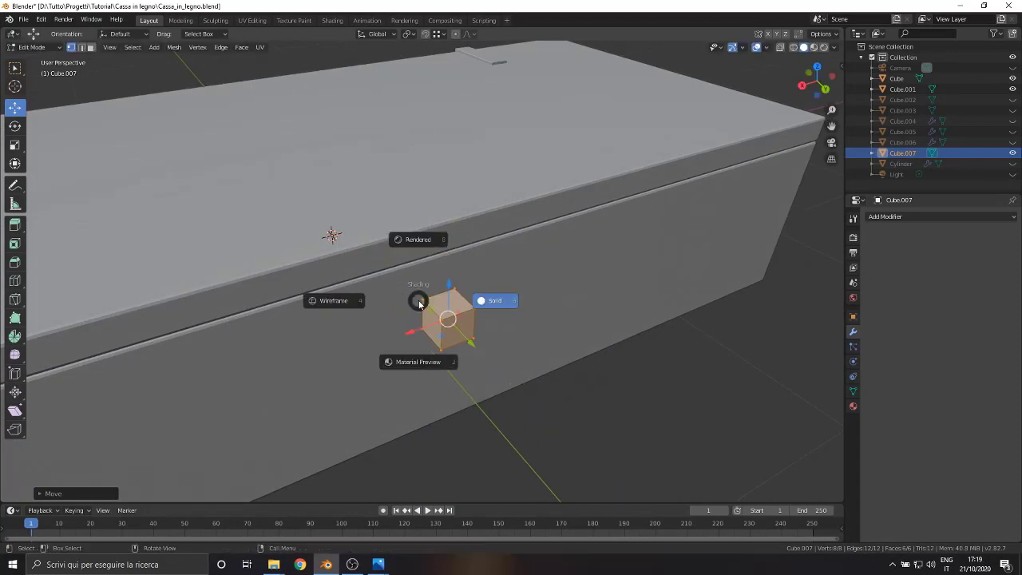
click(331, 297)
middle_drag(331, 296, 419, 295)
drag(443, 330, 447, 349)
key(Tab)
middle_drag(447, 349, 371, 242)
mouse_move(371, 242)
mouse_down()
mouse_move(476, 355)
mouse_move(438, 324)
mouse_up()
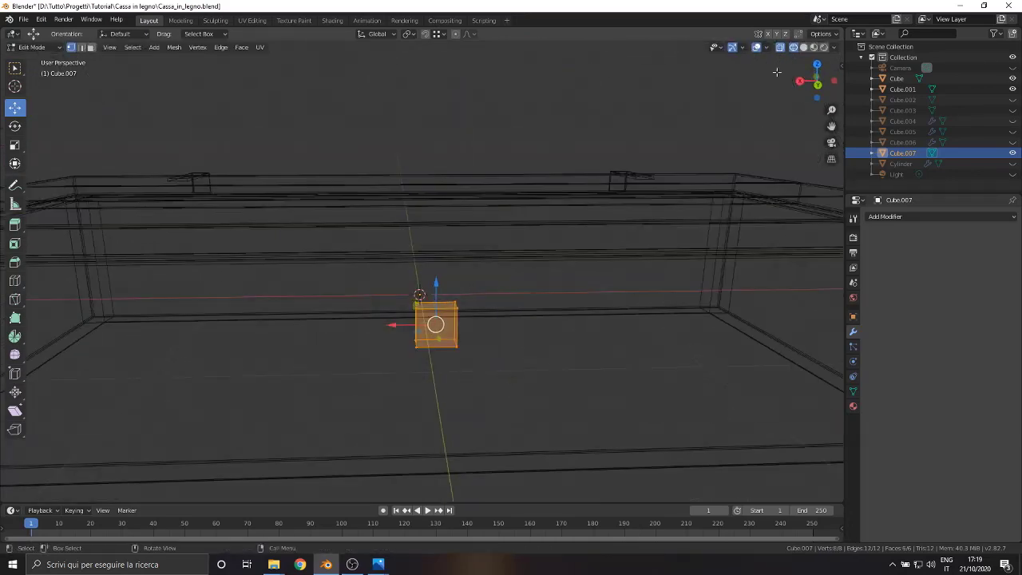
click(817, 64)
drag(406, 169, 410, 224)
middle_drag(410, 224, 362, 198)
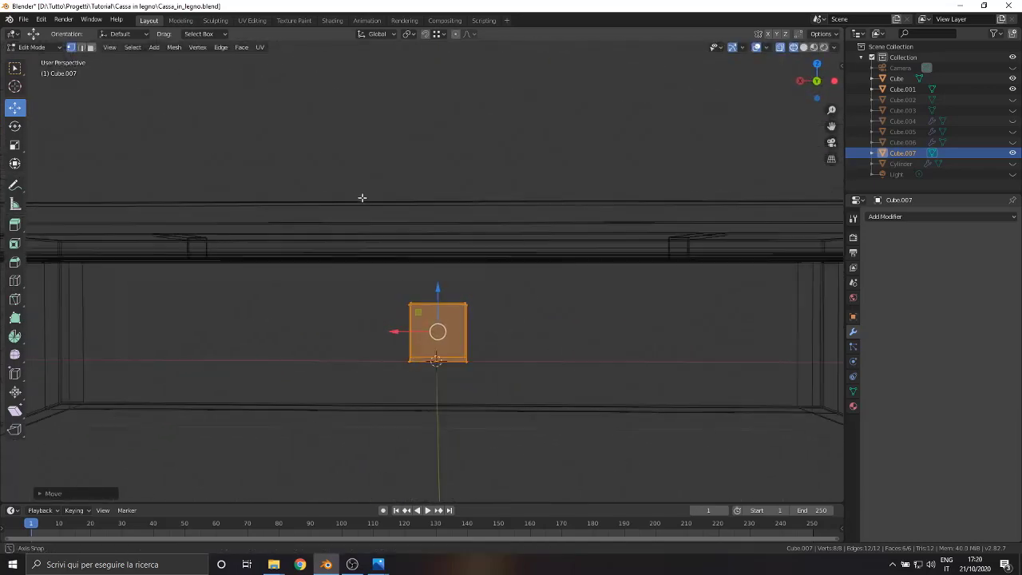
- Stretch the cube taller along Z and narrow it along X into an upright block
click(15, 145)
drag(438, 287, 438, 238)
scroll(472, 333, down, 4)
scroll(471, 333, up, 2)
scroll(447, 331, up, 2)
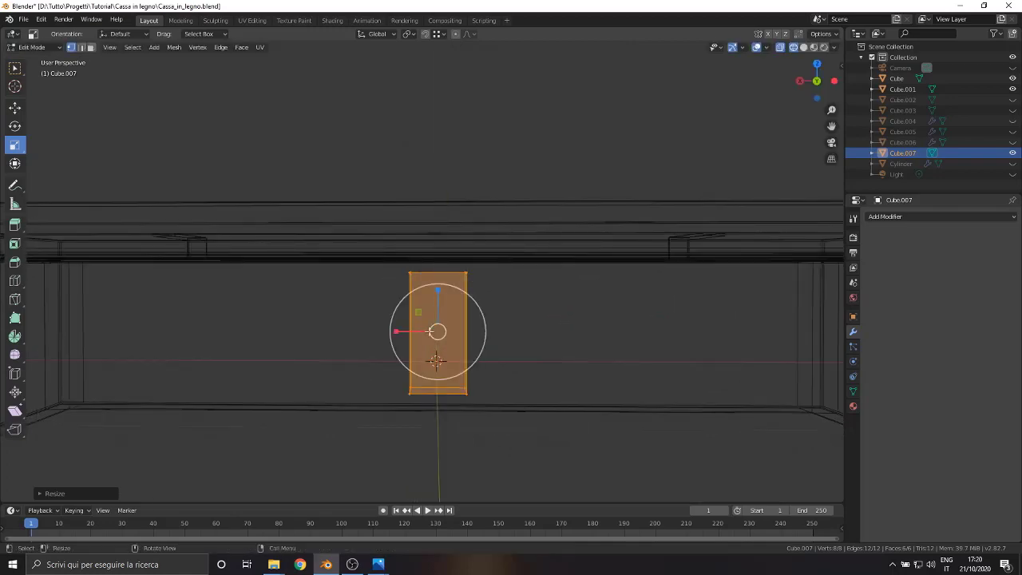
middle_drag(430, 331, 498, 354)
drag(397, 328, 397, 328)
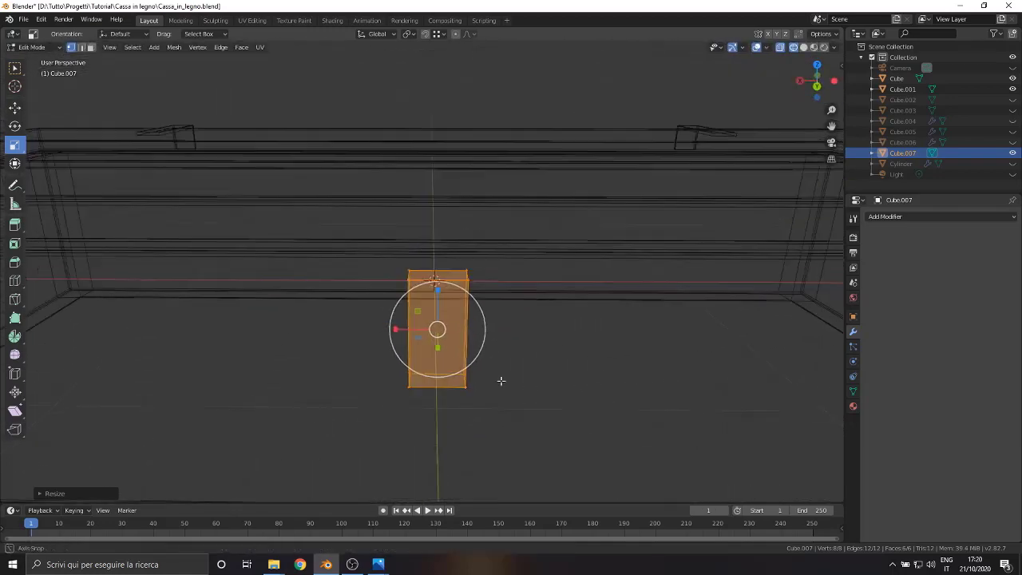
click(120, 47)
mouse_move(134, 59)
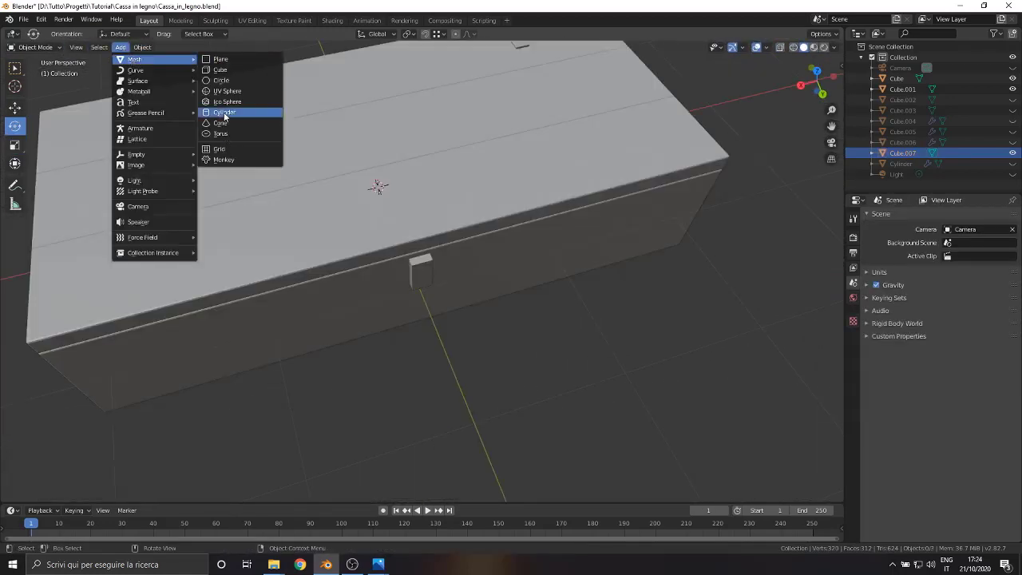
- Add a cylinder with 16 vertices
click(224, 113)
click(76, 485)
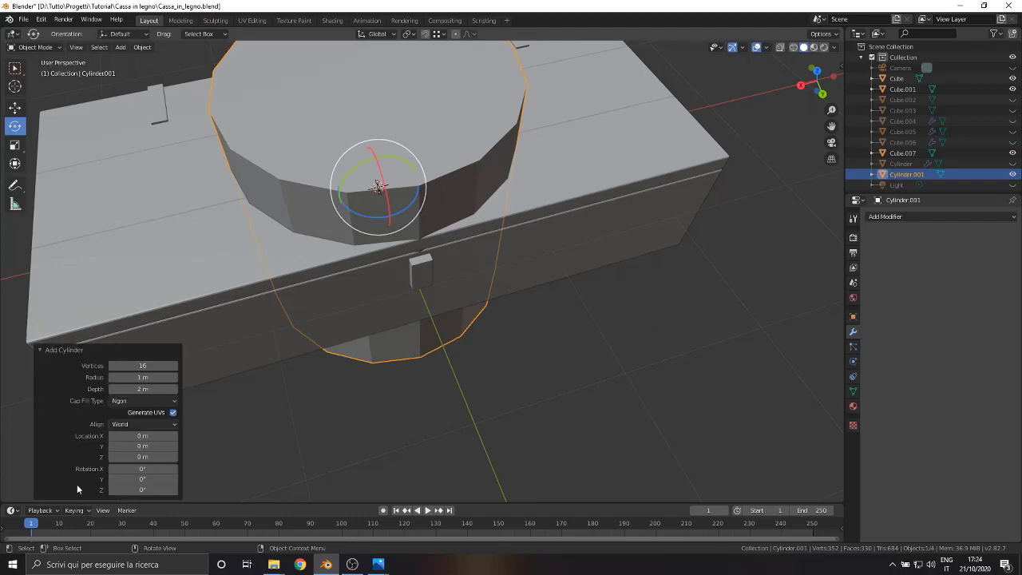
click(142, 366)
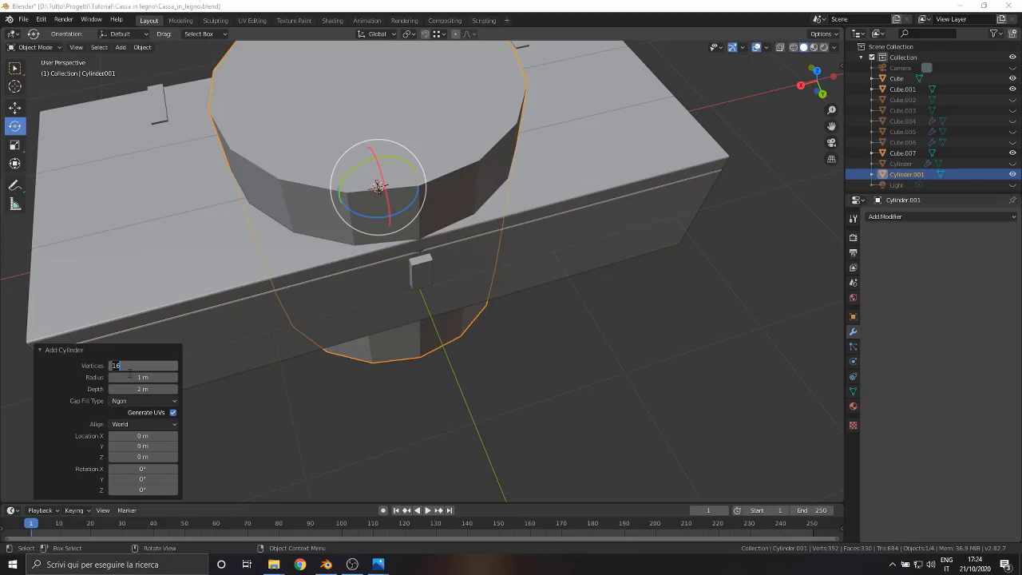
click(40, 350)
- In Edit Mode, scale the cylinder down, switch to wireframe and move it toward the block
click(34, 47)
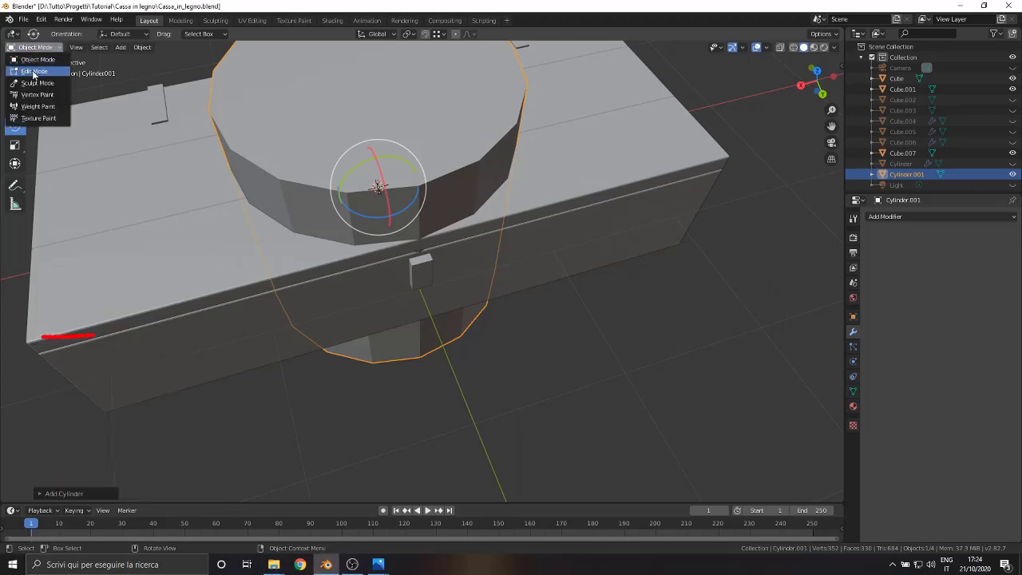
click(37, 71)
key(s)
click(362, 236)
key(z)
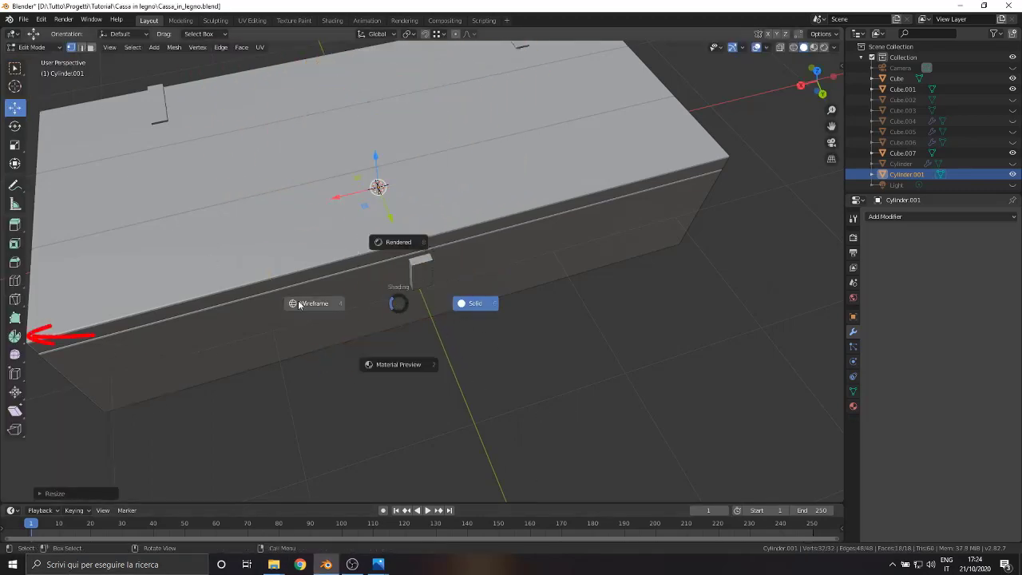
click(320, 298)
middle_drag(399, 296, 447, 264)
key(g)
click(368, 418)
middle_drag(368, 418, 365, 411)
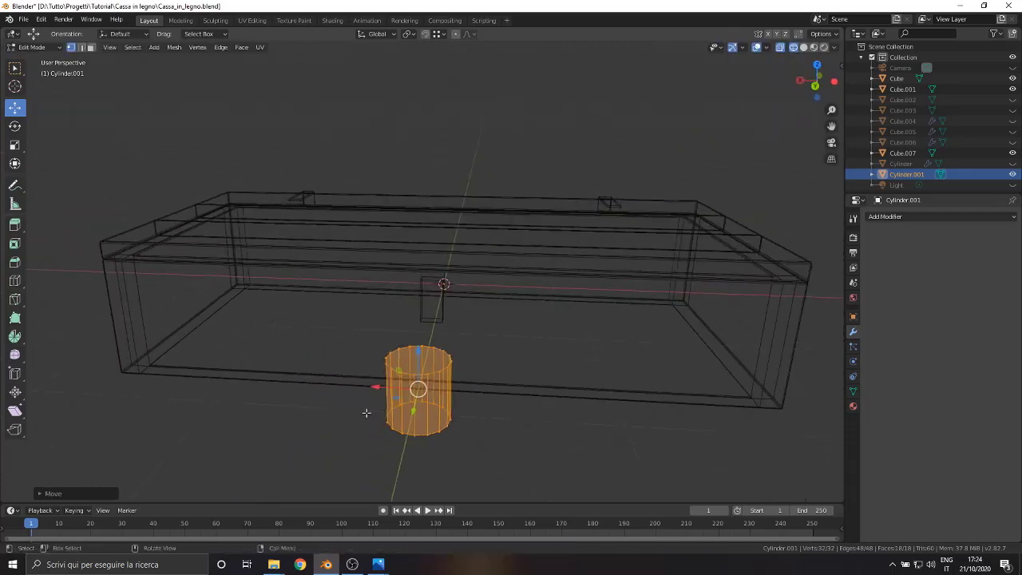
- Rotate the cylinder 90° onto its side and shrink it further
click(14, 125)
drag(431, 355, 357, 385)
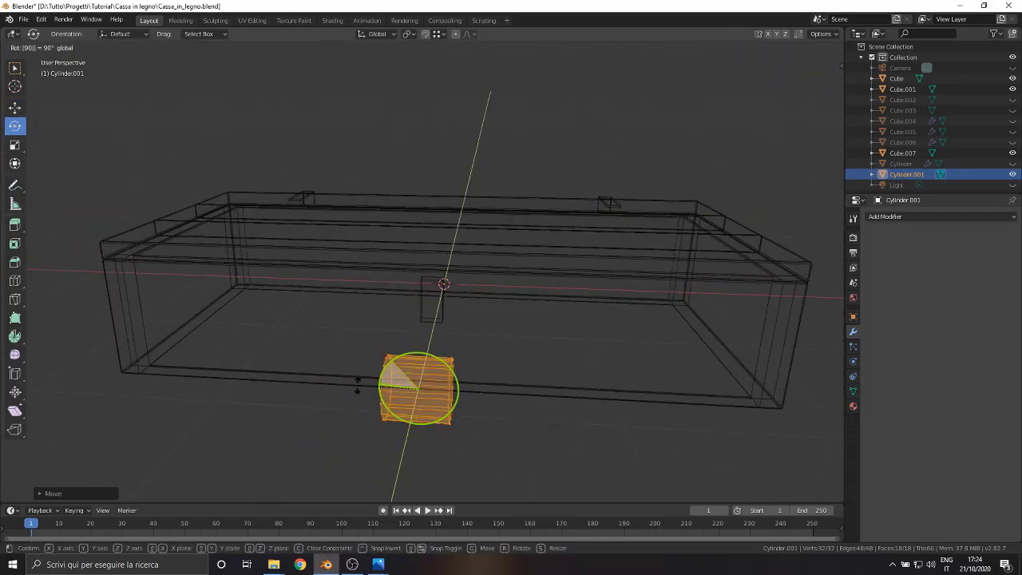
scroll(474, 442, up, 5)
shift+middle_drag(474, 443, 340, 309)
scroll(341, 308, up, 2)
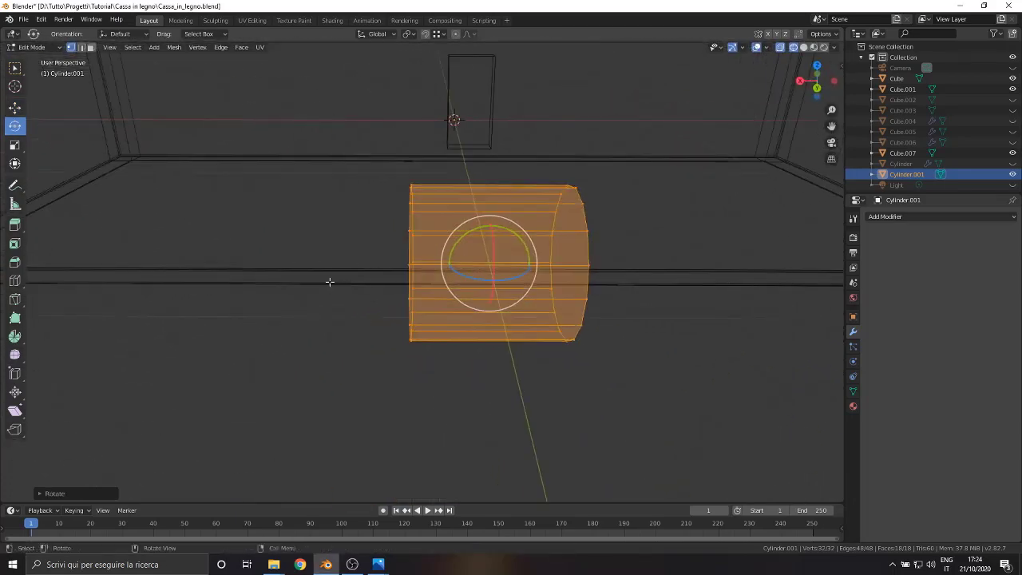
key(s)
click(495, 292)
- From the back orthographic view, move the cylinder up into the front block
click(817, 88)
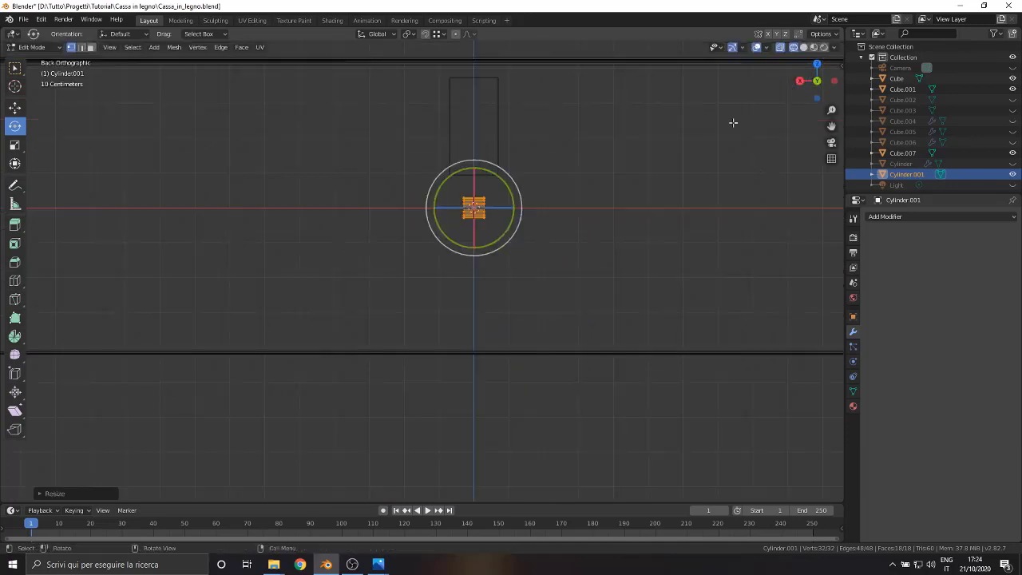
shift+middle_drag(431, 264, 395, 325)
click(14, 107)
drag(455, 298, 455, 167)
scroll(450, 229, up, 4)
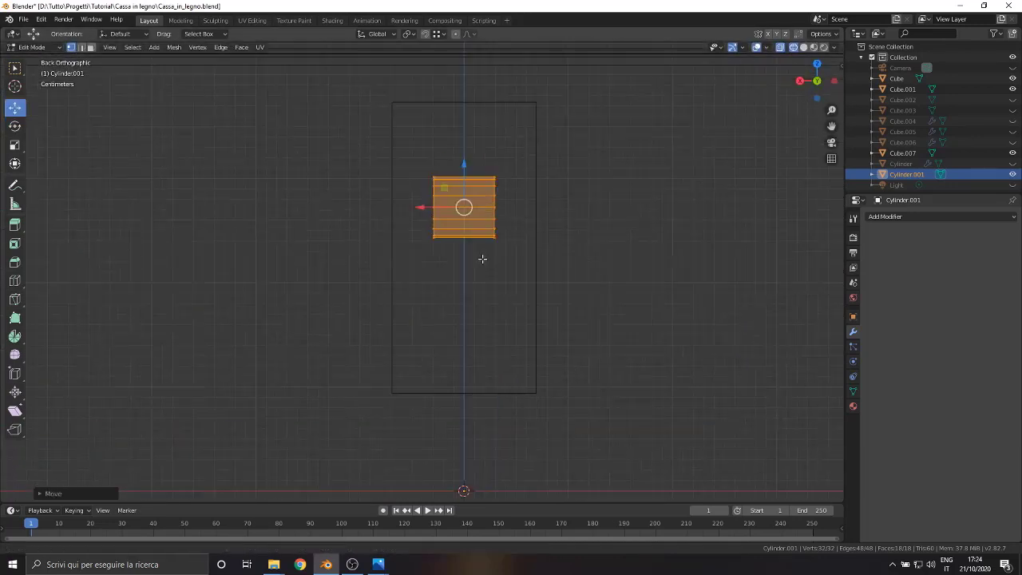
scroll(433, 274, up, 2)
drag(433, 274, 432, 265)
- Box-select the cylinder's right-side vertices and delete them to leave a half-cylinder
drag(340, 224, 420, 397)
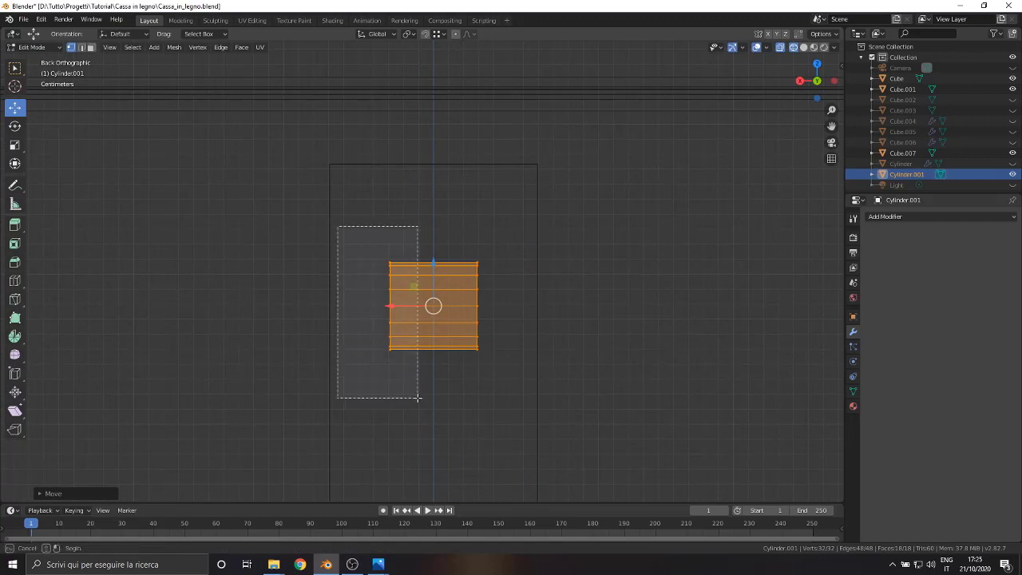
drag(343, 306, 295, 305)
right_click(296, 306)
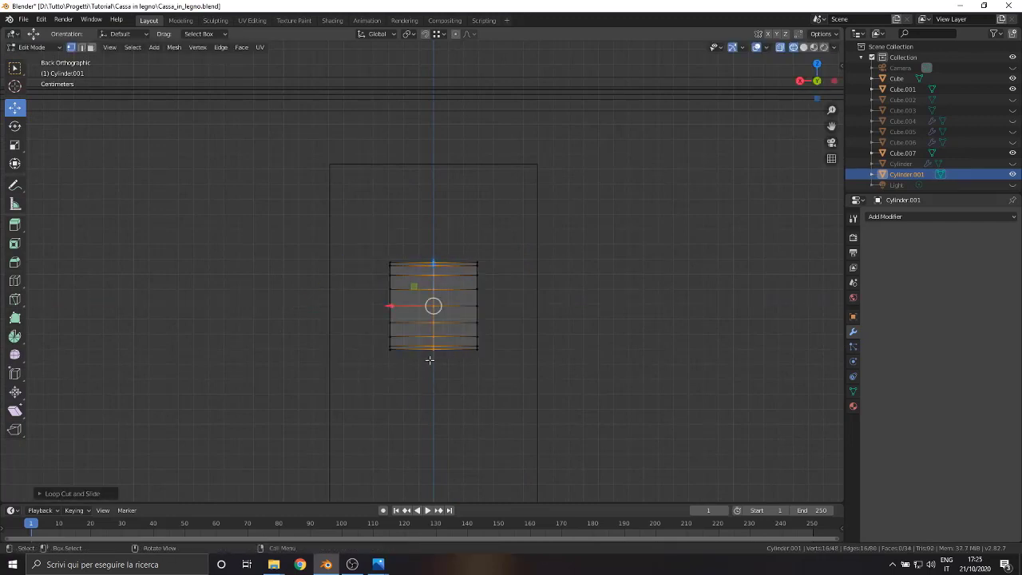
drag(458, 233, 539, 434)
key(x)
click(520, 320)
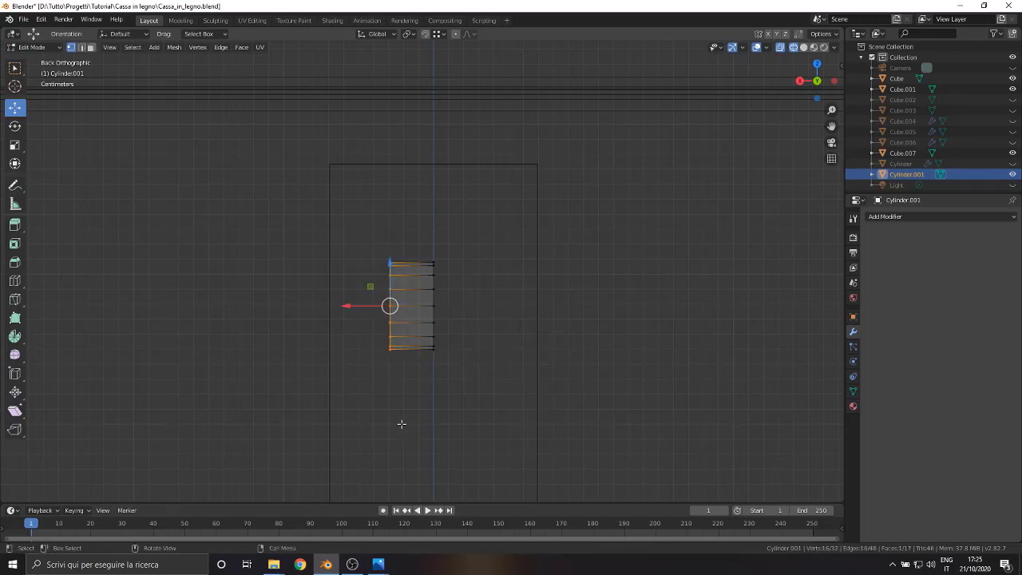
- Select the remaining half-cylinder, move it left along X and reselect its vertices
drag(328, 240, 461, 402)
key(g)
key(x)
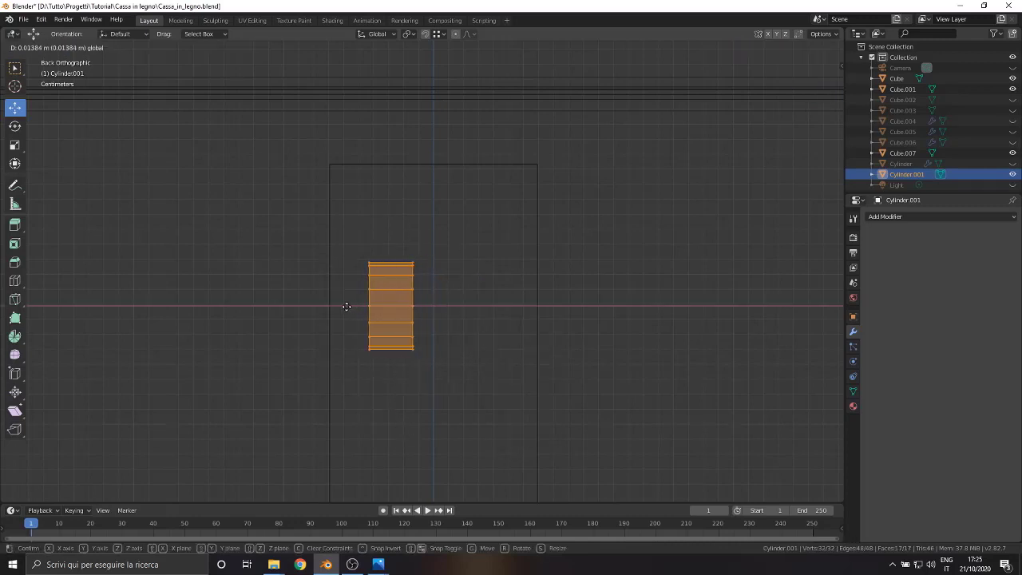
click(317, 301)
drag(287, 217, 348, 385)
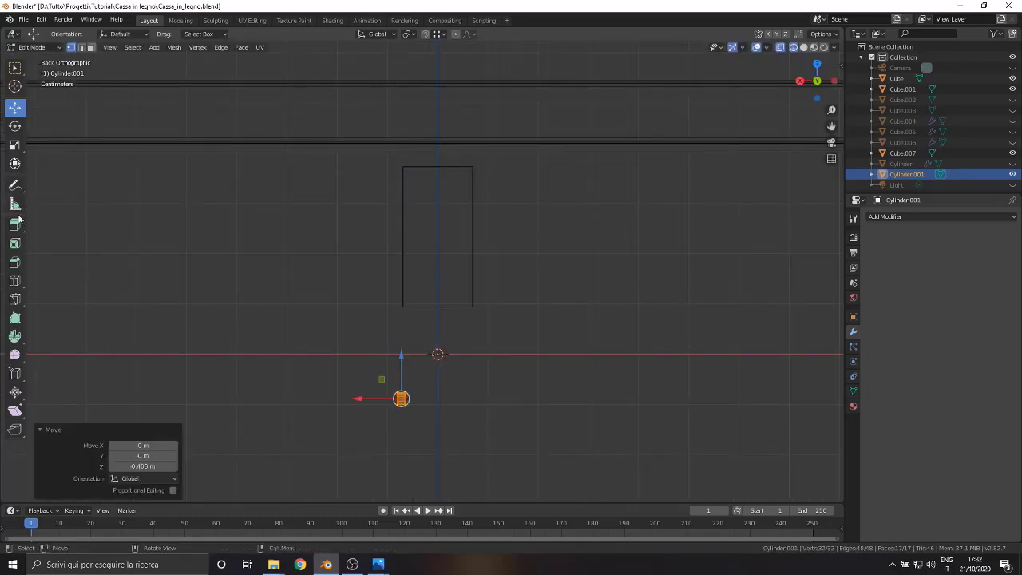
click(15, 336)
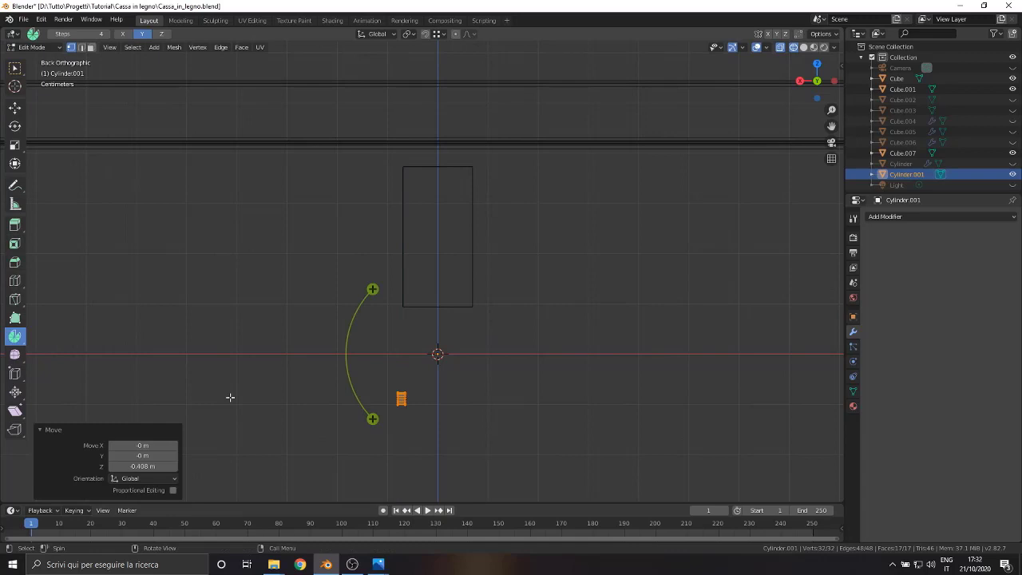
- Set the profile's Median X and Z to 0 in the sidebar Item tab
key(n)
click(838, 67)
click(791, 87)
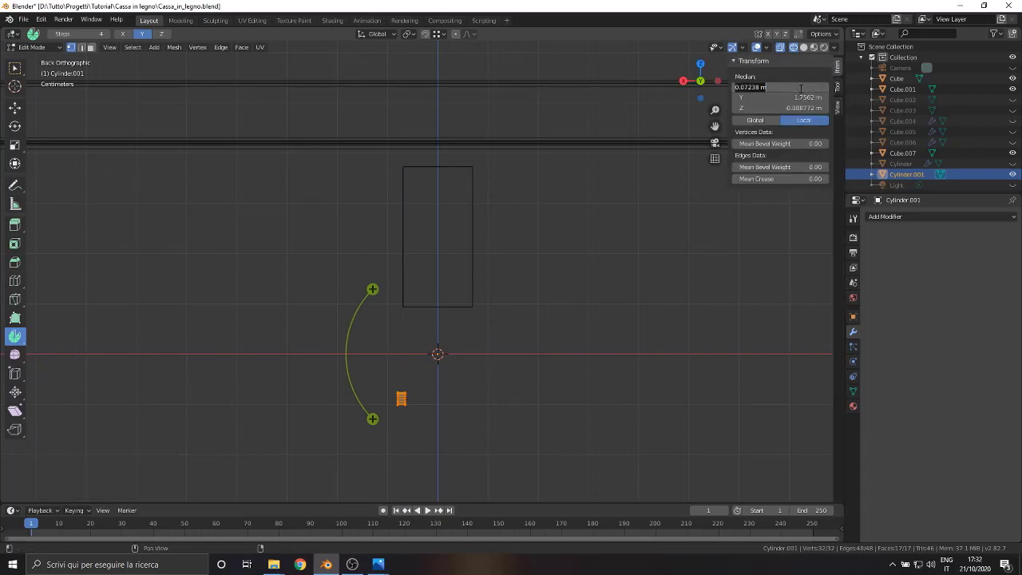
text(0)
key(Return)
click(803, 108)
text(0)
key(Return)
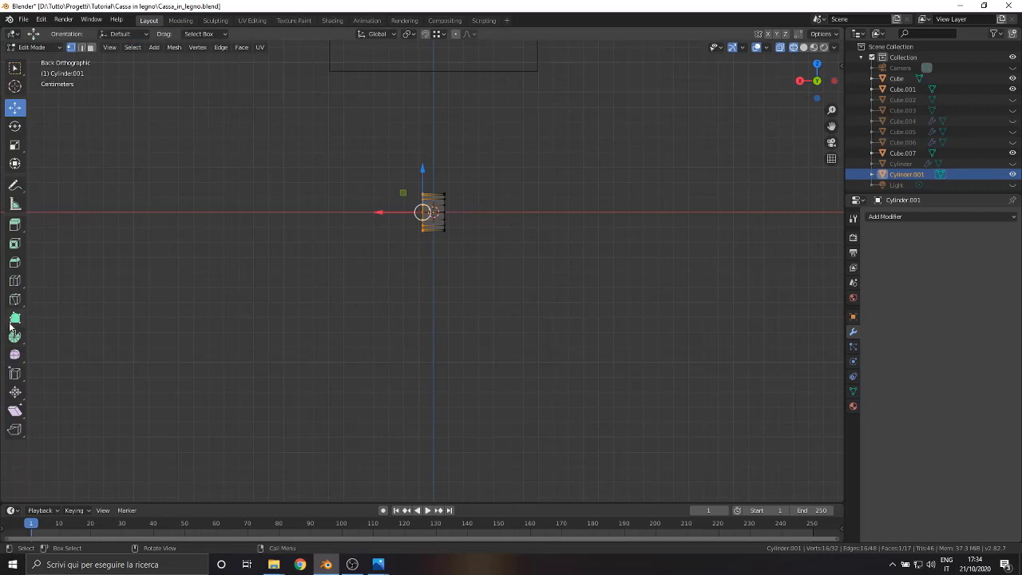
- Spin the profile -90° in 6 steps around a centre at Z 0.07 m
click(15, 336)
drag(368, 278, 382, 153)
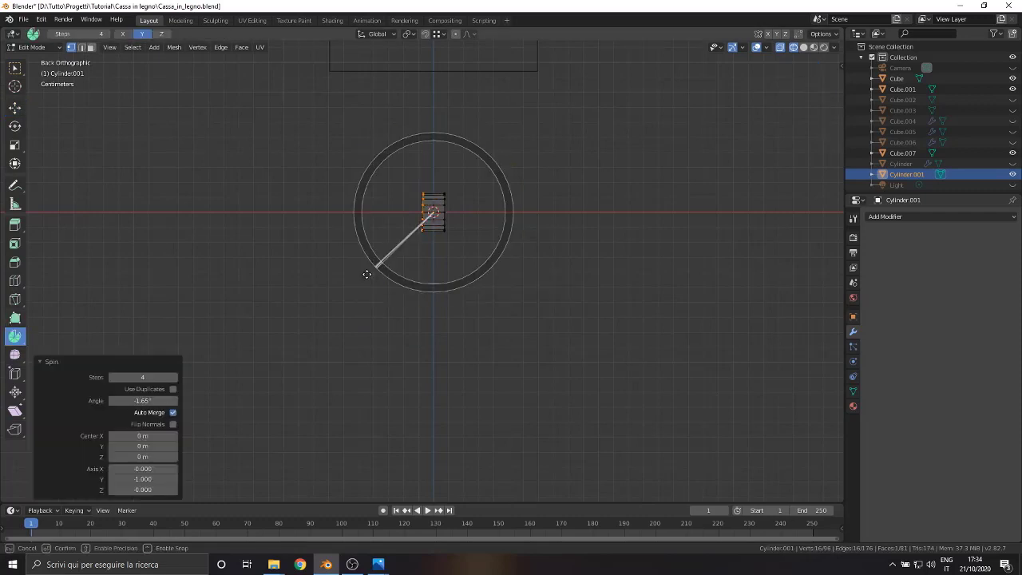
click(149, 401)
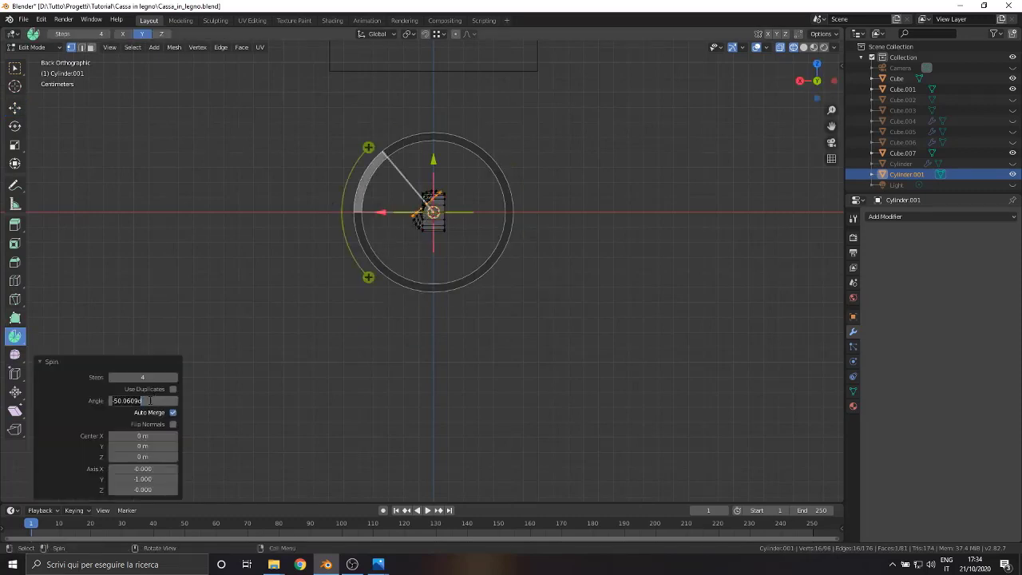
text(-90)
key(Return)
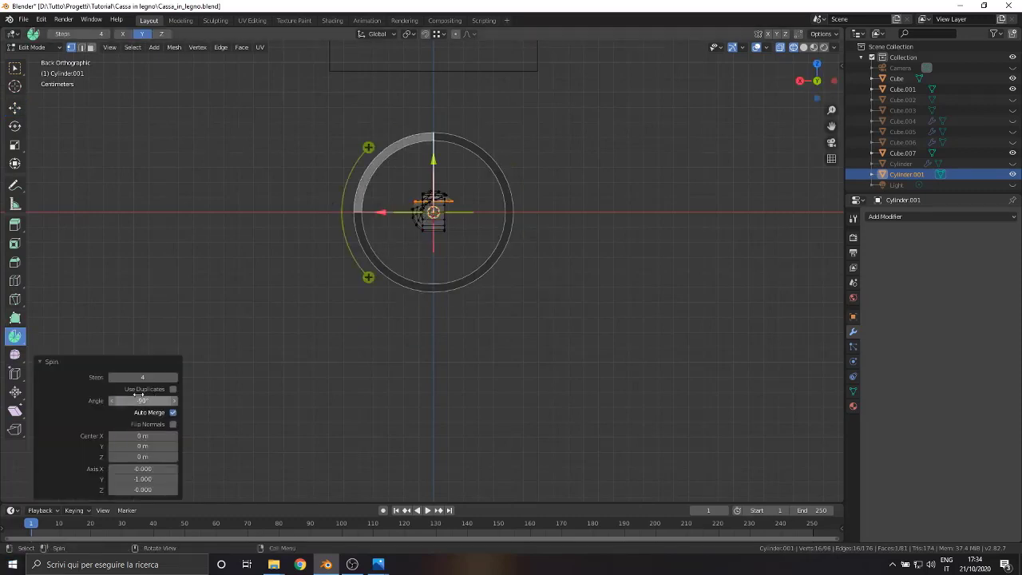
drag(142, 377, 142, 374)
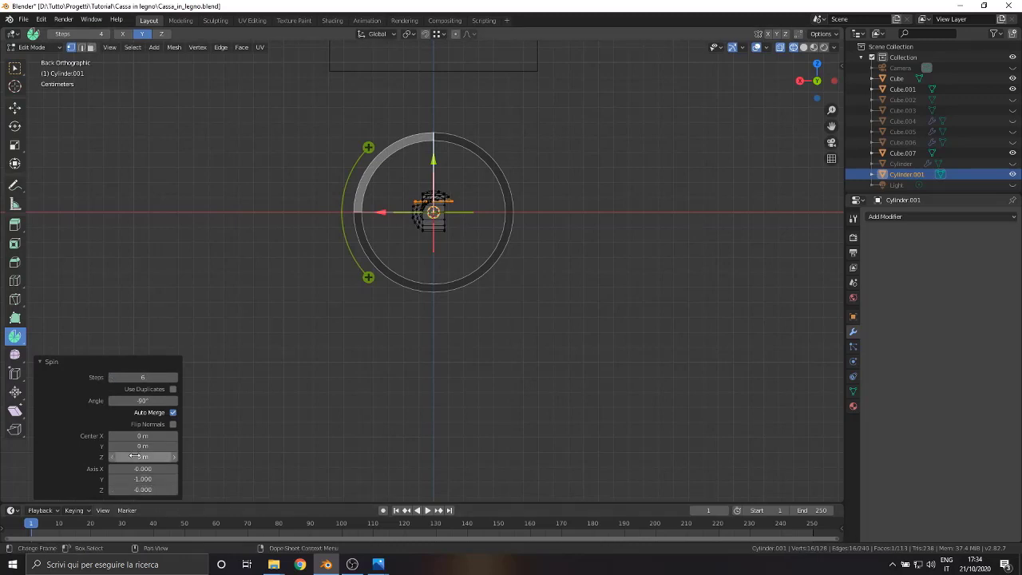
mouse_move(142, 456)
mouse_down()
mouse_move(152, 456)
mouse_move(142, 457)
mouse_up()
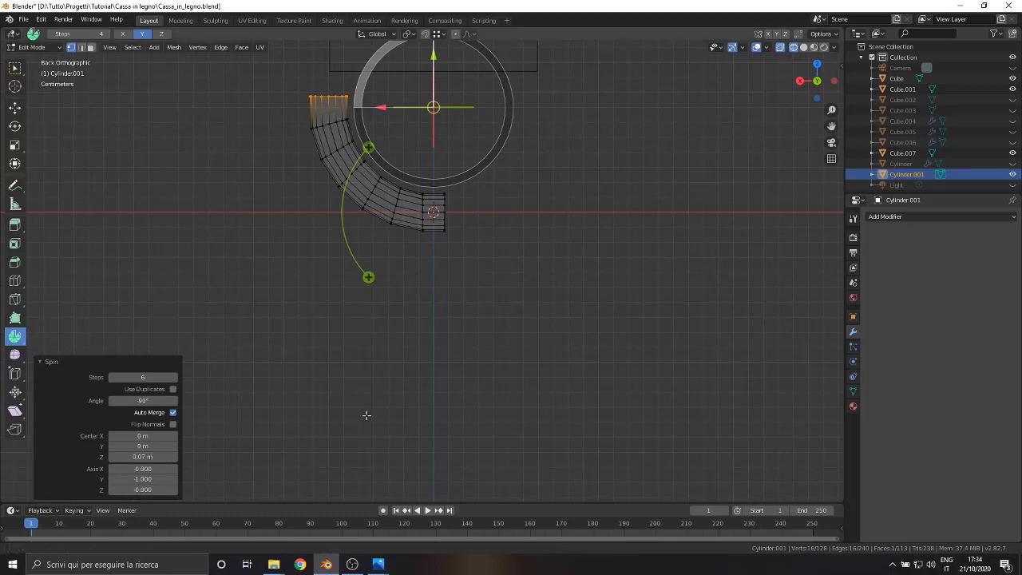
shift+scroll(415, 426, up, 5)
shift+scroll(479, 415, up, 2)
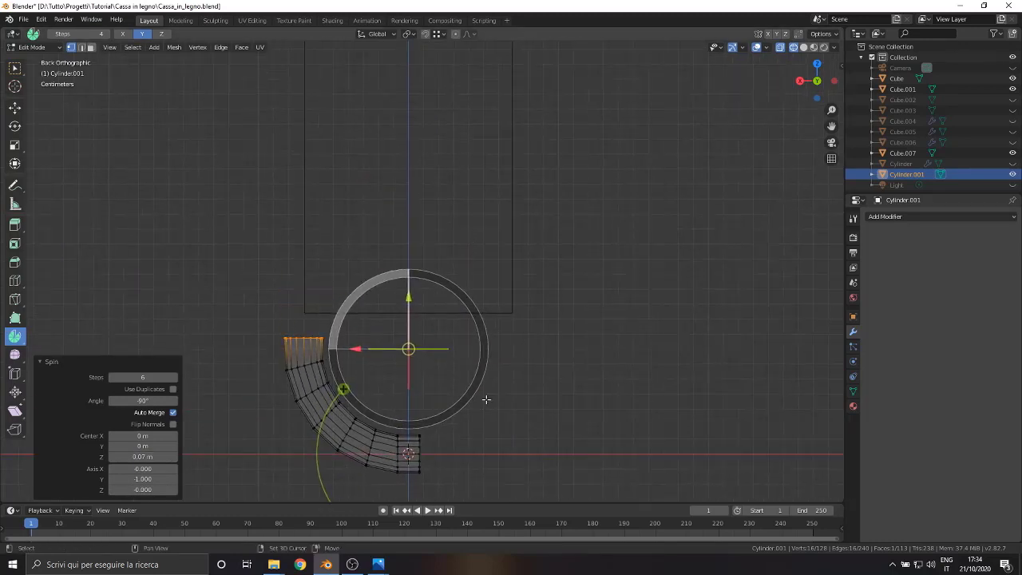
scroll(467, 399, down, 5)
scroll(478, 369, up, 3)
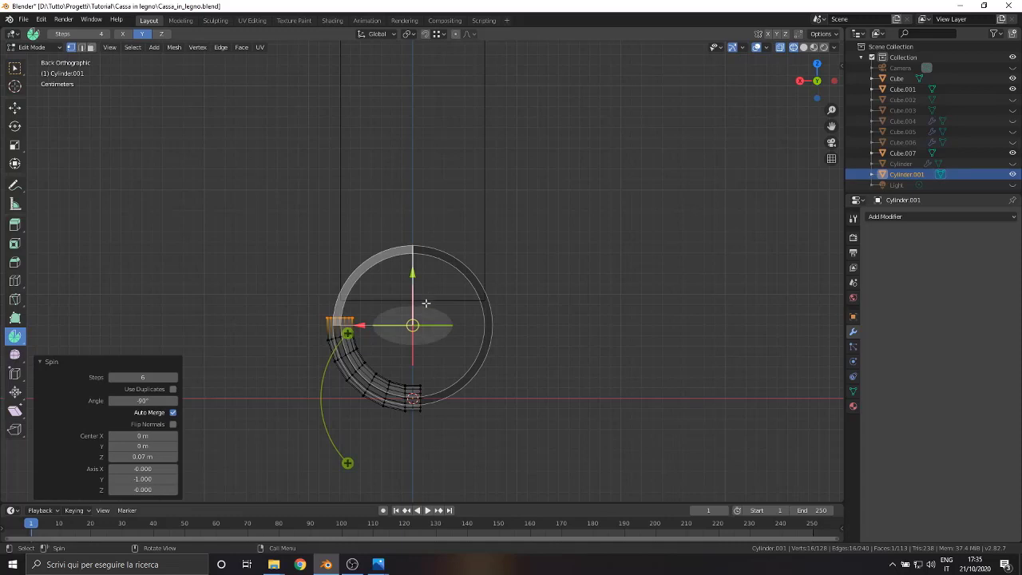
- Extrude the bend's top end and stretch it straight upward
click(15, 107)
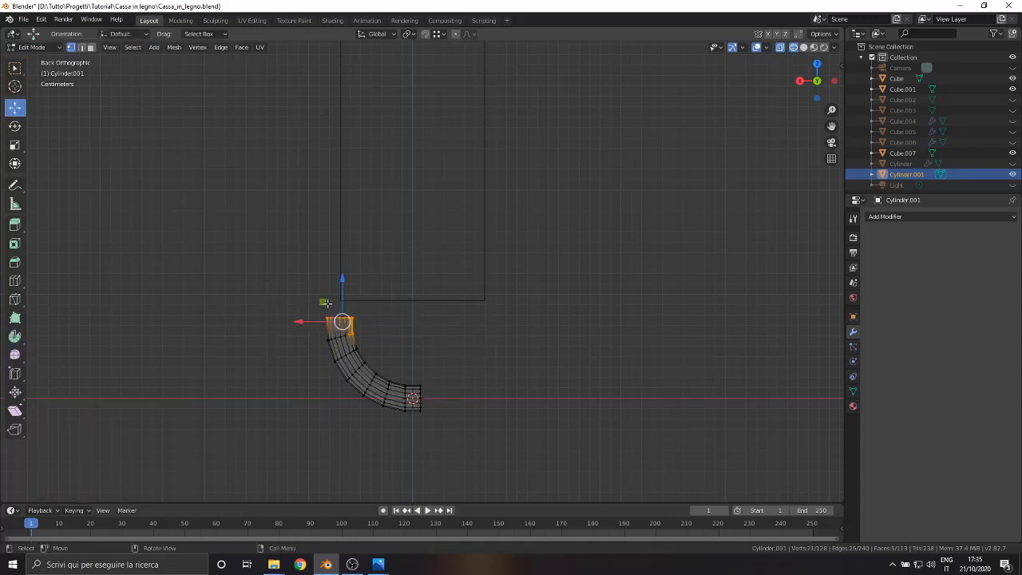
key(e)
key(Escape)
key(ctrl+z)
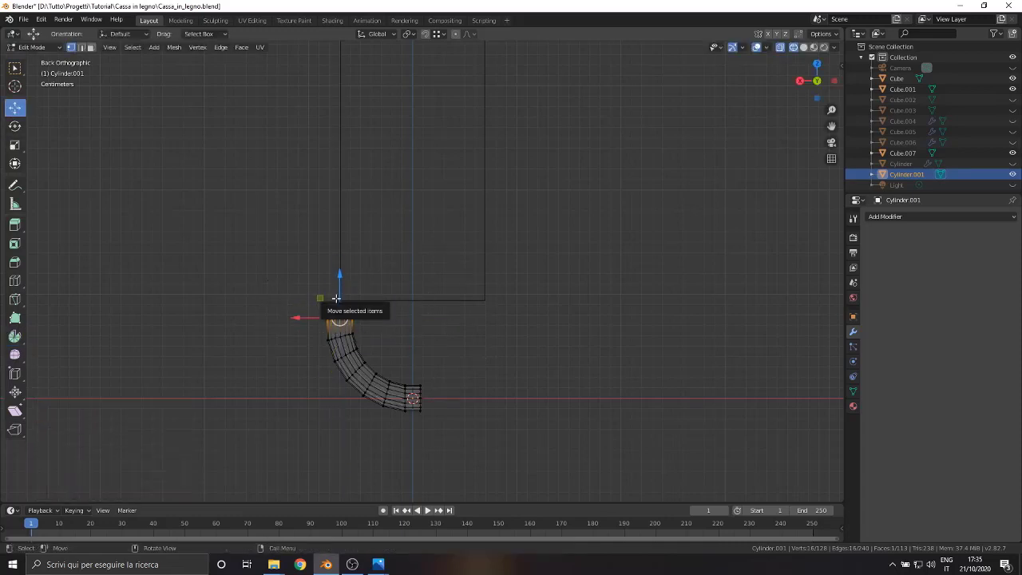
key(e)
key(Escape)
drag(339, 272, 337, 233)
scroll(336, 239, up, 1)
- Spin the top edge into a second -90° bend centred 0.05 m along X, then extrude a 0.0484 m arm
click(14, 336)
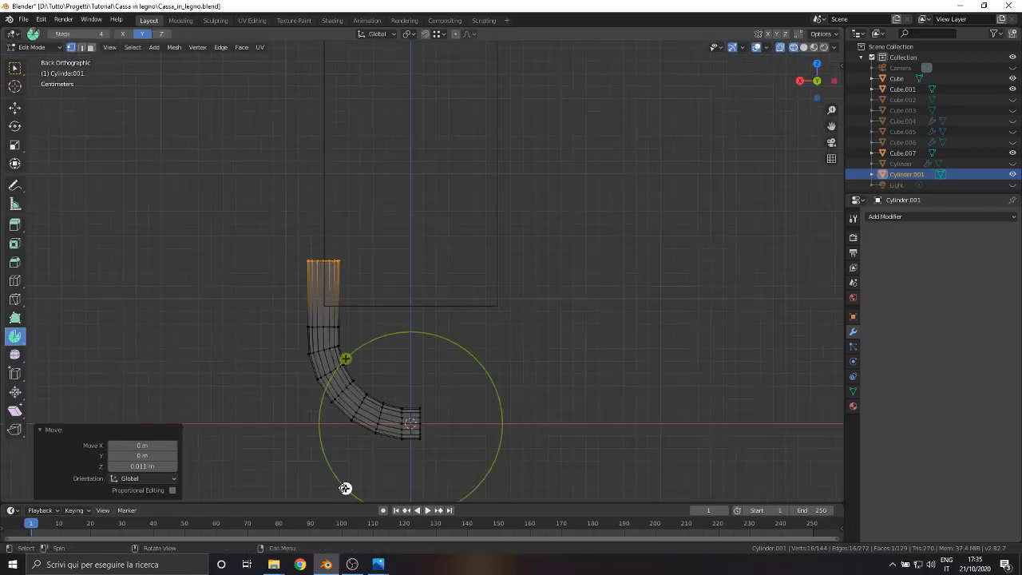
drag(345, 488, 324, 456)
click(146, 401)
text(90)
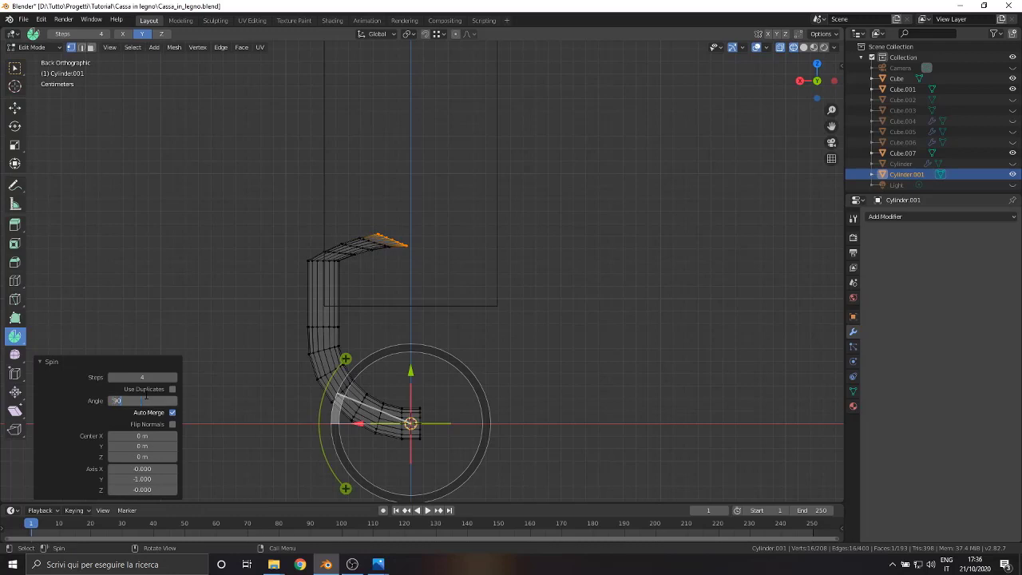
key(Return)
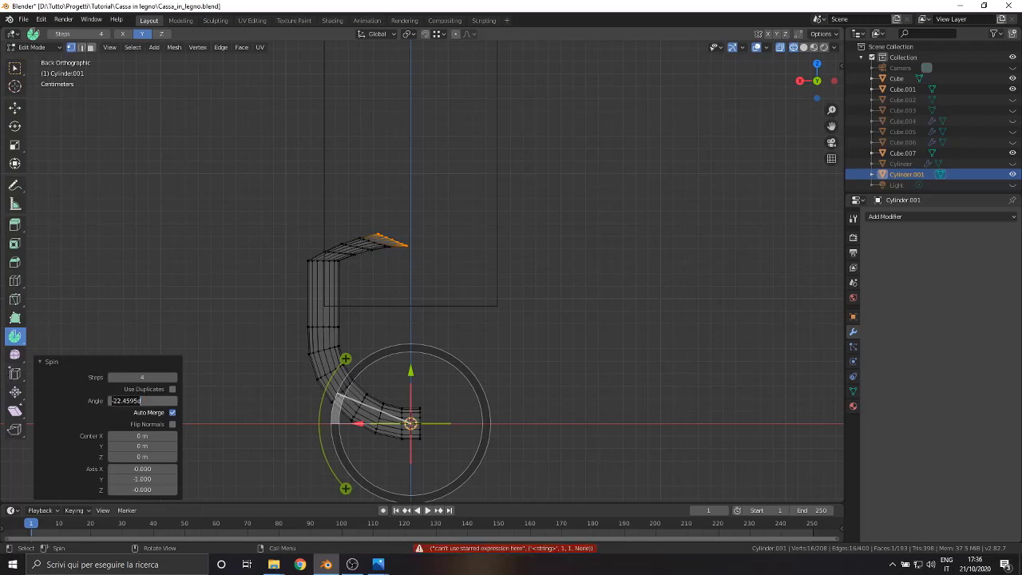
key(Return)
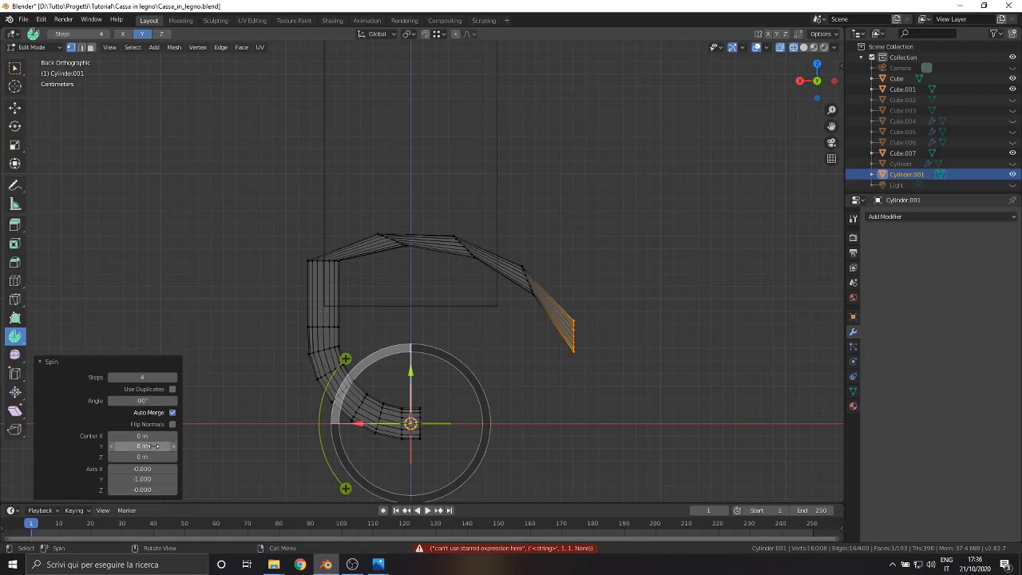
drag(136, 455, 171, 456)
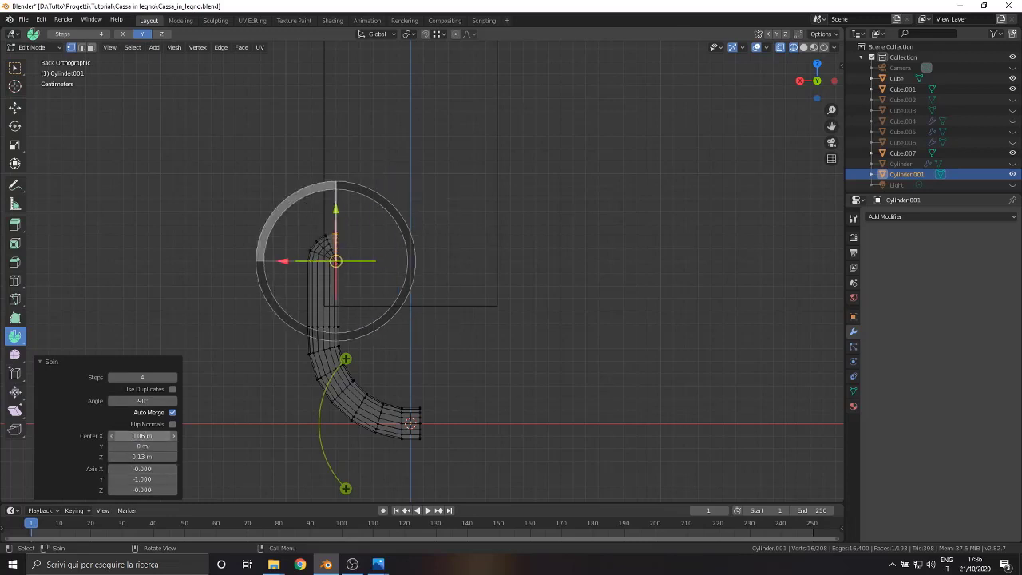
drag(142, 436, 157, 436)
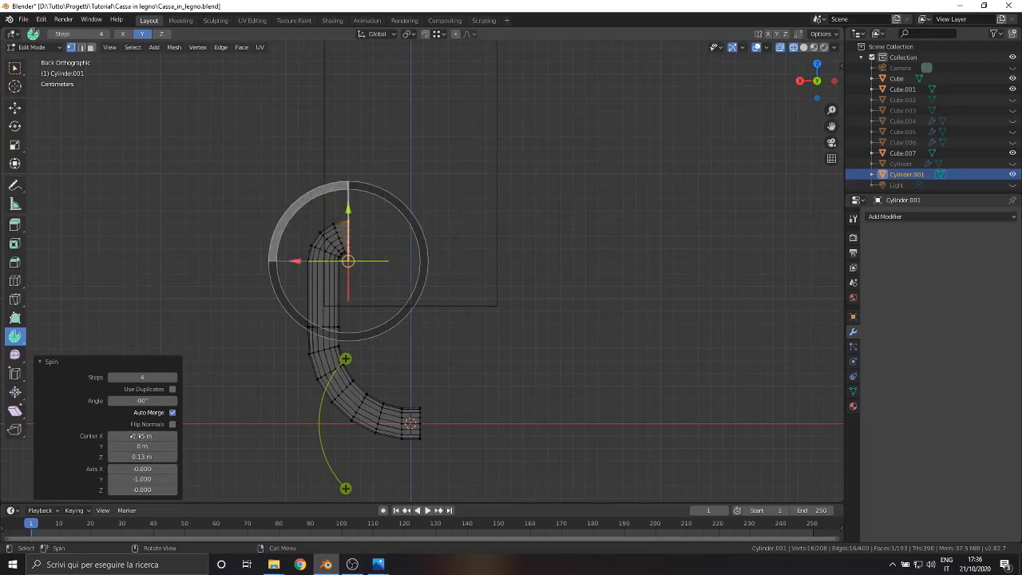
key(e)
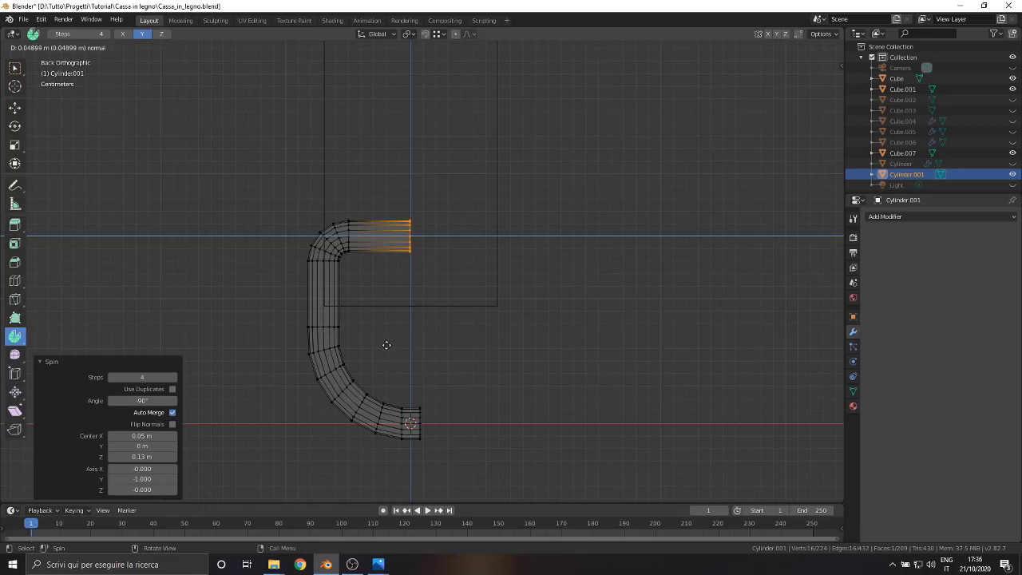
click(387, 345)
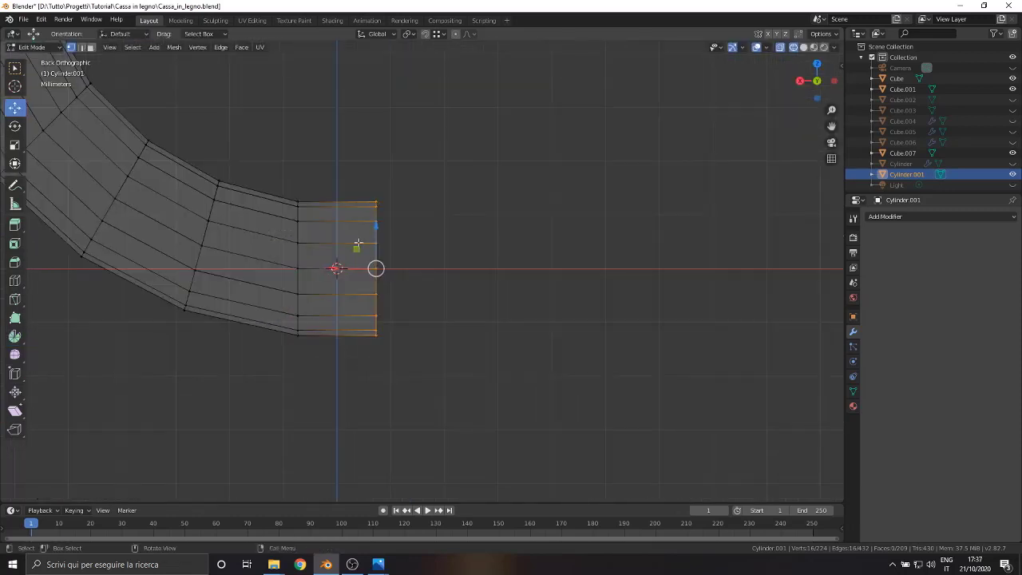
- Add an edge loop near the tube's lower end and delete the outermost end vertices
key(ctrl+r)
click(345, 198)
click(345, 197)
drag(365, 171, 418, 395)
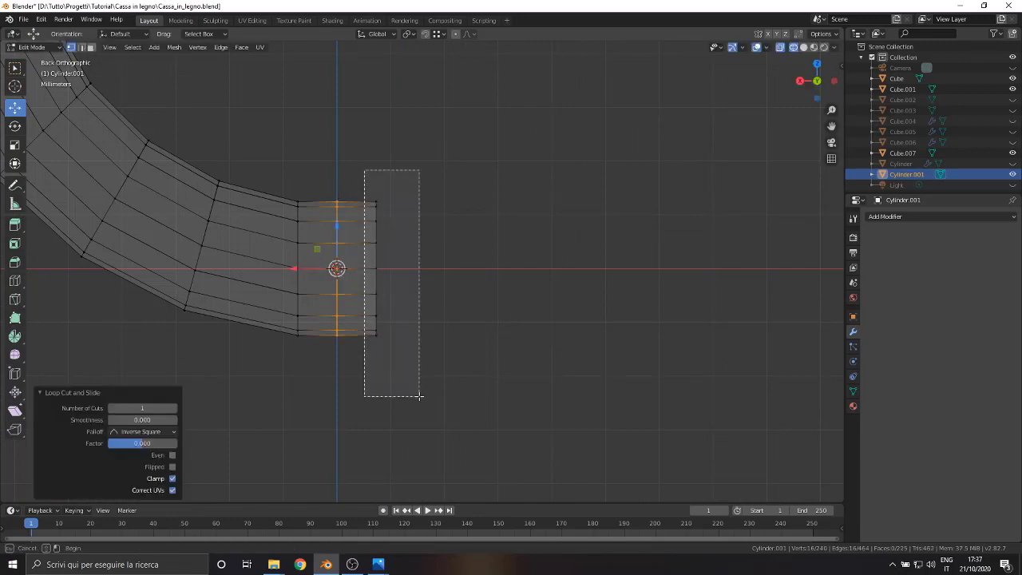
key(x)
click(420, 397)
scroll(448, 338, down, 4)
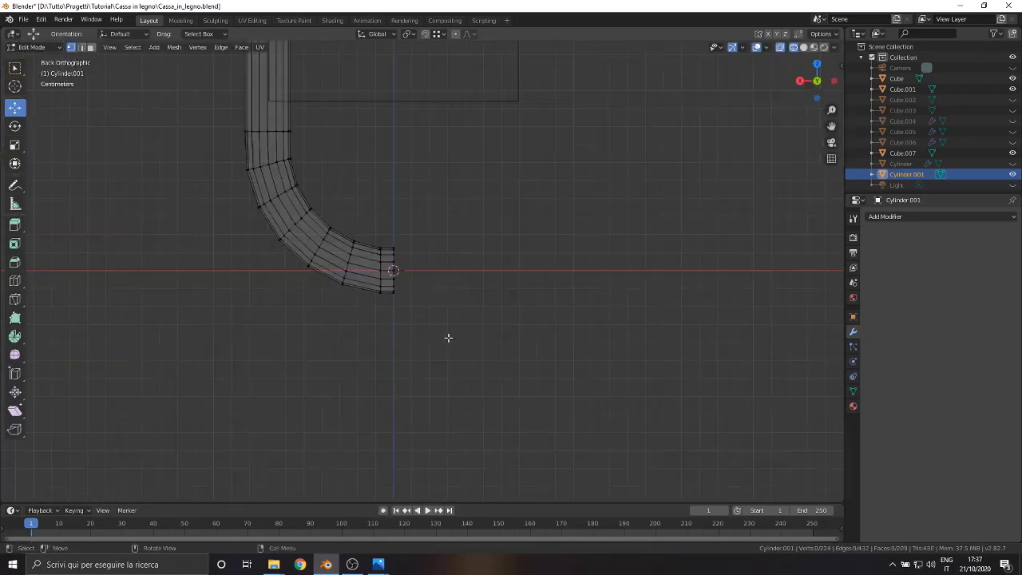
scroll(437, 194, down, 2)
scroll(440, 170, up, 2)
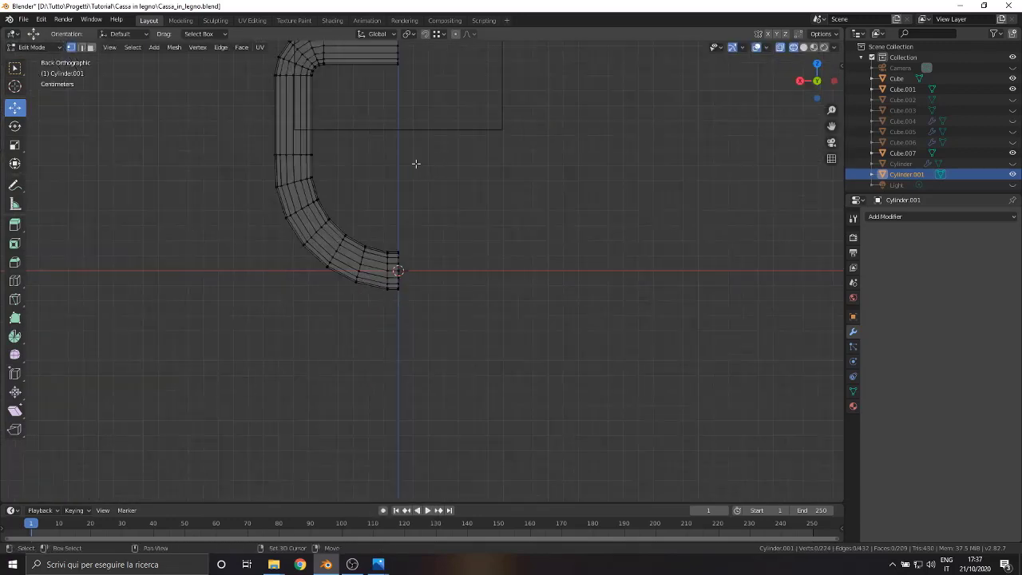
shift+middle_drag(415, 165, 423, 280)
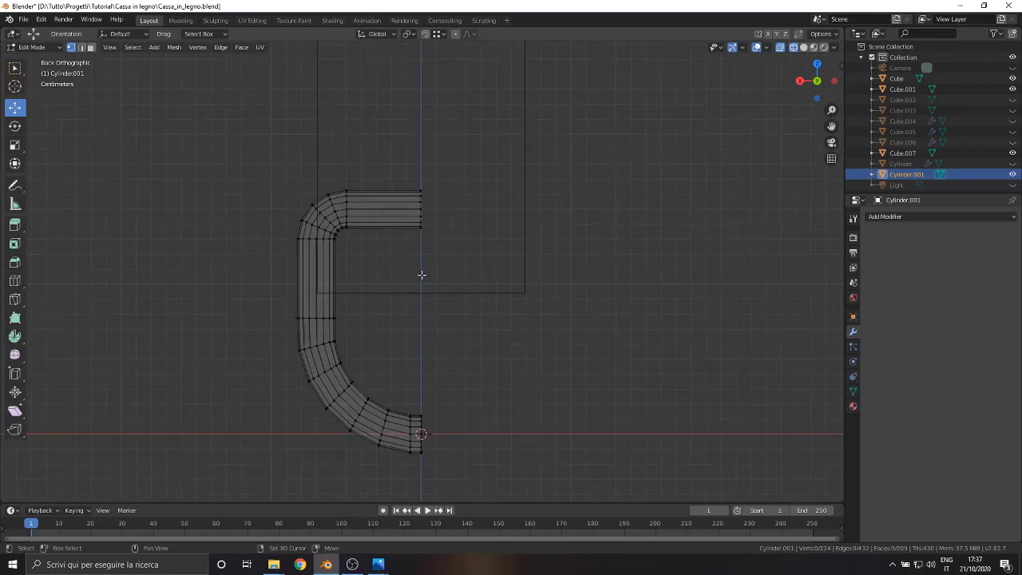
- Shift the top arm's end ring -0.009372 m along X to line up with the lower end
drag(410, 181, 441, 240)
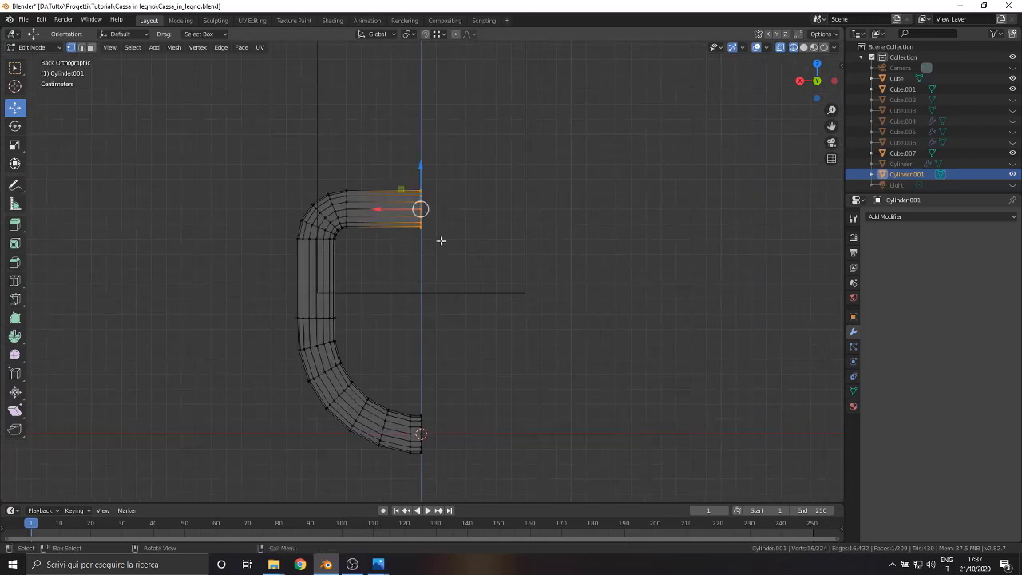
scroll(491, 290, up, 1)
scroll(424, 278, up, 1)
shift+middle_drag(424, 277, 422, 260)
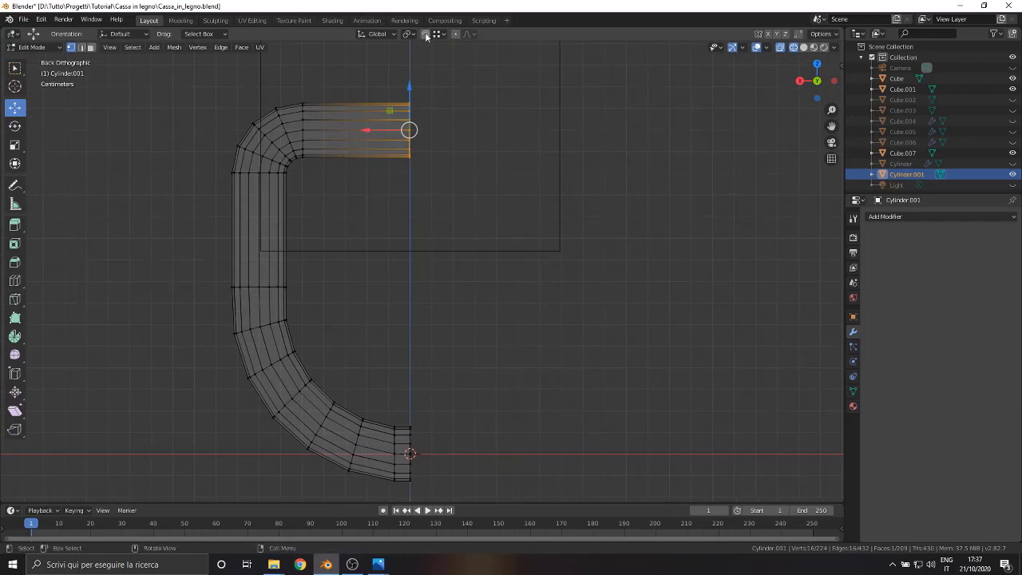
key(g)
key(x)
click(414, 417)
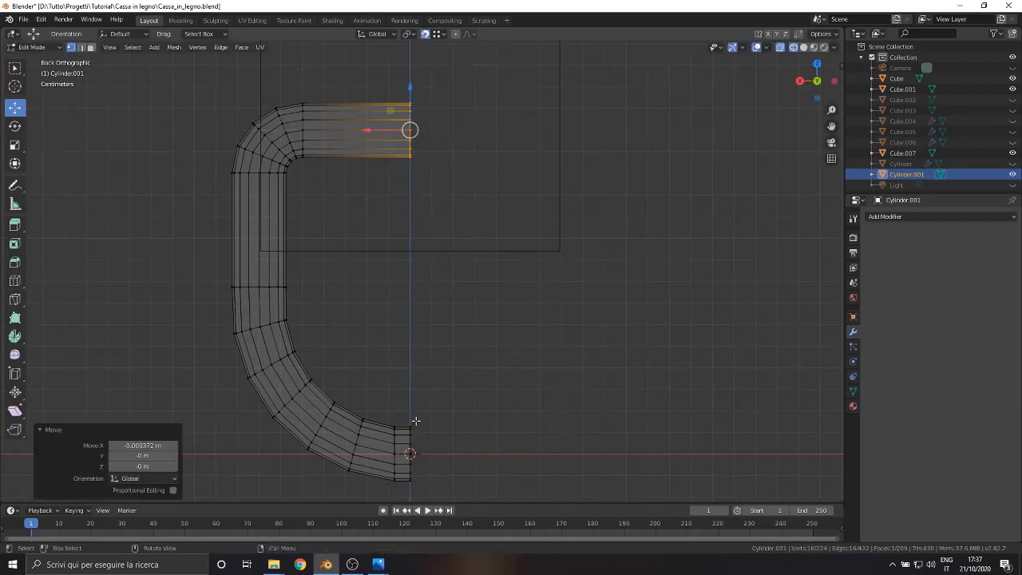
scroll(424, 335, down, 4)
- Select the top arm's end ring together with the lower end ring
key(a)
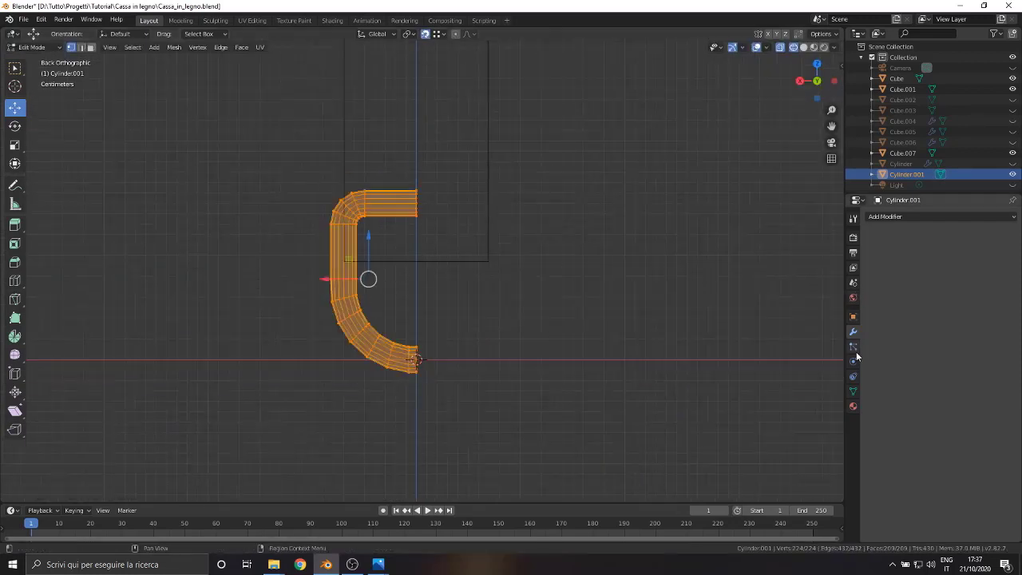
scroll(383, 276, down, 2)
shift+middle_drag(383, 276, 432, 330)
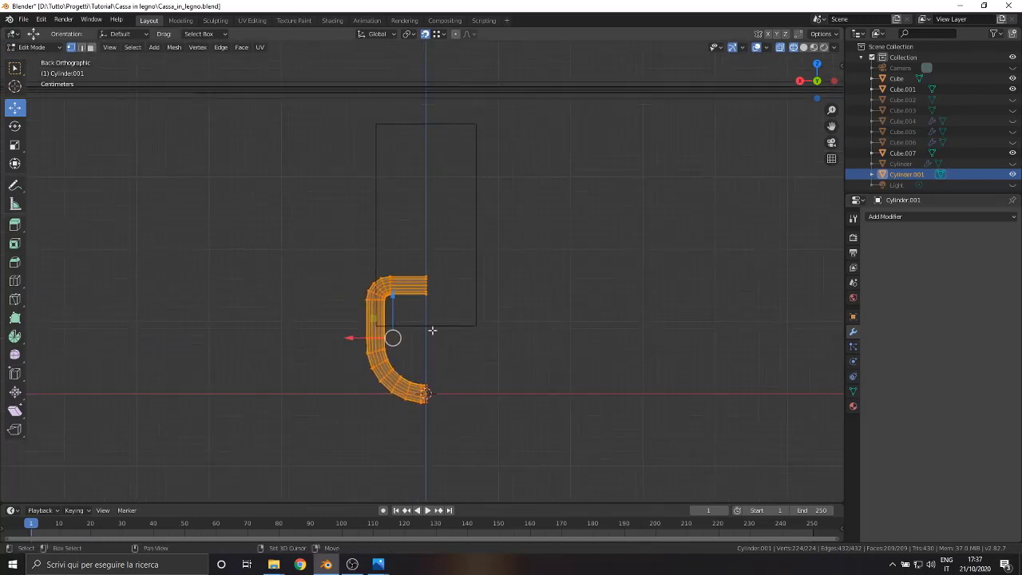
shift+middle_drag(393, 296, 369, 177)
scroll(369, 176, up, 2)
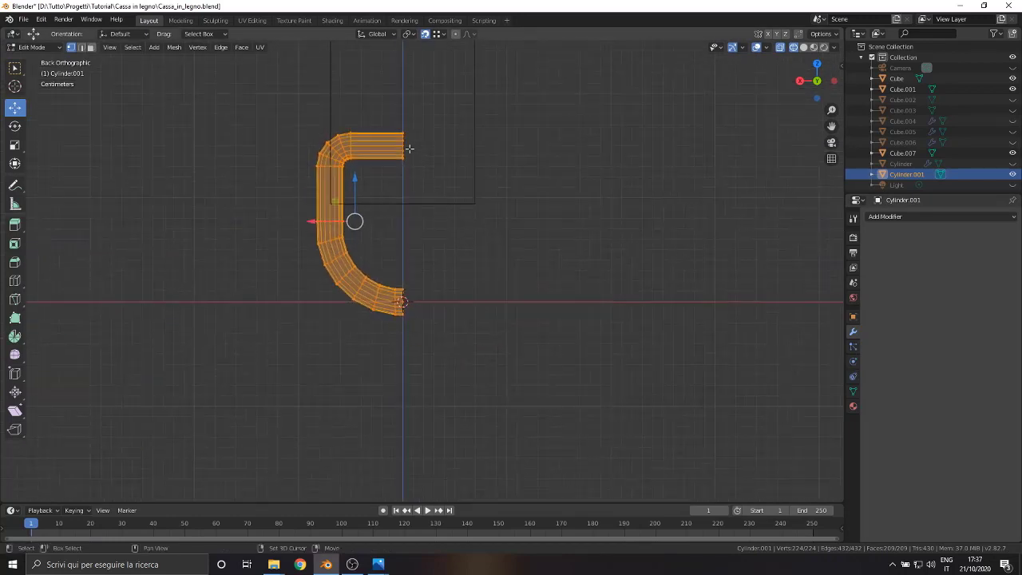
drag(390, 112, 415, 343)
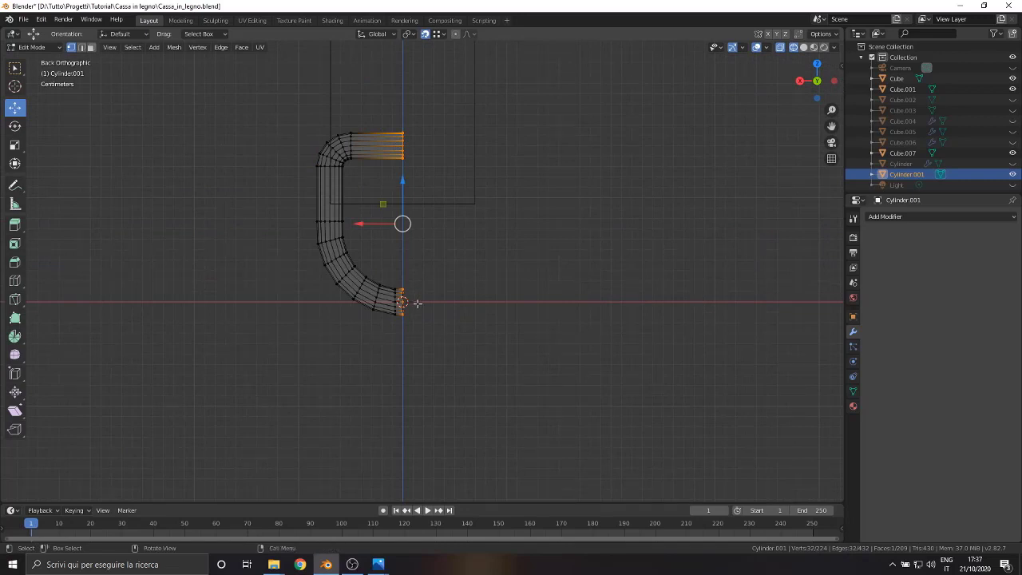
- Select the curved part of the tube and move it left to lengthen the arms
drag(280, 92, 397, 365)
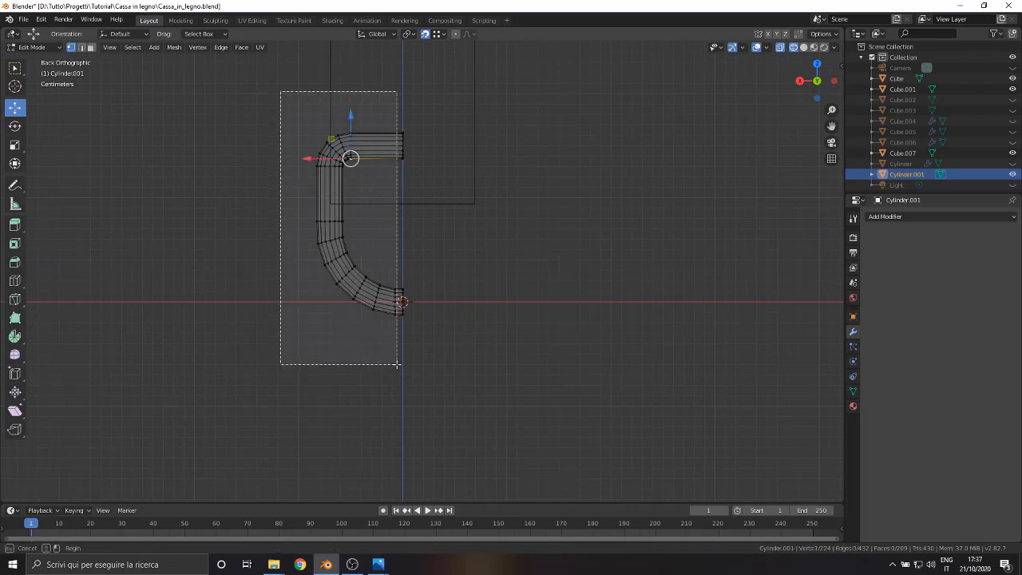
drag(304, 220, 243, 221)
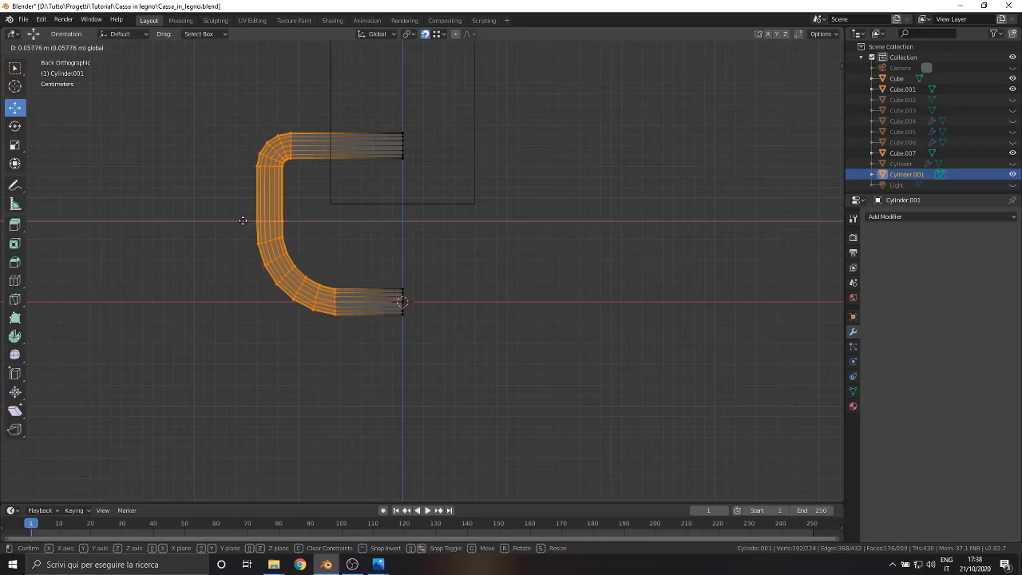
click(243, 221)
- Raise the whole tube along Z to 0.225 m and check its placement on the crate
key(a)
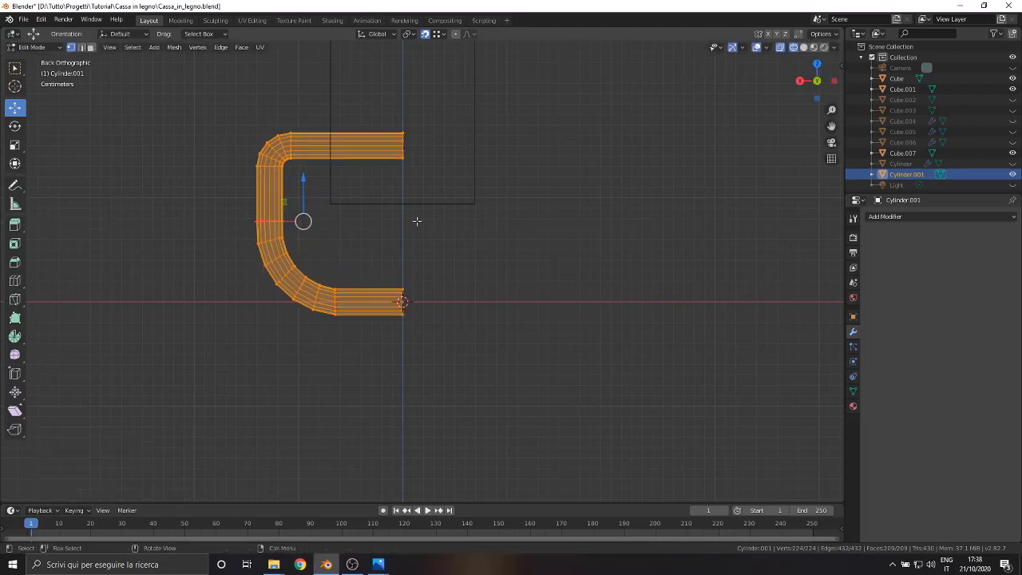
key(g)
key(z)
click(322, 112)
key(g)
key(z)
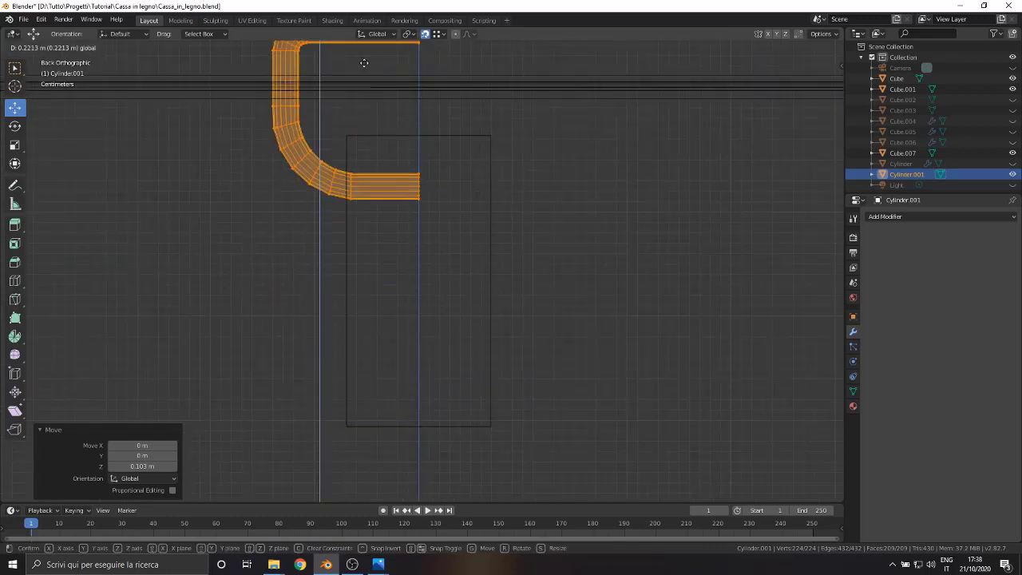
click(521, 254)
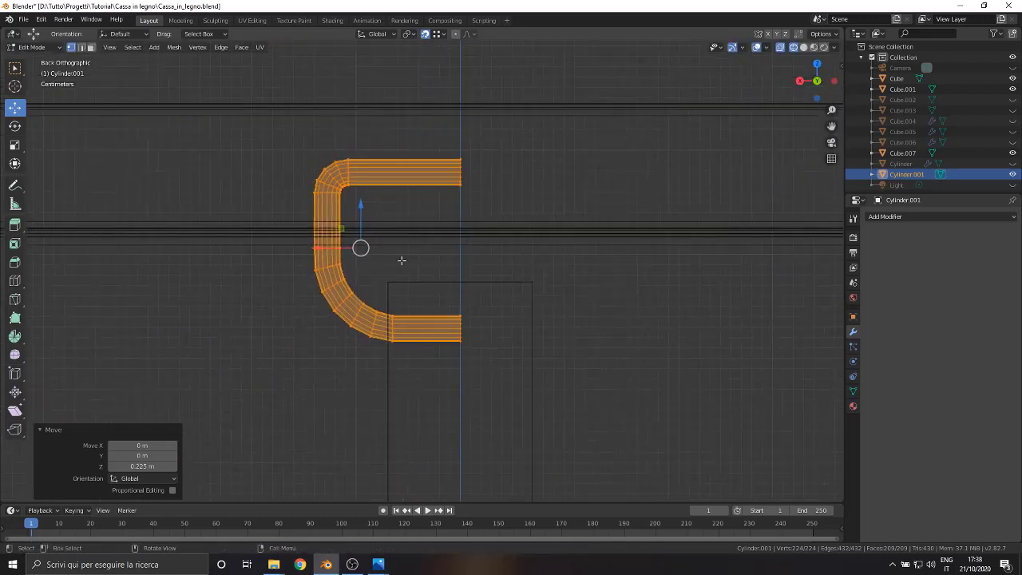
mouse_move(402, 261)
middle_down()
mouse_move(429, 283)
mouse_move(612, 258)
mouse_move(646, 278)
middle_up()
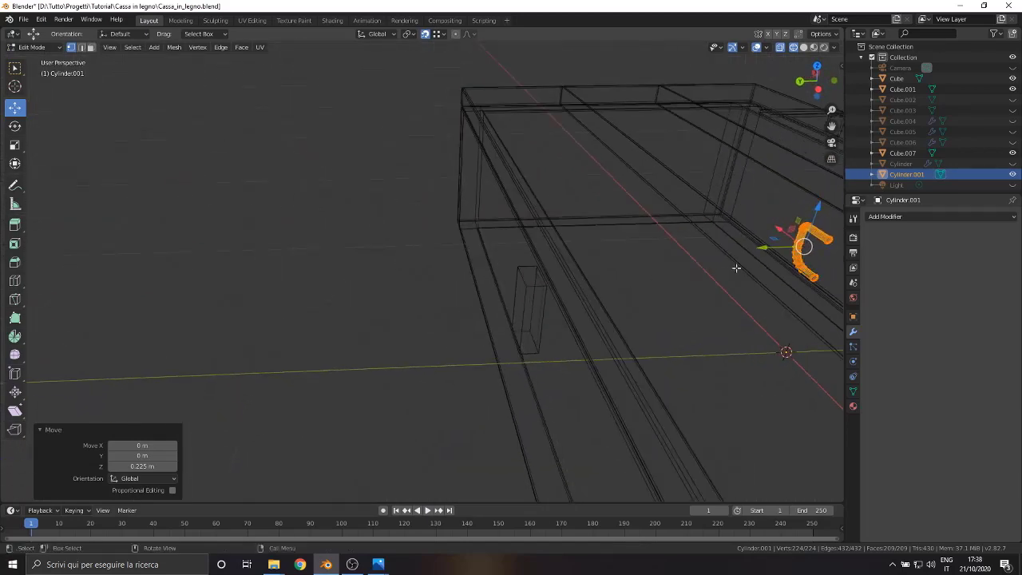
- In Back view, scale the handle down to 0.72 and reposition it vertically
click(800, 81)
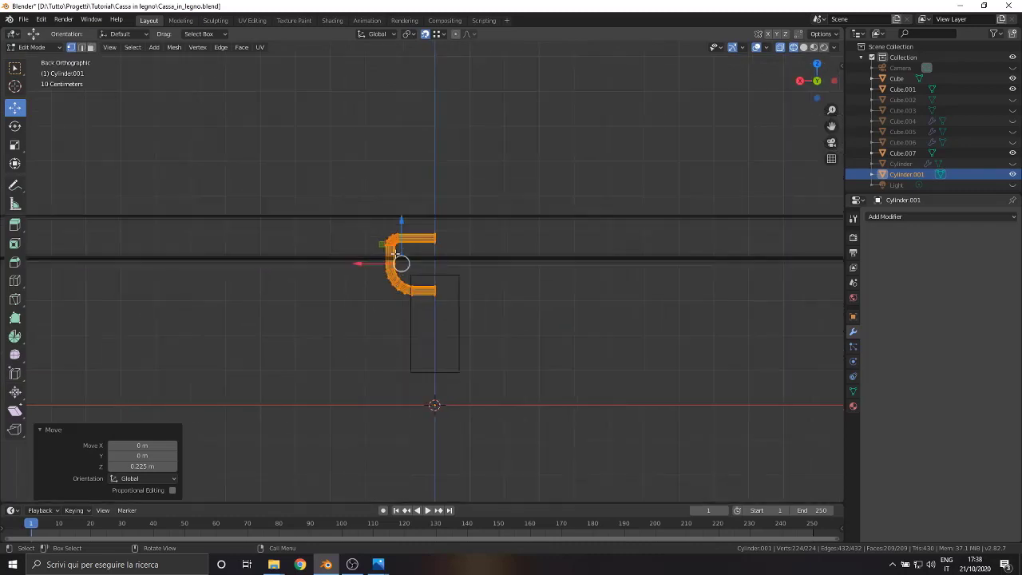
key(s)
click(511, 330)
scroll(397, 312, up, 5)
scroll(397, 312, up, 1)
key(g)
key(z)
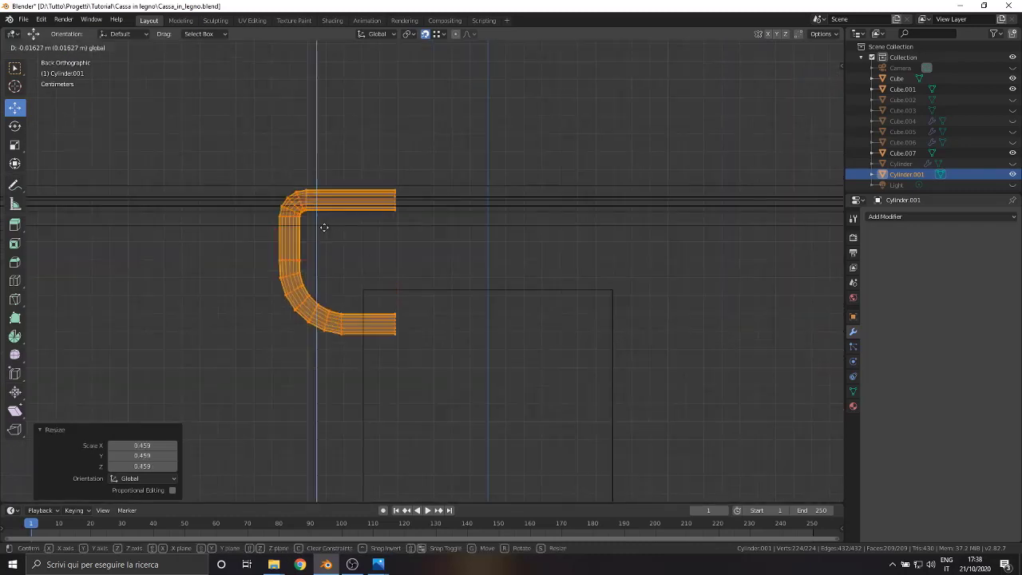
click(338, 208)
- Raise the top part of the C and lower the whole handle slightly
drag(253, 107, 445, 221)
key(g)
key(z)
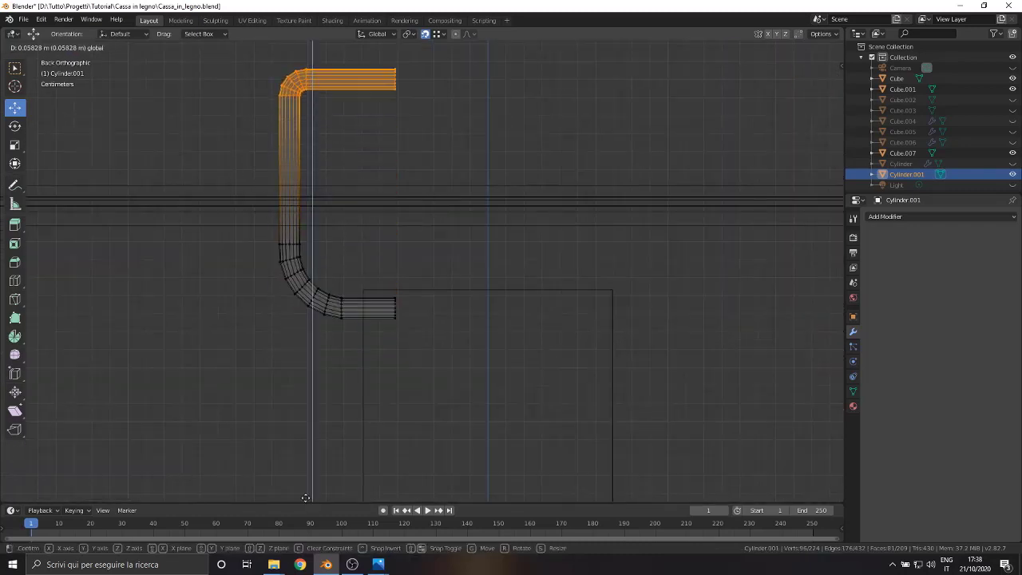
click(376, 127)
scroll(384, 340, down, 2)
key(a)
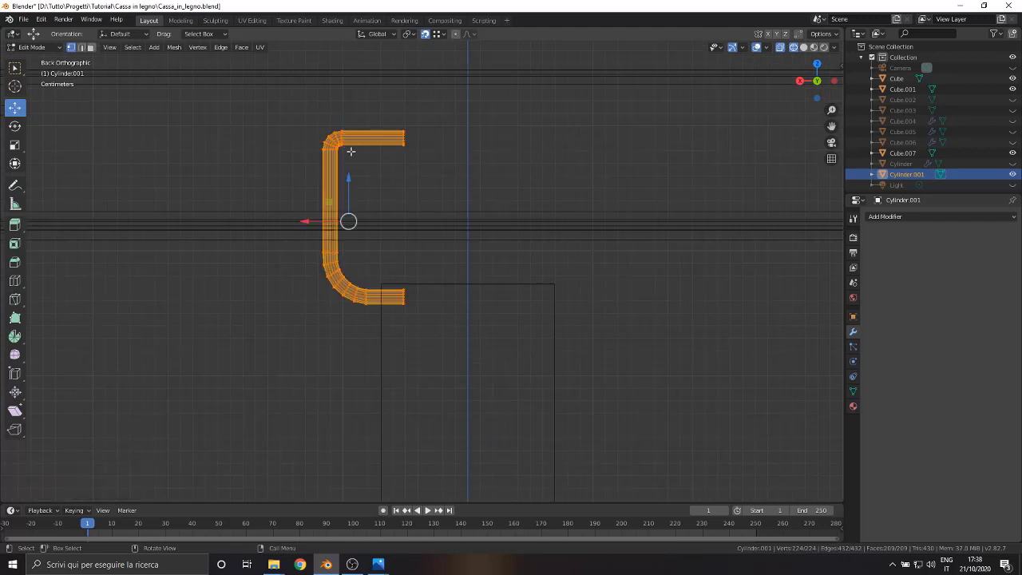
drag(352, 153, 352, 182)
- Raise the top part another 0.0413 m, lower the whole C, and shift it -0.00767 m along X
key(s)
key(Escape)
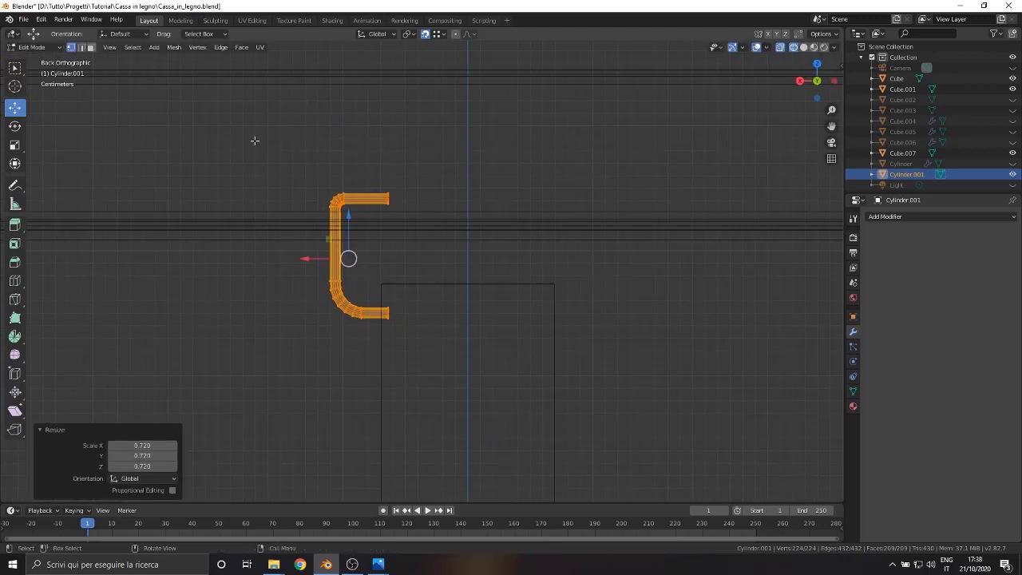
drag(251, 141, 426, 227)
drag(347, 159, 343, 108)
drag(279, 105, 500, 388)
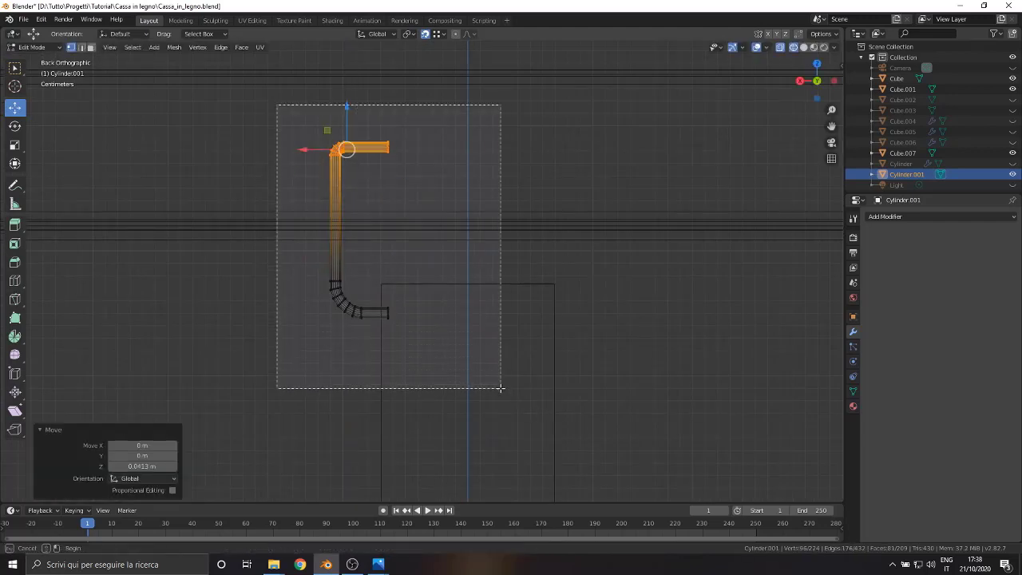
drag(348, 209, 348, 246)
drag(306, 272, 319, 273)
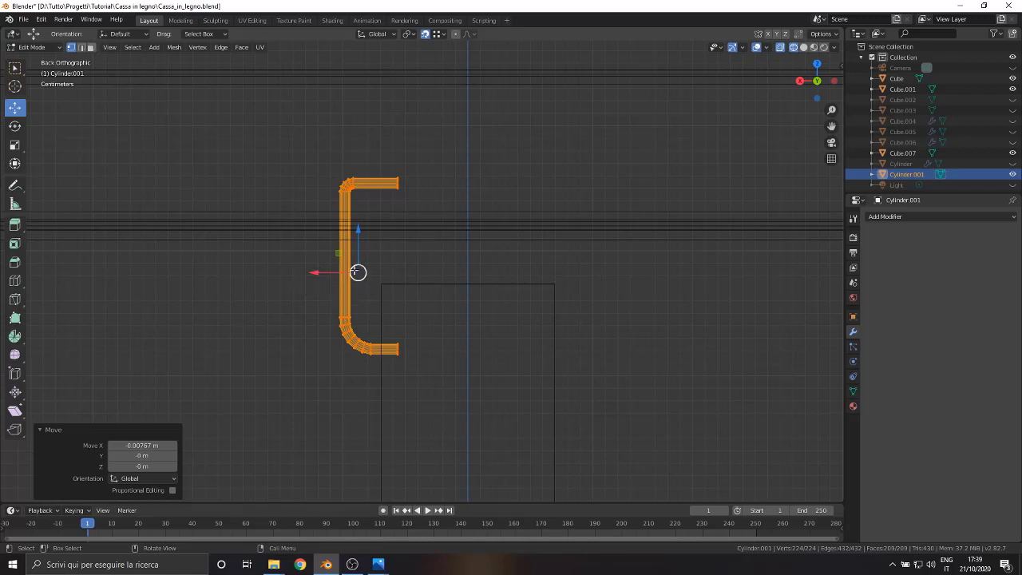
- Add a Mirror modifier to the handle in the modifier properties
click(853, 348)
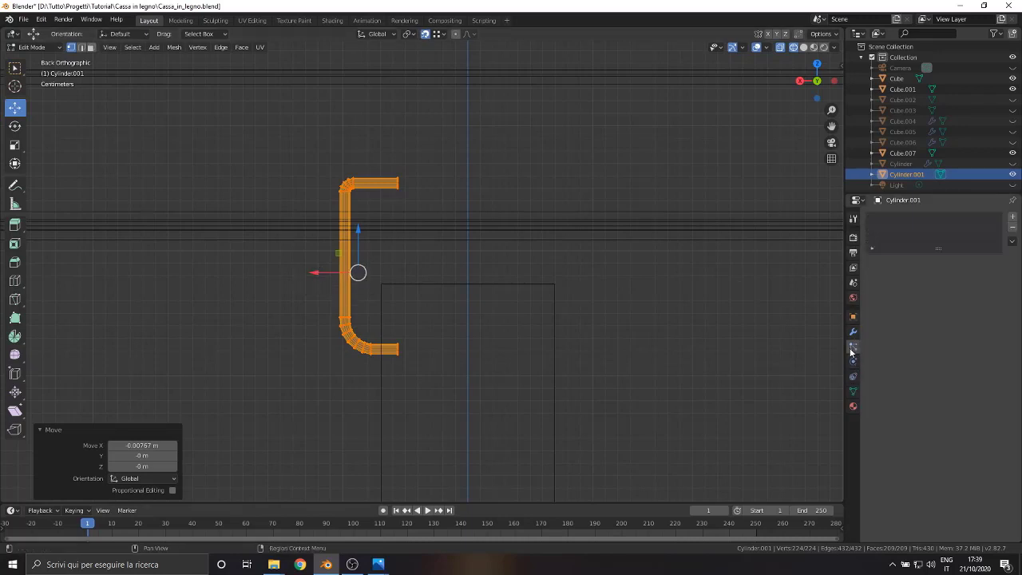
click(853, 331)
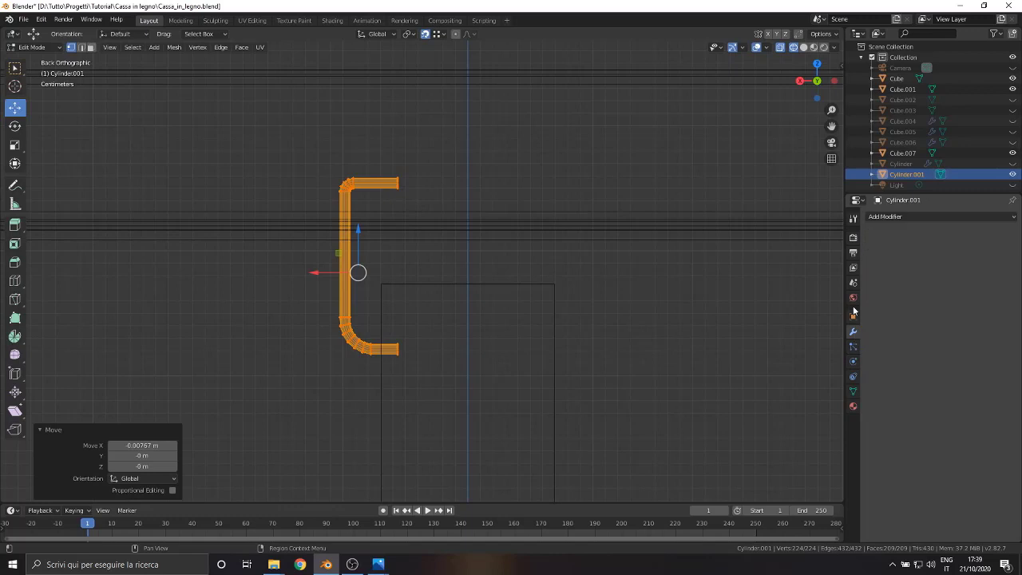
click(873, 217)
click(801, 328)
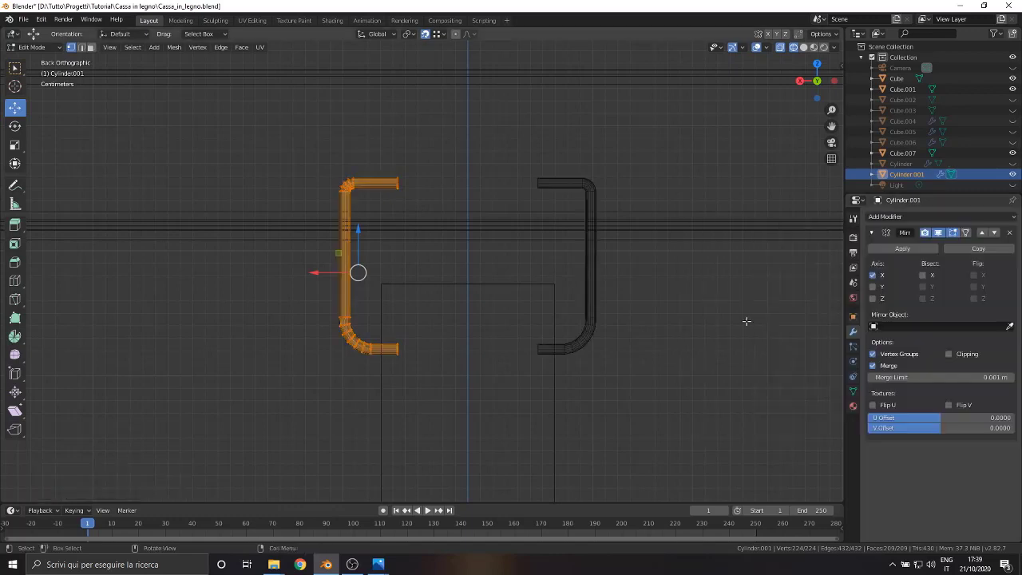
scroll(376, 322, up, 2)
- Slide the two open end loops along X so they meet at the centre
click(392, 95)
drag(370, 93, 435, 416)
key(g)
key(x)
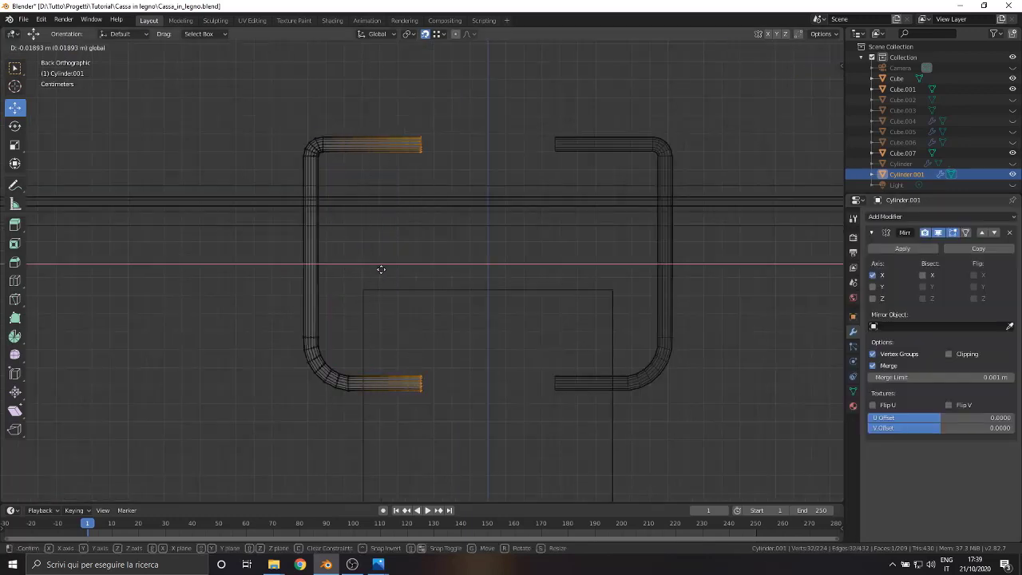
click(447, 278)
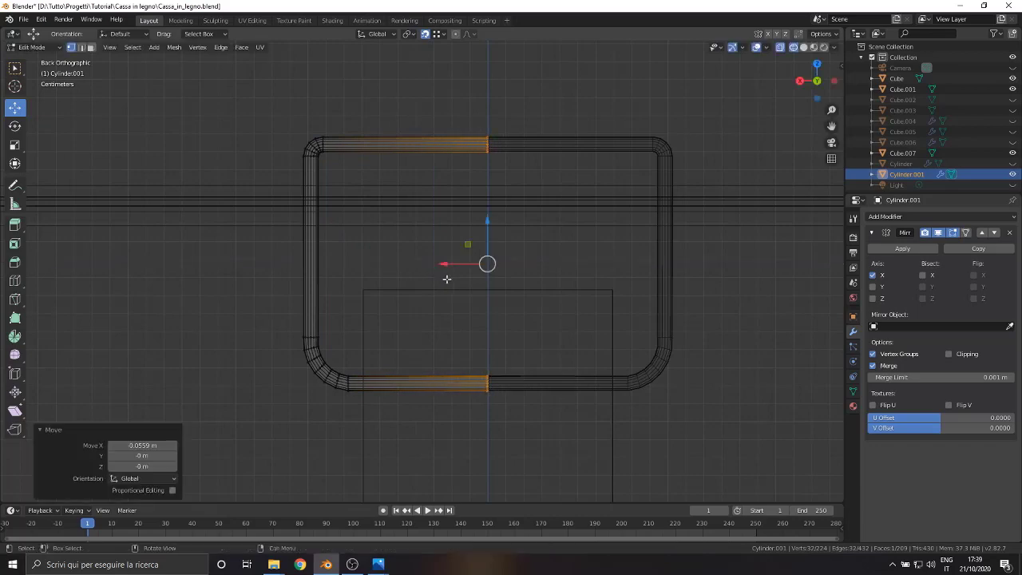
scroll(512, 171, up, 3)
scroll(535, 255, up, 2)
scroll(524, 265, down, 4)
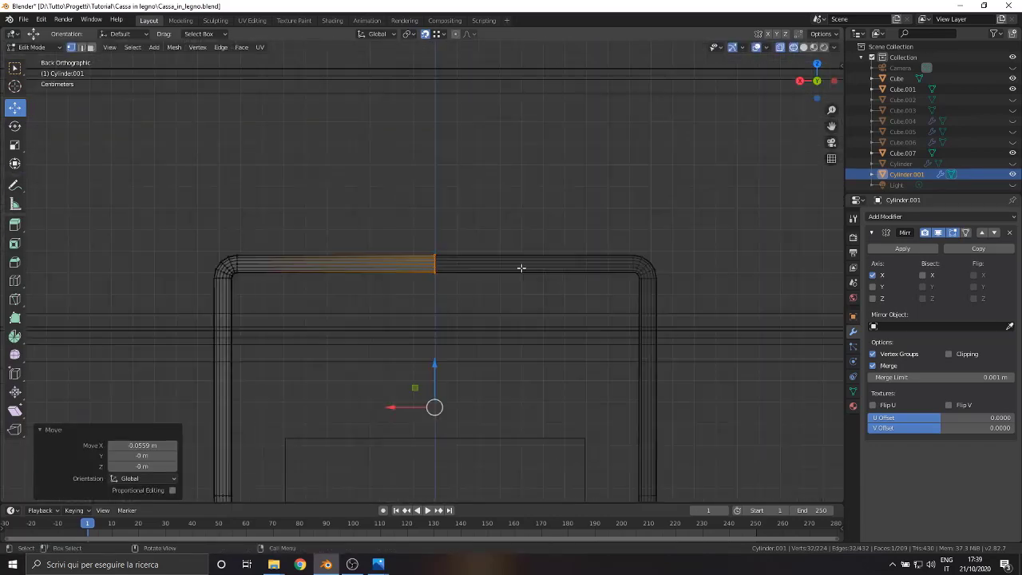
scroll(479, 280, up, 3)
scroll(431, 289, down, 3)
scroll(473, 308, up, 1)
shift+middle_drag(472, 309, 472, 240)
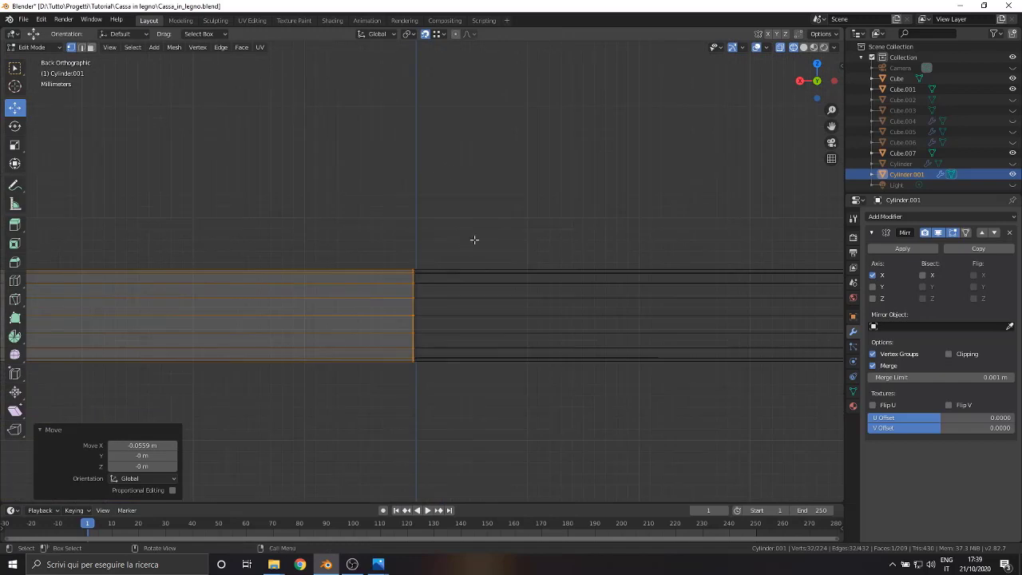
- Fine-tune the end loops along X and try applying the Mirror modifier
key(g)
key(x)
click(477, 241)
scroll(476, 240, down, 4)
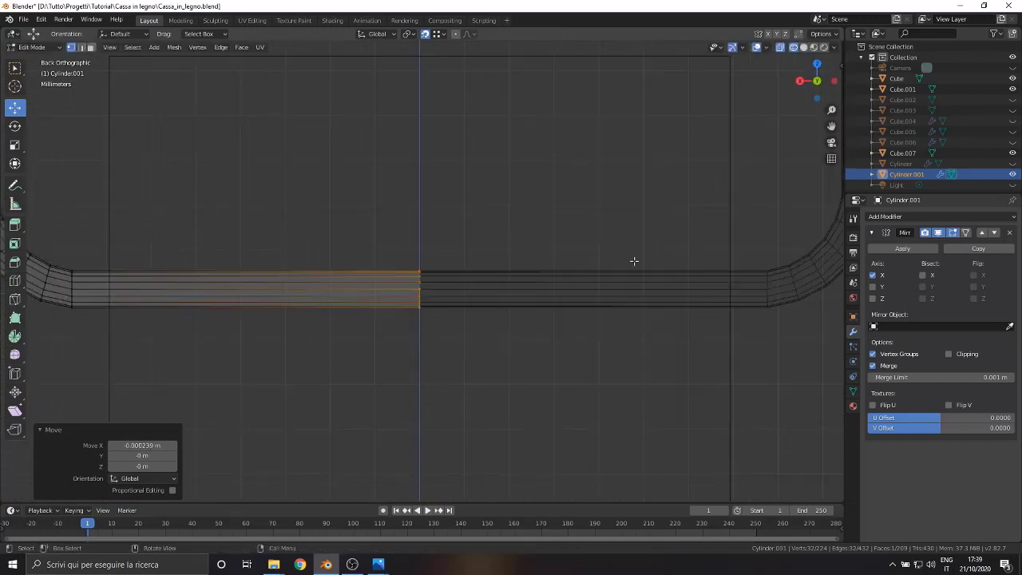
click(895, 248)
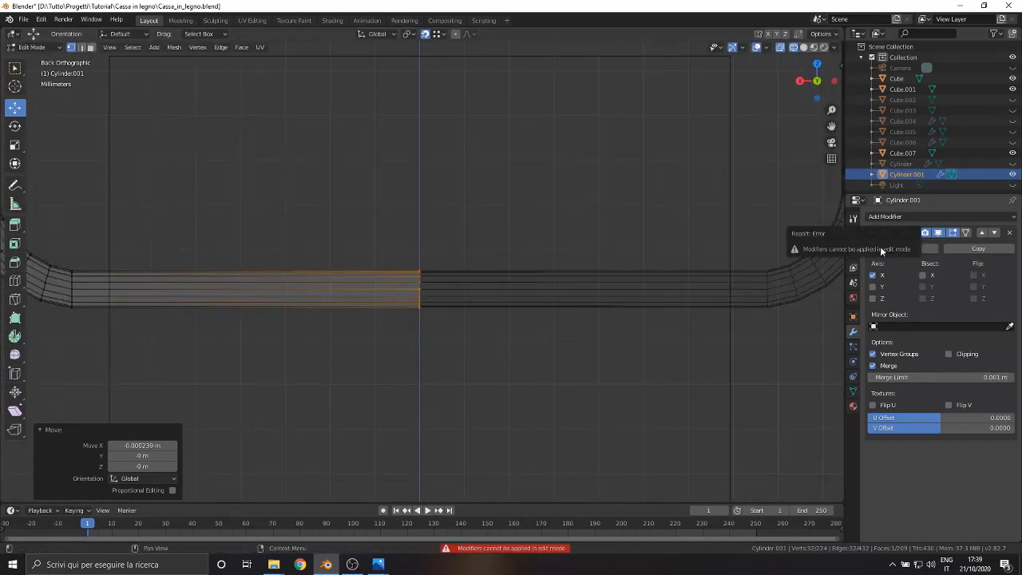
scroll(493, 274, down, 5)
scroll(450, 153, up, 3)
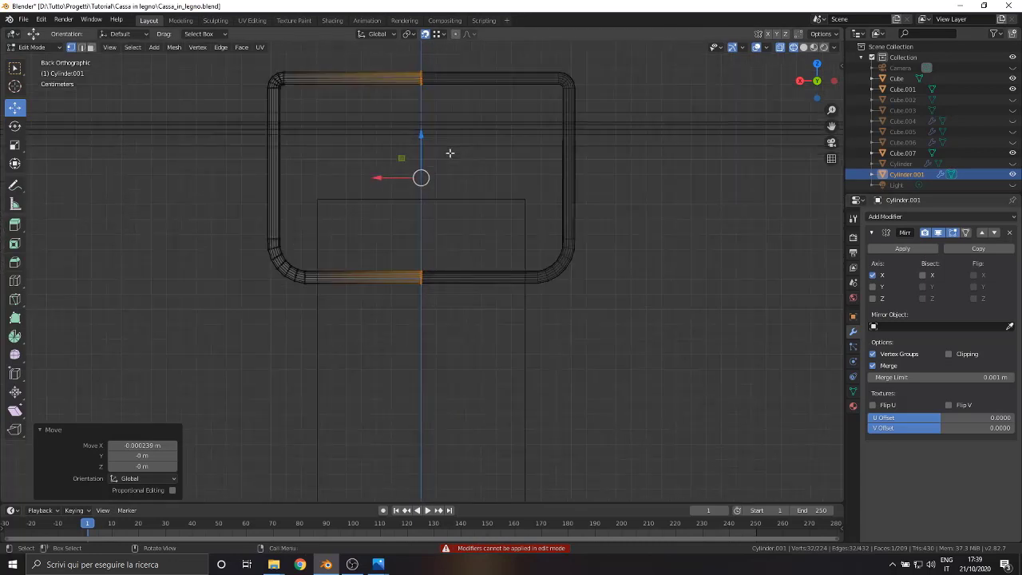
- Select the frame's left half and move it outward along X
shift+middle_drag(472, 161, 480, 216)
drag(189, 85, 319, 413)
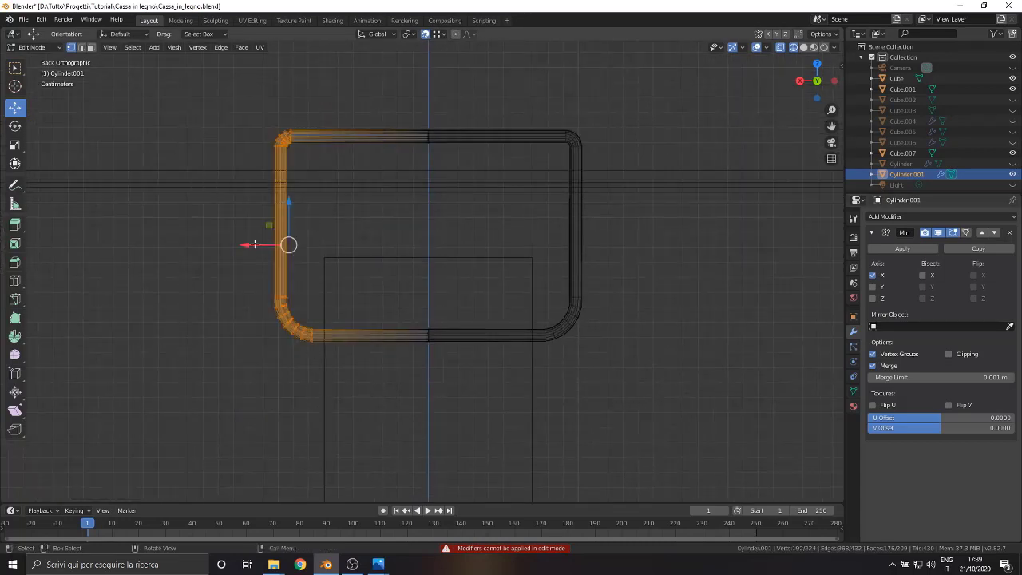
drag(250, 246, 258, 247)
click(258, 247)
scroll(248, 236, up, 2)
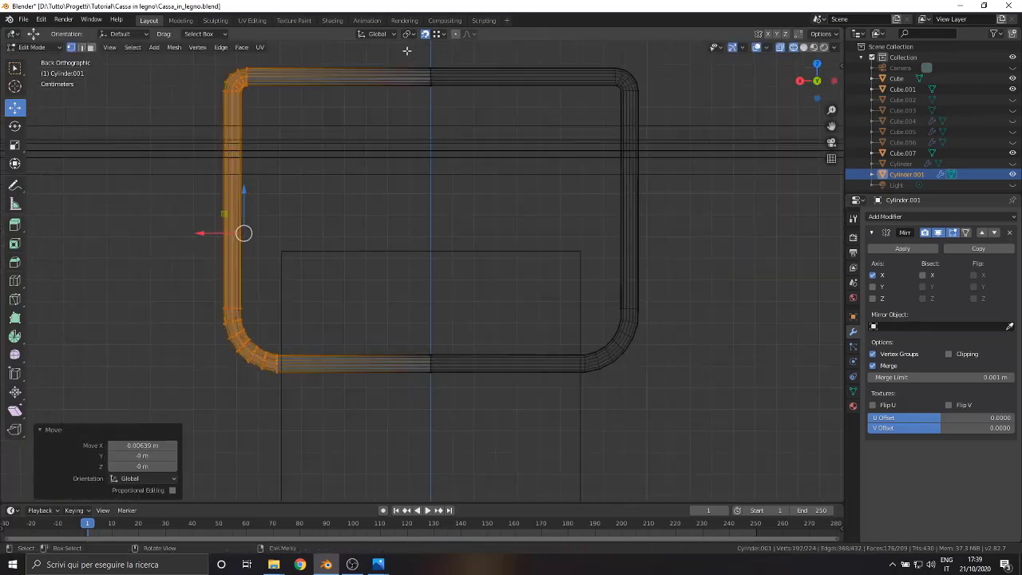
- Raise the frame's upper part by 0.0677 m along Z
click(394, 77)
drag(394, 78, 388, 77)
click(390, 77)
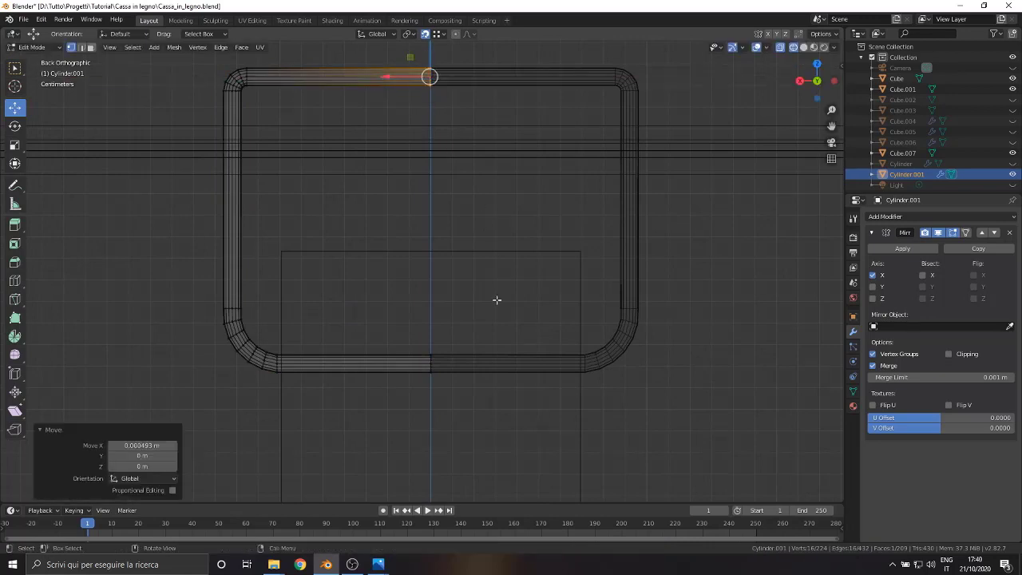
key(ctrl+z)
key(ctrl+z)
scroll(498, 299, down, 2)
drag(349, 204, 367, 83)
click(367, 83)
scroll(391, 231, down, 6)
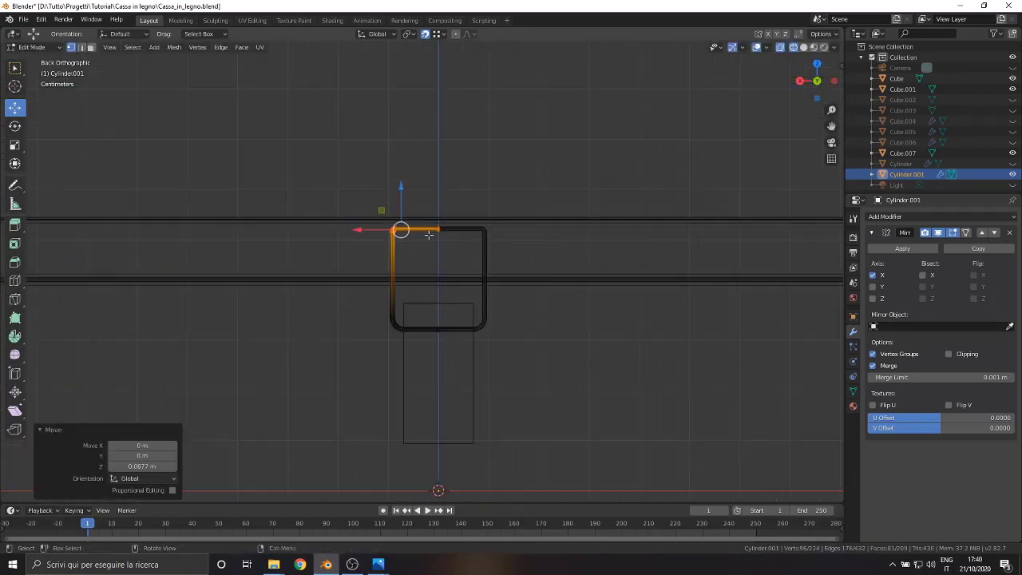
scroll(396, 317, up, 2)
scroll(396, 317, up, 4)
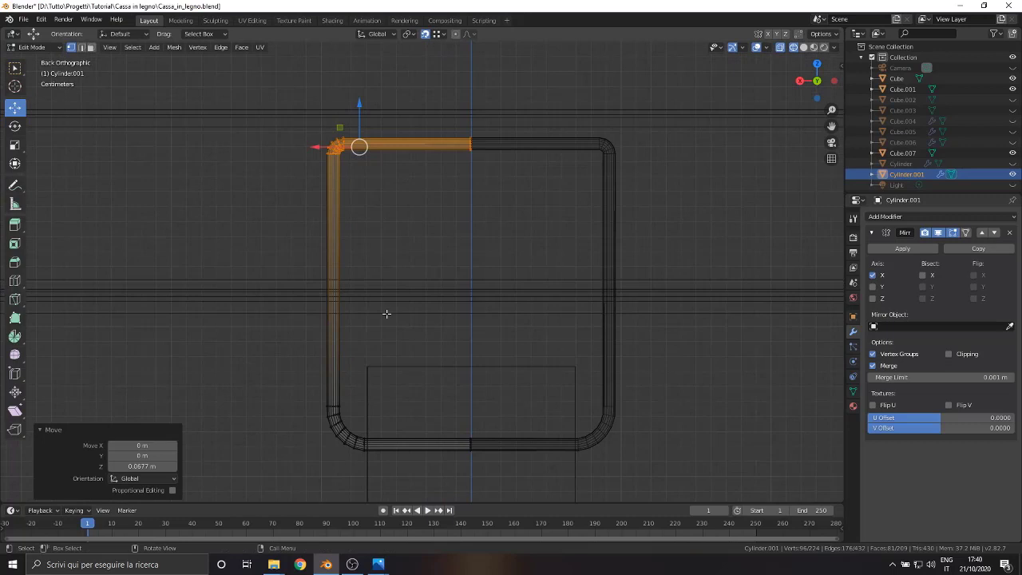
- Pull the top-left corner 0.0209 m inward along X to taper the frame
drag(296, 104, 514, 205)
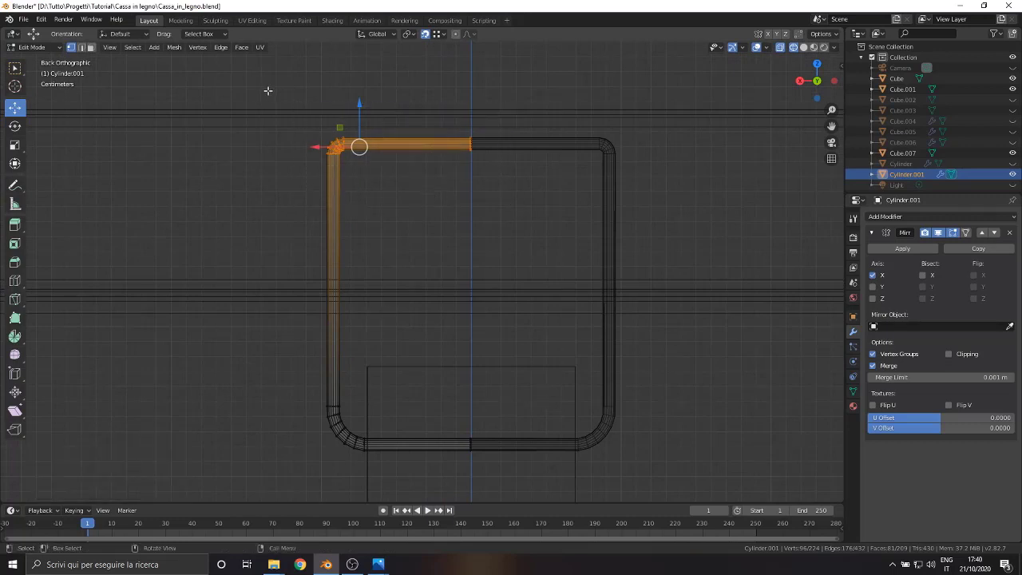
click(338, 147)
key(g)
key(x)
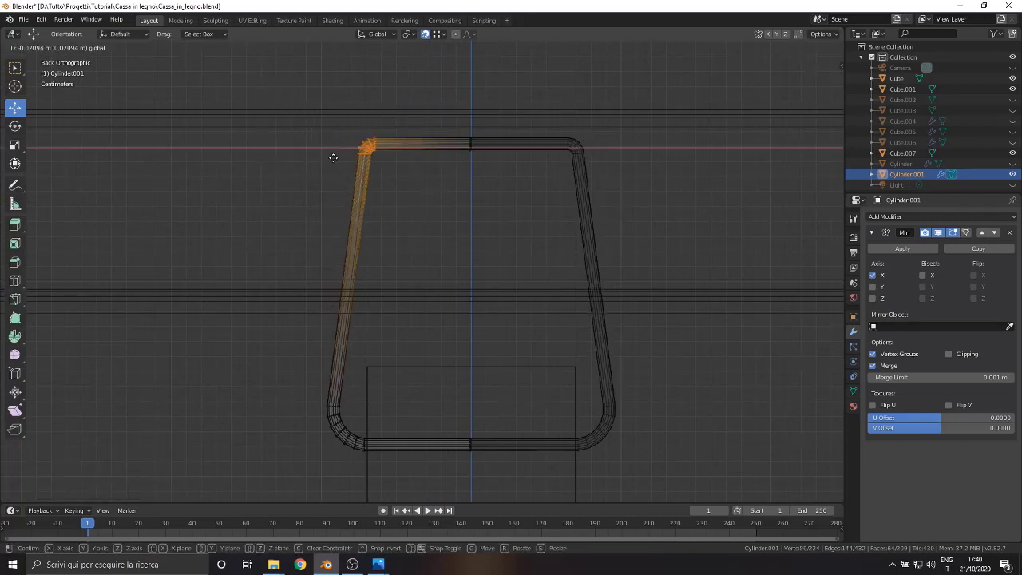
click(333, 157)
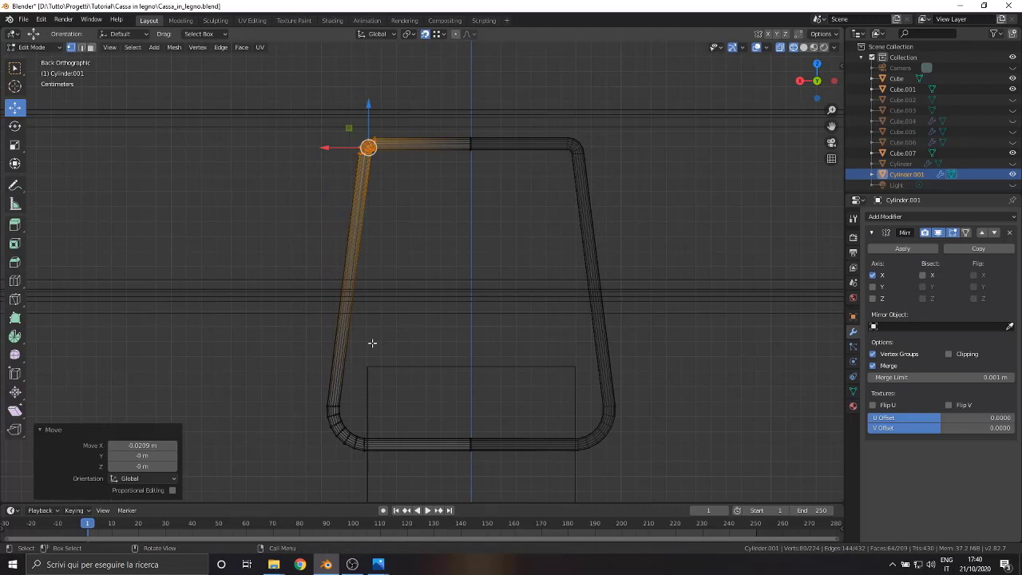
scroll(414, 270, down, 4)
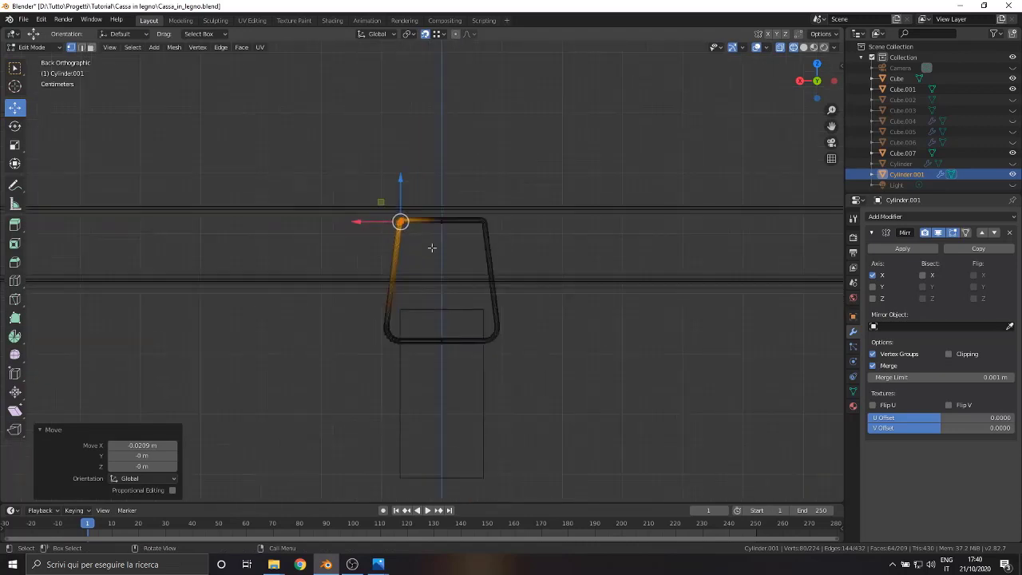
scroll(414, 270, up, 5)
- Make a small adjustment to the top-left corner and switch back to Object Mode
drag(301, 61, 490, 183)
key(g)
click(373, 80)
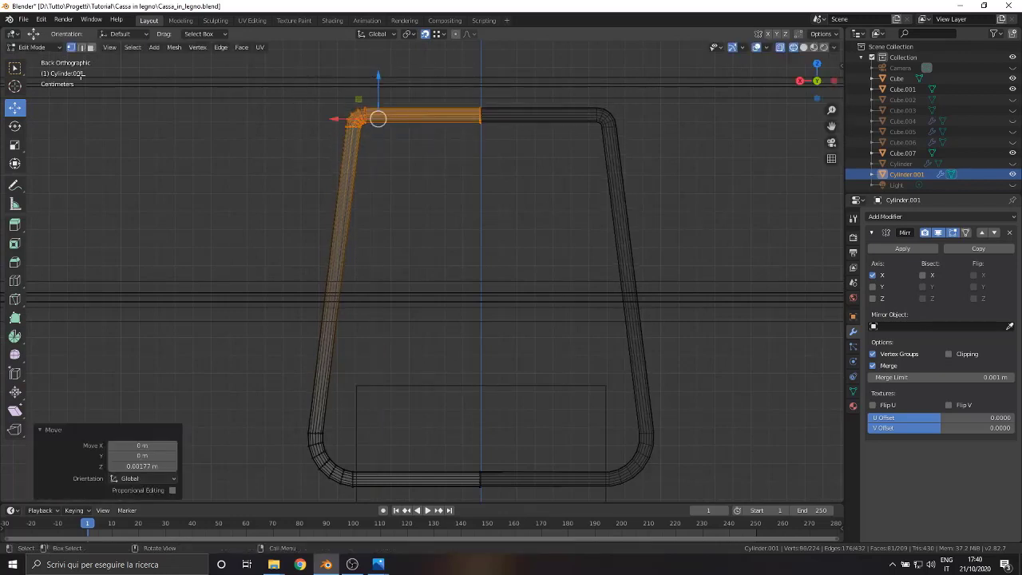
click(32, 47)
click(34, 61)
scroll(415, 179, down, 5)
- Look at the box from the Top view in wireframe shading
key(z)
click(448, 209)
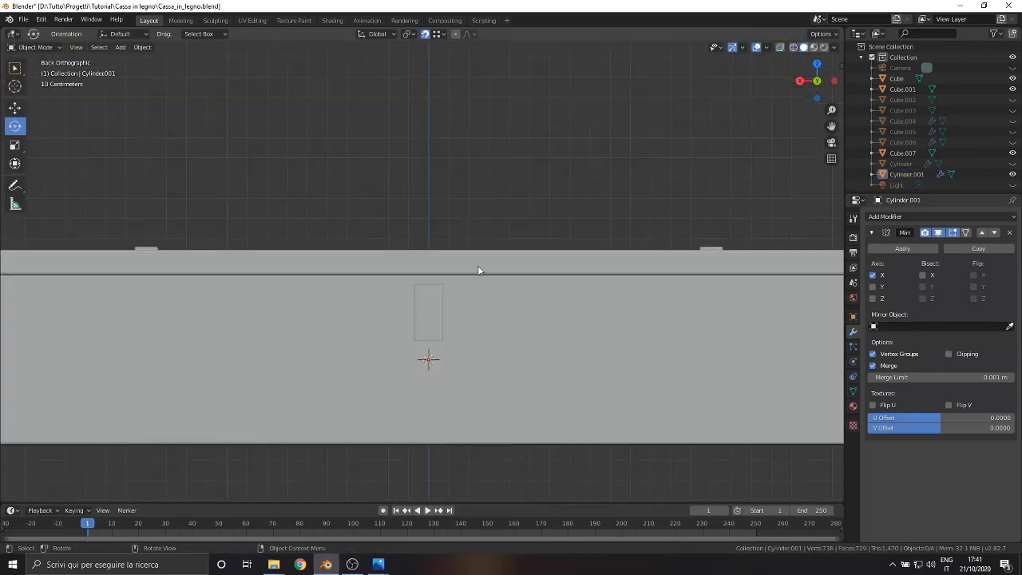
click(817, 64)
key(a)
key(z)
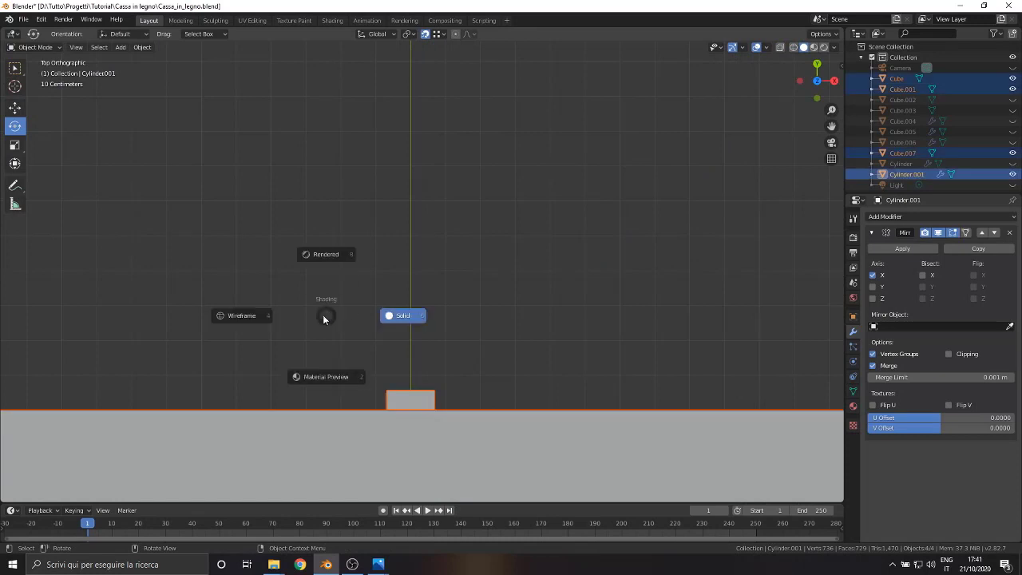
click(276, 301)
scroll(475, 349, up, 4)
scroll(412, 277, up, 3)
- Move the Cylinder.001 handle mesh 0.177 m along Y in Edit Mode
click(412, 277)
scroll(412, 277, down, 3)
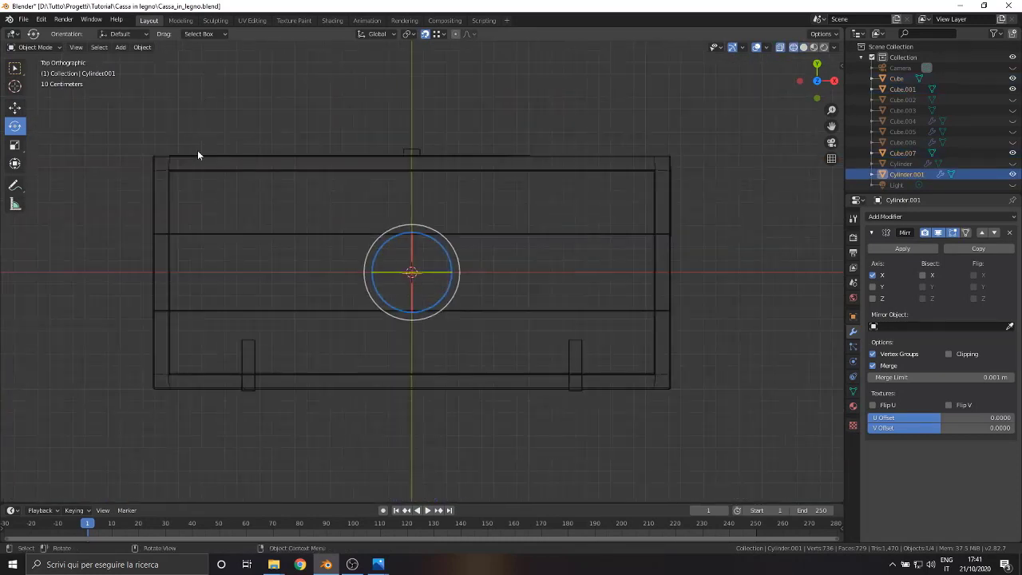
scroll(197, 150, down, 2)
click(35, 47)
click(36, 69)
scroll(451, 315, up, 5)
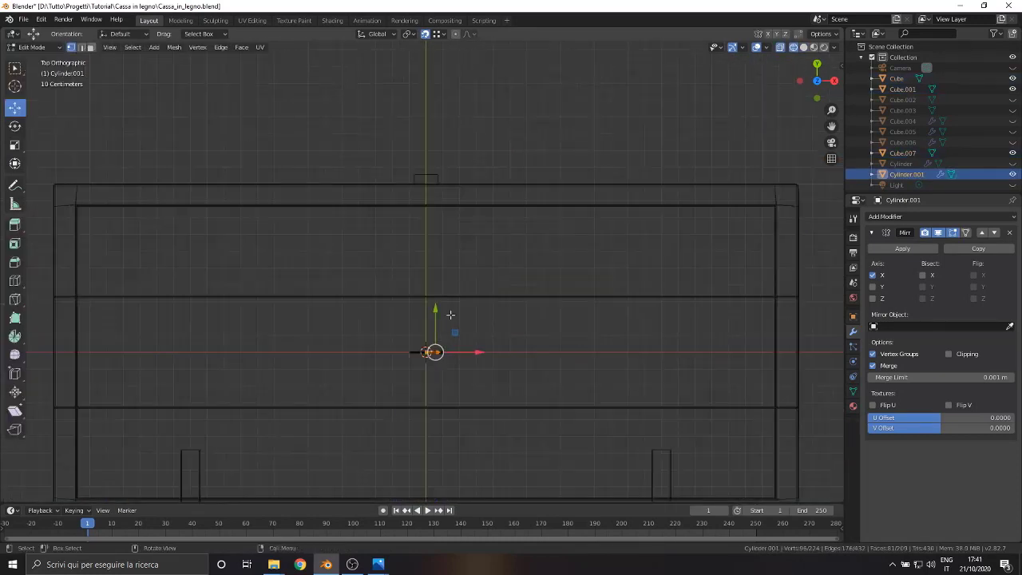
drag(437, 329, 459, 174)
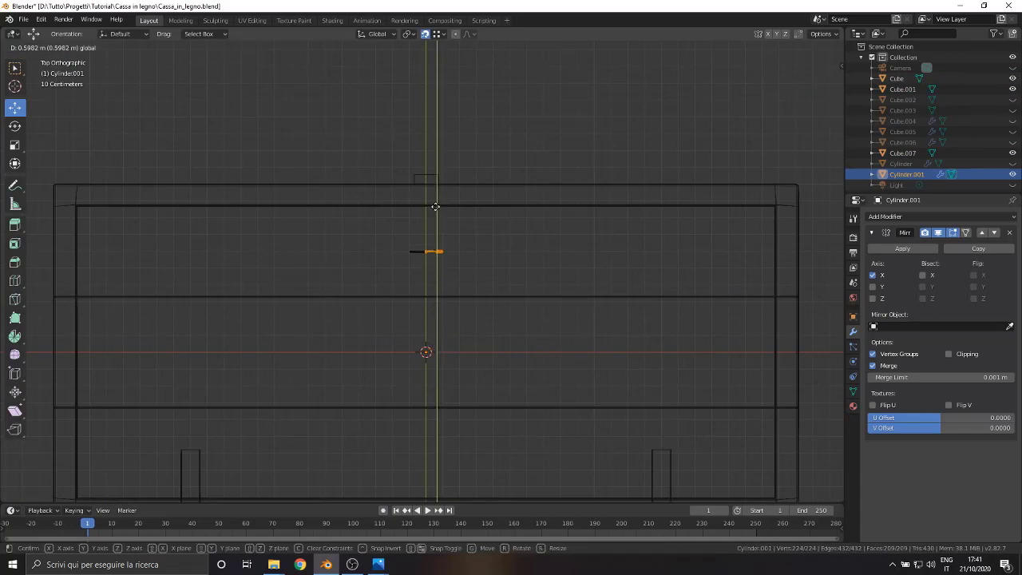
scroll(458, 174, up, 3)
scroll(450, 259, down, 3)
key(g)
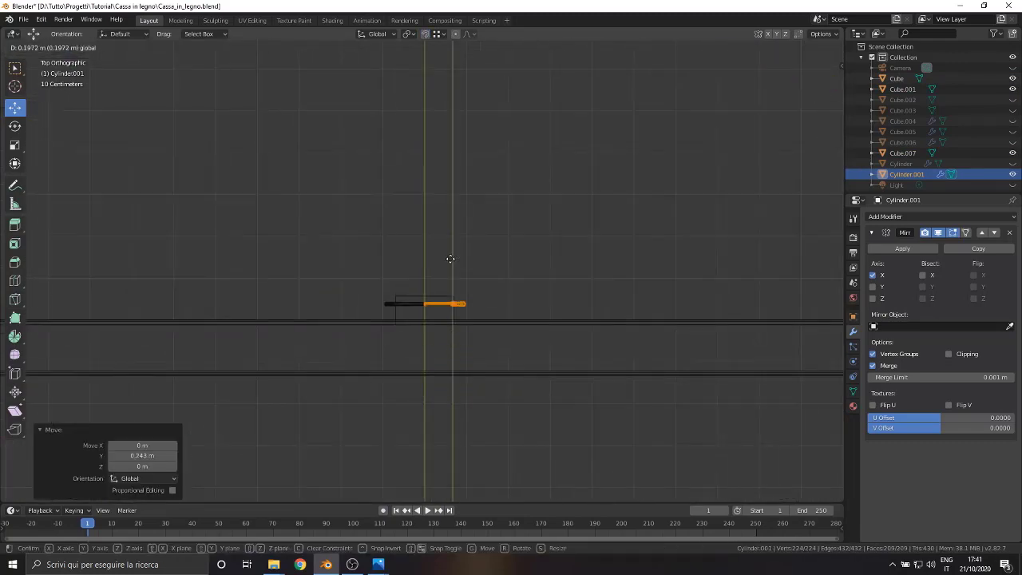
click(450, 267)
mouse_move(450, 268)
middle_down()
mouse_move(434, 279)
mouse_move(397, 201)
mouse_move(477, 215)
mouse_move(417, 299)
mouse_move(285, 375)
mouse_move(392, 359)
mouse_move(420, 372)
mouse_move(403, 365)
mouse_move(600, 353)
mouse_move(279, 293)
mouse_move(410, 365)
mouse_move(421, 367)
mouse_move(302, 260)
middle_up()
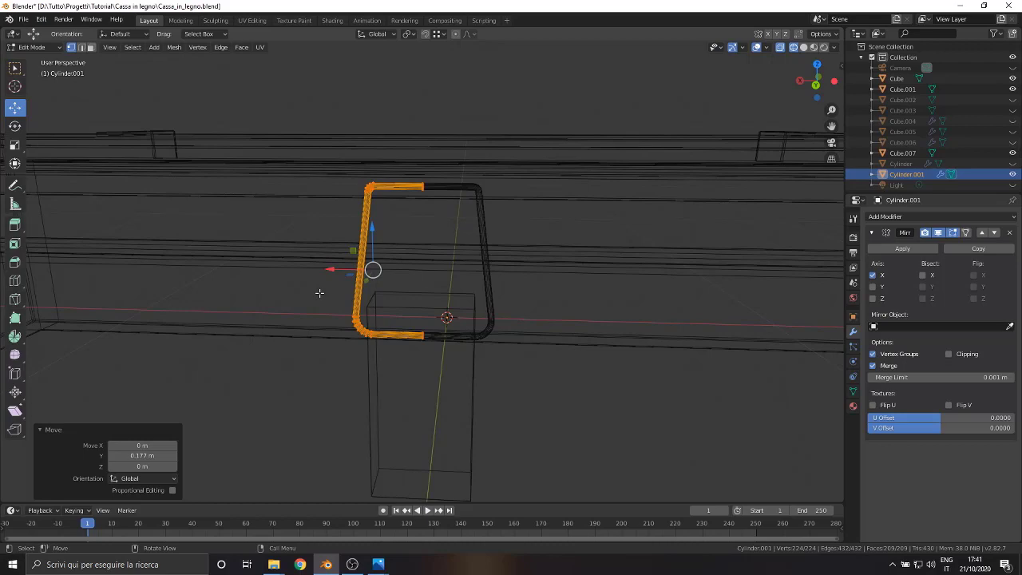
- From the Back view, loop-cut the handle's top bar near the bend, then select the whole mesh
middle_drag(319, 293, 336, 272)
scroll(344, 256, up, 3)
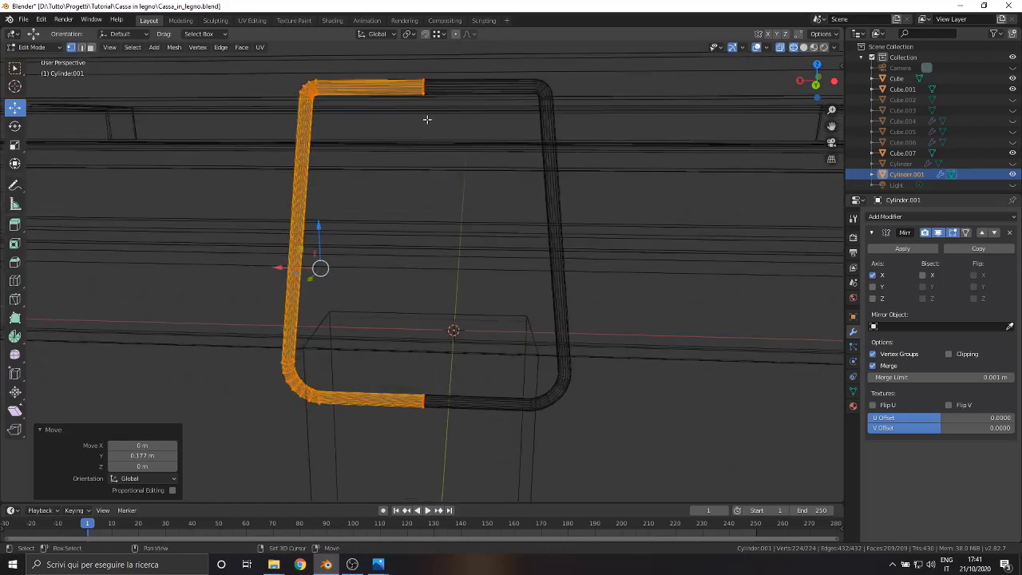
scroll(351, 239, up, 2)
scroll(360, 226, up, 2)
scroll(343, 234, down, 2)
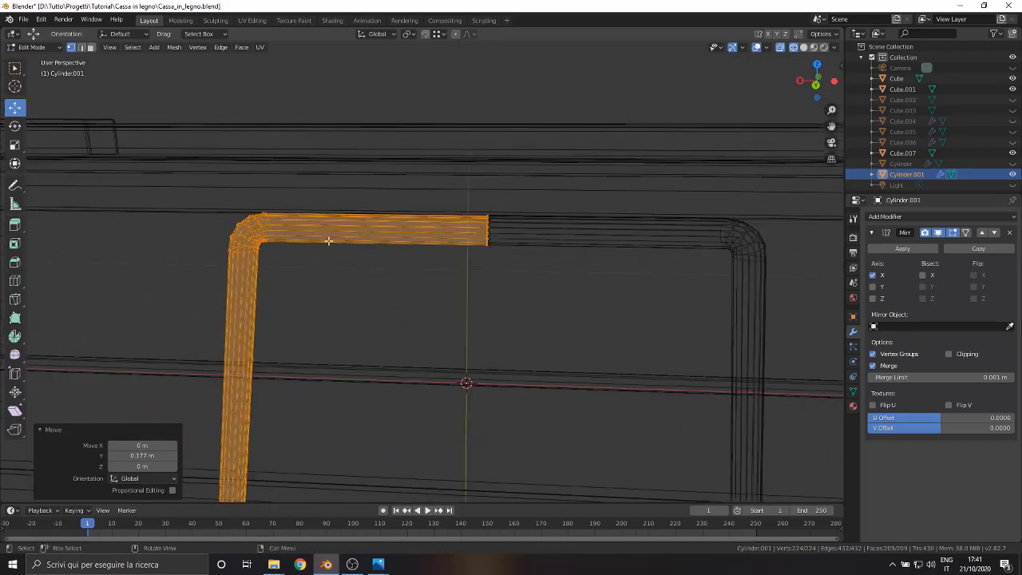
click(815, 85)
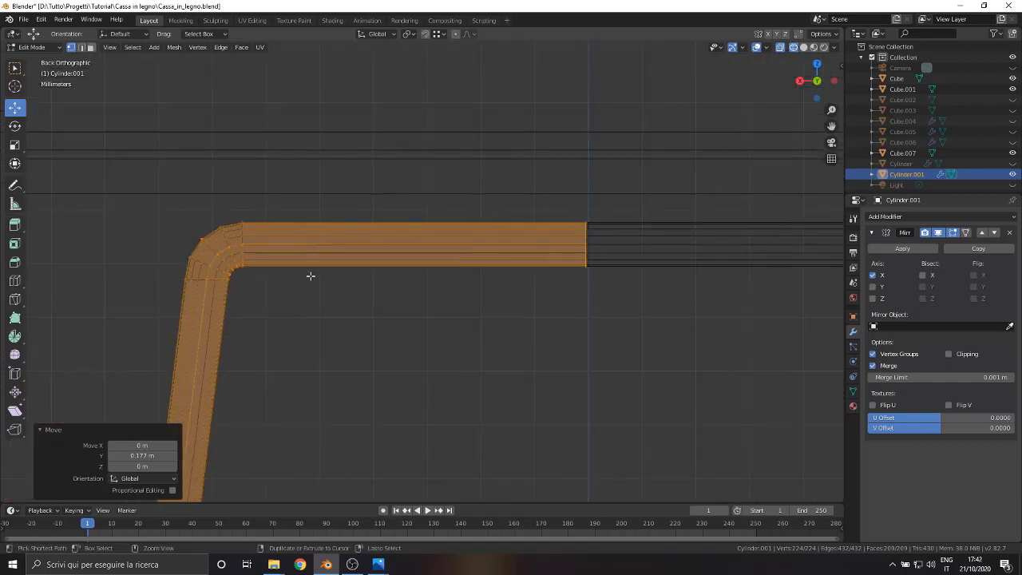
key(ctrl+r)
click(311, 274)
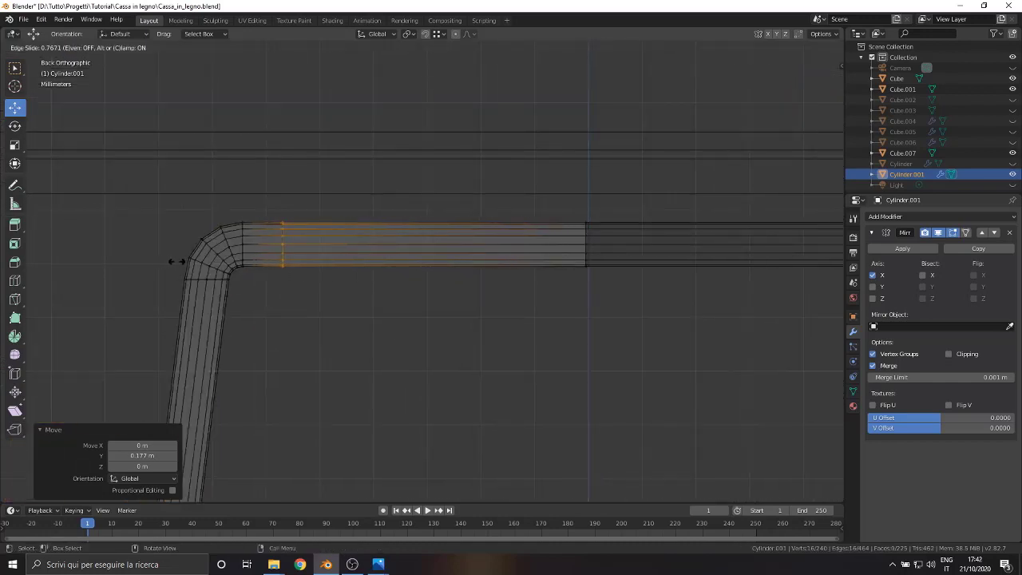
click(176, 262)
key(a)
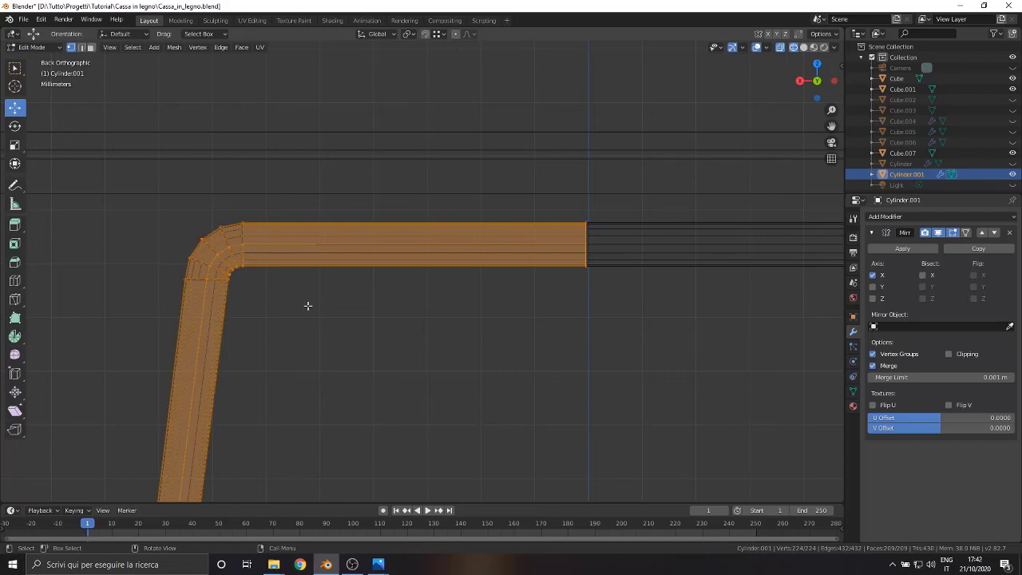
middle_drag(375, 216, 365, 247)
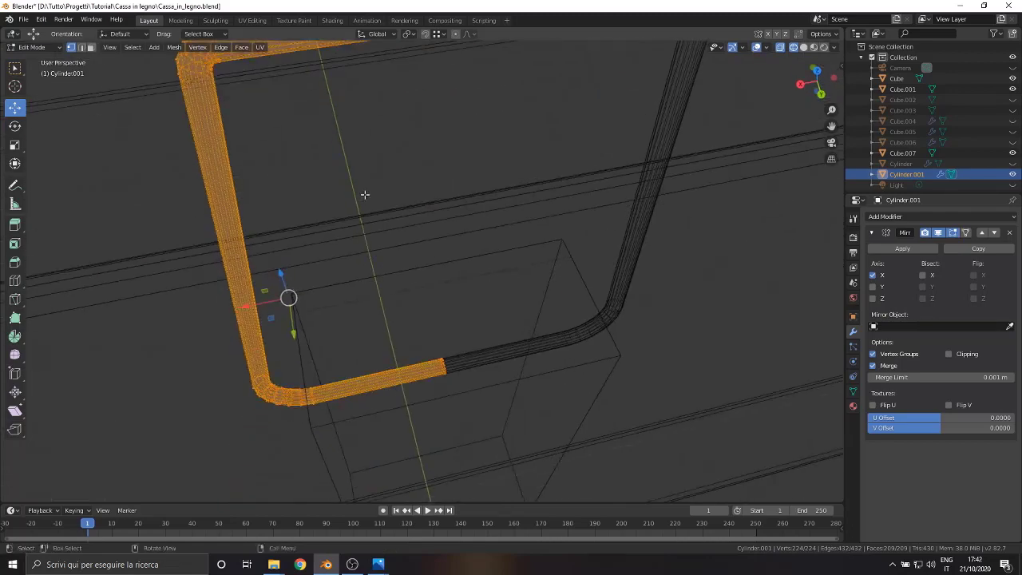
- In solid view, extrude the top bar's edge strip about 0.0538 m up along Z into a flat plate
key(z)
click(428, 248)
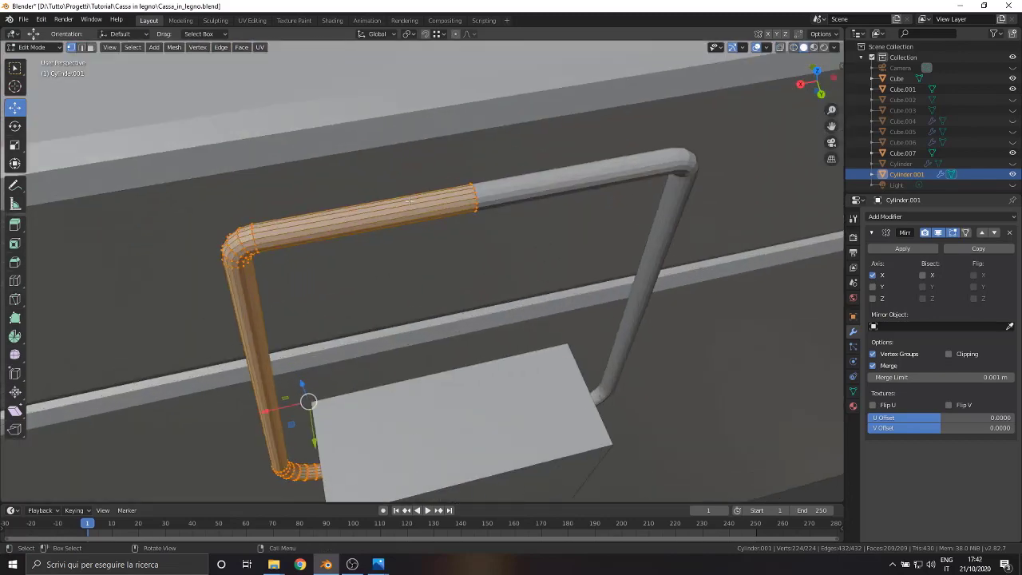
scroll(484, 197, up, 5)
mouse_move(484, 196)
middle_down()
mouse_move(461, 170)
mouse_move(520, 212)
middle_up()
click(462, 170)
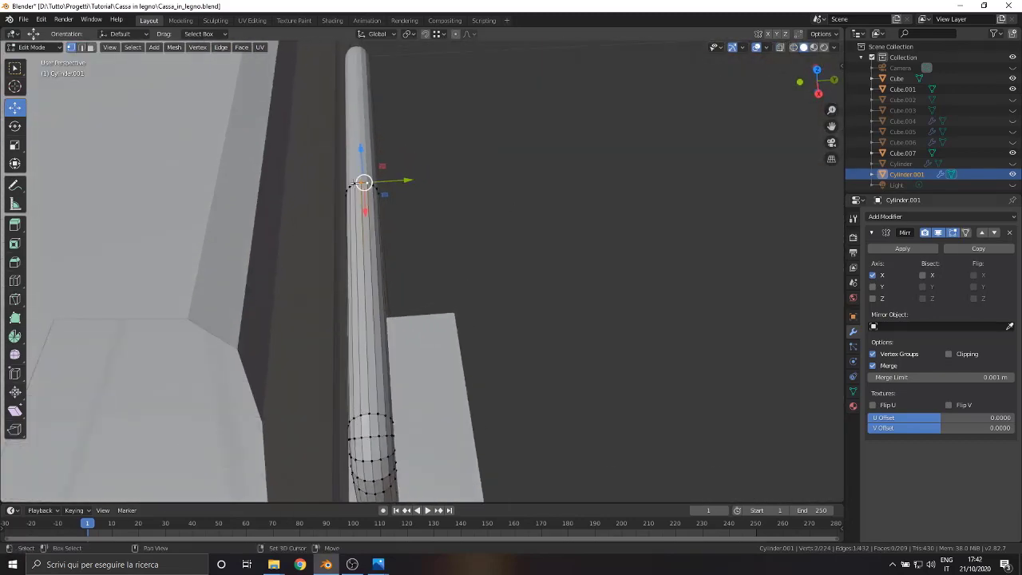
middle_drag(492, 413, 474, 244)
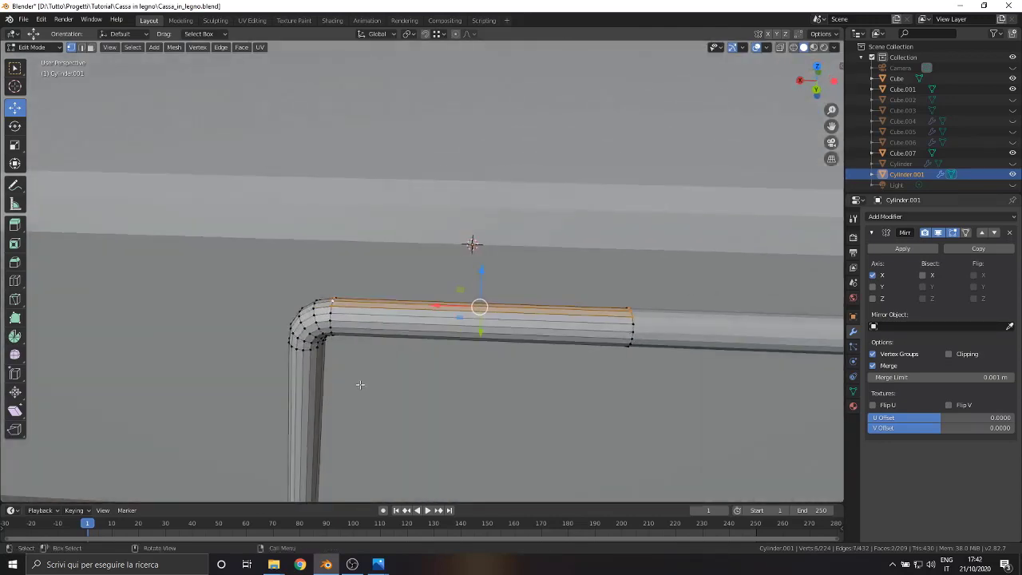
key(e)
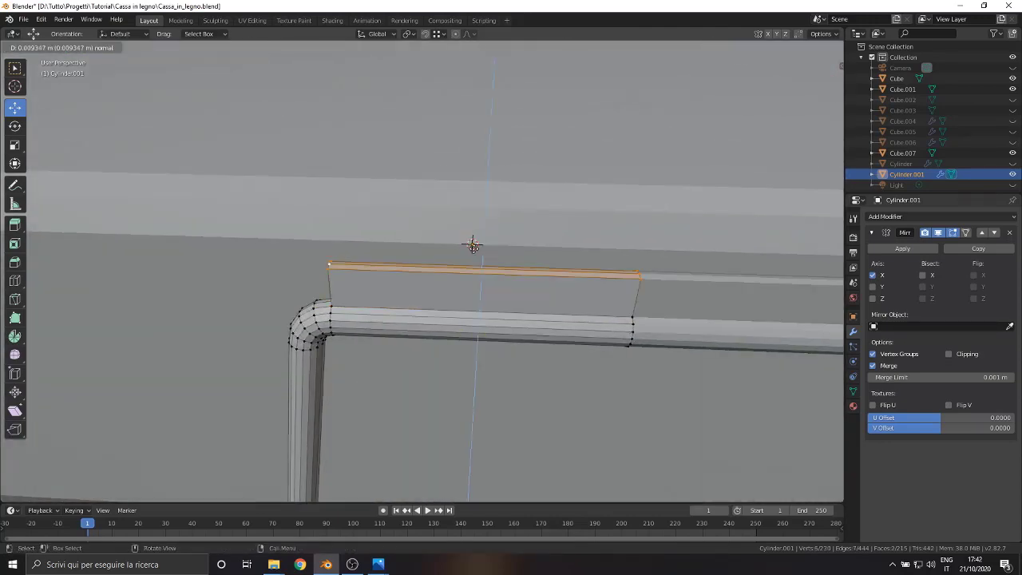
click(486, 185)
scroll(486, 186, down, 5)
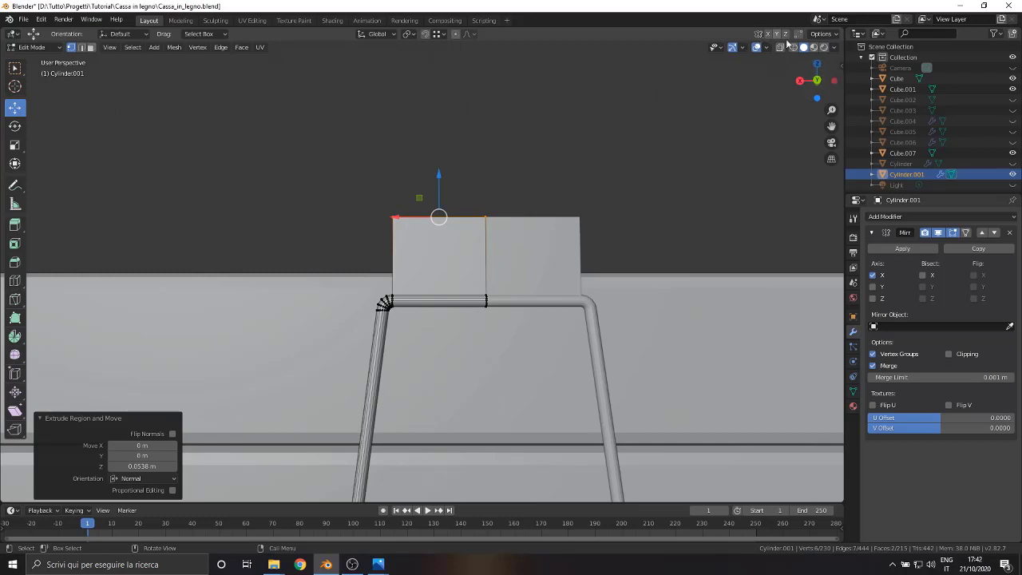
click(817, 80)
scroll(387, 251, up, 3)
- In wireframe, move the plate's top edge along Z and raise its left half slightly
key(a)
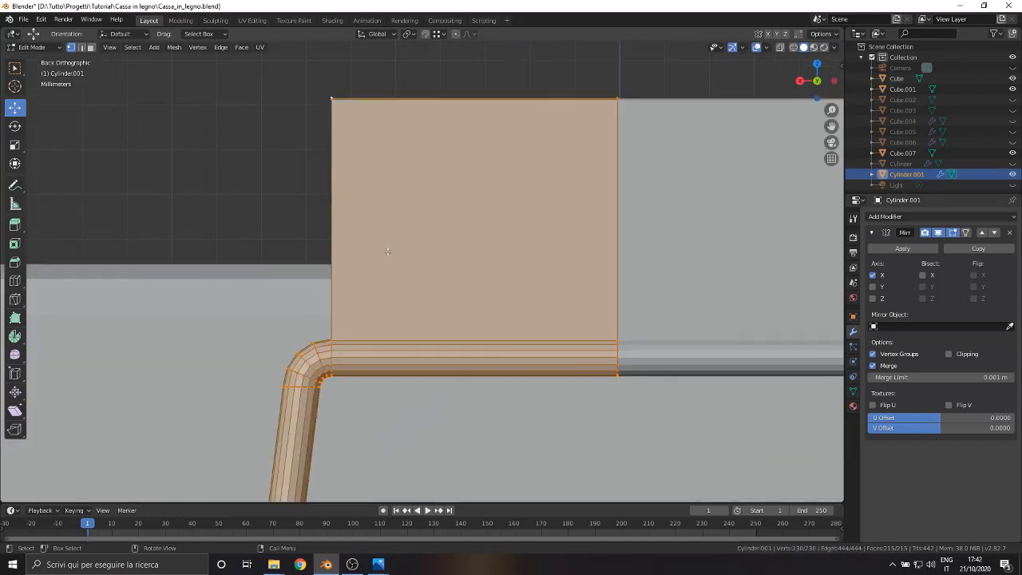
key(z)
click(297, 253)
drag(292, 80, 651, 140)
drag(479, 69, 485, 110)
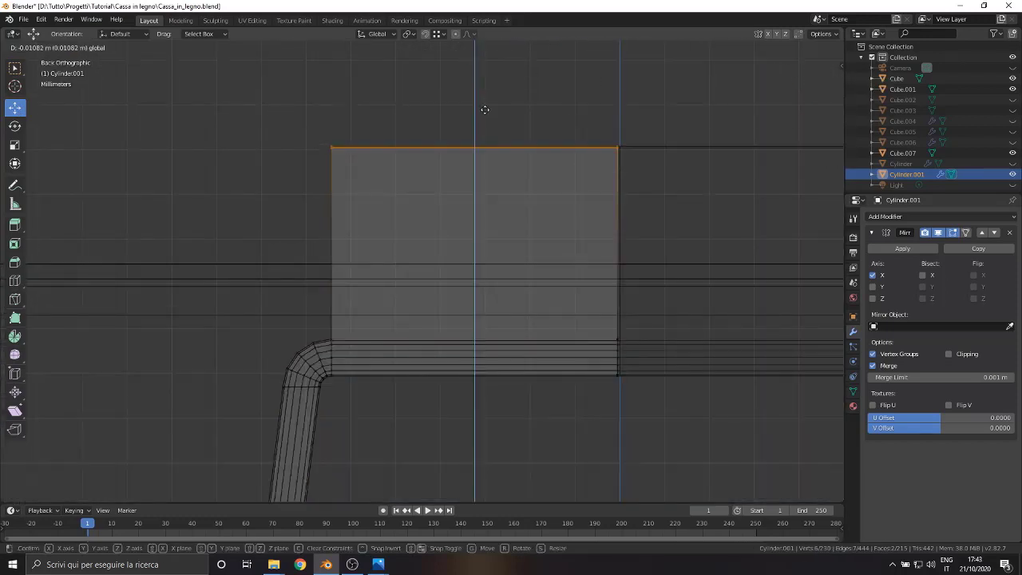
click(475, 99)
scroll(474, 98, down, 4)
scroll(456, 240, up, 3)
drag(290, 159, 535, 340)
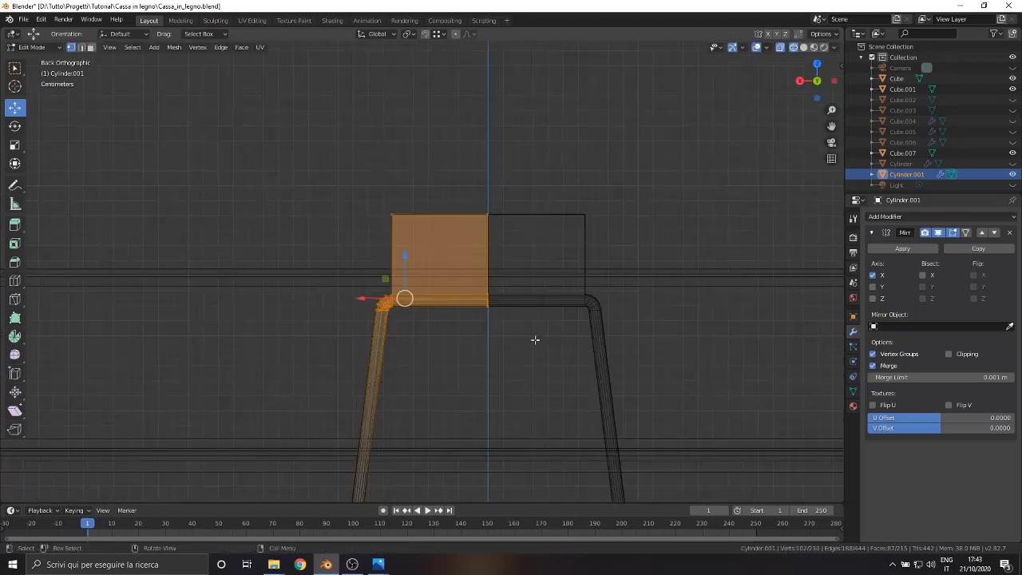
drag(405, 256, 405, 249)
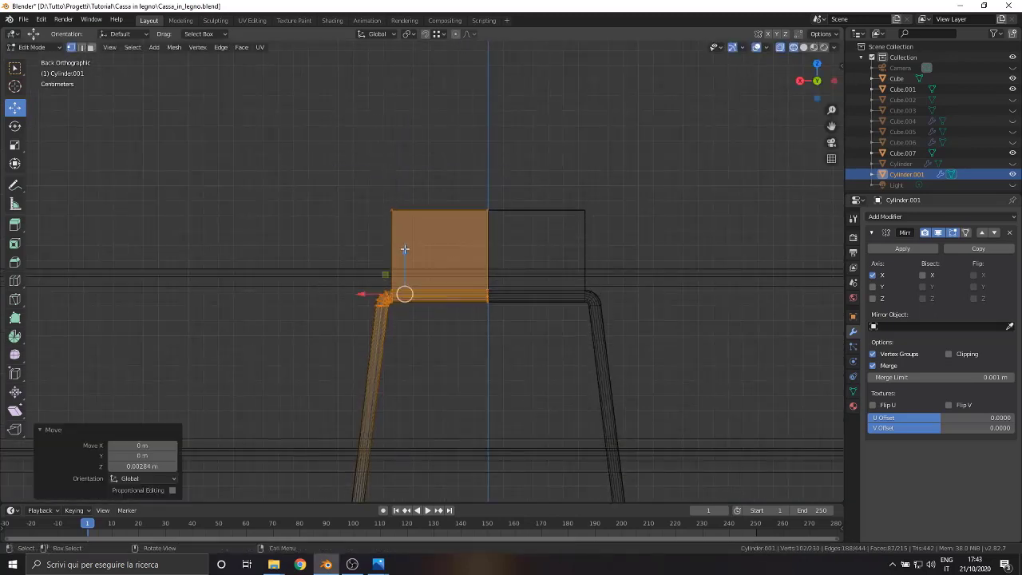
scroll(405, 249, up, 4)
- Lower the plate's top edge and slide its top-left corner inward along X to taper it
click(475, 131)
key(l)
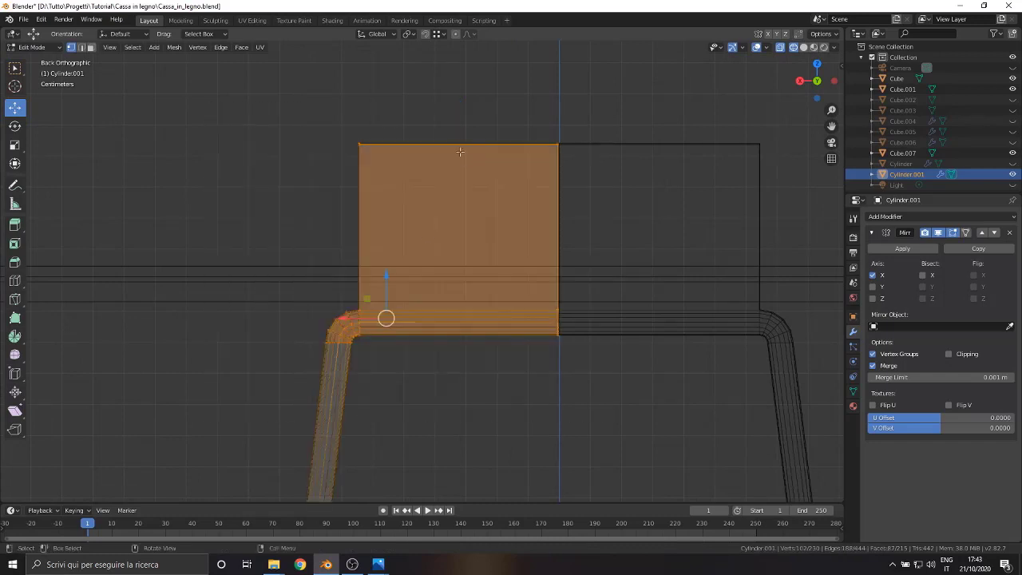
key(ctrl+z)
drag(459, 127, 459, 226)
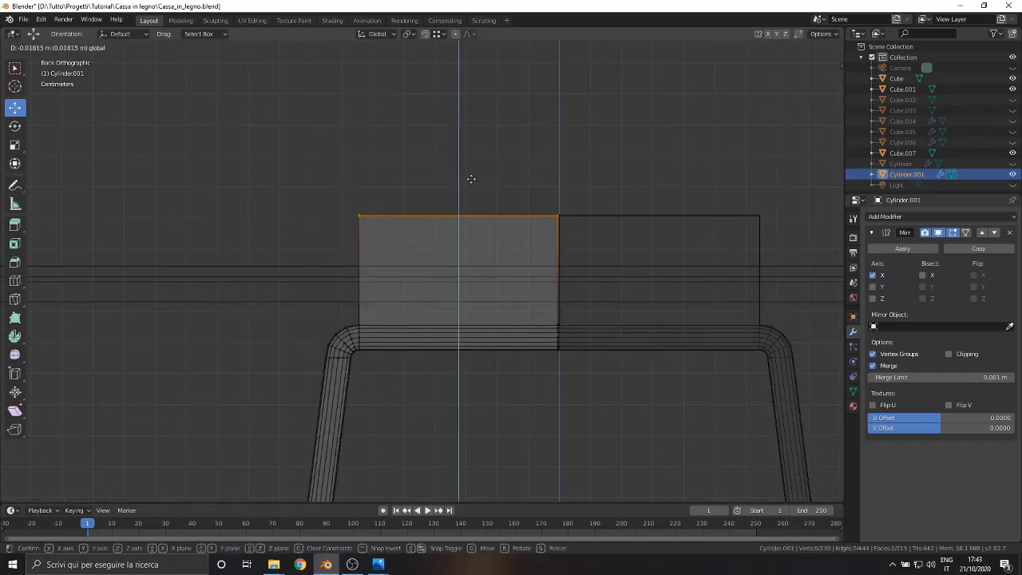
scroll(459, 226, up, 2)
click(331, 203)
key(g)
key(x)
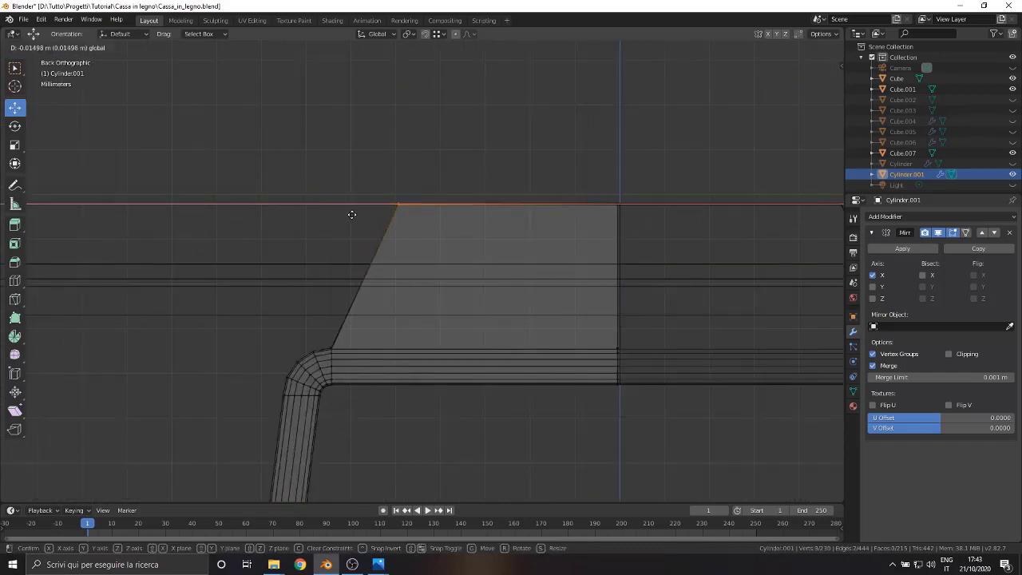
click(325, 214)
scroll(385, 232, down, 2)
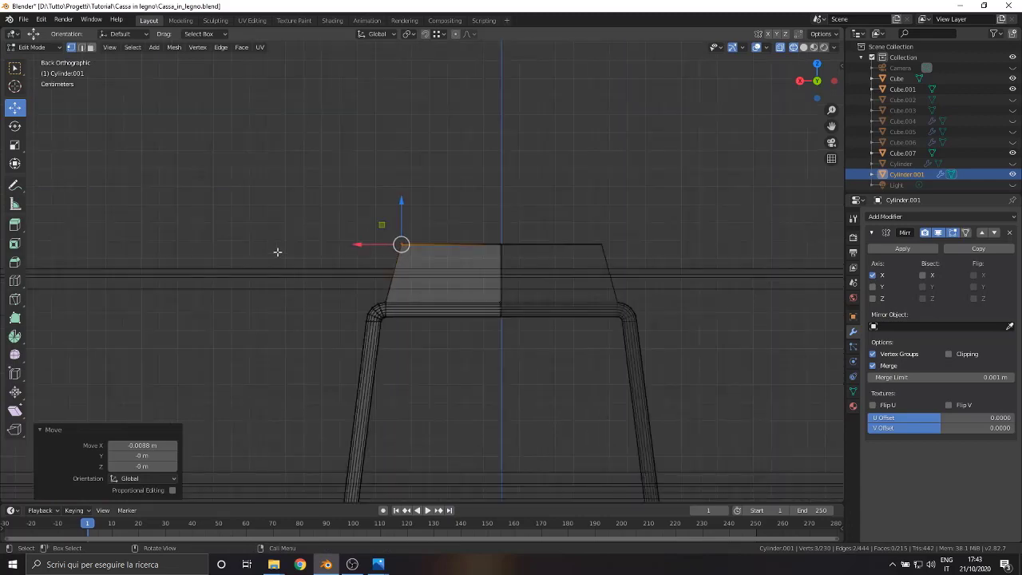
- Refine the taper by nudging the corner vertex along Z and lowering the top edge slightly
mouse_move(277, 249)
middle_down()
mouse_move(449, 274)
mouse_move(366, 304)
middle_up()
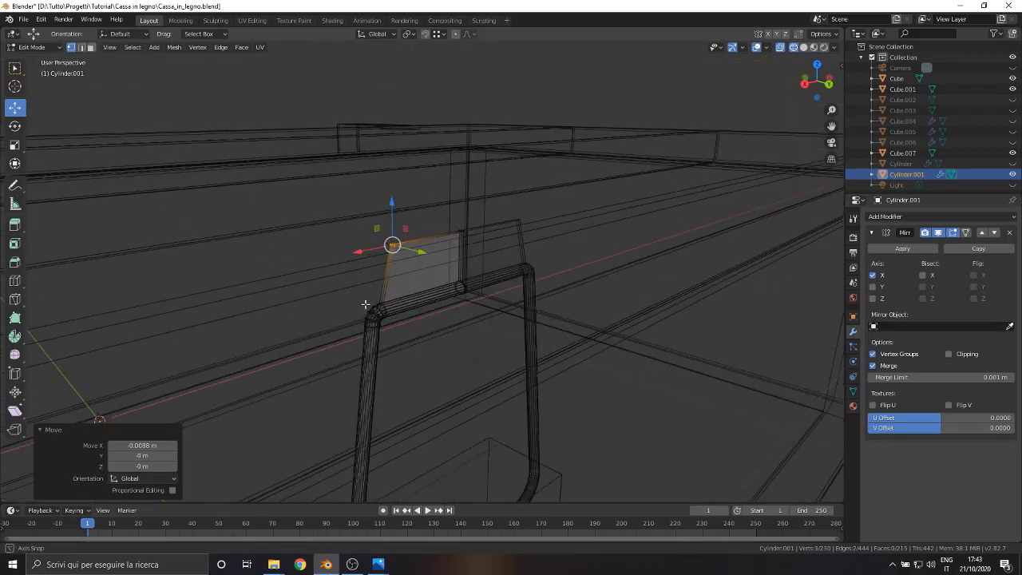
scroll(412, 292, up, 2)
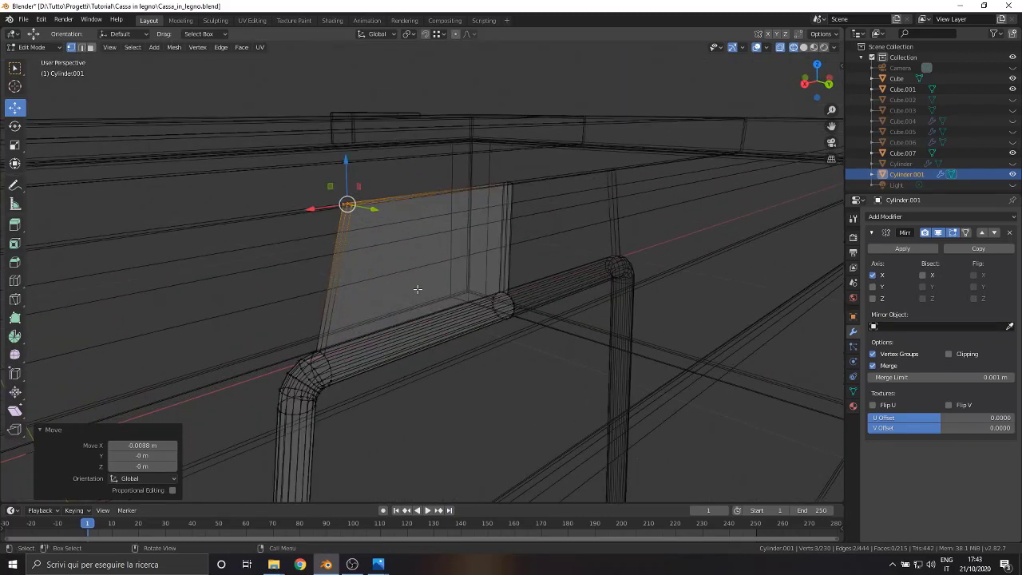
mouse_move(418, 289)
middle_down()
mouse_move(529, 383)
mouse_move(440, 293)
mouse_move(314, 218)
mouse_move(345, 272)
mouse_move(178, 246)
mouse_move(495, 192)
middle_up()
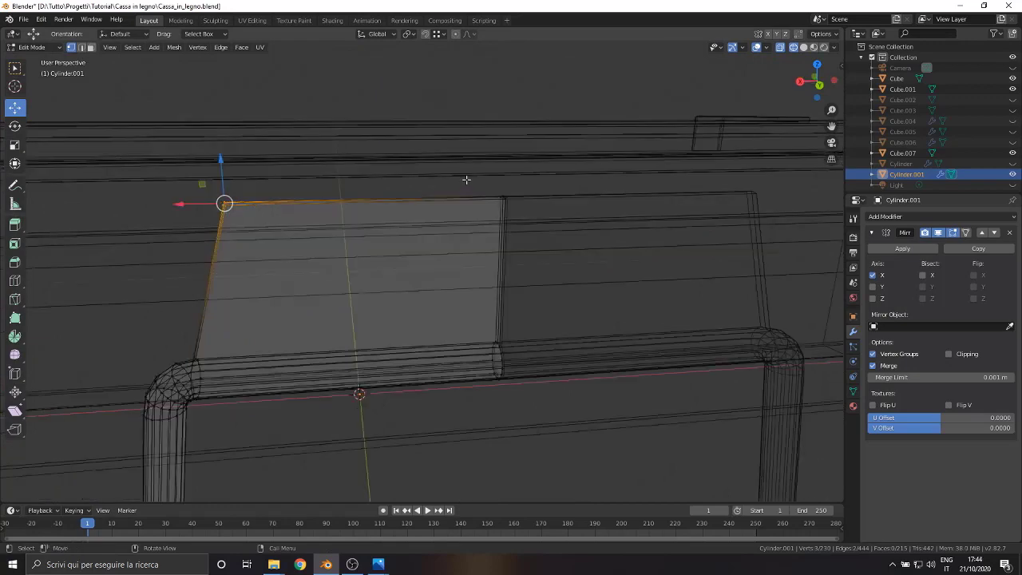
drag(503, 177, 508, 190)
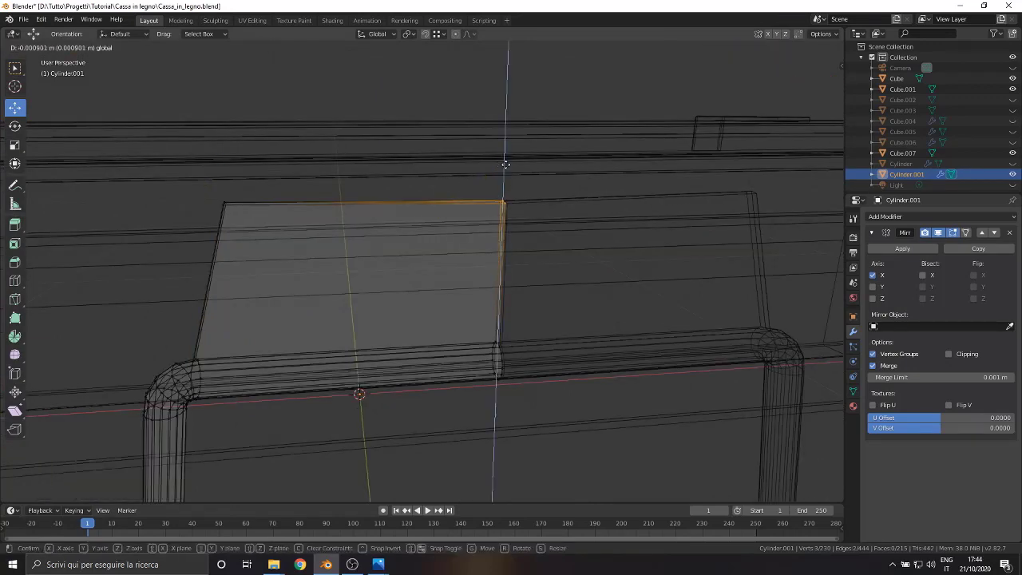
drag(152, 161, 482, 222)
drag(369, 170, 372, 208)
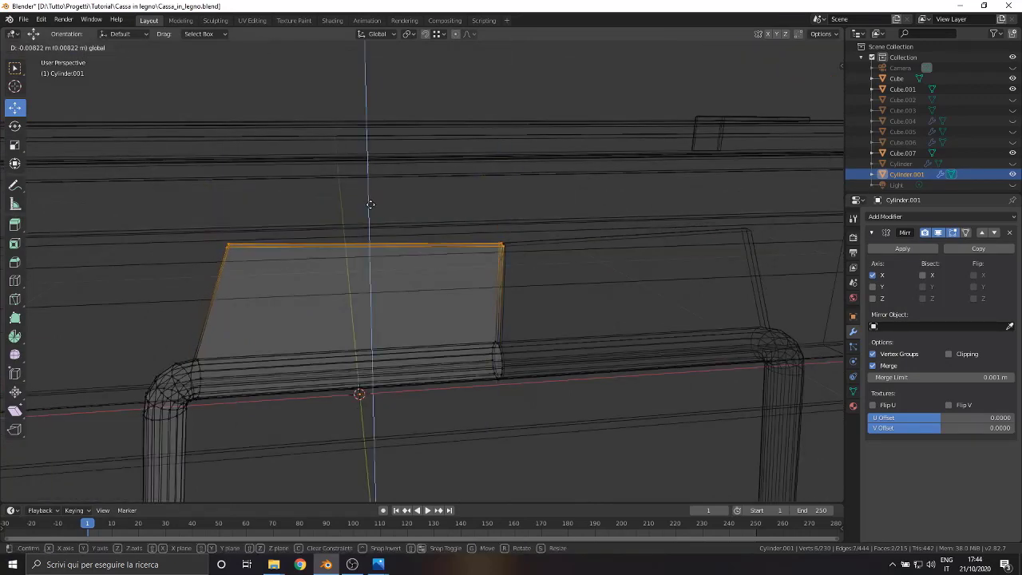
middle_drag(372, 208, 431, 318)
click(32, 47)
middle_drag(271, 274, 26, 76)
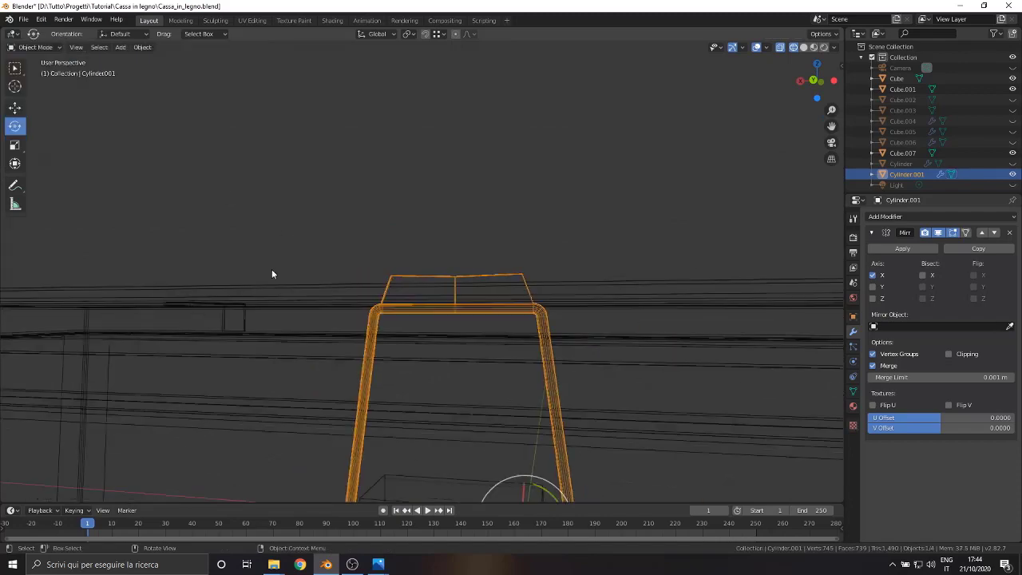
scroll(267, 372, up, 3)
mouse_move(230, 387)
middle_down()
mouse_move(540, 239)
mouse_move(464, 254)
middle_up()
- Back in Object Mode with solid shading, give Cylinder.001 Shade Smooth and Auto Smooth
key(Tab)
mouse_move(347, 267)
middle_down()
mouse_move(459, 280)
mouse_move(470, 143)
mouse_move(386, 328)
middle_up()
key(shift+z)
click(470, 144)
click(386, 327)
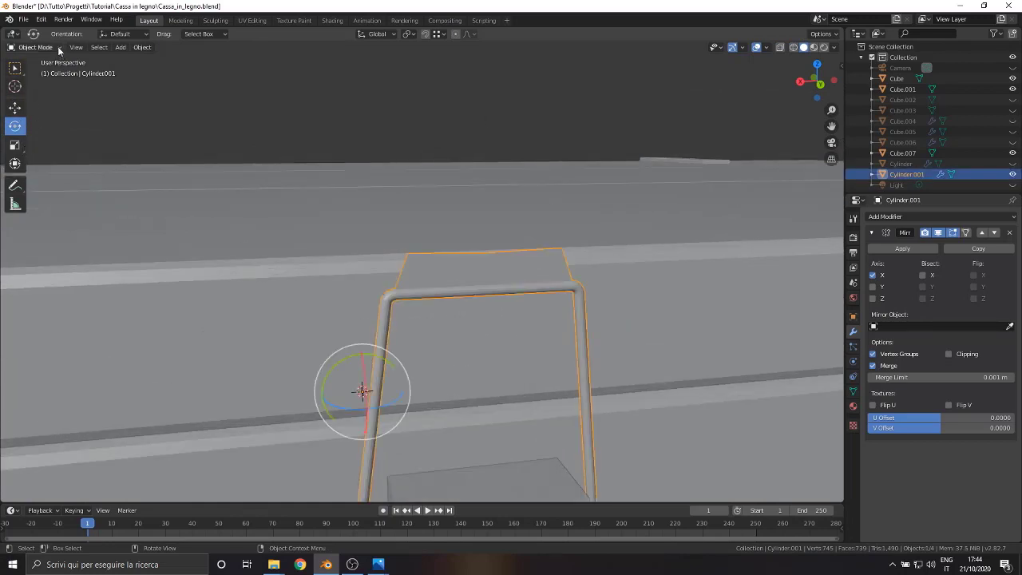
click(142, 47)
click(190, 259)
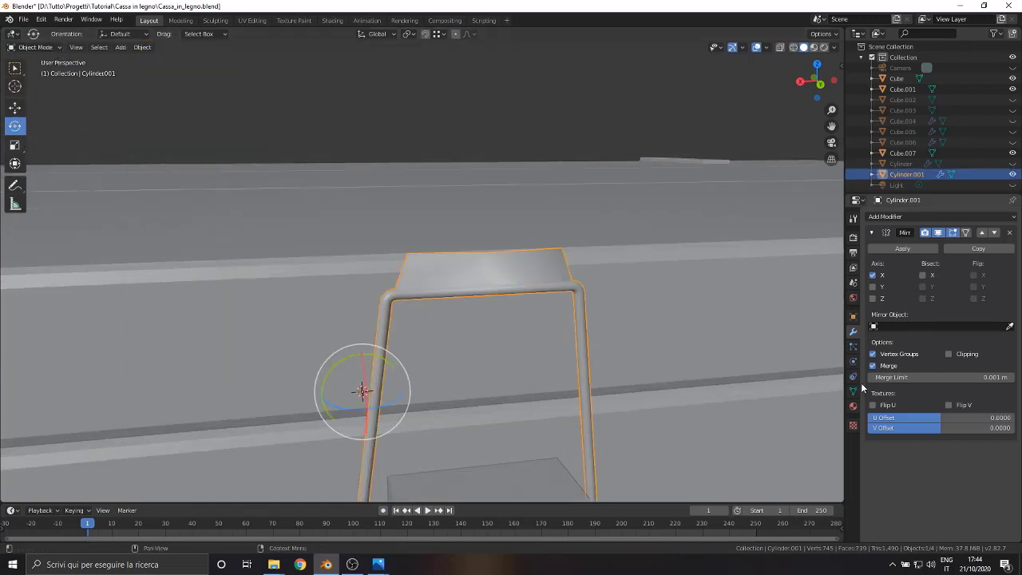
click(853, 390)
click(883, 412)
mouse_move(328, 114)
middle_down()
mouse_move(431, 221)
mouse_move(393, 171)
mouse_move(343, 176)
mouse_move(414, 303)
mouse_move(452, 316)
mouse_move(310, 251)
middle_up()
- Duplicate Cube.007 in place and raise the copy's mesh 0.346 m along Z
key(w)
click(452, 317)
key(shift+d)
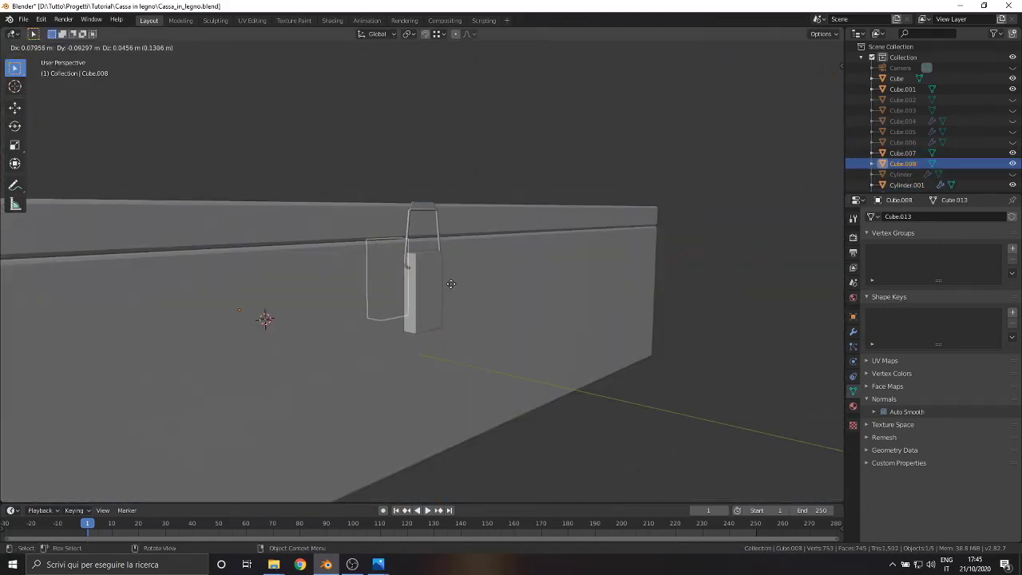
key(Escape)
click(32, 47)
click(35, 71)
key(g)
key(z)
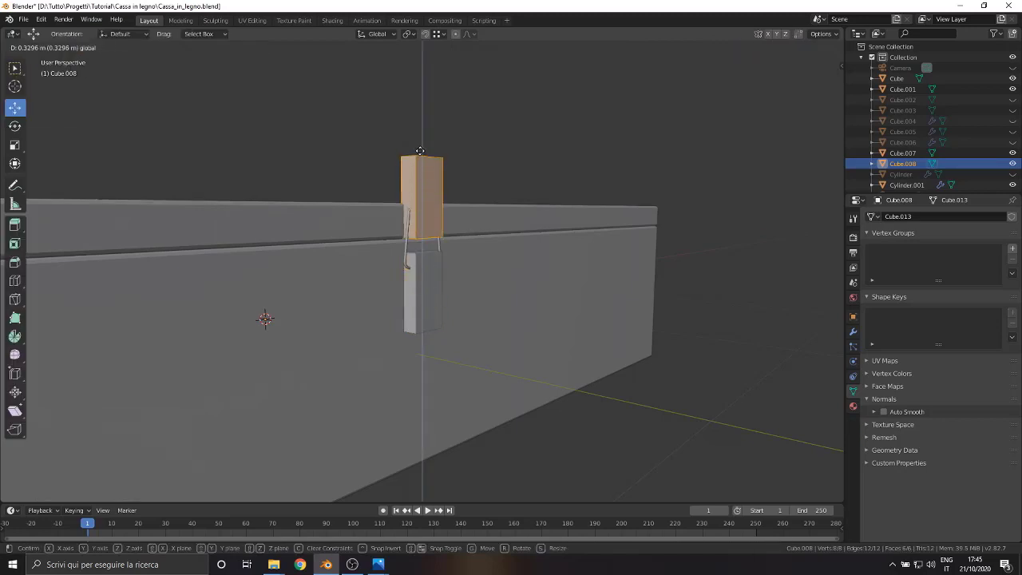
click(423, 147)
scroll(423, 147, up, 4)
middle_drag(424, 147, 36, 91)
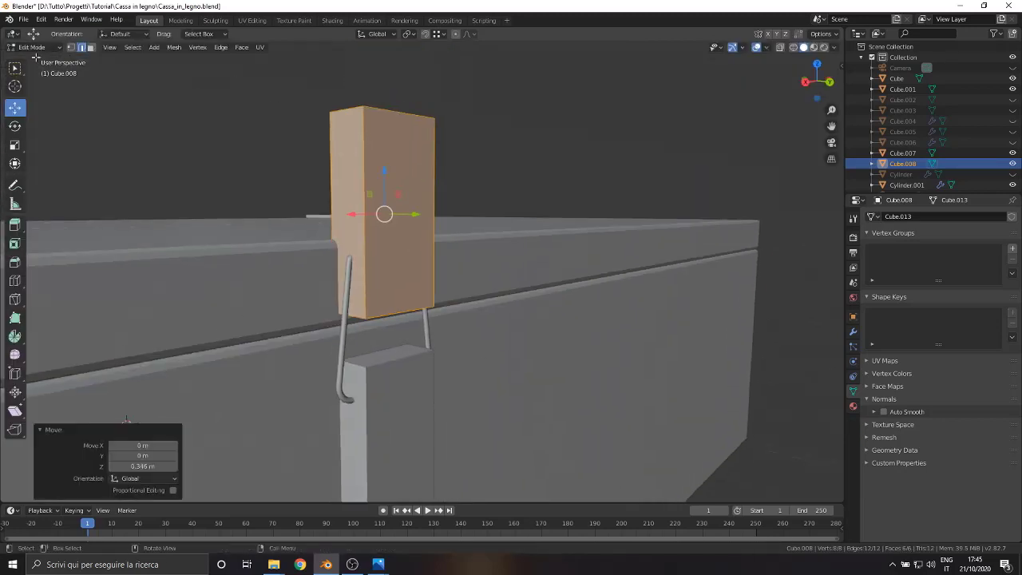
- In the Back wireframe view, lower the copy's top edge 0.206 m along Z
key(z)
click(240, 155)
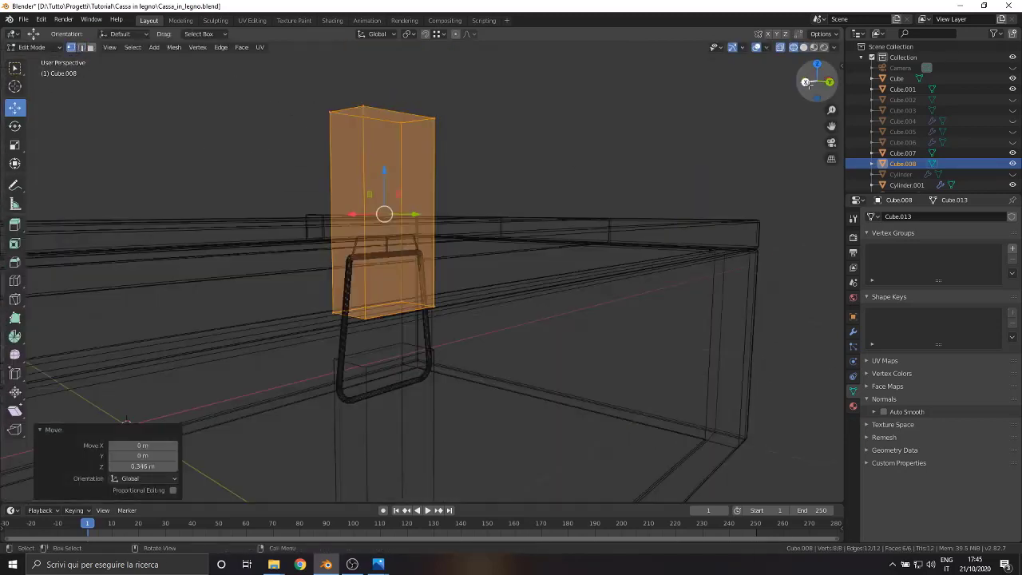
click(829, 82)
drag(278, 73, 604, 213)
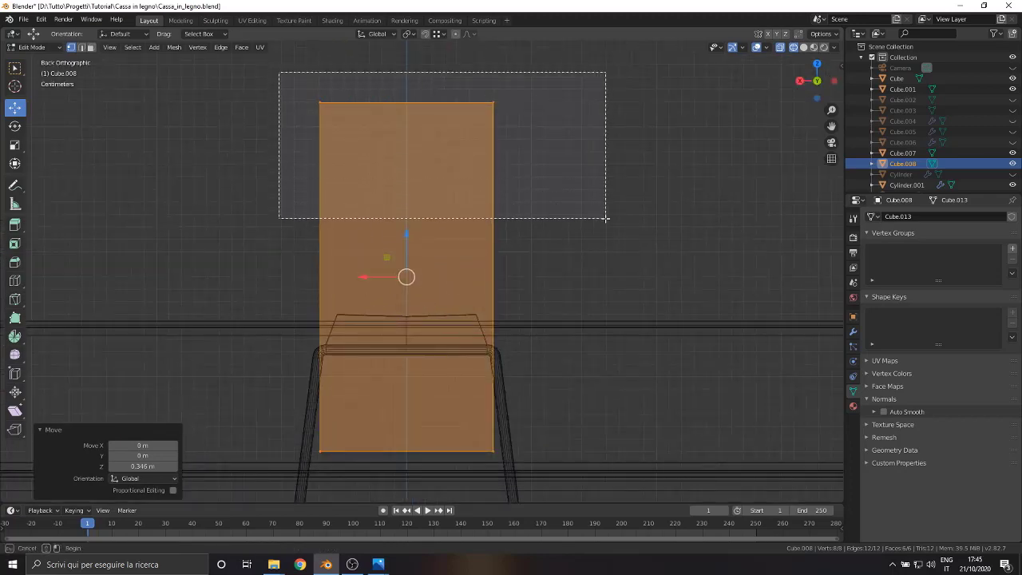
key(g)
key(z)
click(398, 320)
shift+middle_drag(398, 320, 400, 116)
scroll(443, 266, up, 2)
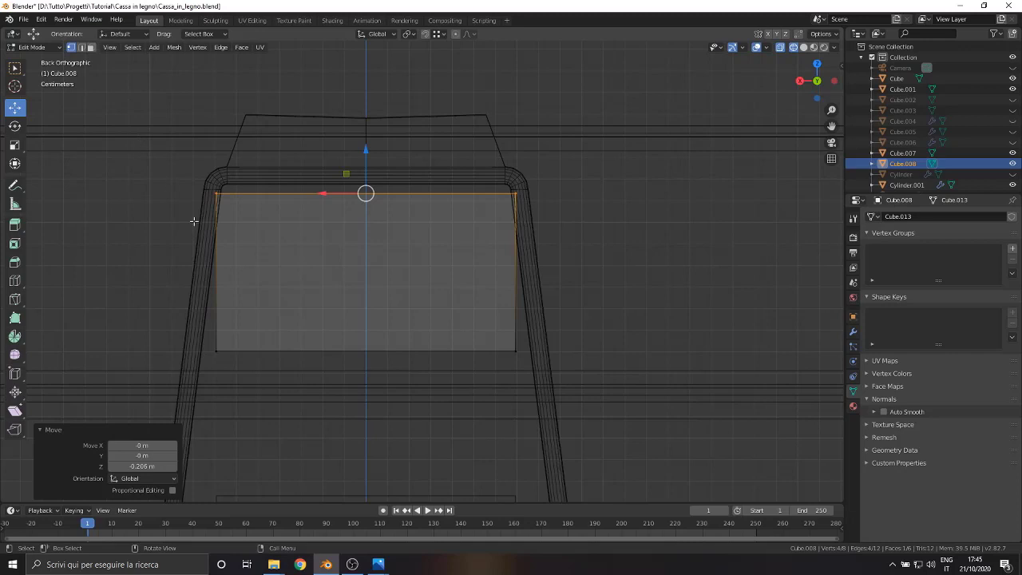
- Narrow the top edge to 0.891 along X and raise it 0.02207 m
click(14, 145)
drag(321, 194, 330, 193)
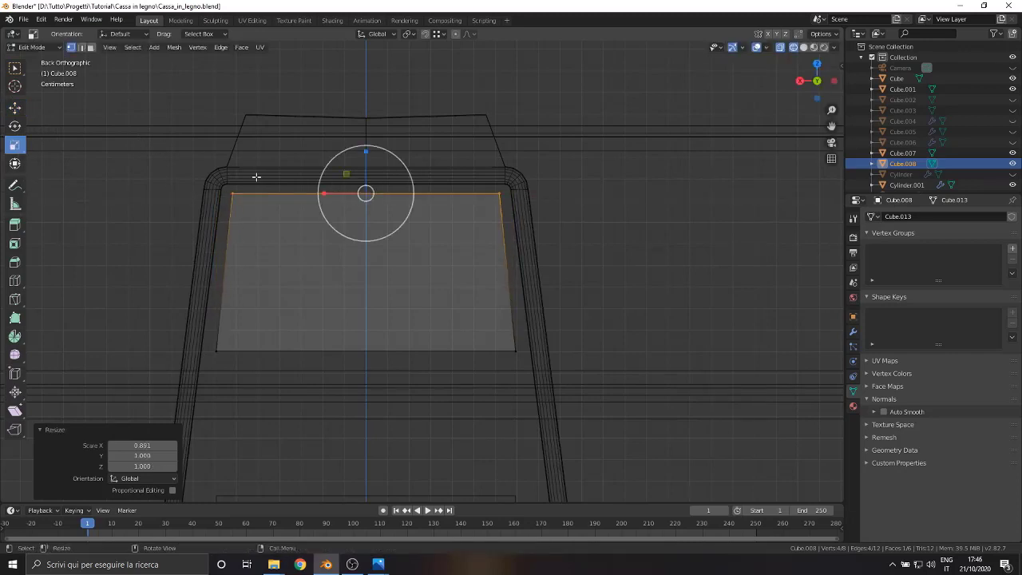
click(19, 110)
drag(371, 145, 370, 139)
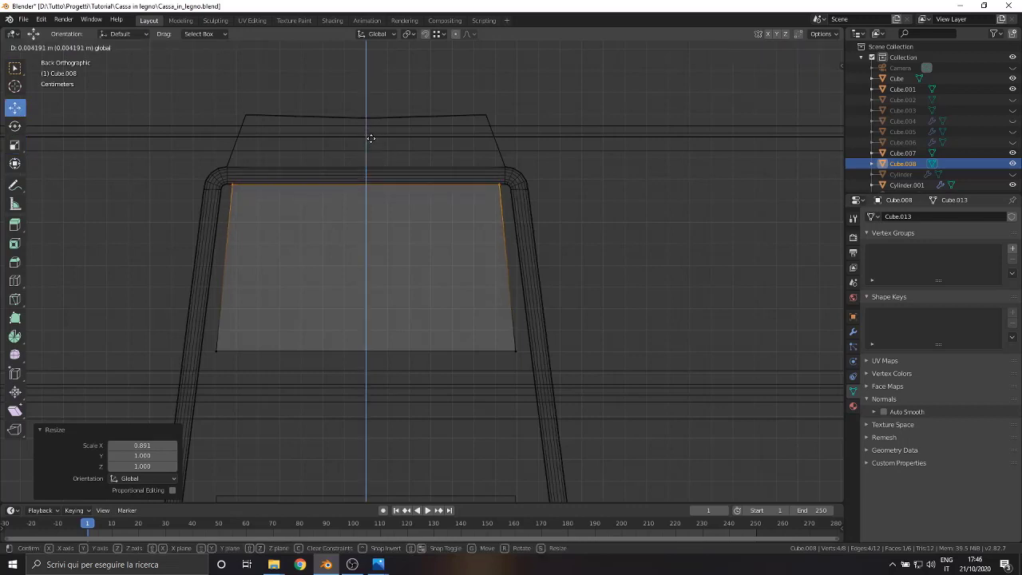
drag(366, 139, 366, 139)
scroll(456, 277, up, 3)
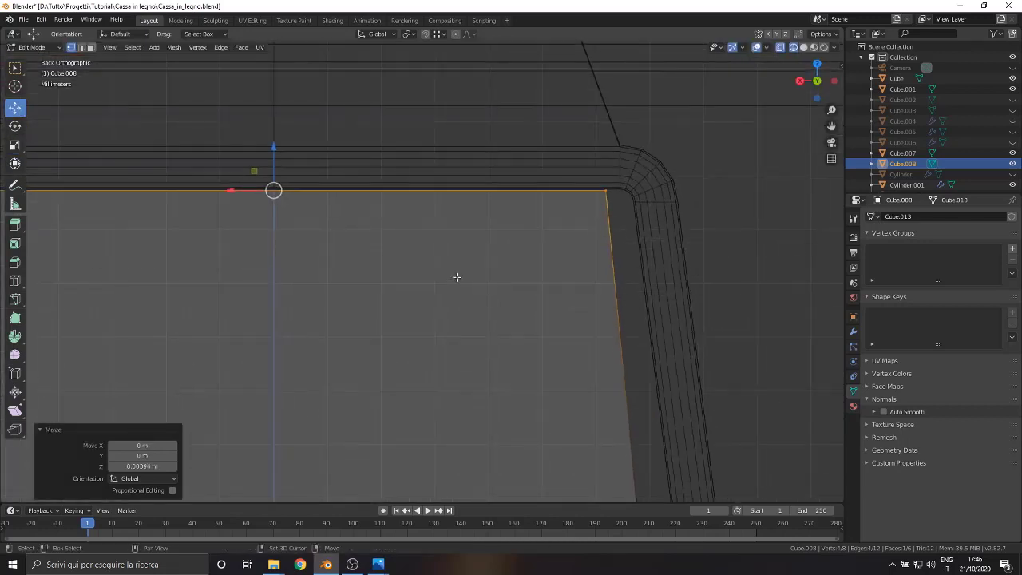
scroll(445, 210, down, 3)
scroll(402, 351, down, 2)
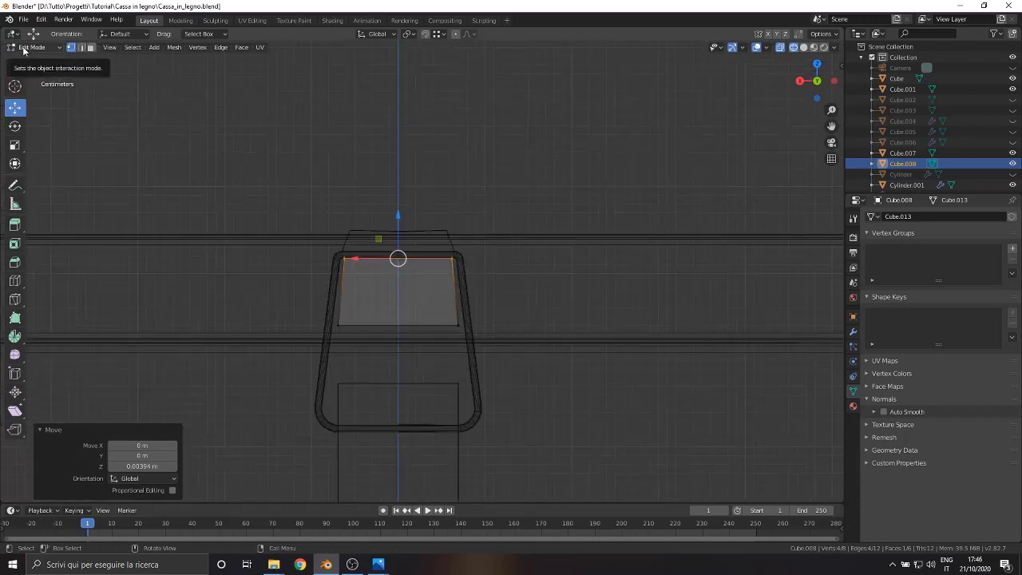
- Select the whole plate, then raise its bottom edge slightly along Z
key(a)
scroll(330, 263, up, 4)
shift+middle_drag(224, 375, 224, 250)
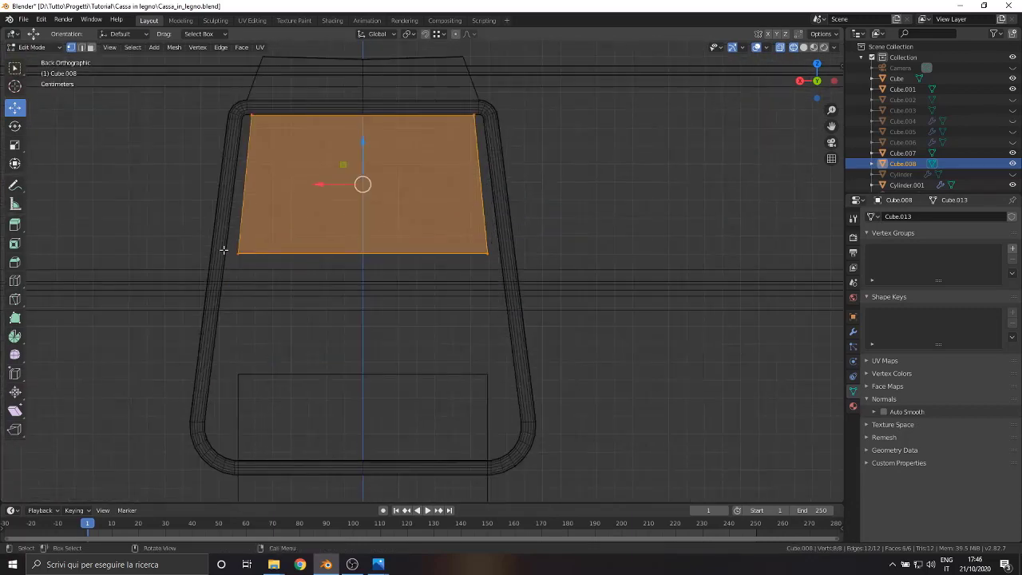
click(319, 254)
drag(320, 254, 320, 250)
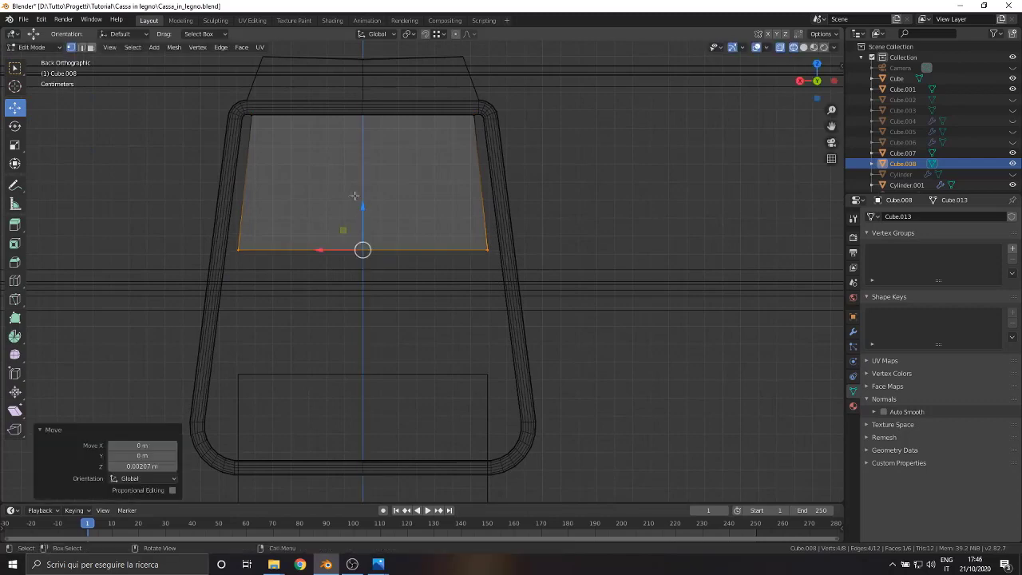
- Select the side face of the upper grip plate Cube.008
key(a)
click(14, 262)
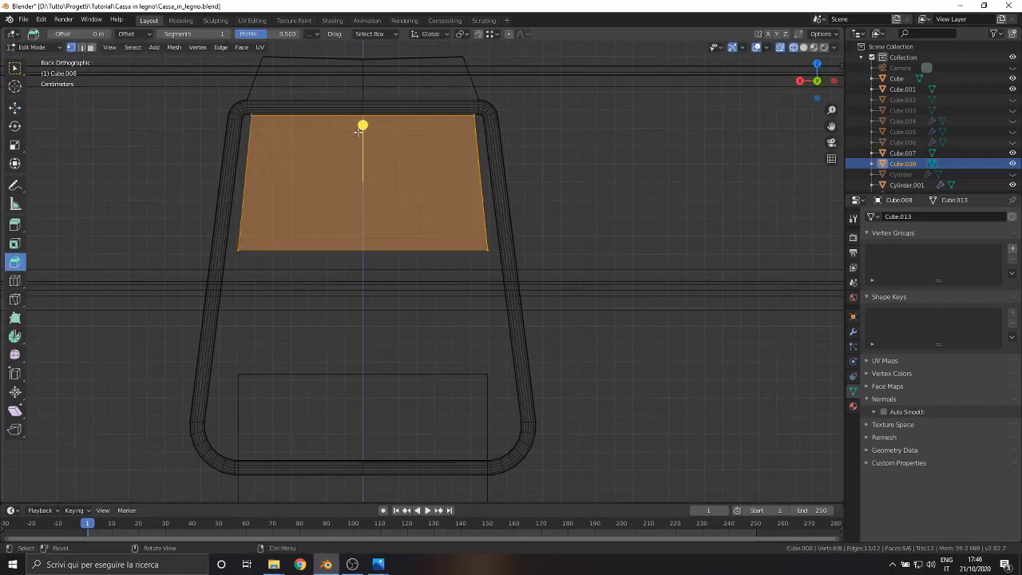
drag(360, 121, 364, 124)
middle_drag(364, 124, 363, 175)
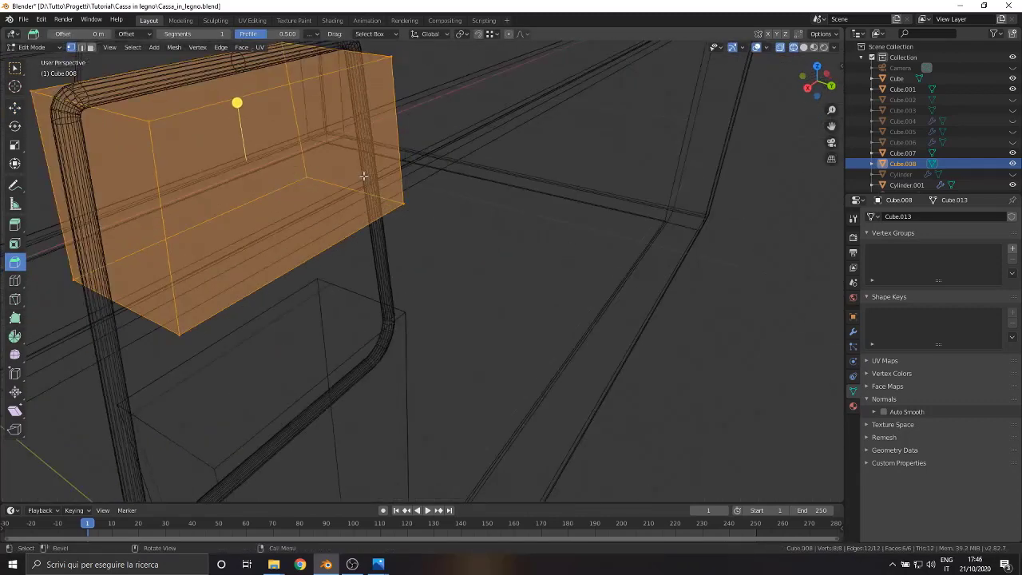
mouse_move(234, 173)
middle_down()
mouse_move(311, 232)
mouse_move(388, 242)
mouse_move(386, 228)
middle_up()
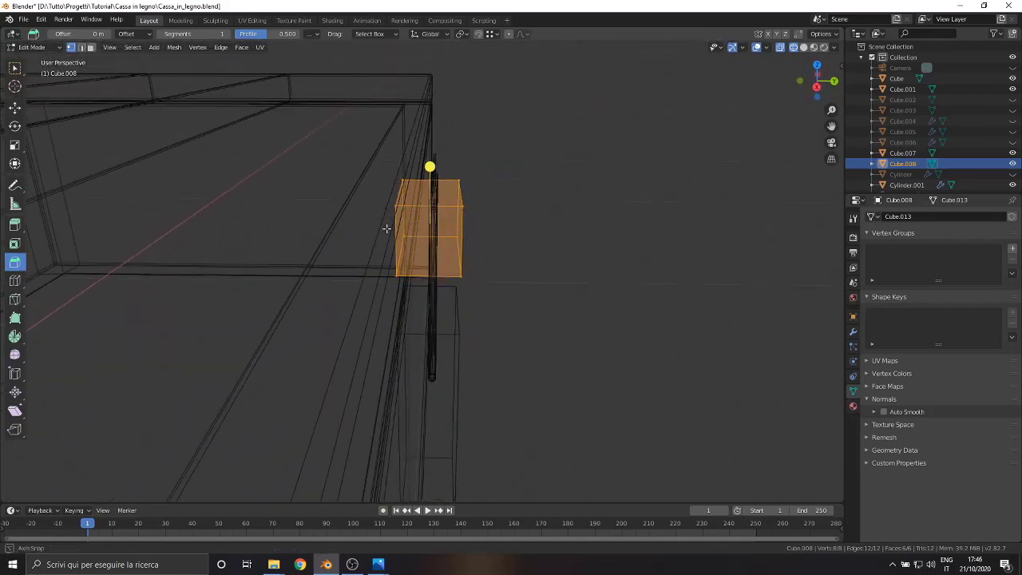
mouse_move(514, 219)
middle_down()
mouse_move(434, 261)
mouse_move(426, 170)
middle_up()
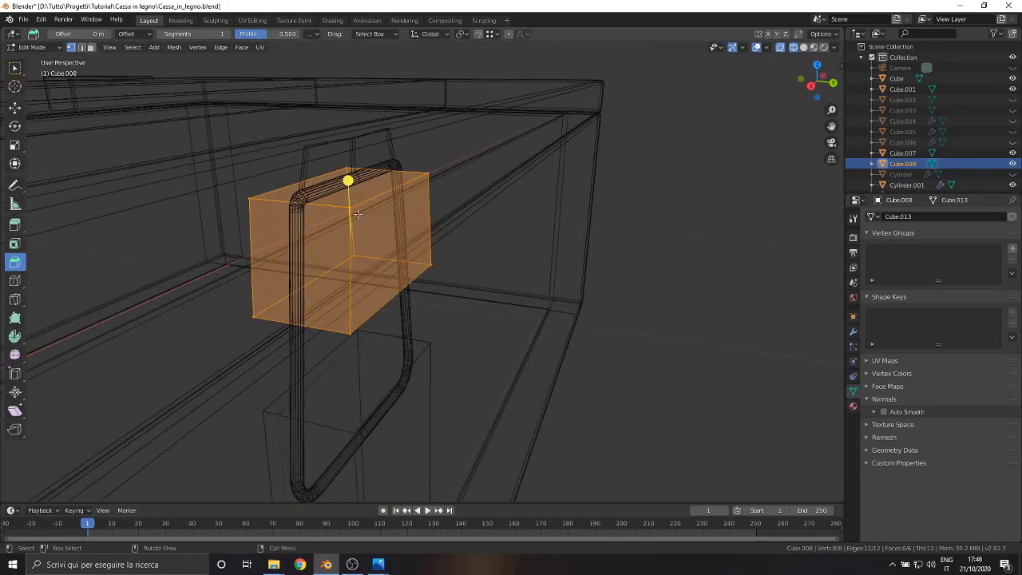
click(426, 170)
shift+click(349, 331)
shift+click(433, 264)
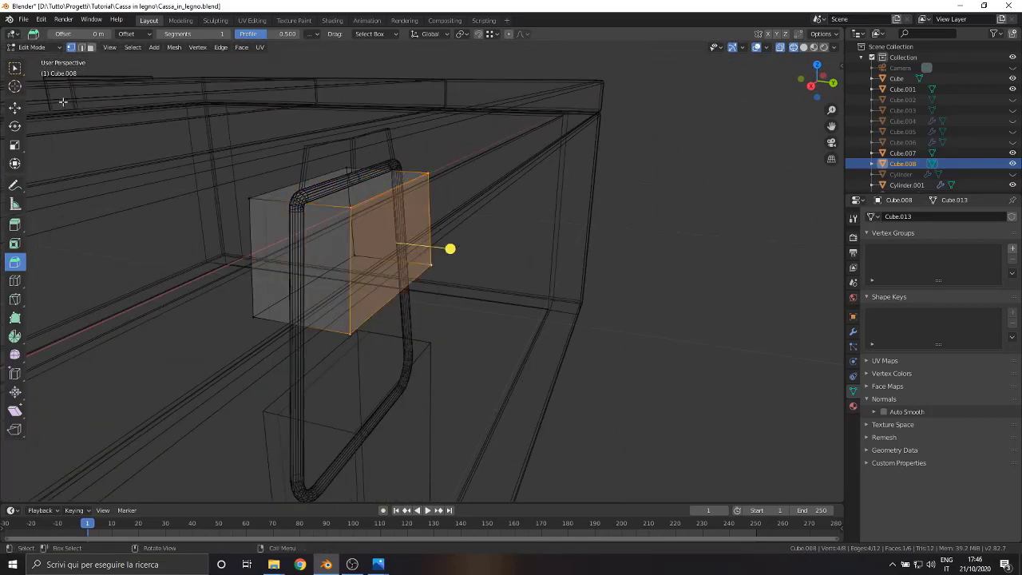
- Taper the side face by scaling Z and X to 0.887 and moving it -0.0151 m in Y
click(15, 146)
drag(397, 199, 396, 212)
mouse_move(396, 211)
middle_down()
mouse_move(463, 246)
mouse_move(390, 245)
mouse_move(462, 253)
middle_up()
key(s)
key(x)
click(392, 245)
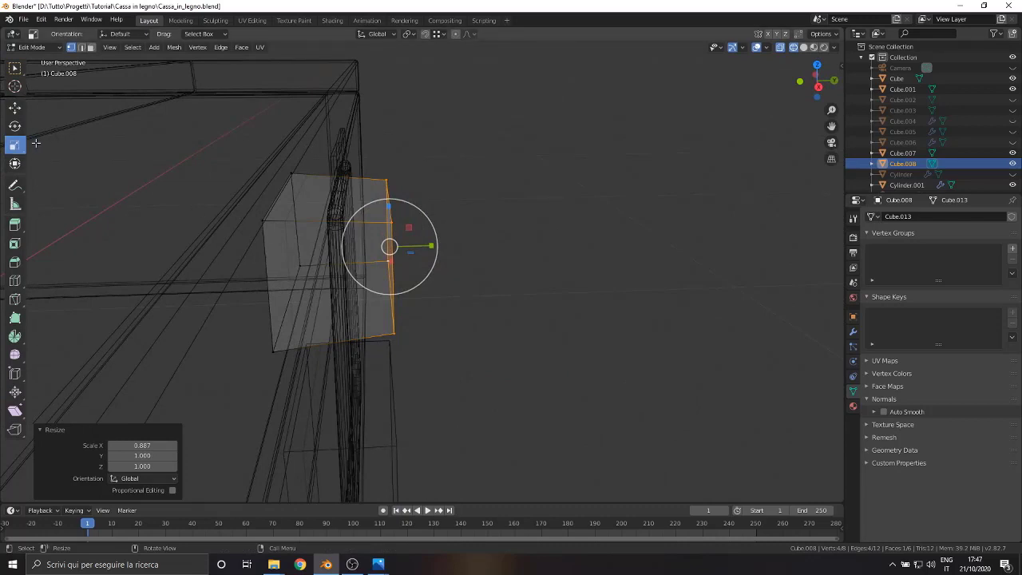
click(15, 107)
drag(430, 245, 407, 244)
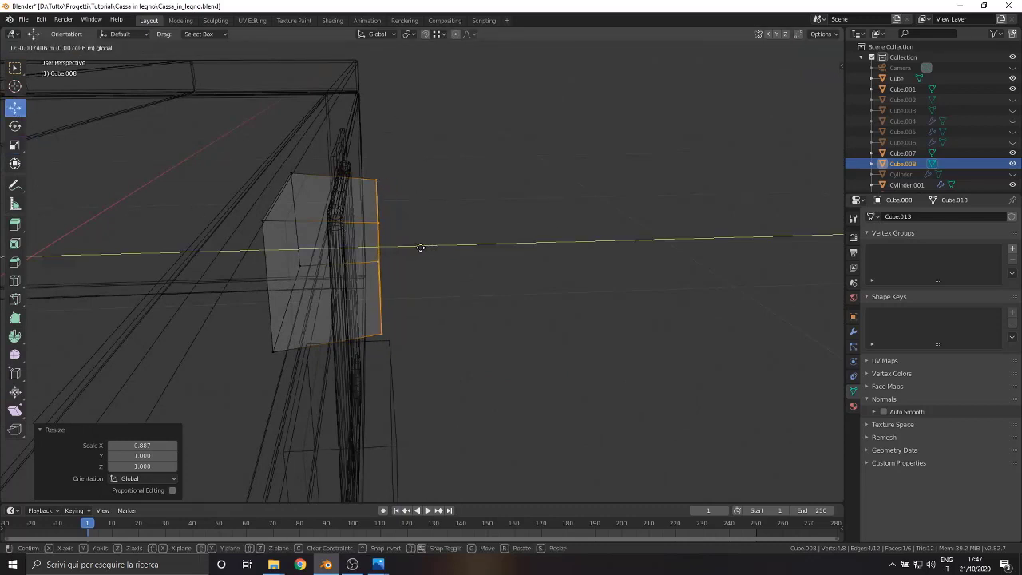
middle_drag(488, 252, 81, 116)
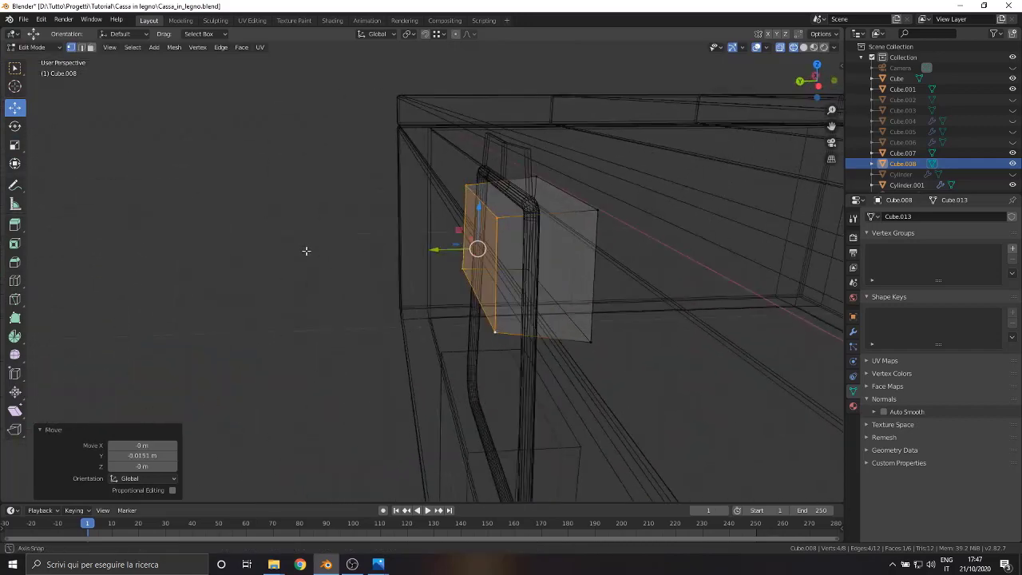
key(KP_Decimal)
middle_drag(344, 219, 400, 201)
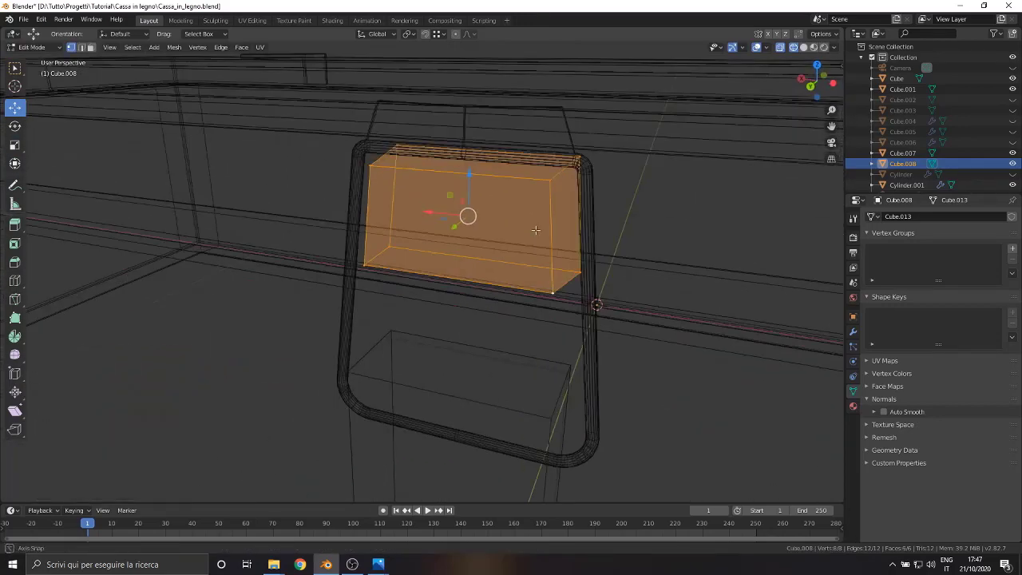
- Bevel all edges of the upper grip plate by a thin 0.00126 m
click(19, 263)
drag(456, 204, 449, 204)
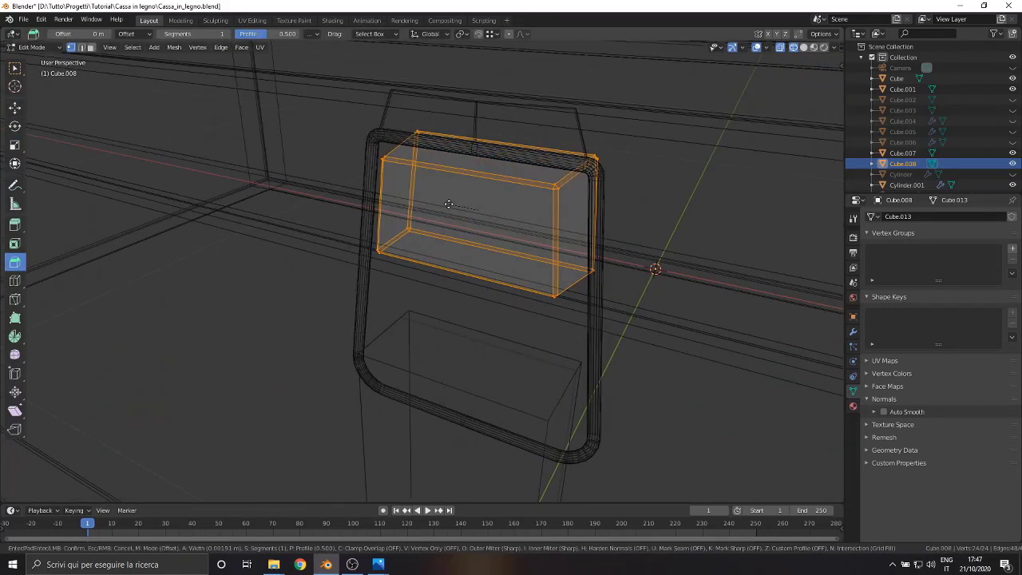
scroll(449, 204, up, 1)
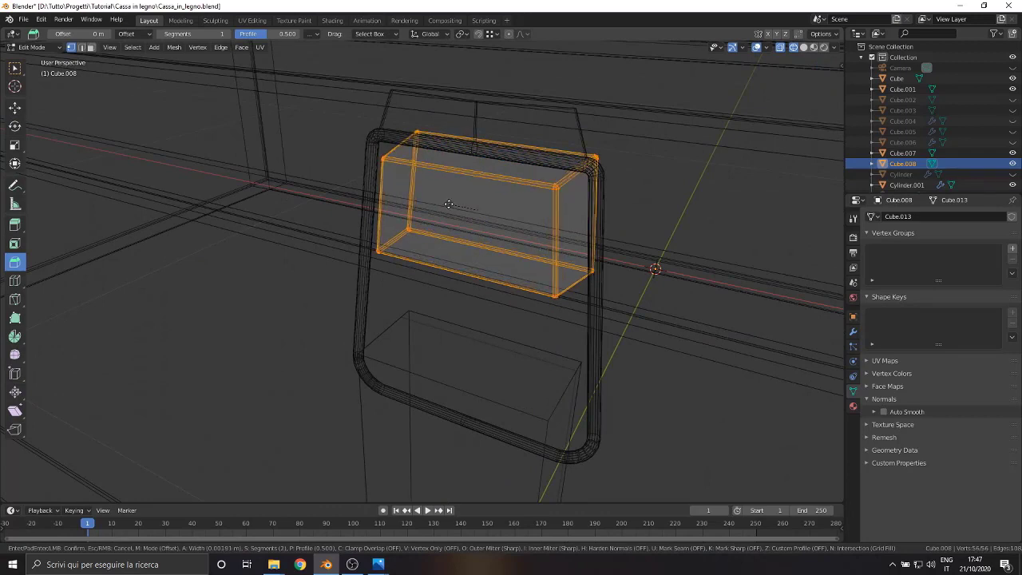
drag(449, 204, 447, 204)
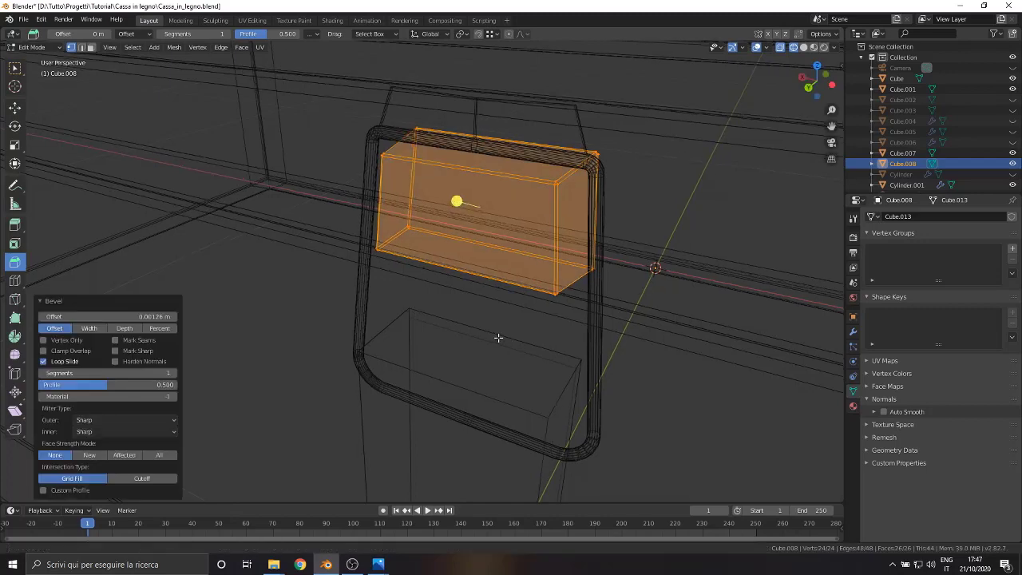
middle_drag(447, 204, 422, 258)
- Bevel every edge of the lower plate Cube.007 by 0.00137 m with Ctrl+B
key(Tab)
click(392, 284)
key(Tab)
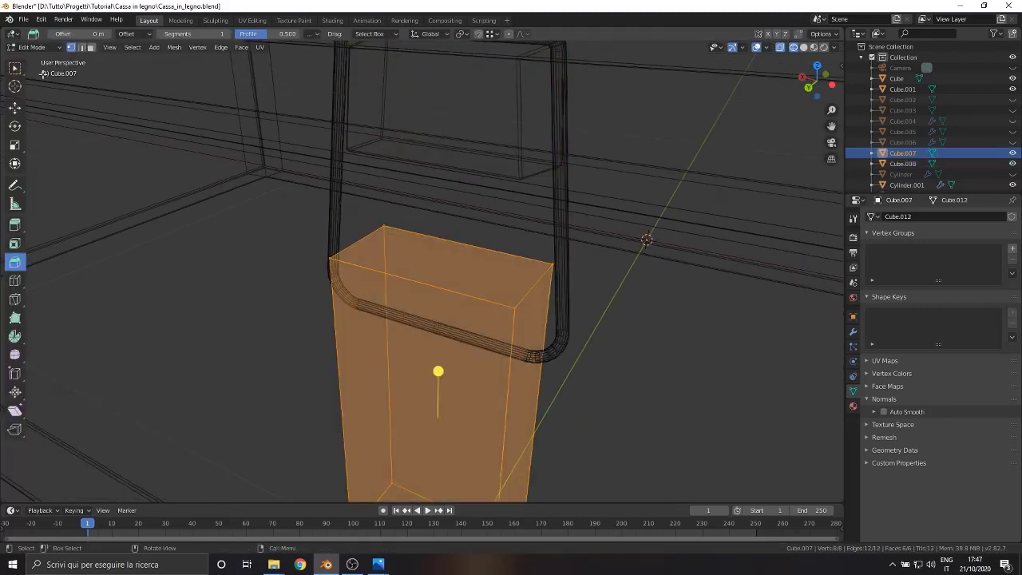
key(ctrl+b)
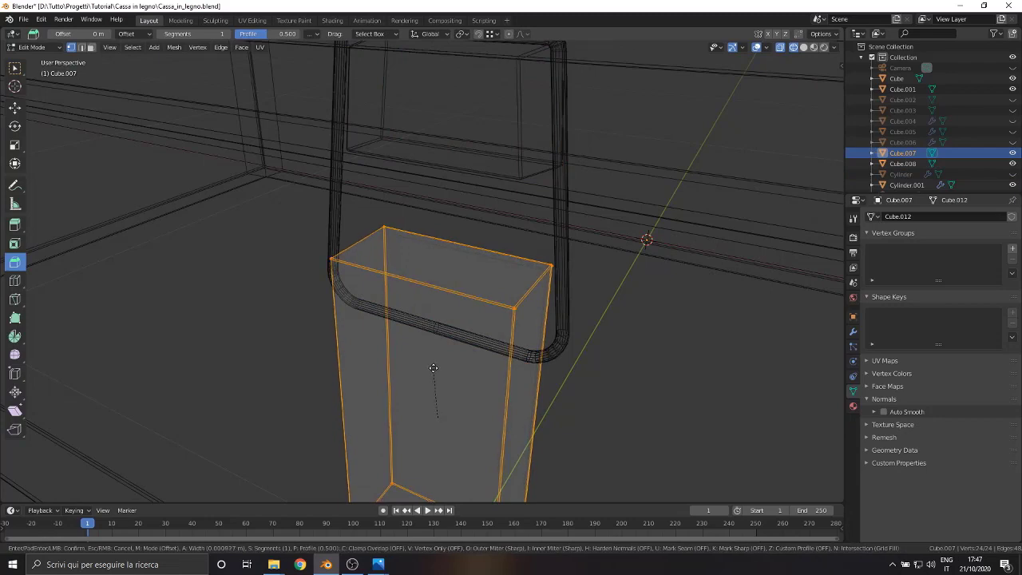
click(428, 377)
scroll(209, 276, down, 2)
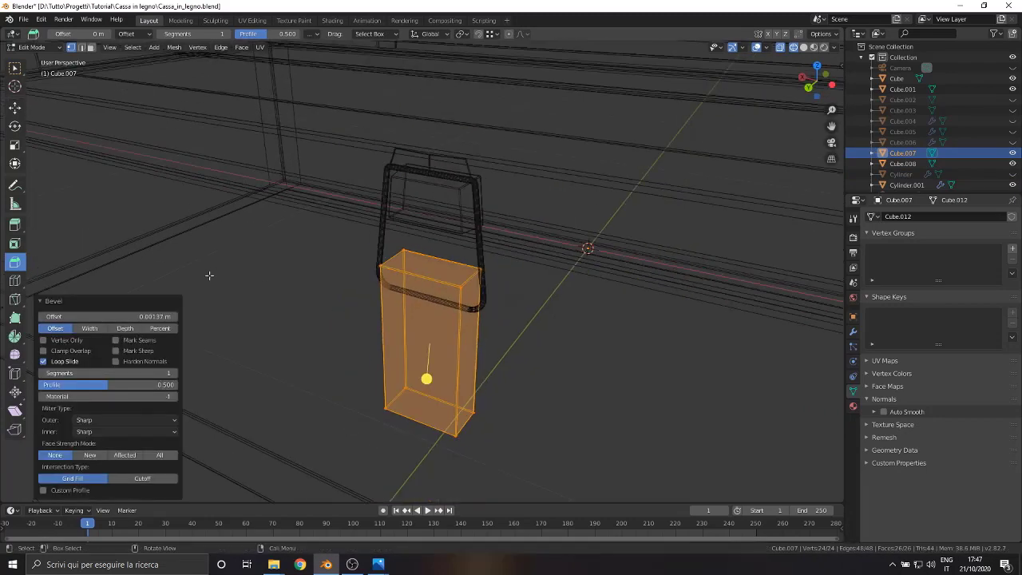
click(83, 343)
scroll(421, 272, down, 3)
- Return to object mode in solid shading and zoom onto the front latch
key(Tab)
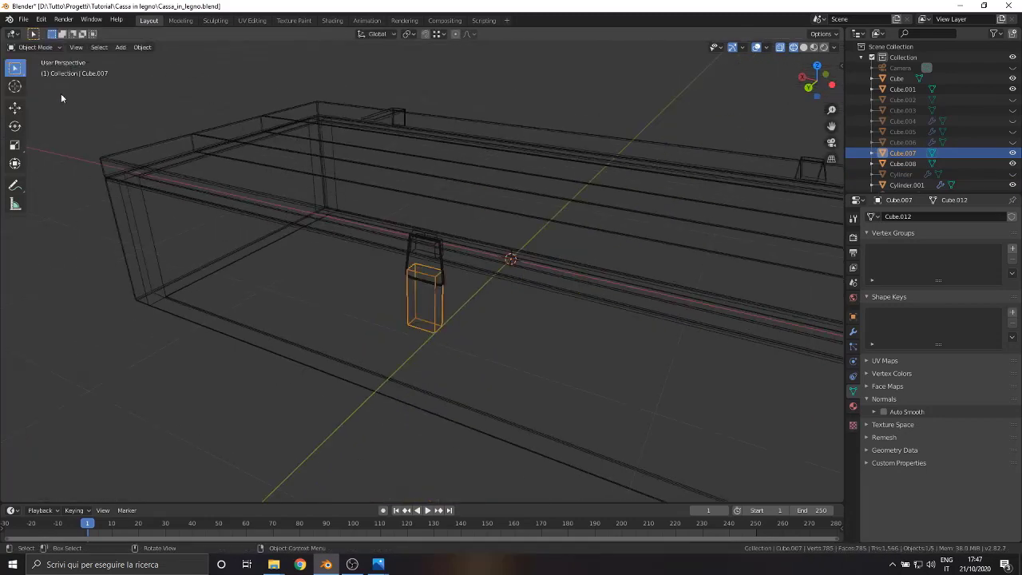
middle_drag(61, 95, 306, 252)
key(z)
click(306, 253)
mouse_move(247, 267)
middle_down()
mouse_move(618, 393)
mouse_move(405, 232)
middle_up()
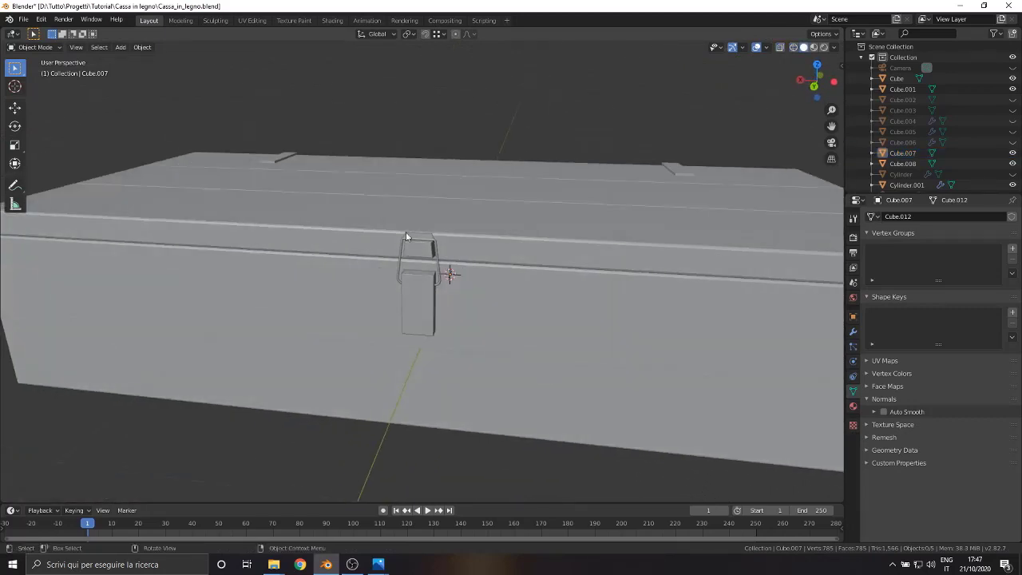
scroll(399, 194, up, 5)
middle_drag(398, 194, 445, 277)
scroll(445, 278, up, 2)
- Edit the upper grip plate Cube.008's mesh, checking it briefly in wireframe
click(429, 183)
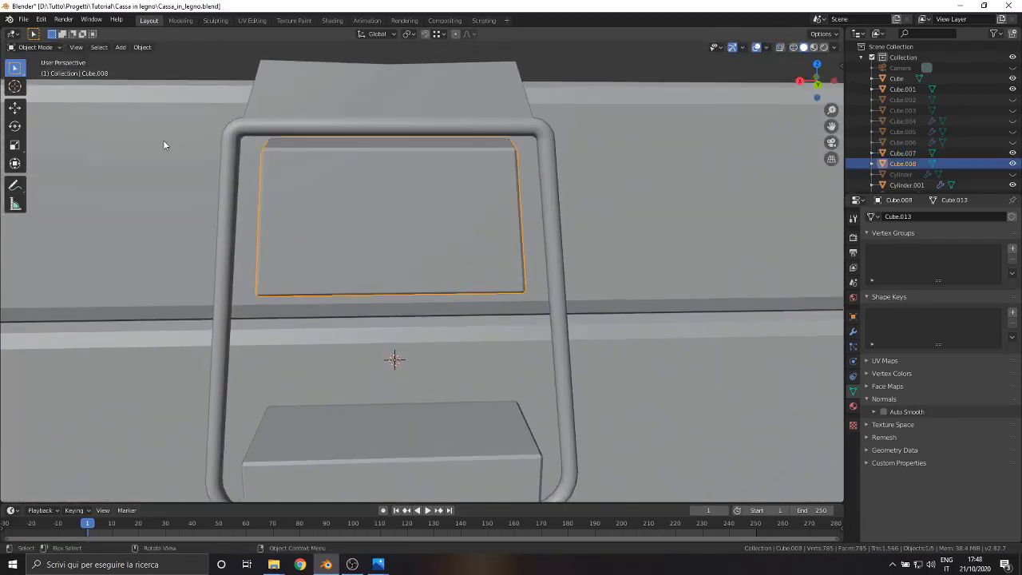
click(35, 47)
click(32, 71)
key(KP_Decimal)
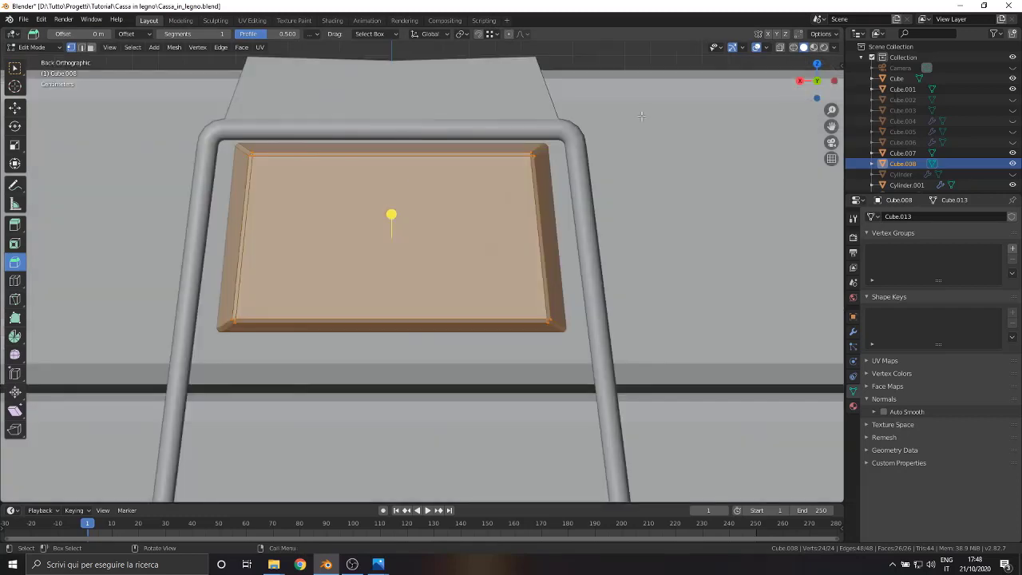
key(z)
click(353, 186)
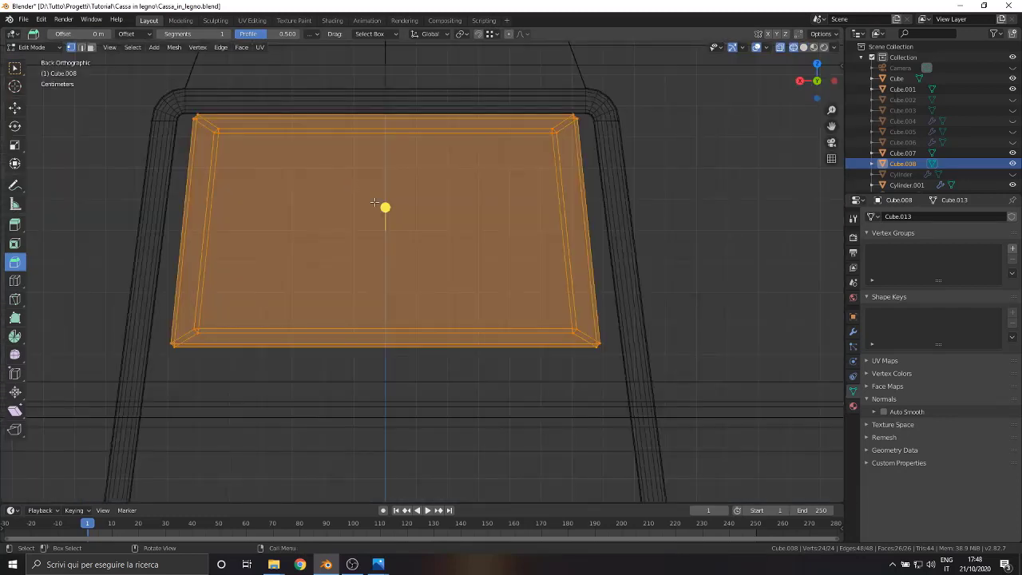
key(z)
click(415, 203)
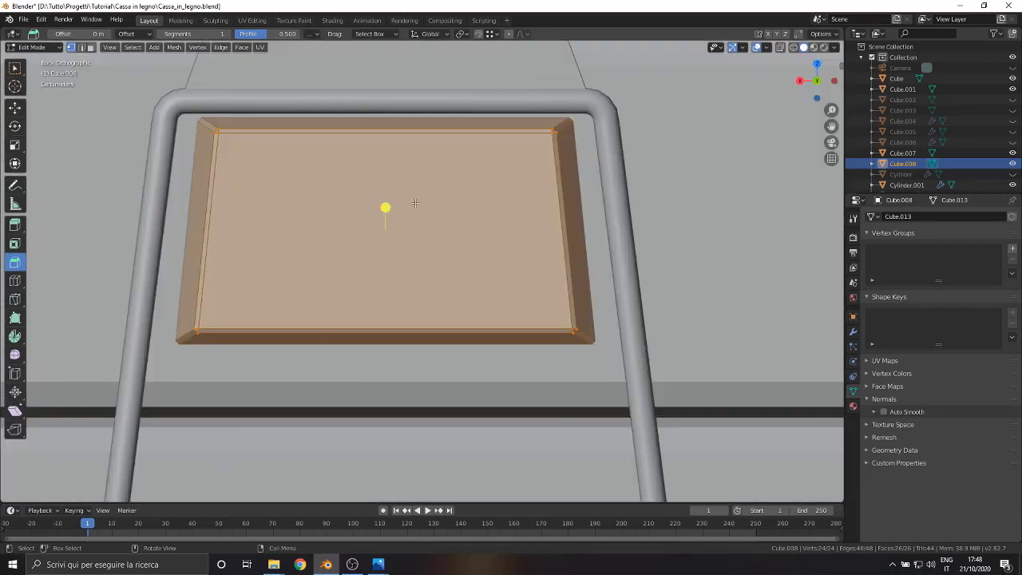
- Raise the plate's mesh 0.0036 m along Z and deselect it
click(14, 107)
mouse_move(381, 190)
mouse_down()
mouse_move(389, 175)
mouse_move(416, 182)
mouse_up()
scroll(416, 183, down, 8)
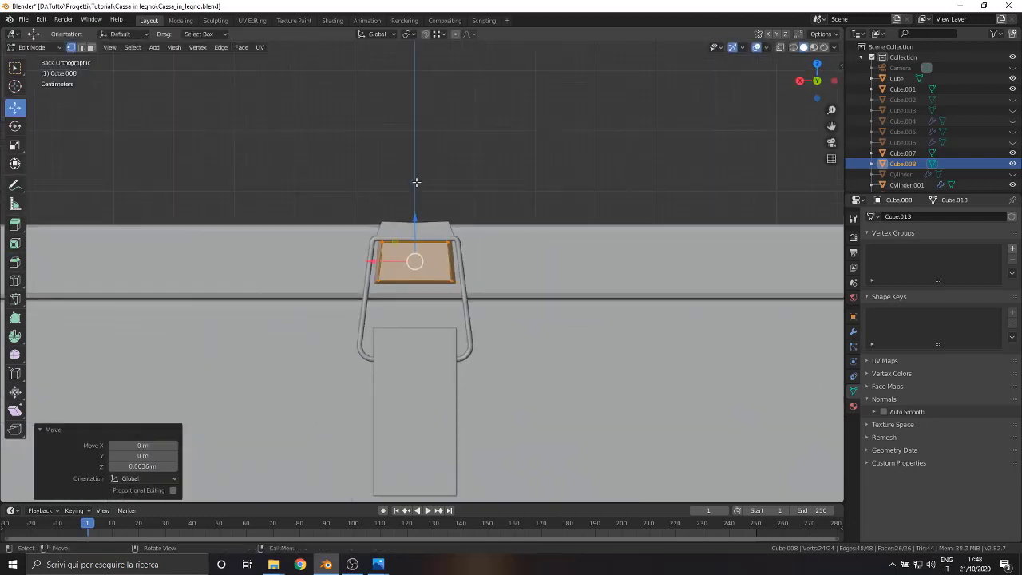
click(175, 141)
- In object mode, select Cube.007, Cube.008 and Cylinder.001 together
key(Tab)
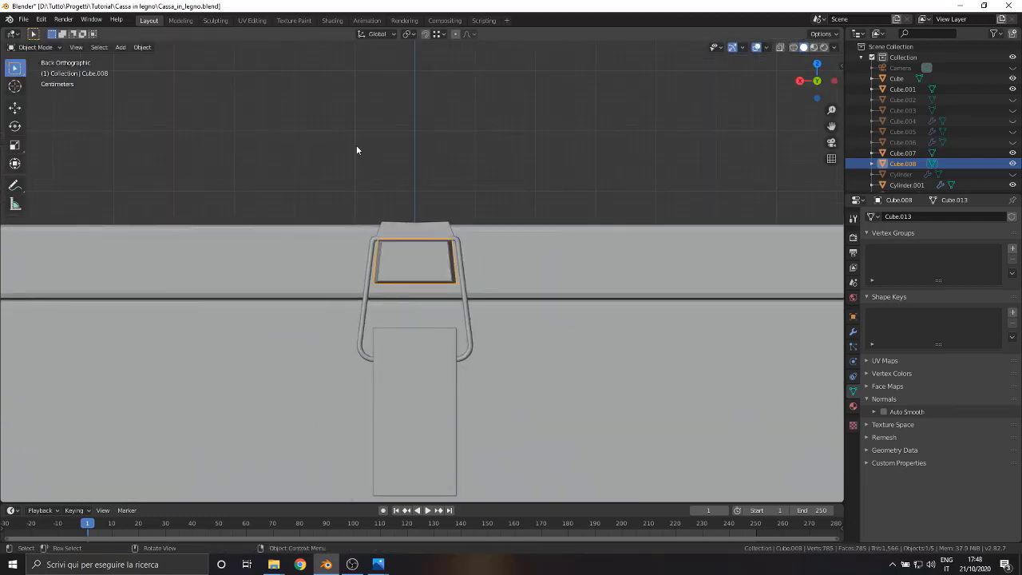
mouse_move(356, 151)
middle_down()
mouse_move(245, 169)
mouse_move(586, 291)
middle_up()
scroll(245, 169, down, 5)
scroll(586, 290, down, 3)
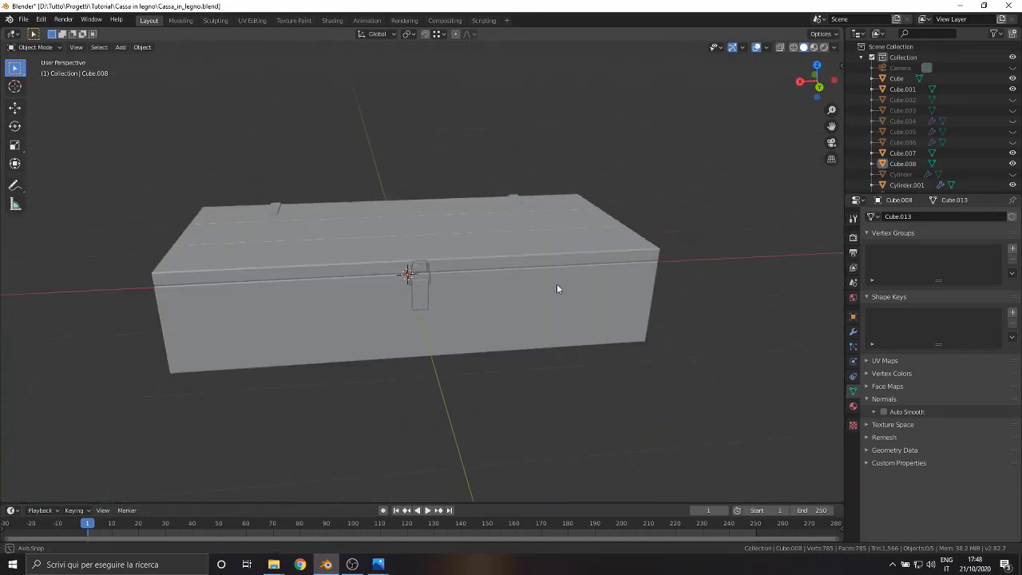
scroll(429, 272, up, 5)
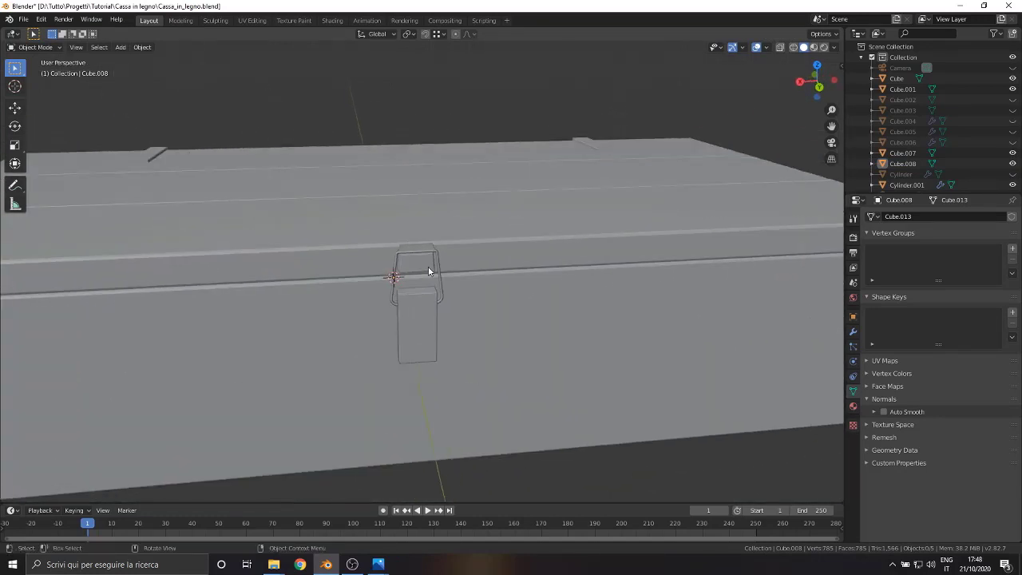
drag(479, 448, 480, 449)
click(413, 260)
shift+click(423, 327)
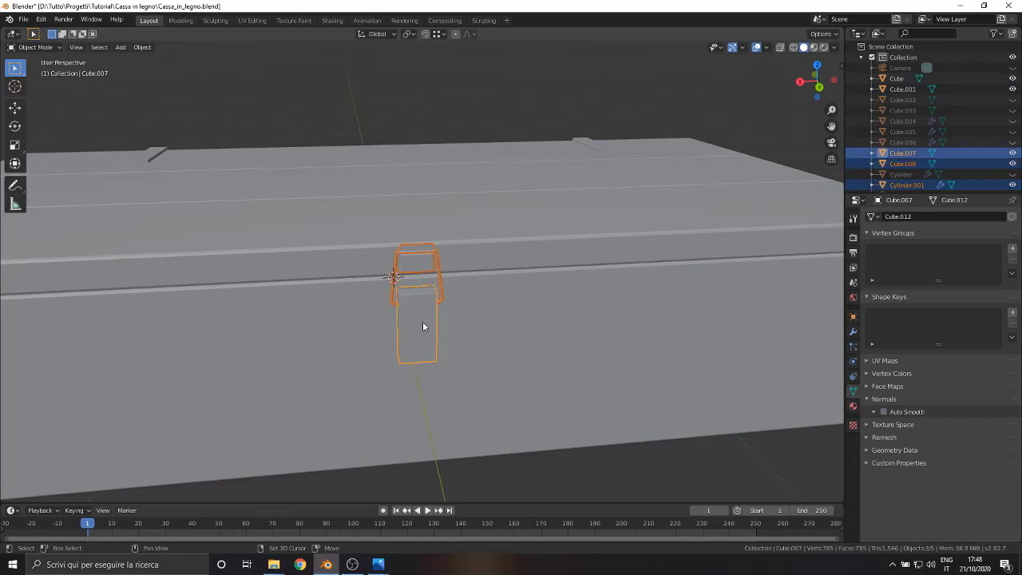
- Try duplicating the latch pieces, then cancel and undo the duplicate
key(shift+d)
right_click(481, 323)
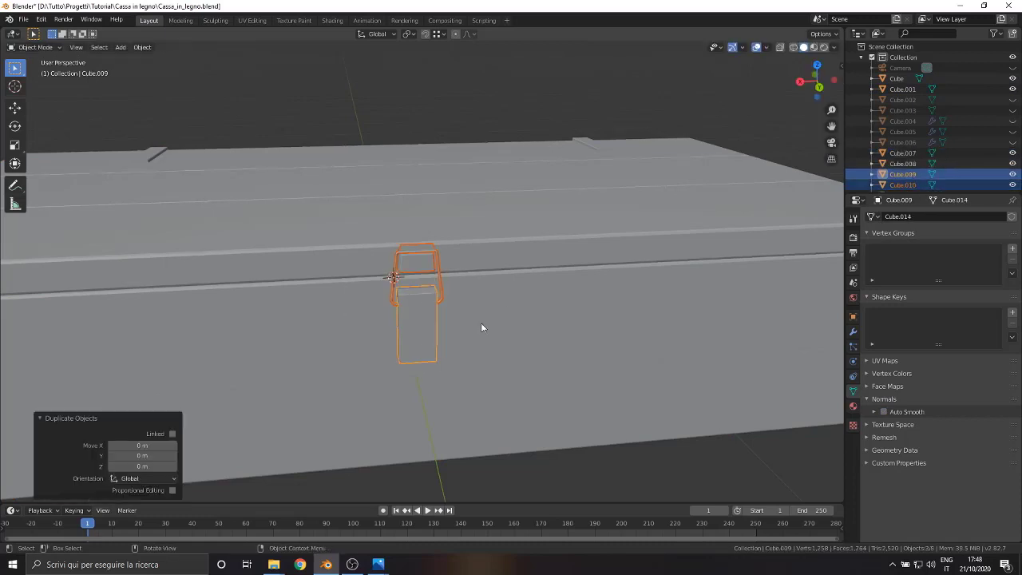
key(ctrl+z)
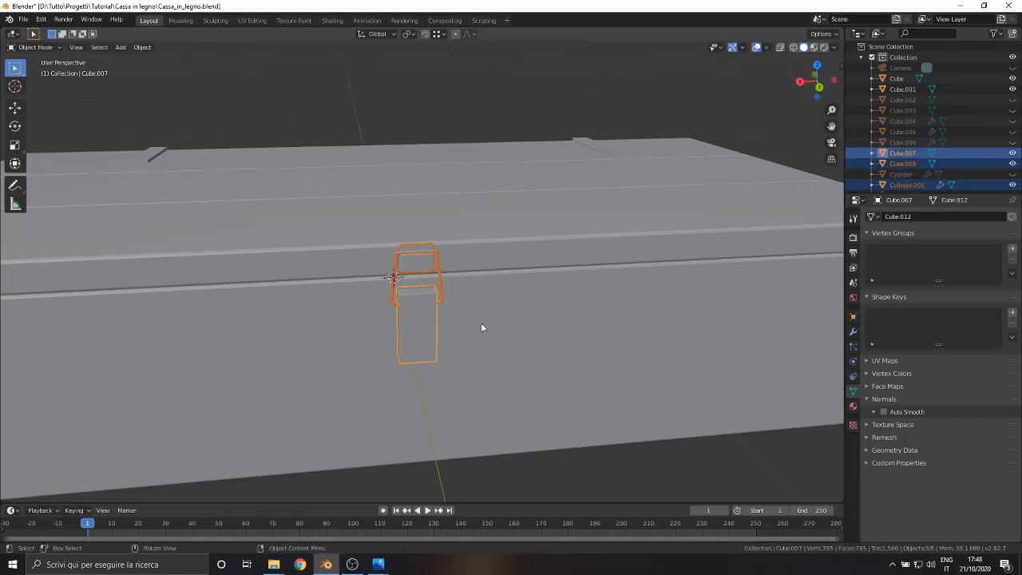
scroll(481, 327, down, 5)
scroll(933, 187, down, 1)
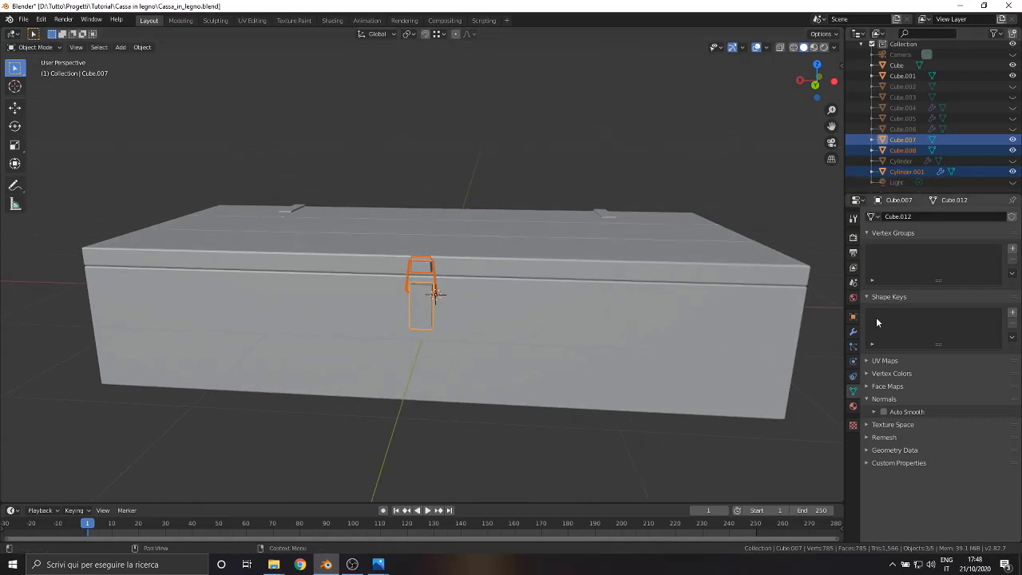
- Show the Modifier properties and pick out tube handle Cylinder.001 in the Outliner
click(852, 334)
click(885, 217)
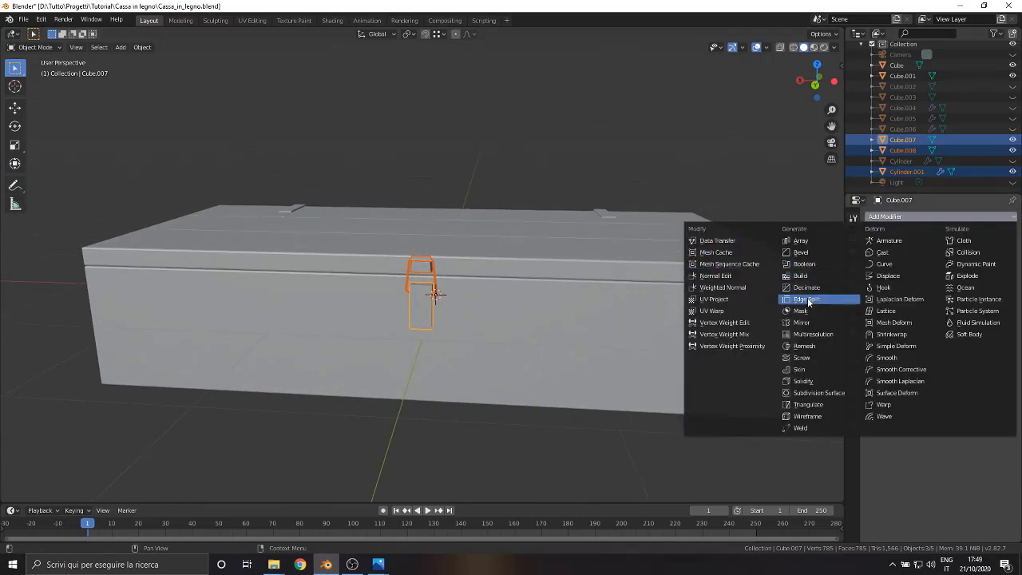
click(803, 323)
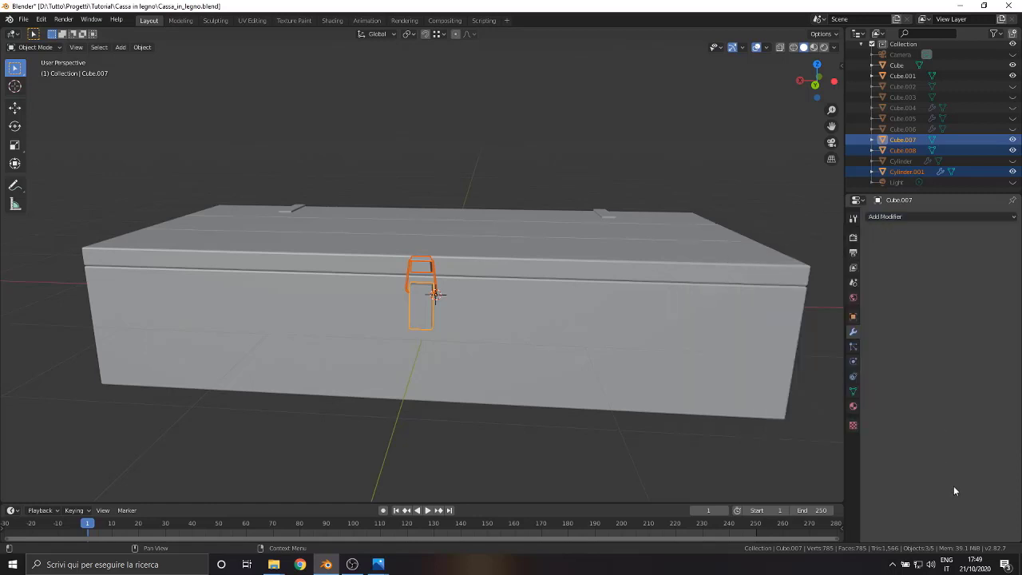
click(908, 171)
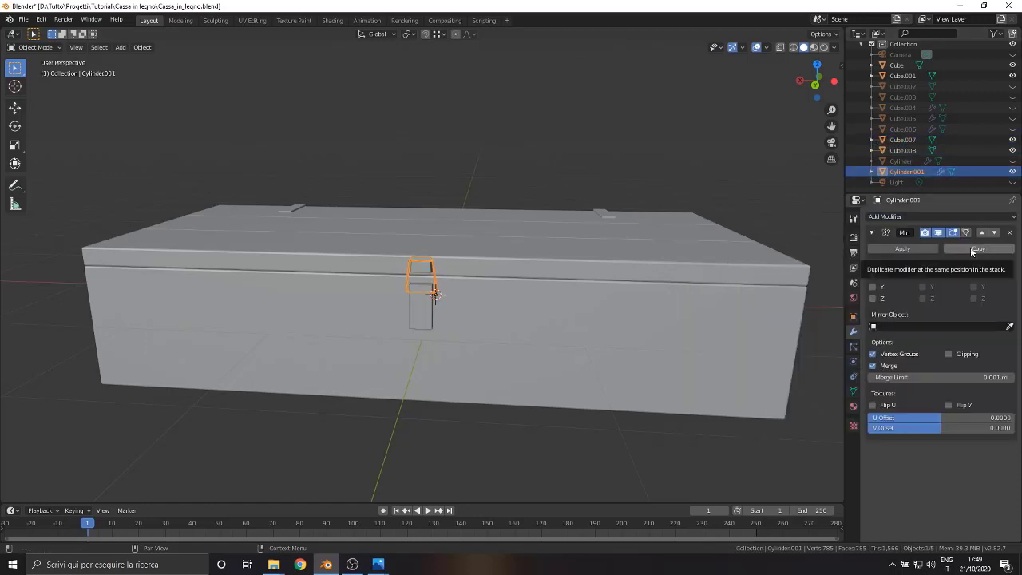
click(906, 248)
shift+click(918, 151)
ctrl+click(904, 140)
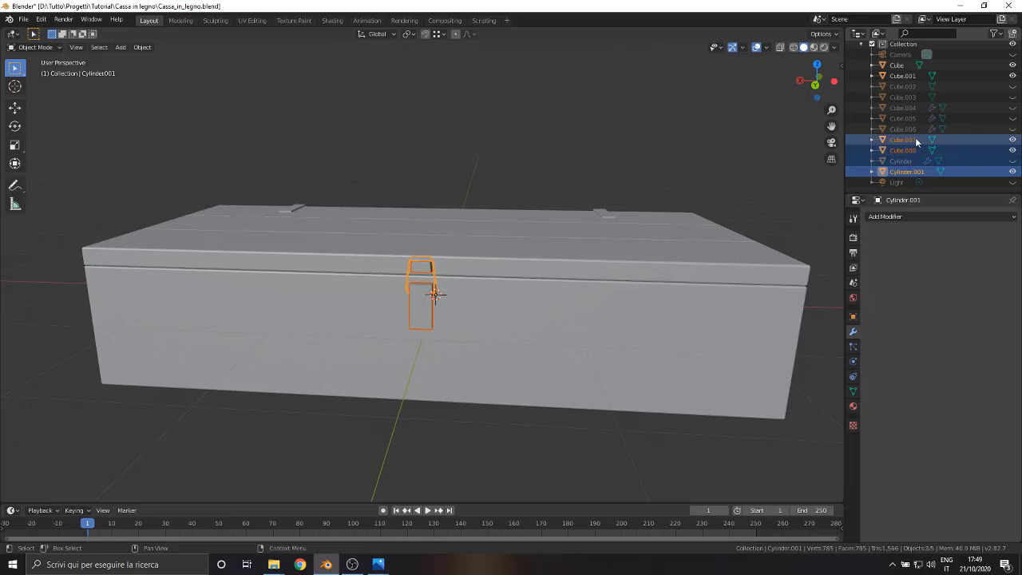
ctrl+click(901, 160)
- Give the handle a Mirror modifier on X and switch to Edit Mode
click(882, 216)
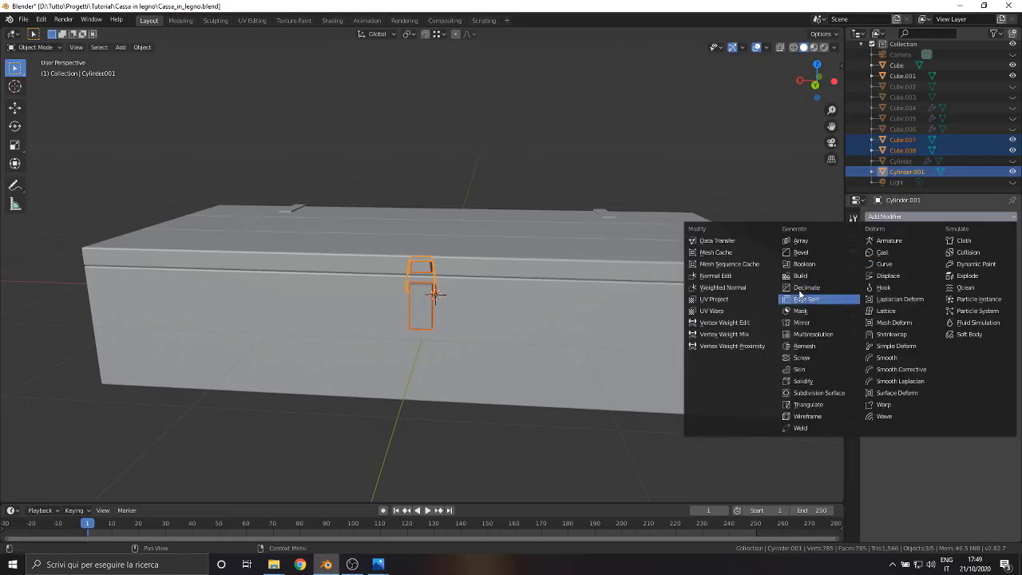
click(815, 322)
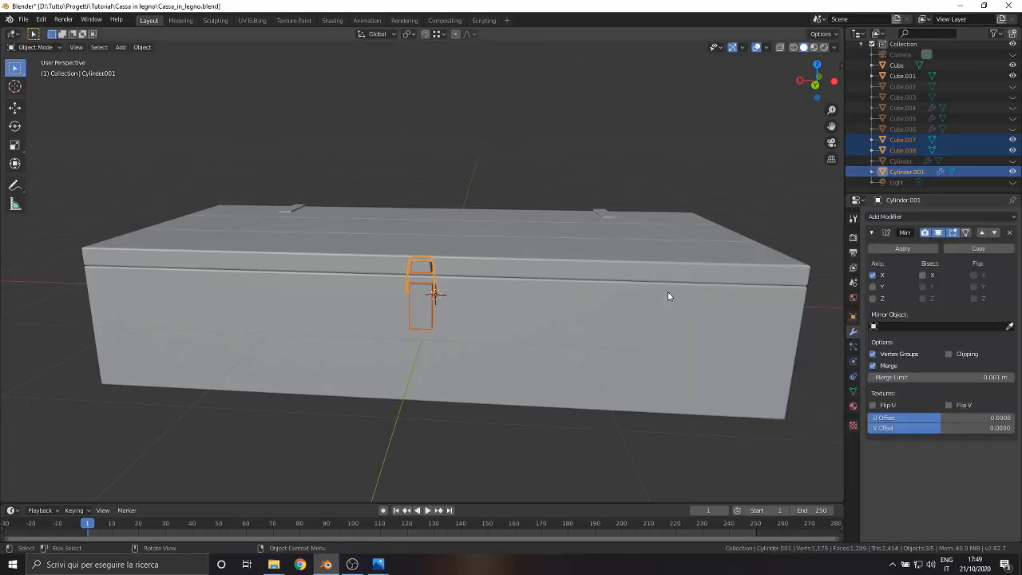
scroll(332, 312, up, 1)
scroll(333, 312, up, 2)
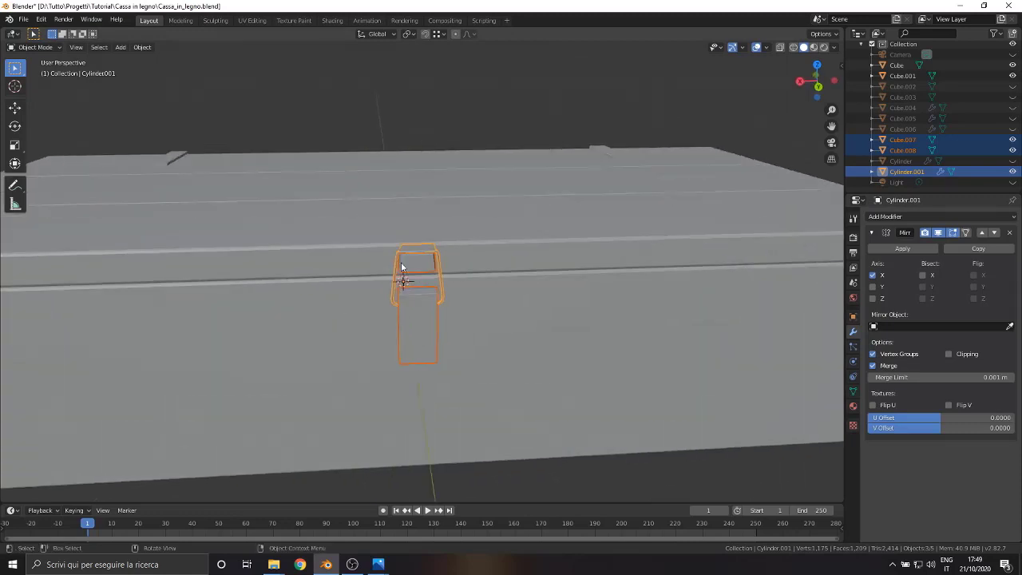
scroll(333, 312, up, 1)
click(35, 47)
click(39, 71)
- Slide the handle mesh along X to 0.335 m, viewed from the back
scroll(360, 287, down, 4)
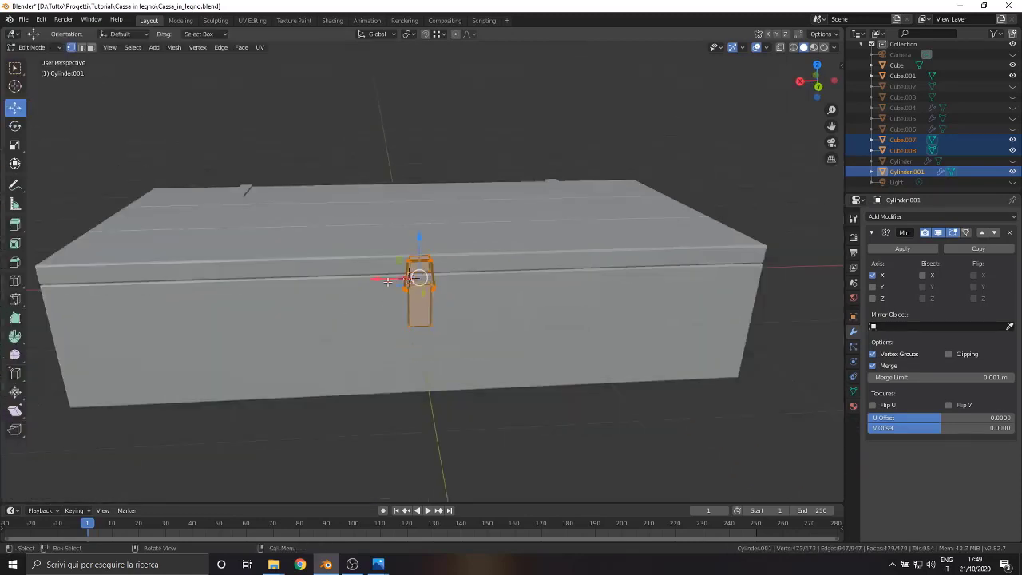
key(g)
click(307, 285)
mouse_move(479, 287)
middle_down()
mouse_move(655, 292)
mouse_move(553, 305)
mouse_move(458, 273)
middle_up()
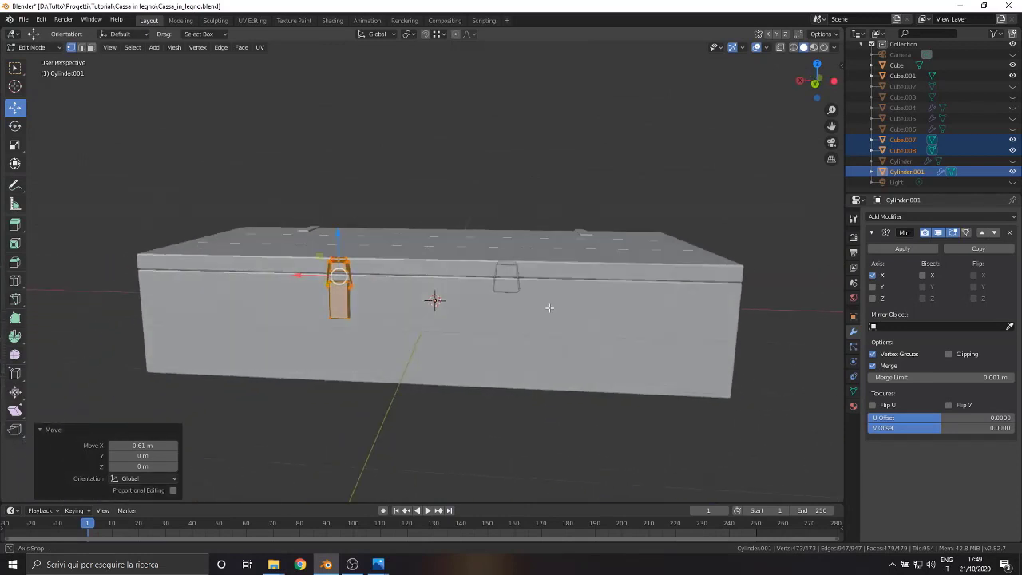
scroll(458, 273, up, 2)
shift+middle_drag(336, 316, 459, 315)
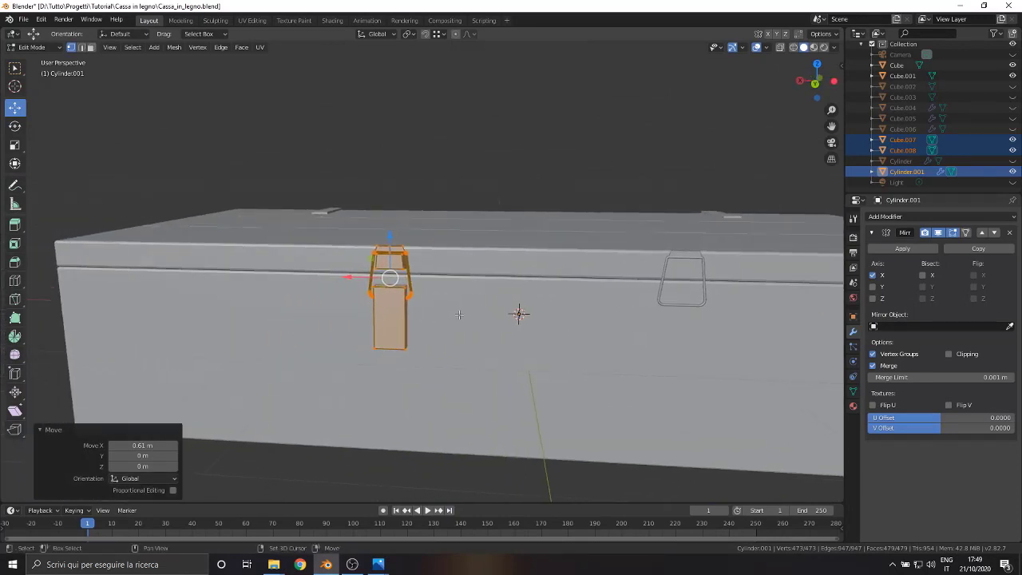
scroll(454, 315, down, 3)
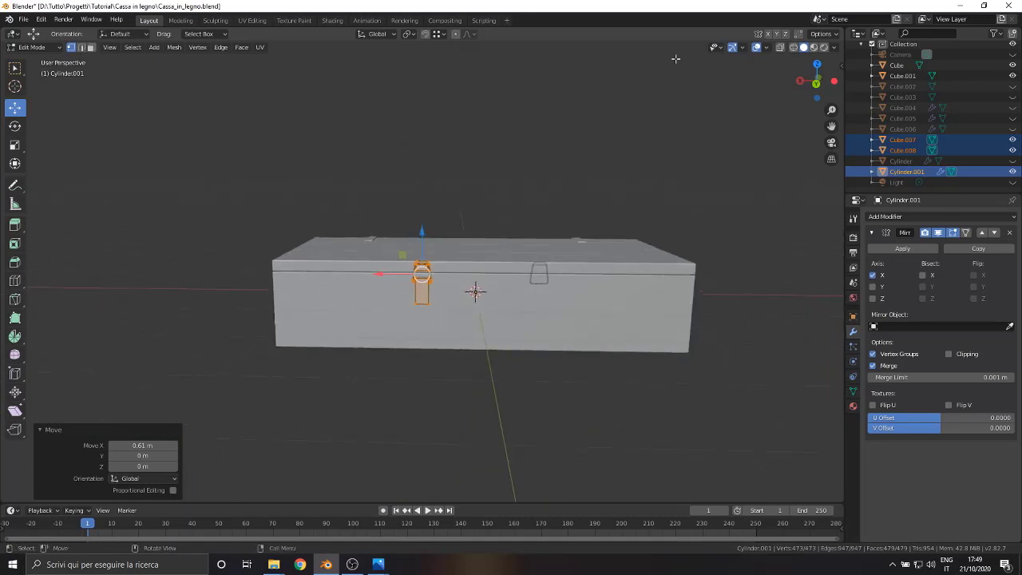
key(ctrl+KP_1)
scroll(379, 300, up, 3)
drag(416, 258, 357, 252)
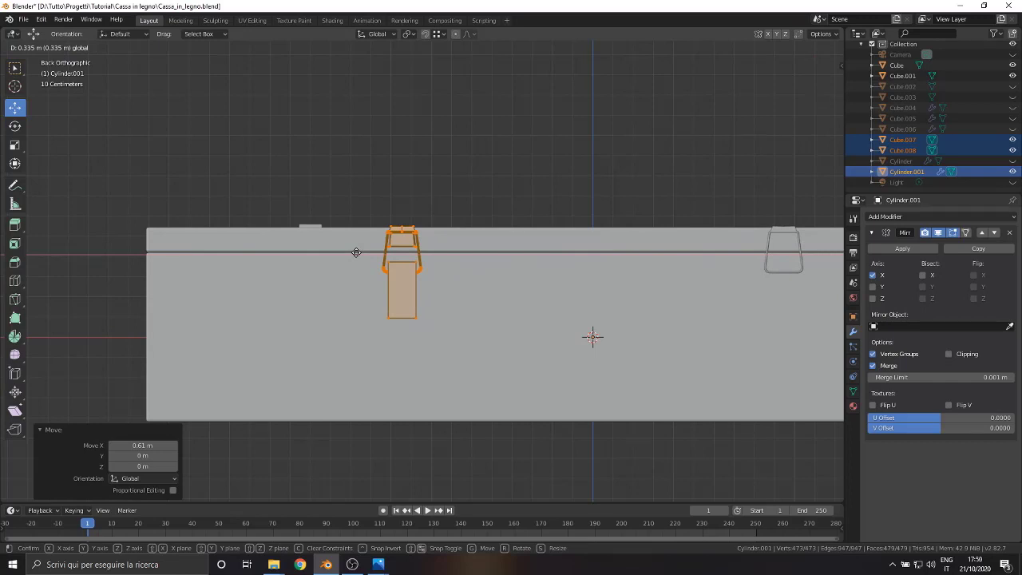
drag(356, 253, 356, 253)
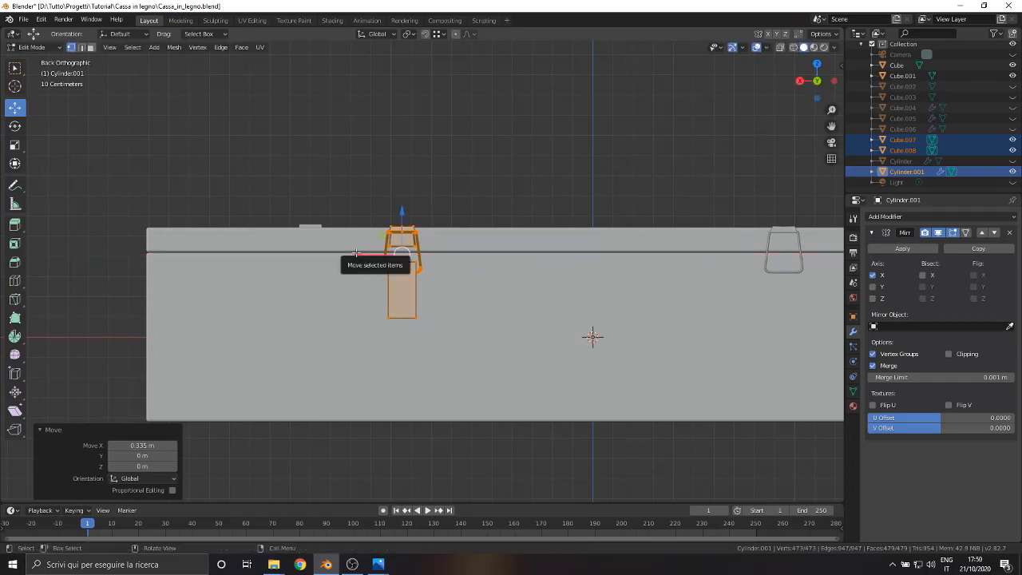
- Add a Mirror modifier to grip plate Cube.007
click(902, 150)
click(887, 217)
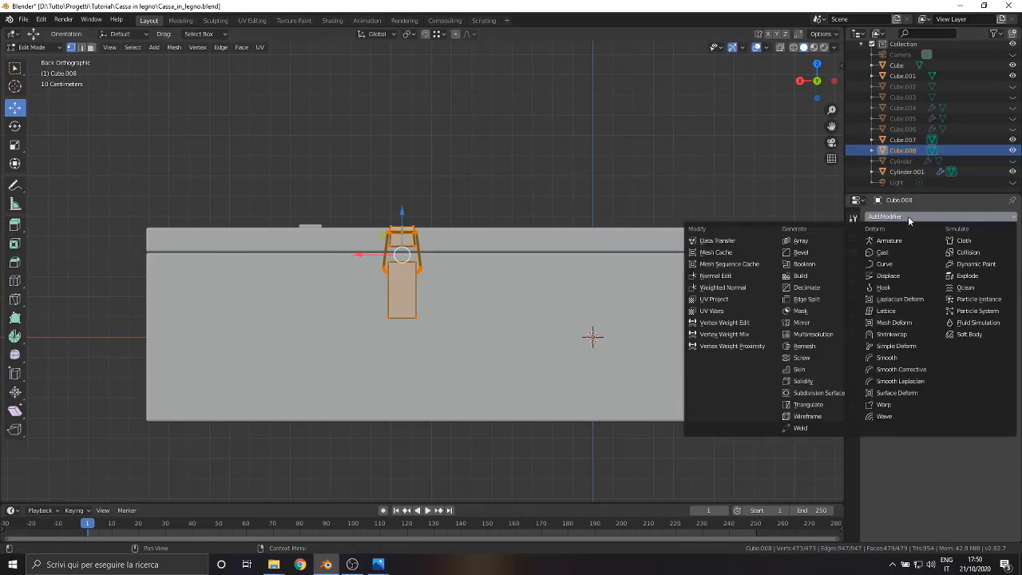
click(902, 139)
click(890, 217)
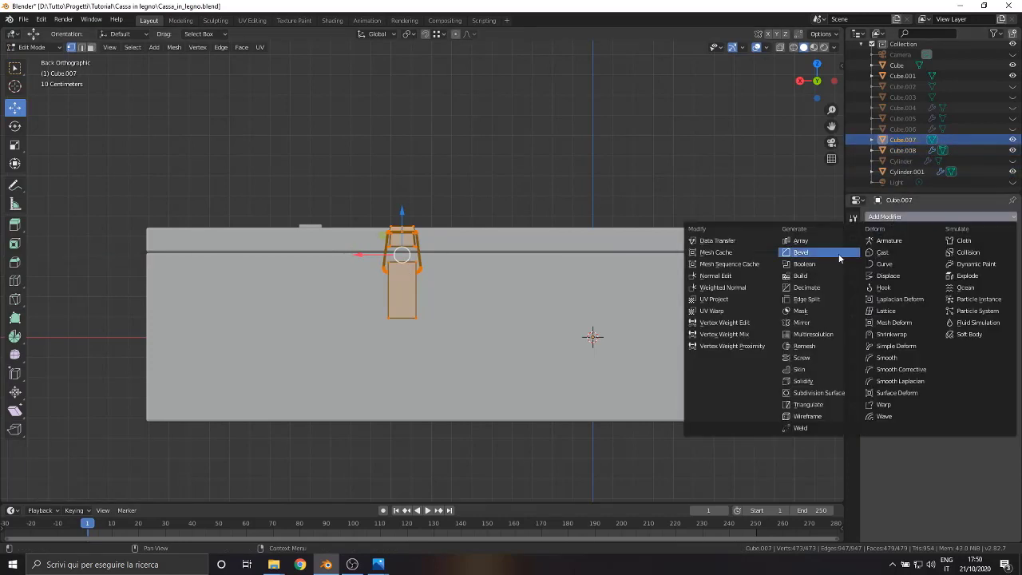
click(802, 322)
click(32, 47)
- Back in object mode, unhide Cylinder and Cube.002 through Cube.006 in the Outliner
click(33, 61)
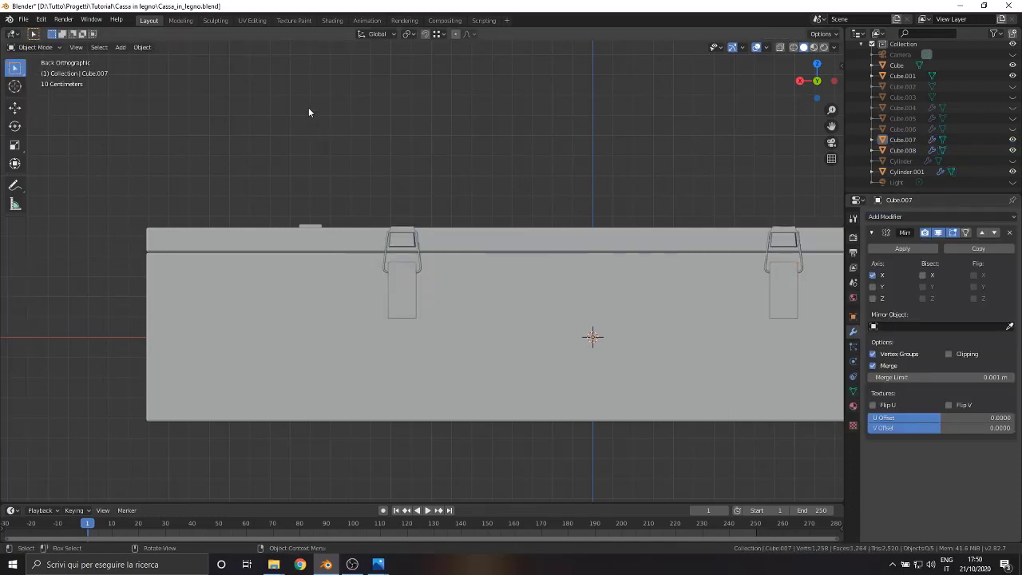
middle_drag(308, 107, 392, 135)
scroll(613, 258, up, 4)
mouse_move(613, 258)
middle_down()
mouse_move(584, 244)
mouse_move(584, 262)
mouse_move(666, 250)
mouse_move(604, 239)
mouse_move(595, 268)
middle_up()
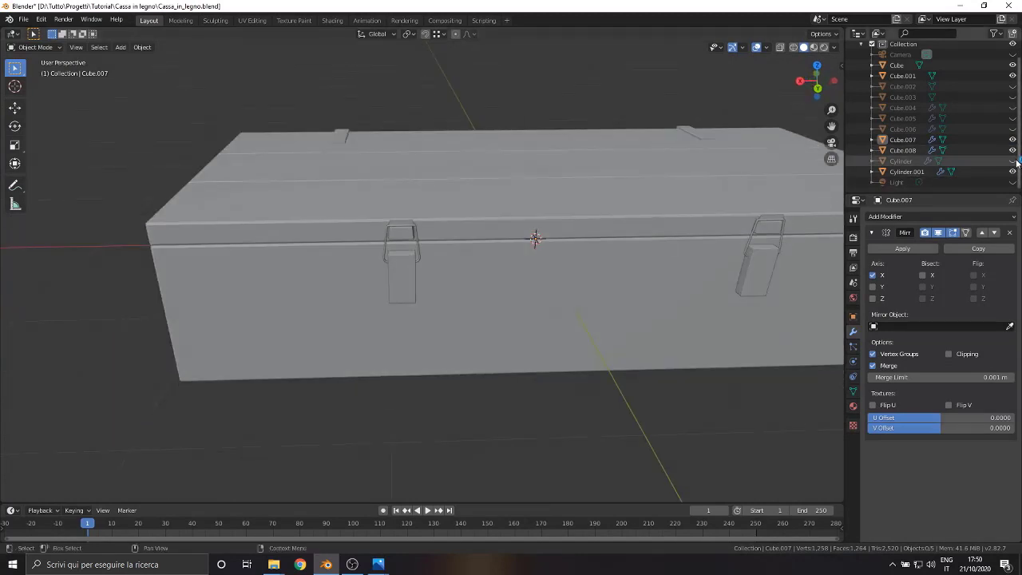
drag(1012, 161, 1012, 85)
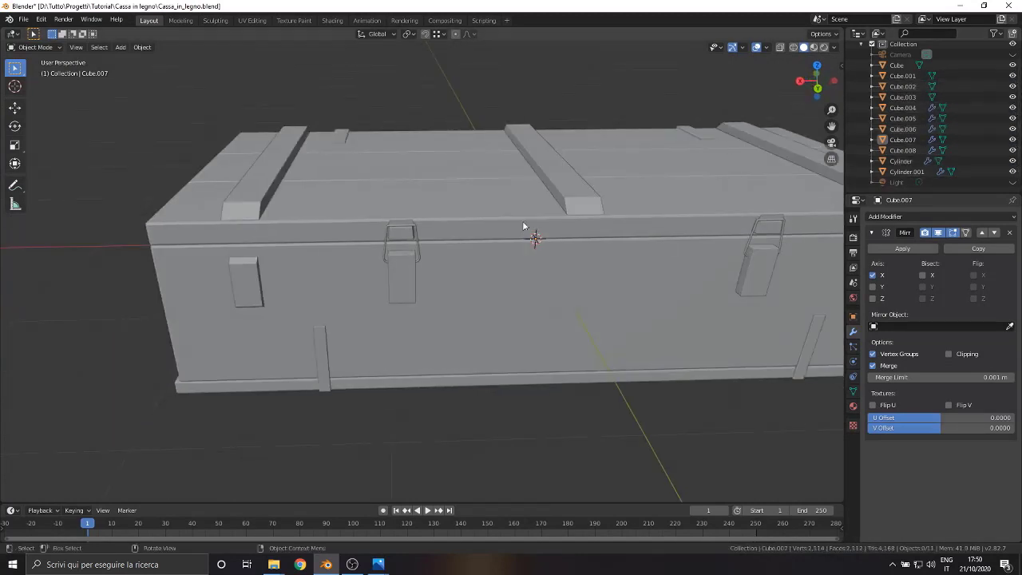
scroll(336, 408, down, 5)
mouse_move(336, 408)
middle_down()
mouse_move(334, 338)
mouse_move(428, 291)
mouse_move(407, 307)
mouse_move(250, 315)
mouse_move(374, 252)
middle_up()
scroll(374, 253, up, 5)
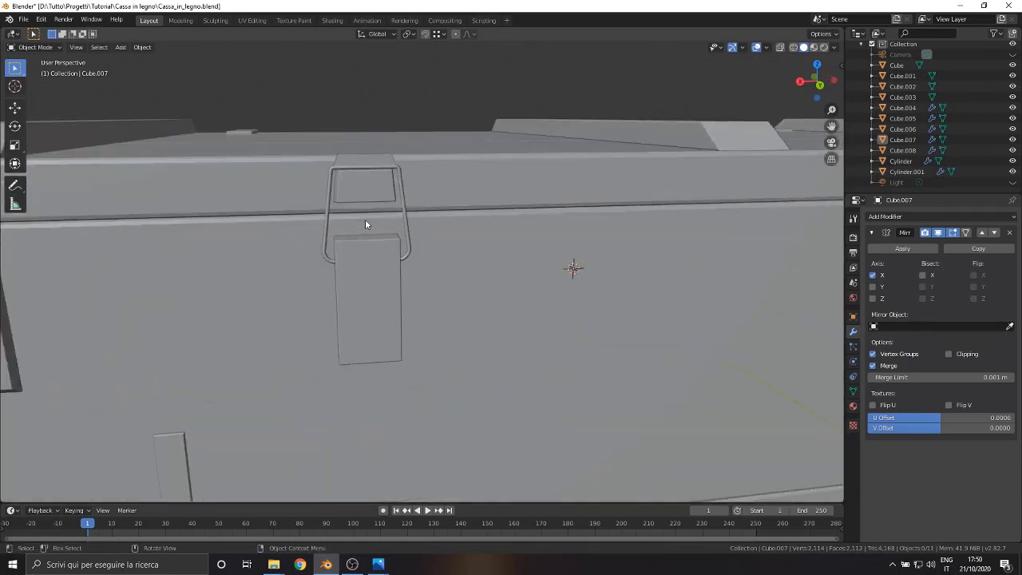
scroll(365, 218, down, 5)
- Select tube handle Cylinder.001 and inspect it from the front and from above
mouse_move(299, 196)
middle_down()
mouse_move(372, 243)
mouse_move(262, 219)
middle_up()
click(262, 219)
scroll(299, 243, up, 4)
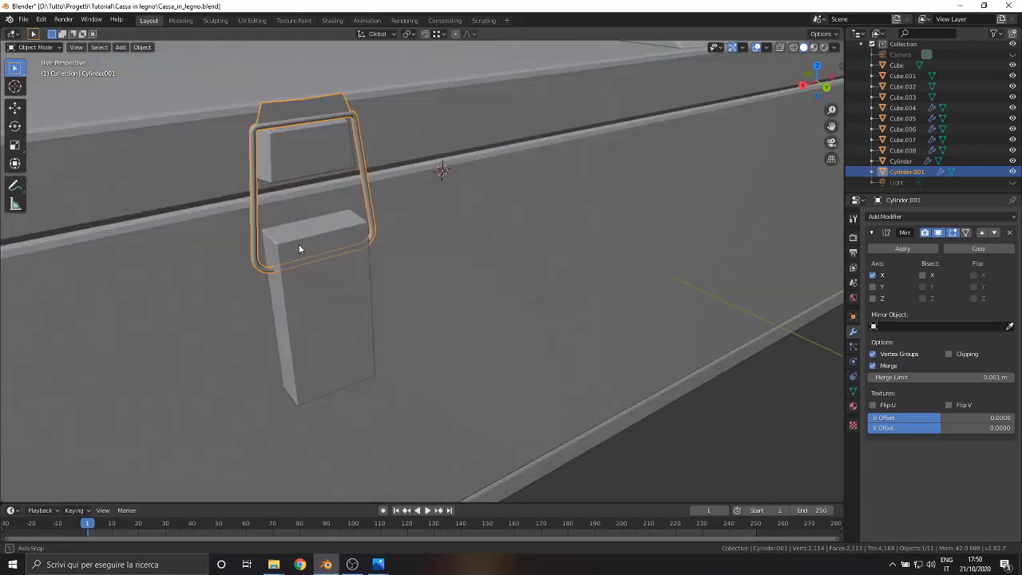
mouse_move(300, 248)
middle_down()
mouse_move(346, 245)
mouse_move(287, 244)
mouse_move(374, 237)
mouse_move(274, 256)
middle_up()
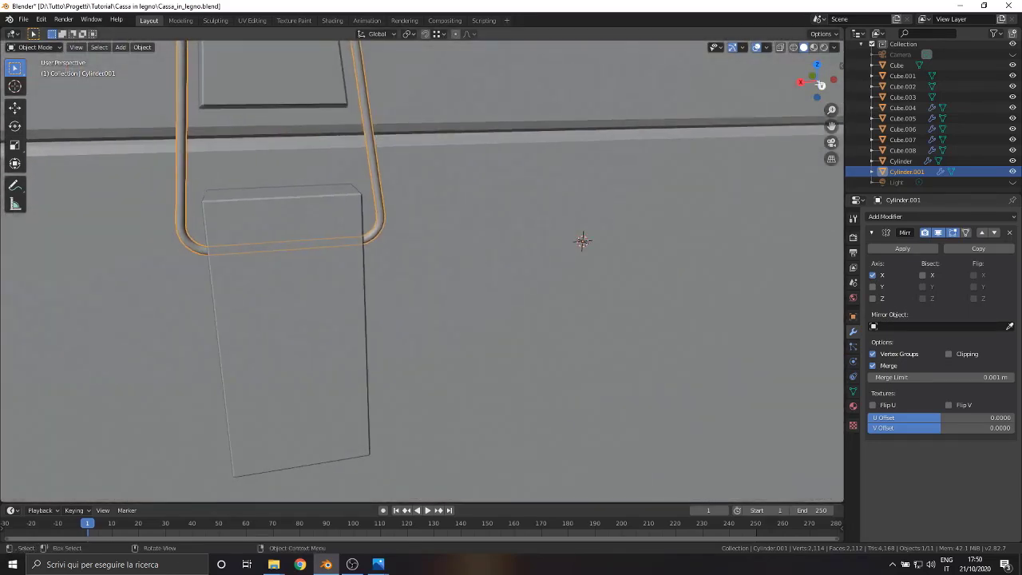
scroll(214, 310, up, 2)
shift+middle_drag(214, 309, 430, 275)
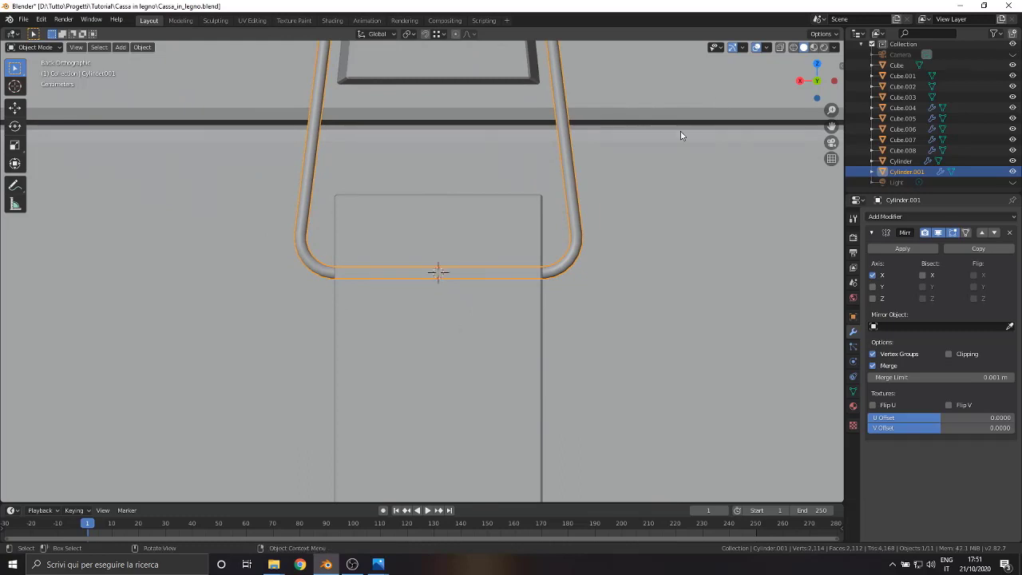
alt+middle_drag(681, 135, 457, 362)
- Switch to wireframe and view the handle straight from the back
key(z)
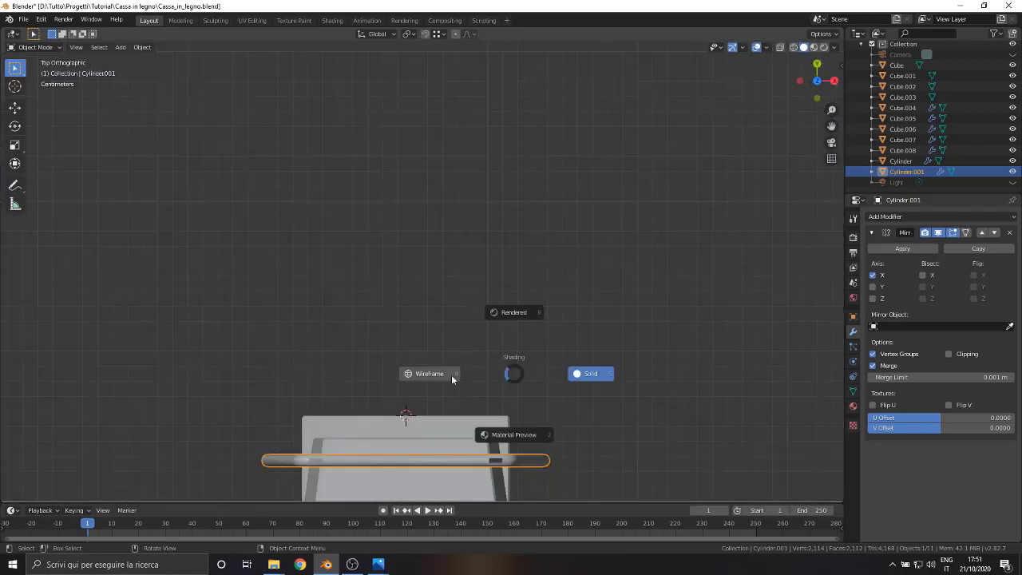
click(452, 376)
scroll(379, 263, up, 3)
scroll(379, 263, up, 2)
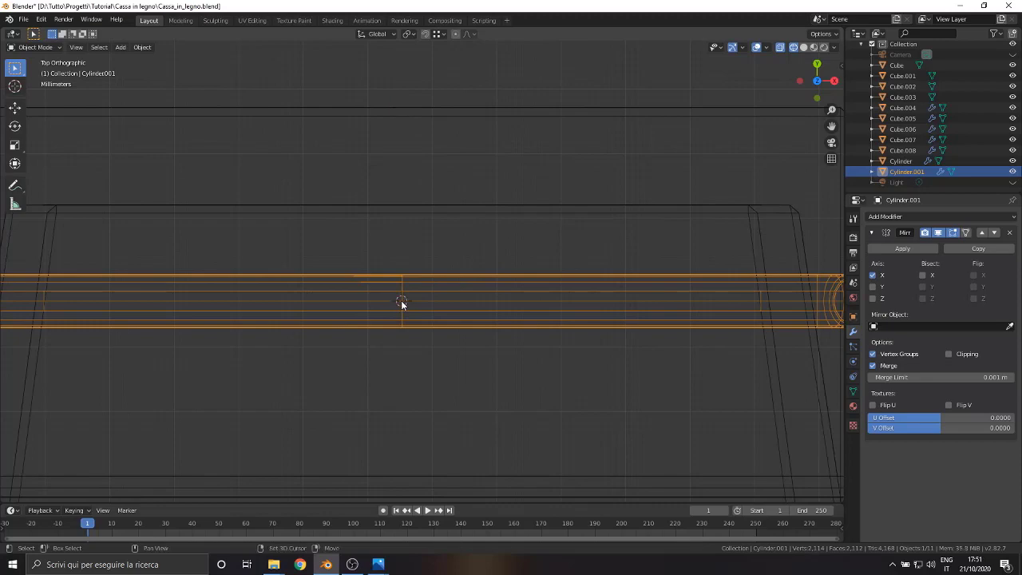
scroll(401, 303, down, 5)
mouse_move(446, 283)
middle_down()
mouse_move(353, 185)
mouse_move(384, 190)
middle_up()
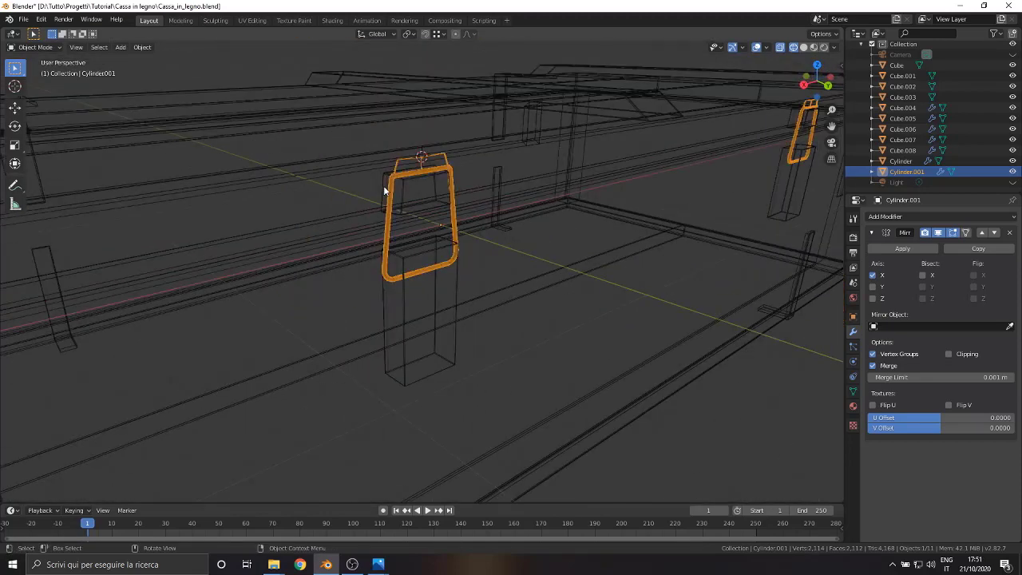
click(828, 85)
scroll(418, 265, up, 4)
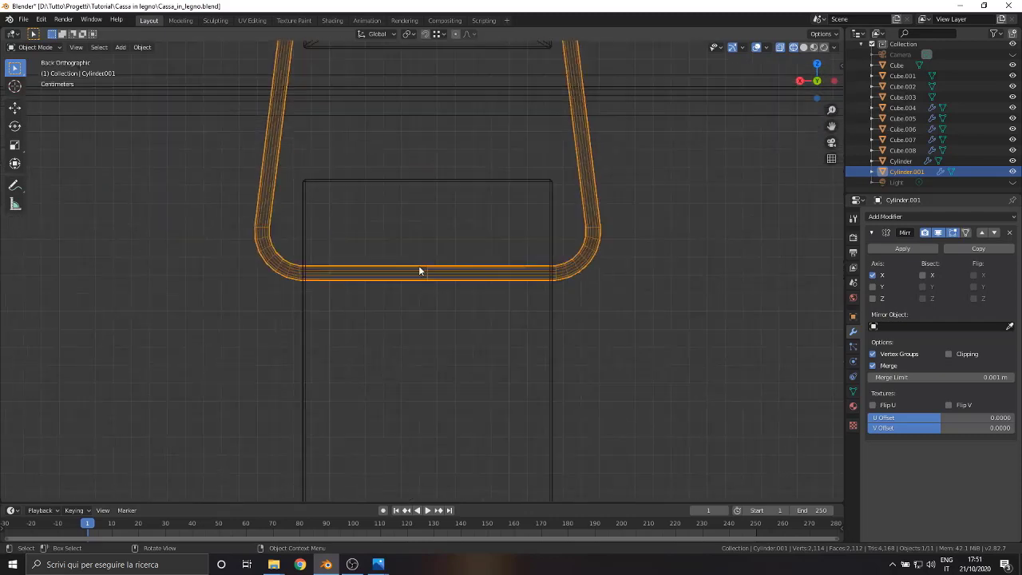
scroll(409, 271, down, 5)
- Return to solid shading in Back view and hide grip plates Cube.007 and Cube.008
middle_drag(409, 271, 438, 274)
scroll(438, 274, up, 4)
key(ctrl+KP_1)
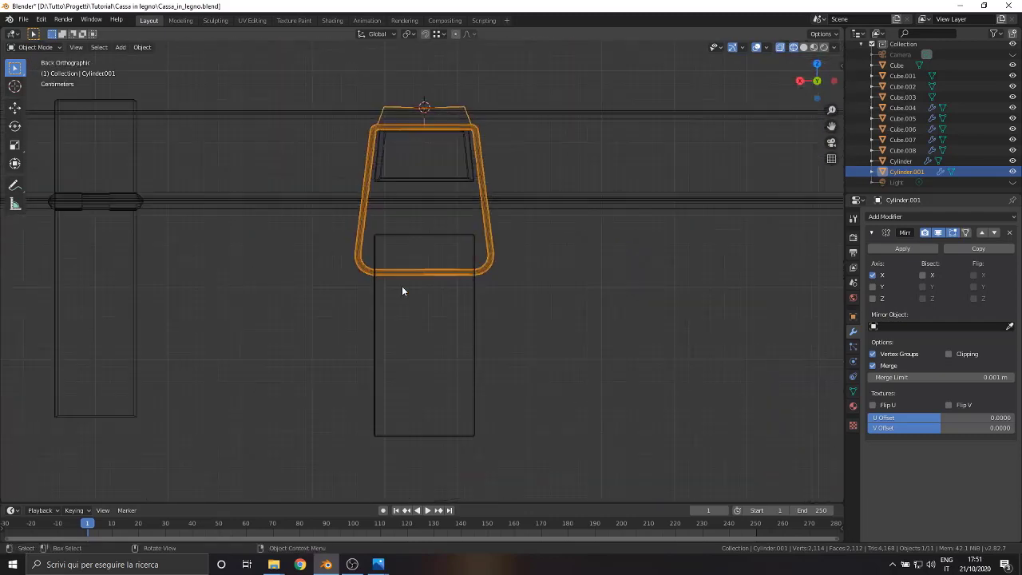
scroll(402, 286, up, 3)
key(z)
click(449, 288)
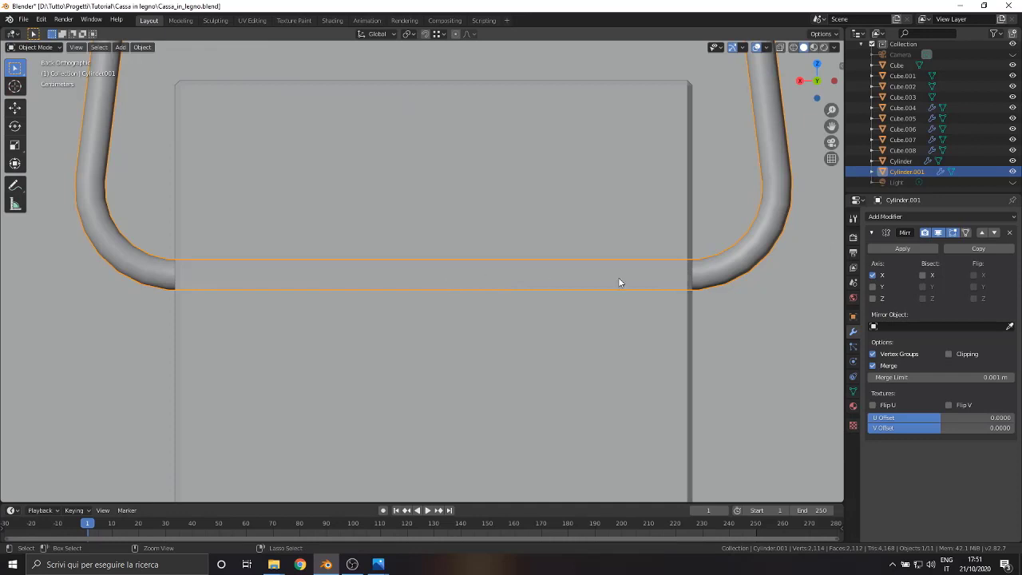
drag(1013, 140, 1013, 150)
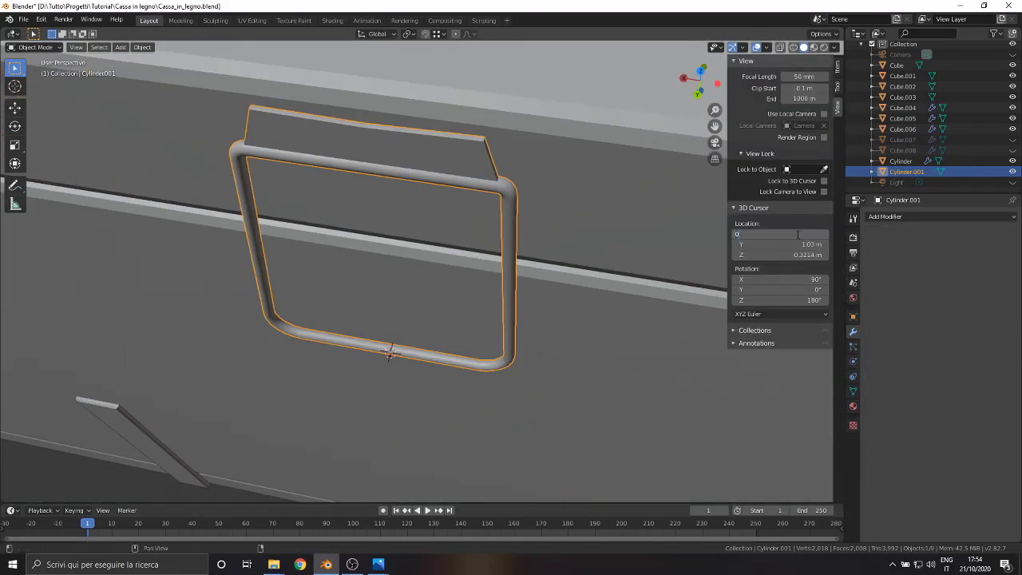
- Set the 3D cursor X to 0 and move the handle's origin to the cursor
key(Return)
scroll(432, 412, down, 5)
mouse_move(431, 412)
middle_down()
mouse_move(540, 357)
mouse_move(134, 302)
middle_up()
right_click(132, 304)
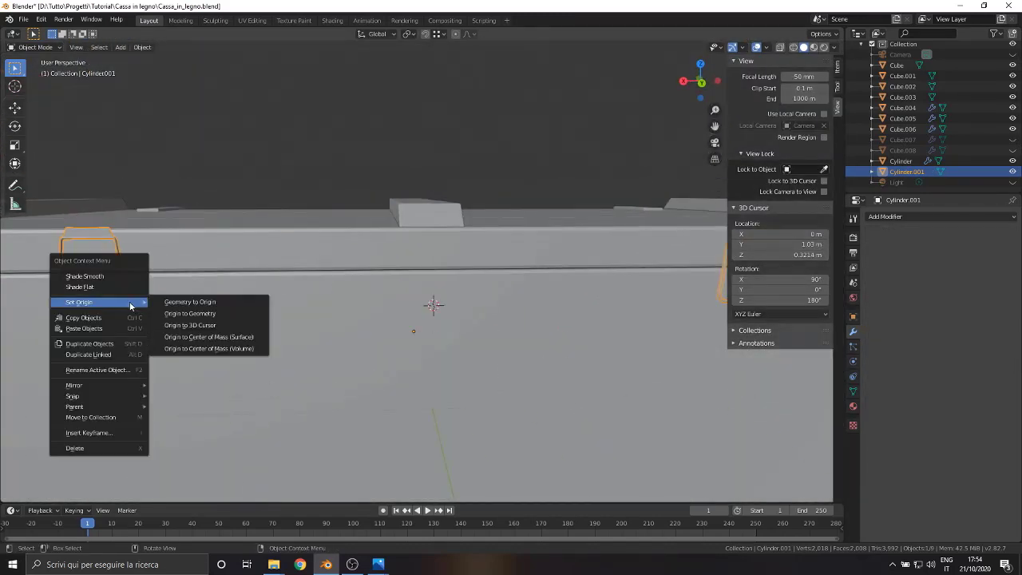
click(190, 326)
- Rotate the handles around the 3D cursor toward the box's end
scroll(195, 326, down, 5)
mouse_move(195, 326)
middle_down()
mouse_move(384, 328)
mouse_move(637, 229)
middle_up()
key(n)
click(14, 125)
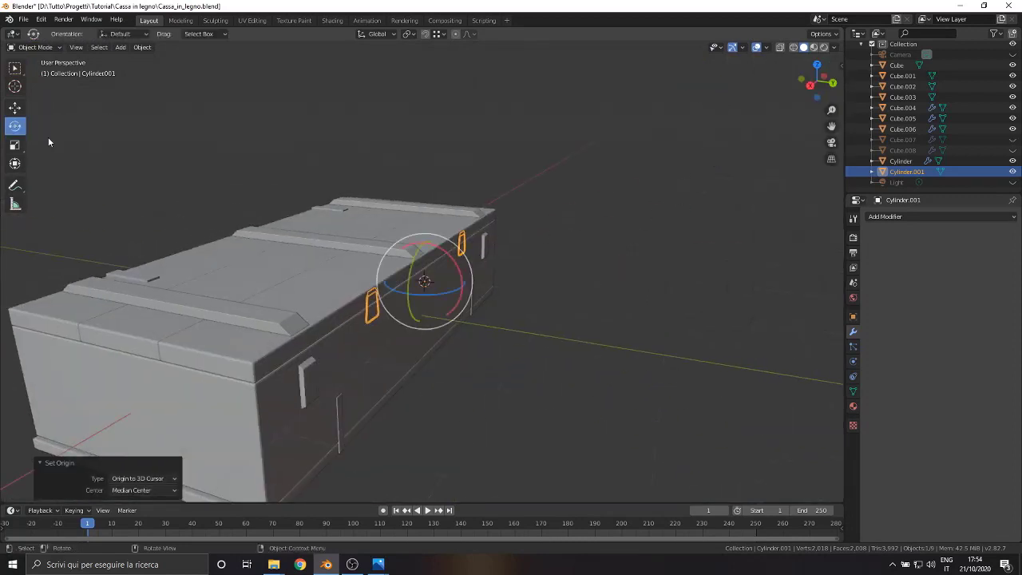
scroll(431, 272, up, 3)
mouse_move(445, 255)
mouse_down()
mouse_move(412, 455)
mouse_move(415, 448)
mouse_up()
middle_drag(496, 389, 519, 383)
- Select the box body Cube.001 and frame the crate's side
scroll(519, 383, down, 3)
click(389, 250)
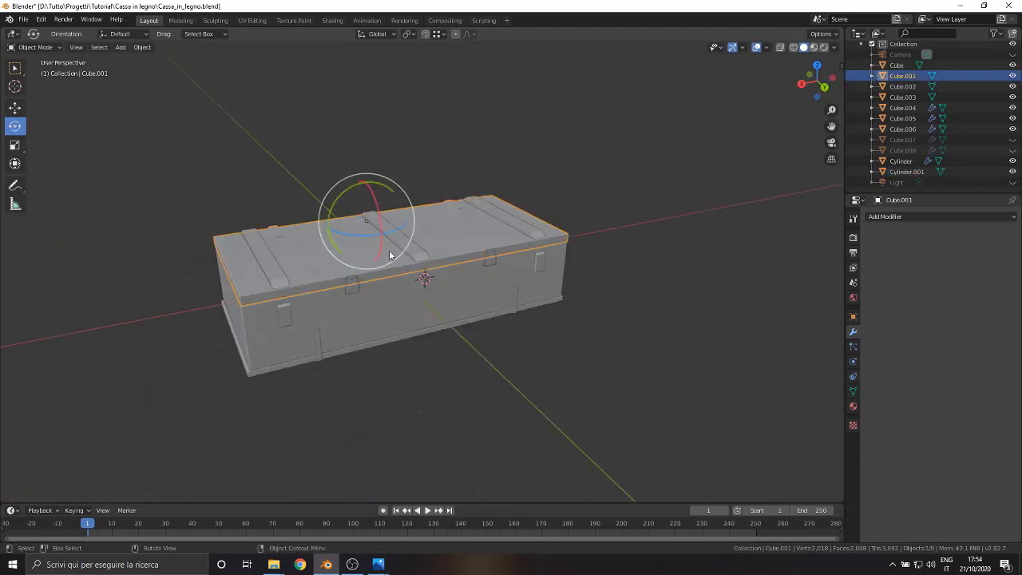
key(KP_Decimal)
middle_drag(496, 277, 449, 287)
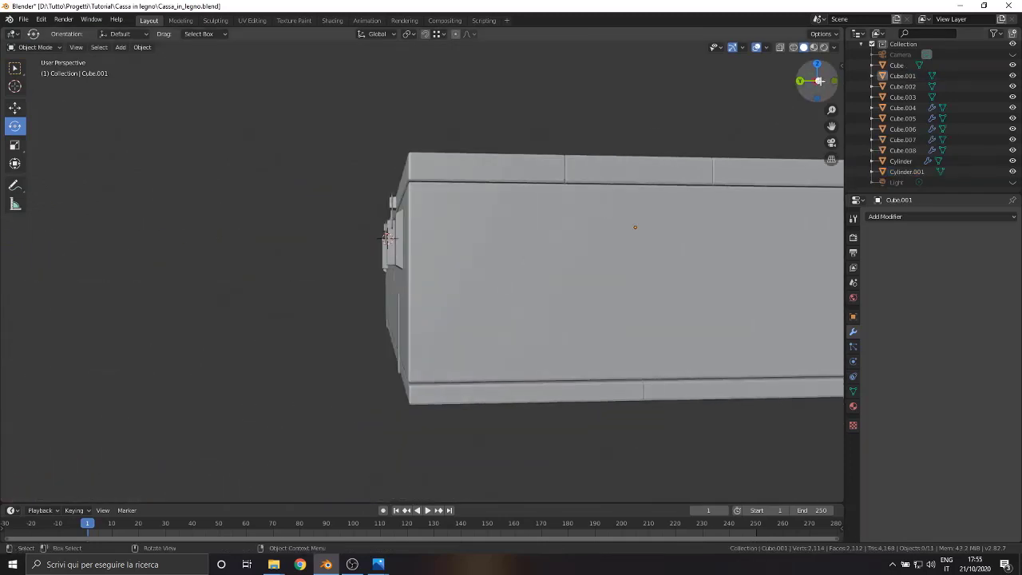
- Edit grip plate Cube.007 in wireframe and box-select its outer left edge
scroll(449, 287, up, 3)
scroll(424, 245, up, 2)
scroll(512, 261, up, 1)
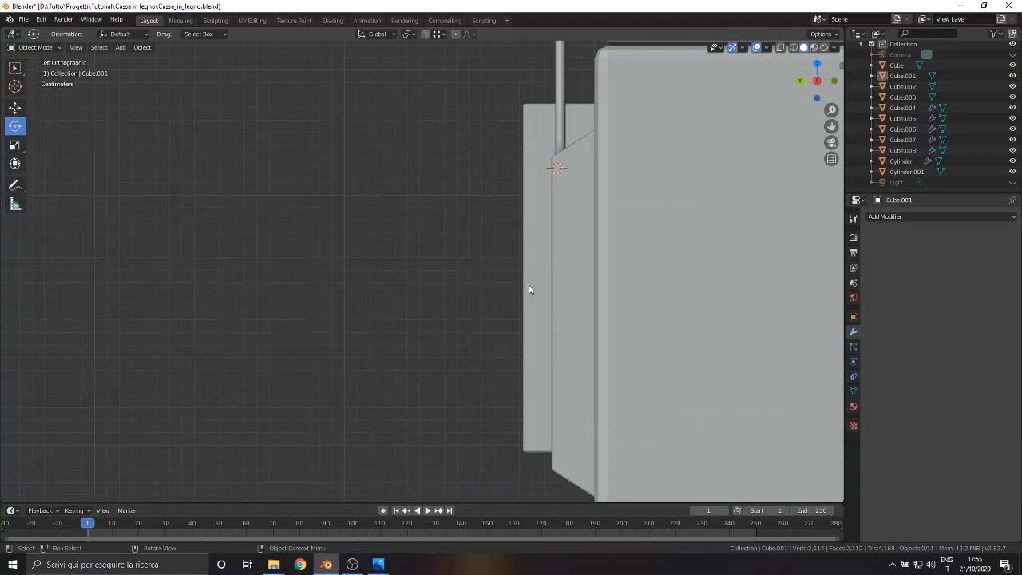
click(531, 290)
click(32, 47)
click(36, 71)
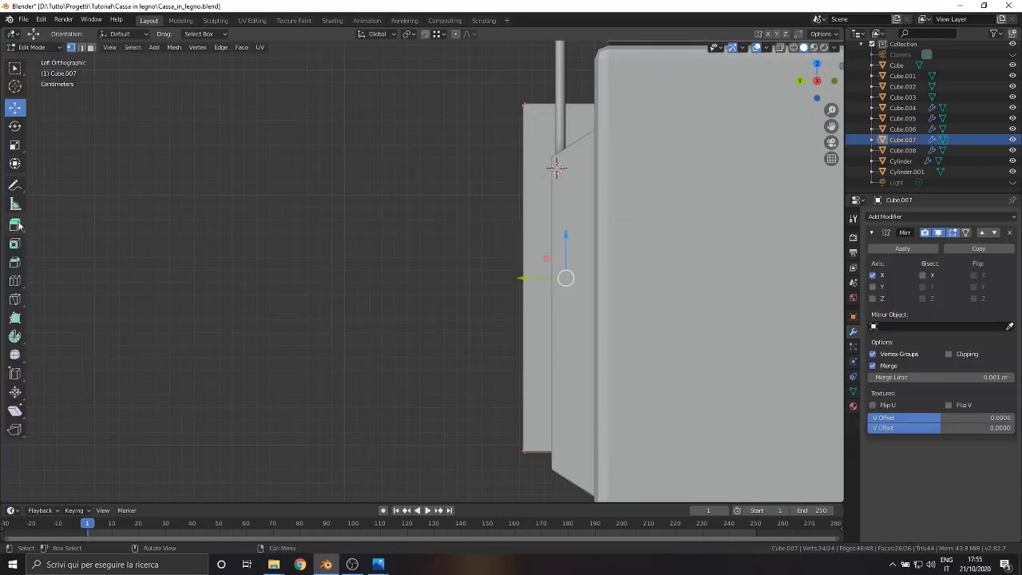
click(210, 313)
drag(424, 70, 545, 502)
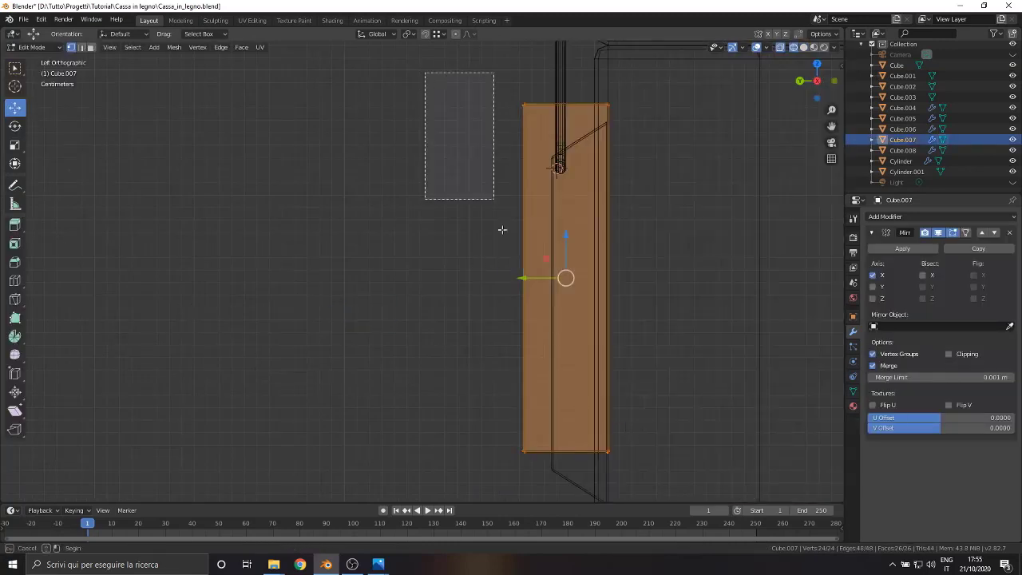
- Move Cube.007's outer edge along Y, correcting its offset to nearly zero
scroll(511, 279, down, 3)
scroll(570, 248, up, 3)
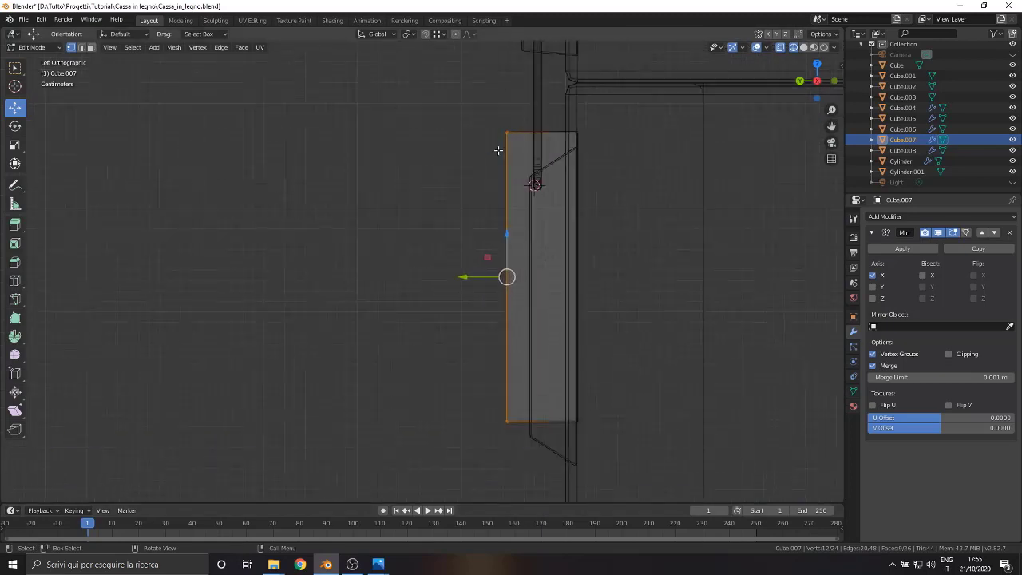
shift+middle_drag(540, 201, 497, 281)
key(g)
key(y)
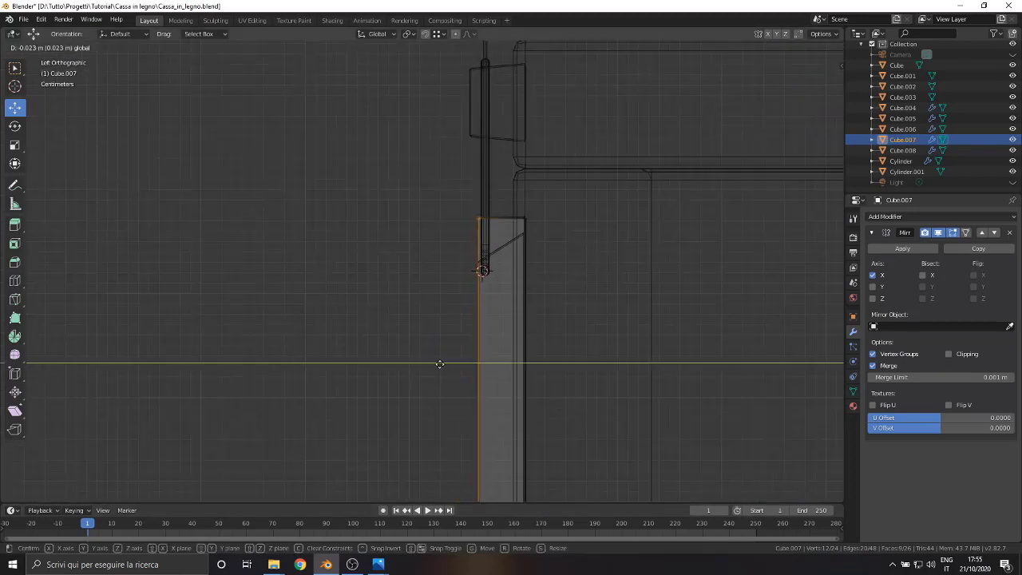
click(440, 365)
mouse_move(374, 155)
middle_down()
mouse_move(564, 233)
mouse_move(712, 94)
middle_up()
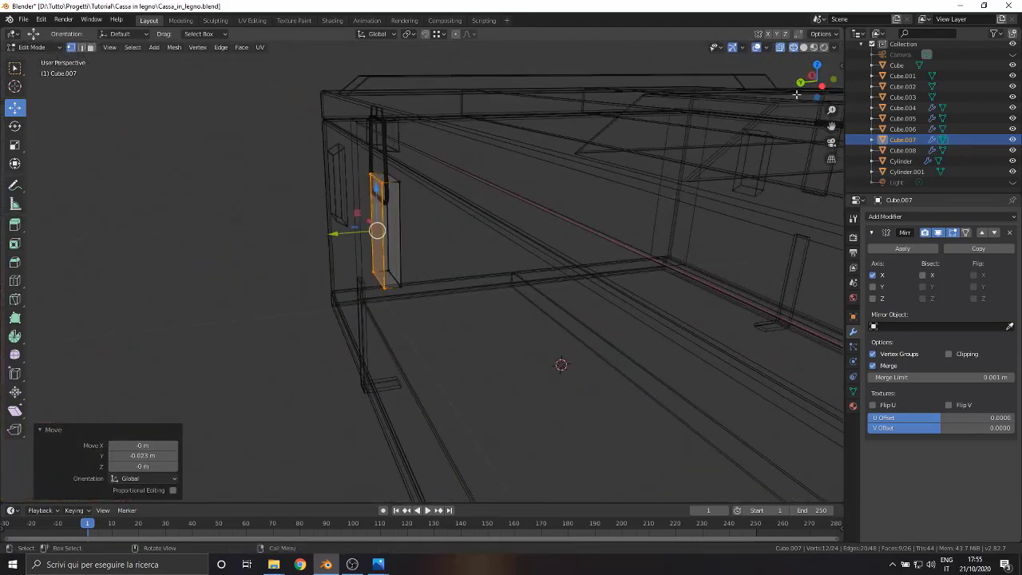
key(ctrl+KP_3)
scroll(660, 167, up, 3)
scroll(512, 376, up, 1)
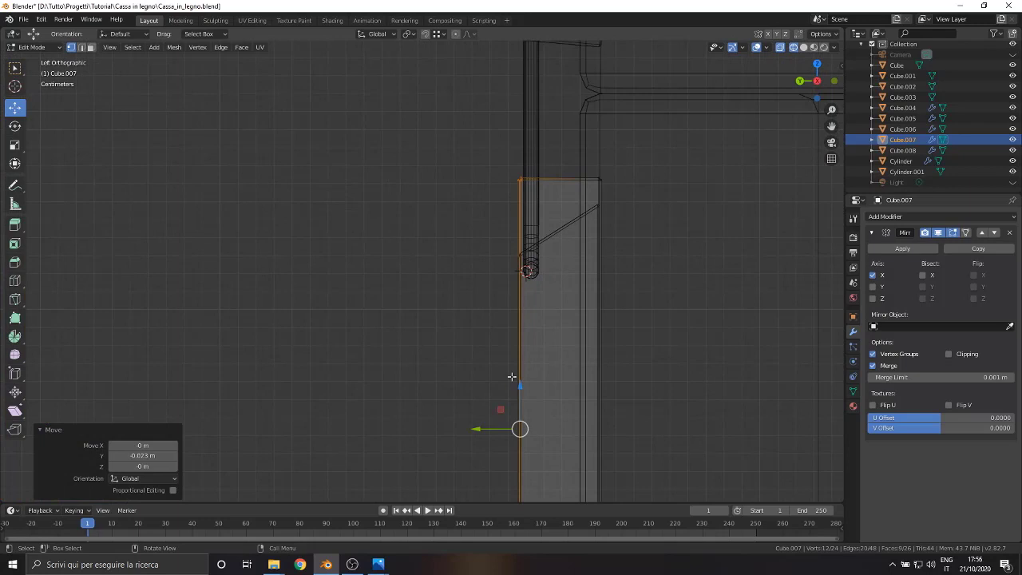
click(477, 429)
scroll(549, 283, down, 2)
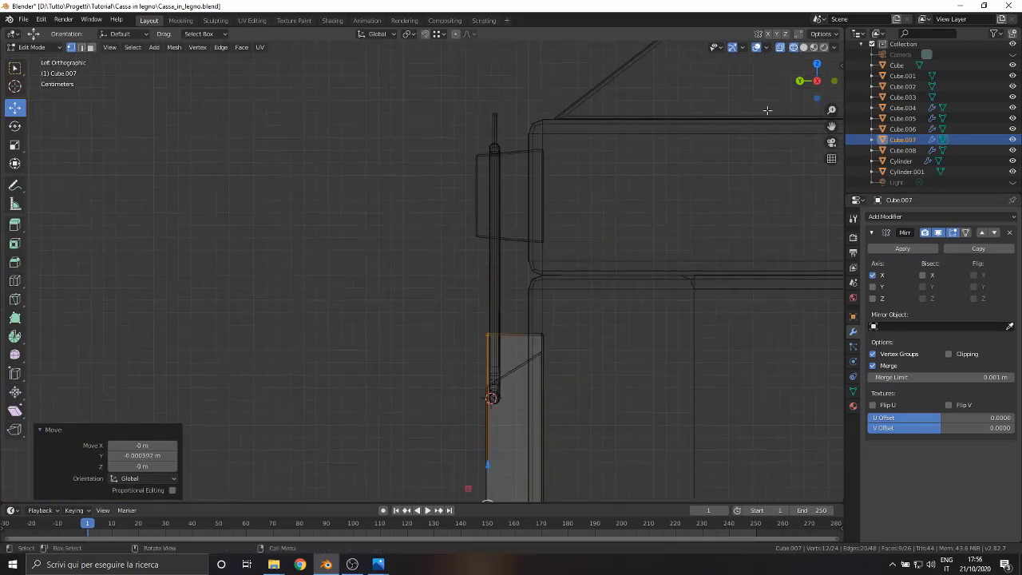
- With snapping on, move upper plate Cube.008's left edge toward the tube
click(32, 47)
click(36, 61)
click(469, 182)
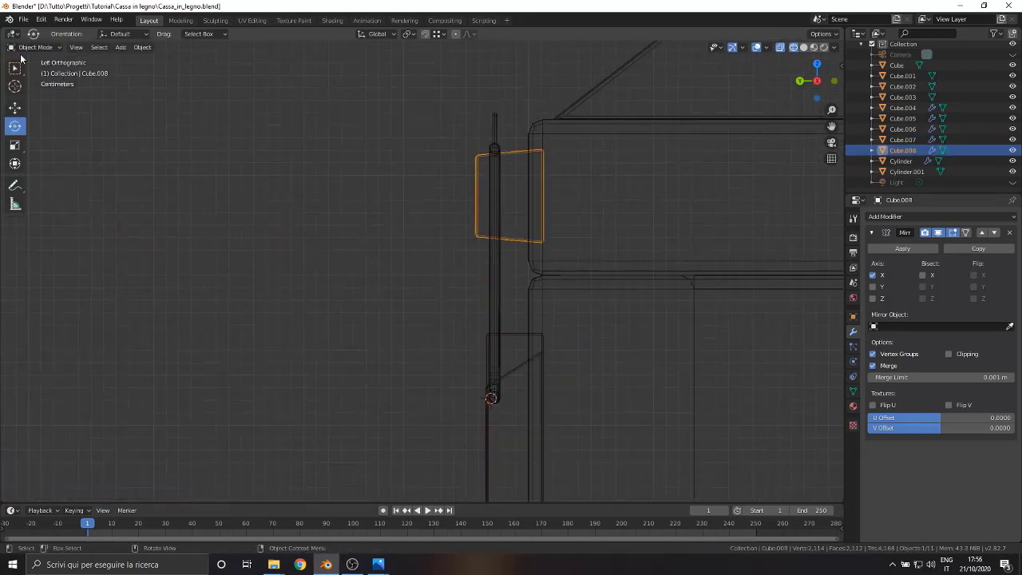
click(32, 47)
click(36, 75)
drag(434, 121, 486, 251)
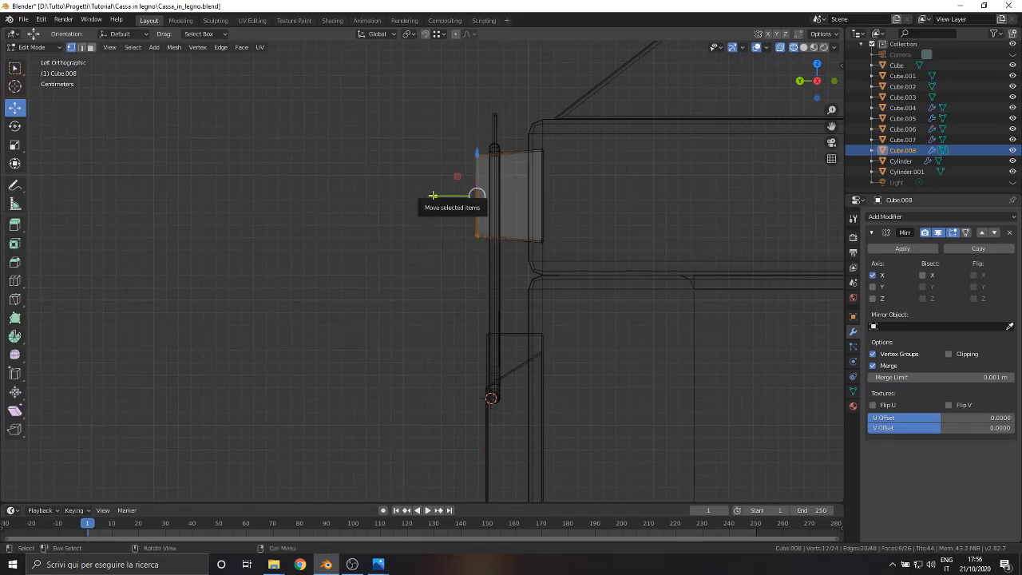
click(425, 34)
scroll(472, 420, up, 2)
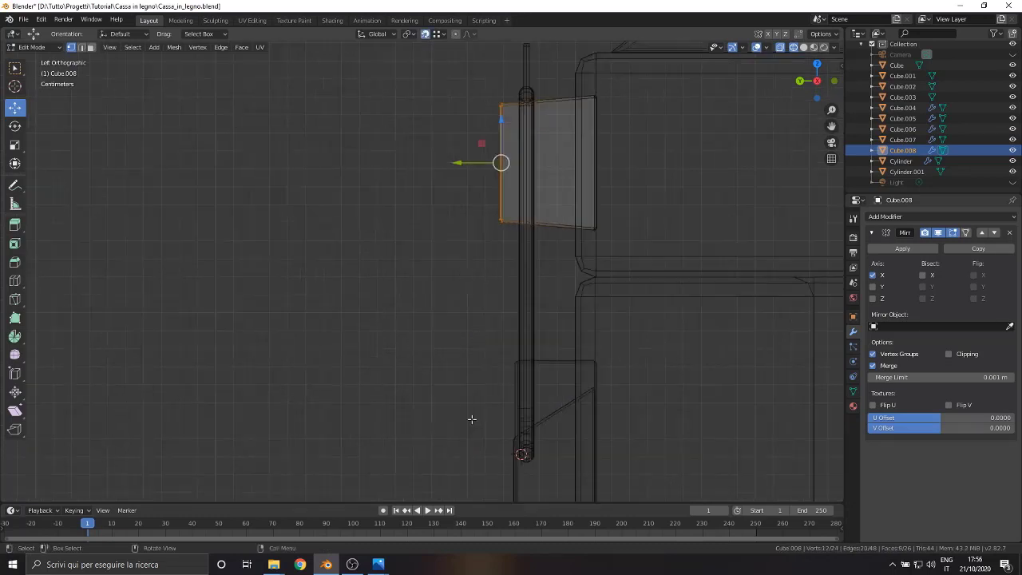
drag(459, 165, 475, 163)
scroll(527, 277, down, 2)
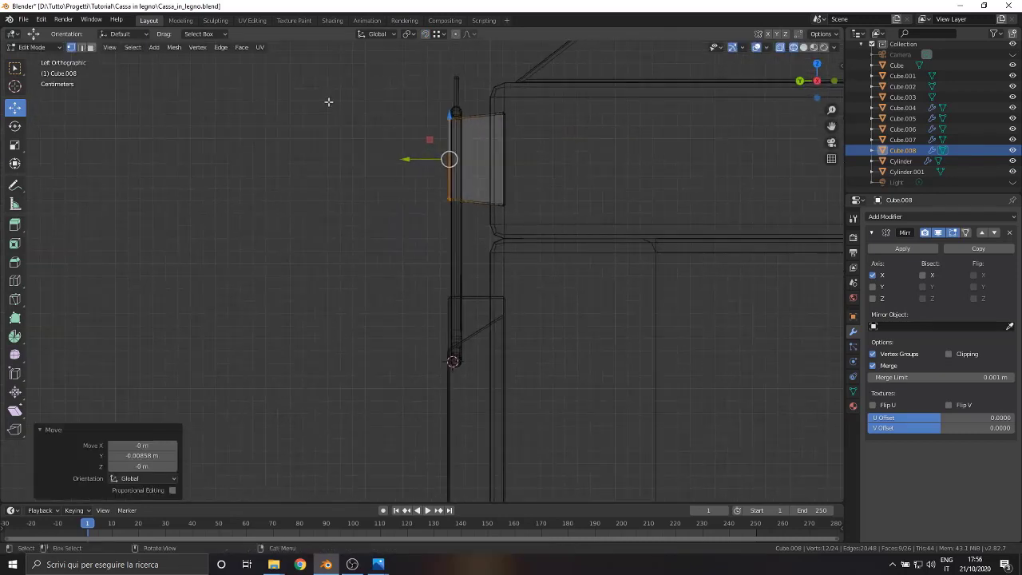
- Slide the handle tube Cylinder.001's mesh sideways along Y
click(31, 48)
click(28, 61)
mouse_move(330, 53)
mouse_down()
mouse_move(418, 326)
mouse_move(445, 269)
mouse_up()
click(32, 48)
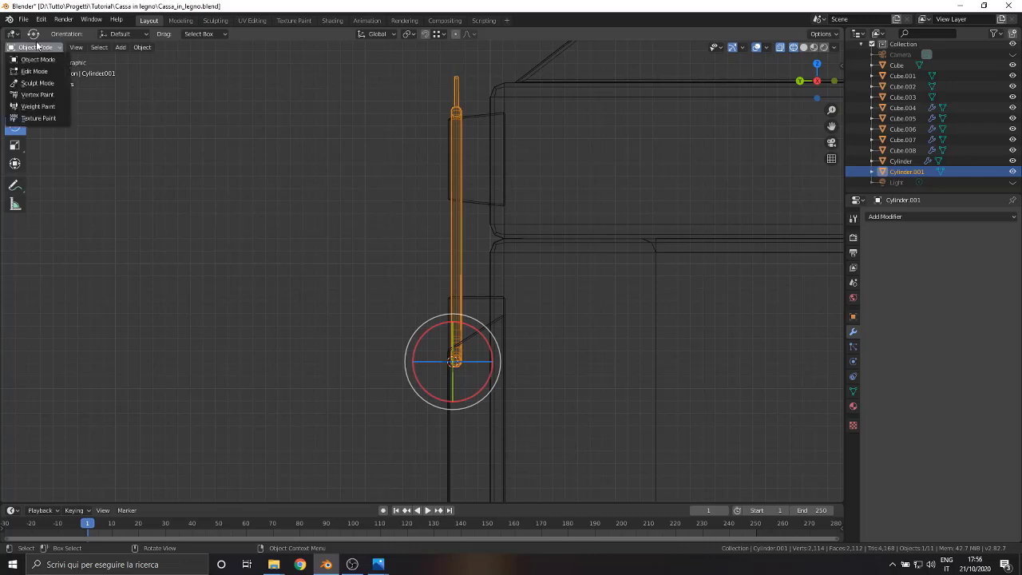
click(28, 72)
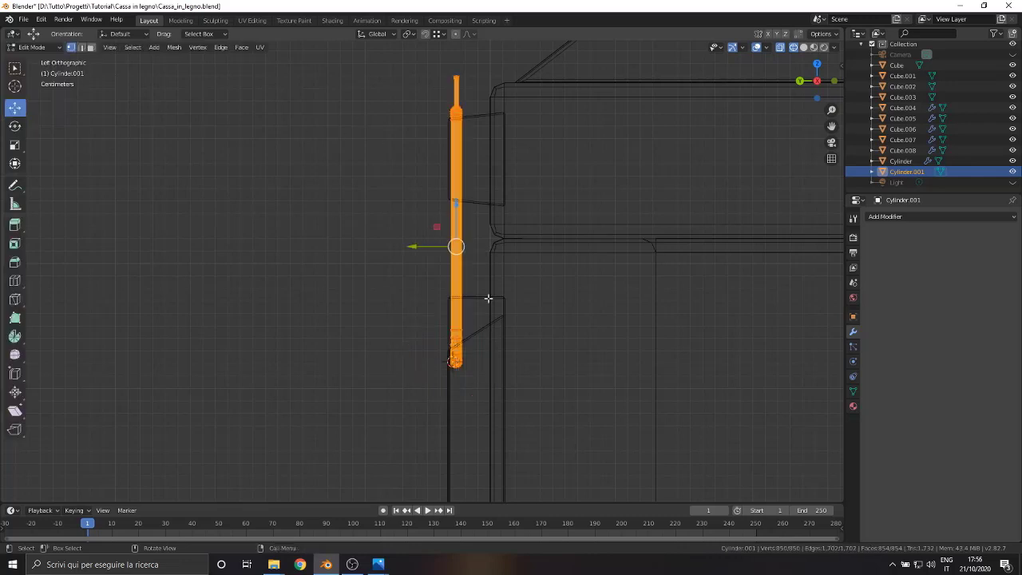
scroll(479, 287, up, 1)
drag(422, 243, 448, 242)
- Move Cube.008's left edge again so it sits against the tube
click(32, 47)
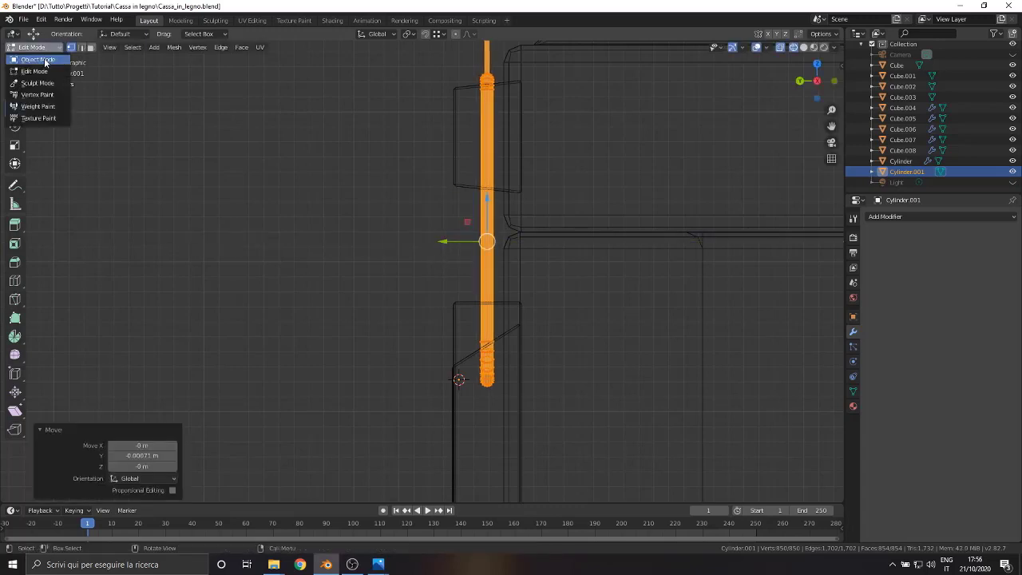
click(32, 53)
click(456, 119)
click(32, 46)
click(32, 64)
drag(387, 65, 471, 226)
drag(411, 136, 423, 137)
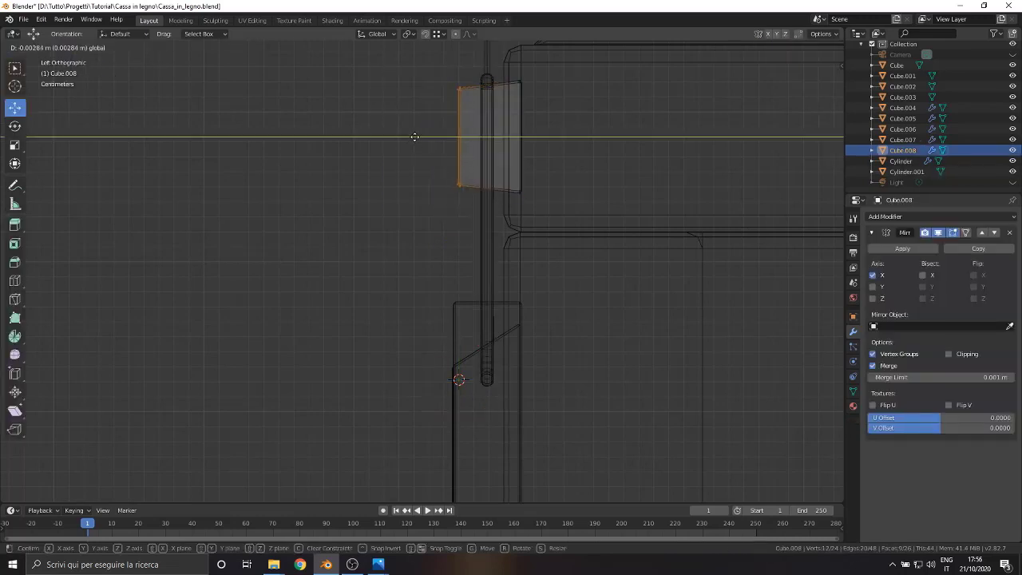
- Shift lower plate Cube.007's left edge along Y against the tube
click(32, 46)
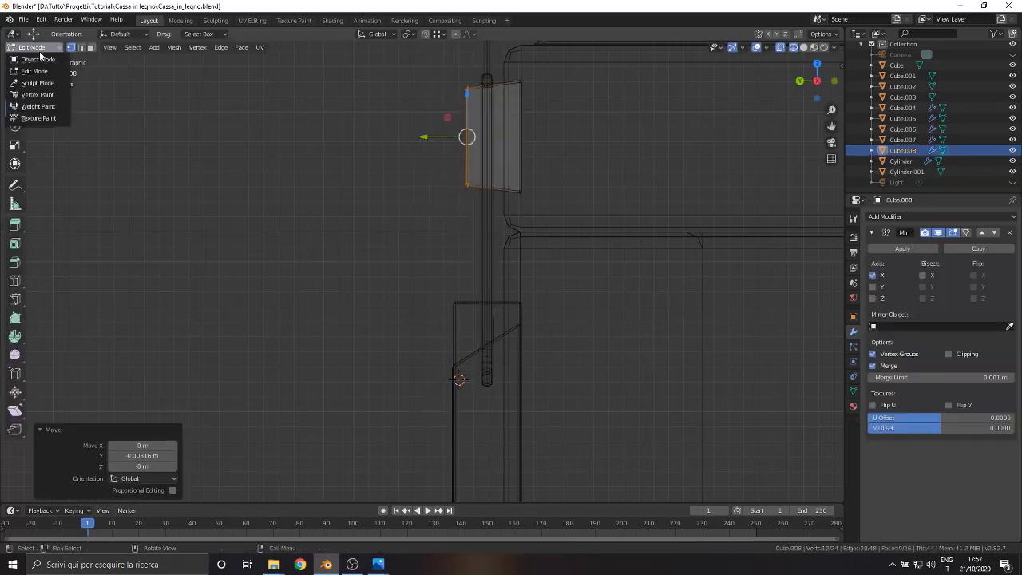
click(31, 53)
click(459, 308)
click(32, 47)
click(32, 64)
shift+middle_drag(391, 323, 417, 196)
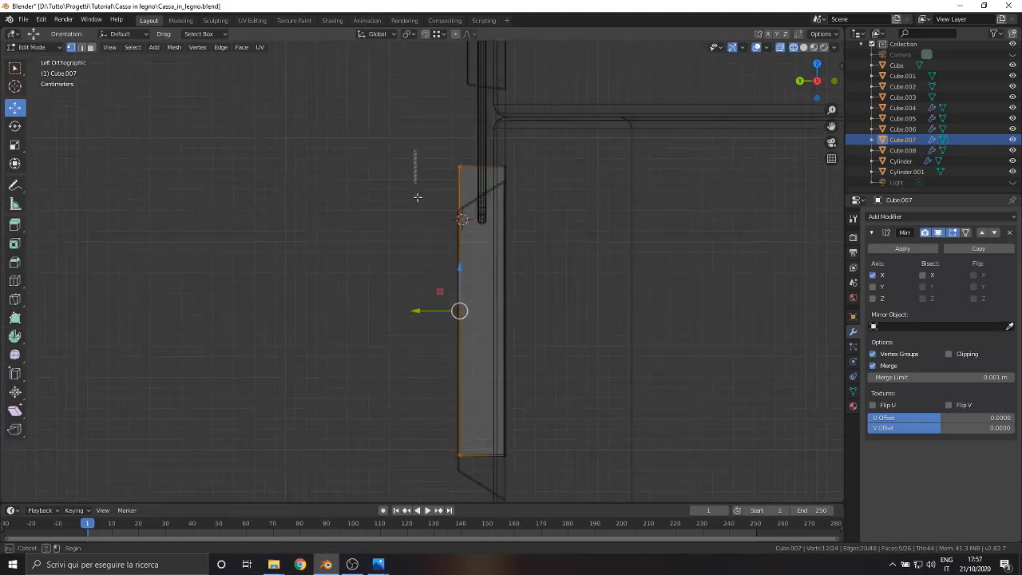
key(g)
key(y)
click(441, 327)
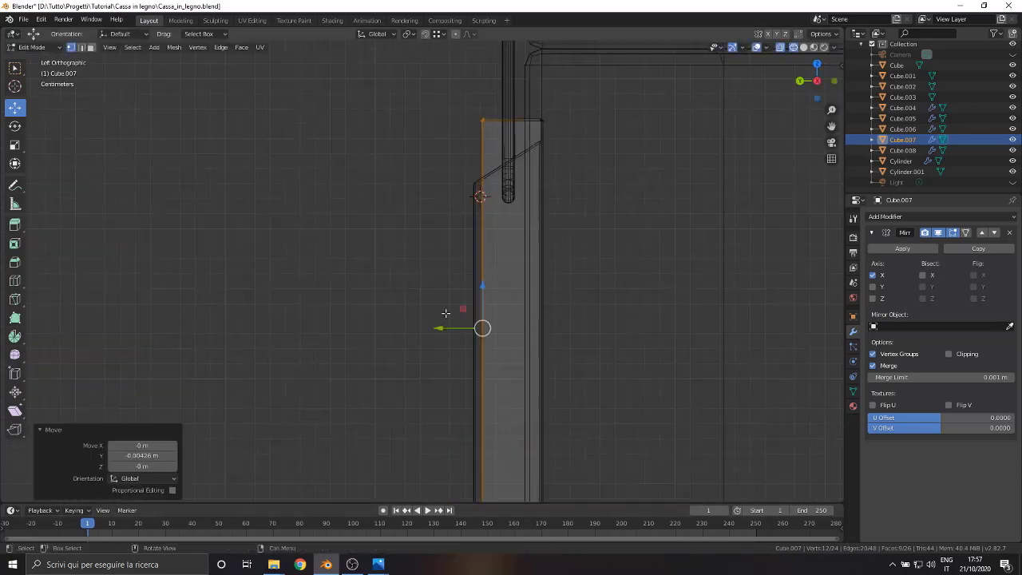
scroll(390, 279, down, 3)
click(32, 46)
- Return to Object Mode and switch the viewport back to solid shading
click(32, 53)
mouse_move(240, 280)
middle_down()
mouse_move(328, 263)
mouse_move(470, 297)
middle_up()
key(z)
click(433, 262)
- Set the 3D cursor's Y location to 0 in the sidebar
key(n)
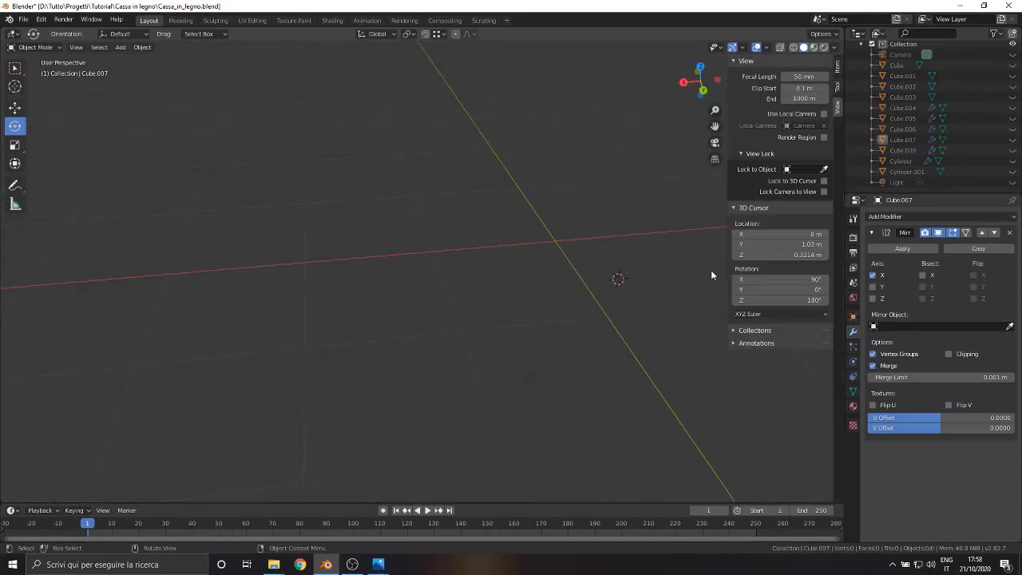
click(797, 244)
text(0)
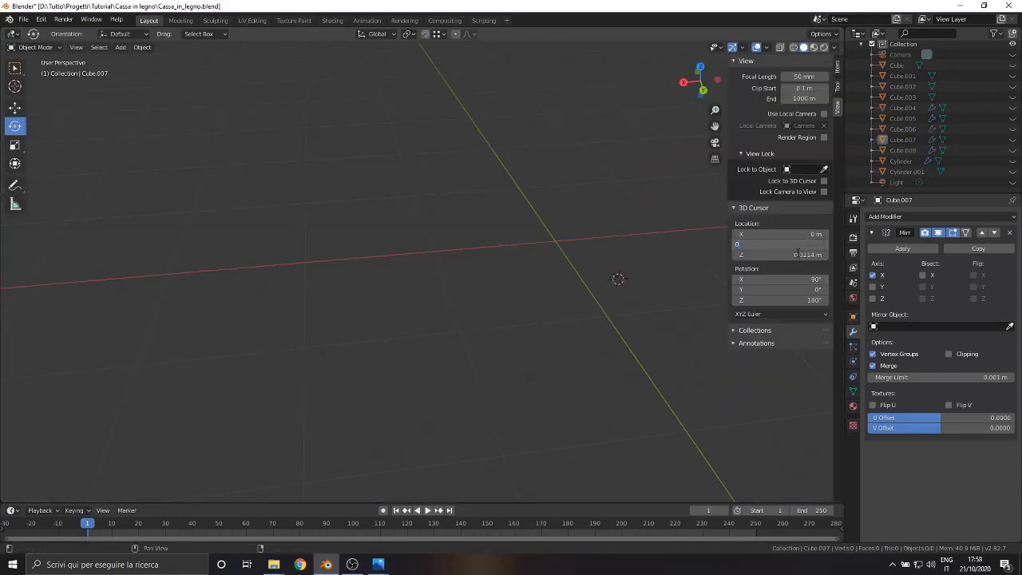
key(Tab)
text(0)
key(Return)
key(n)
scroll(358, 244, down, 3)
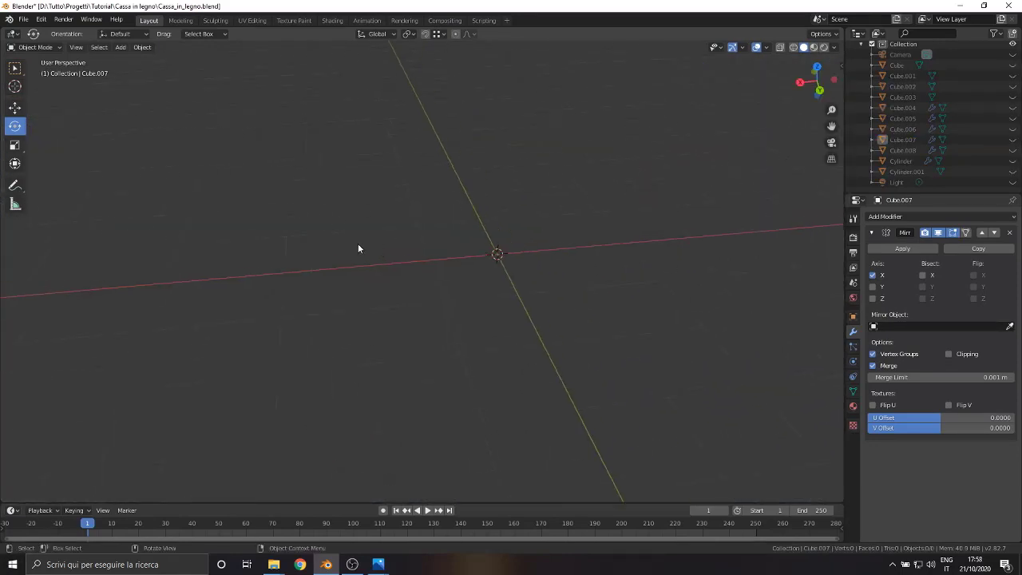
mouse_move(358, 248)
middle_down()
mouse_move(420, 222)
mouse_move(325, 240)
mouse_move(426, 234)
middle_up()
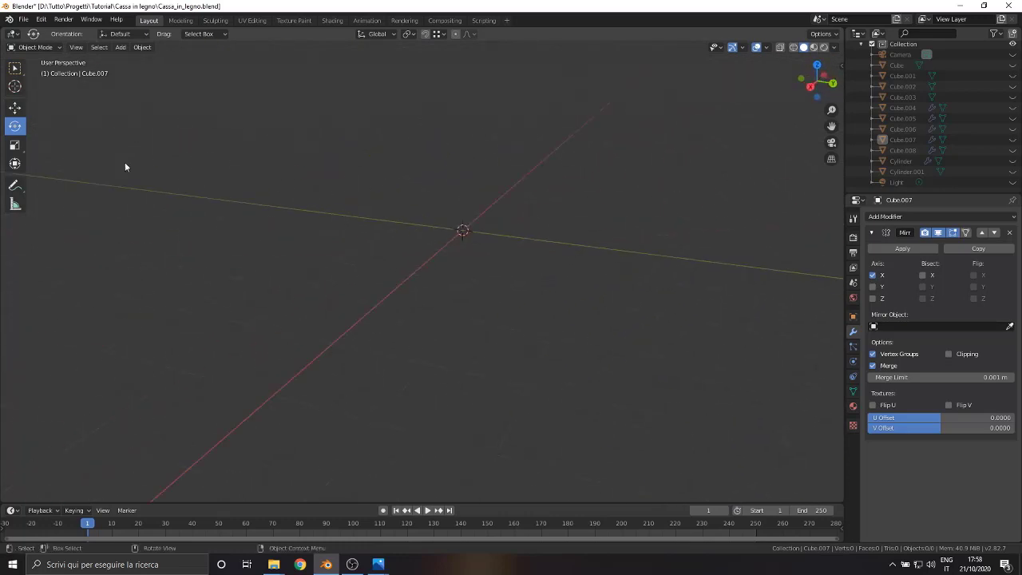
- Add a cylinder at the origin and scale its mesh down to 0.092
click(120, 47)
mouse_move(136, 59)
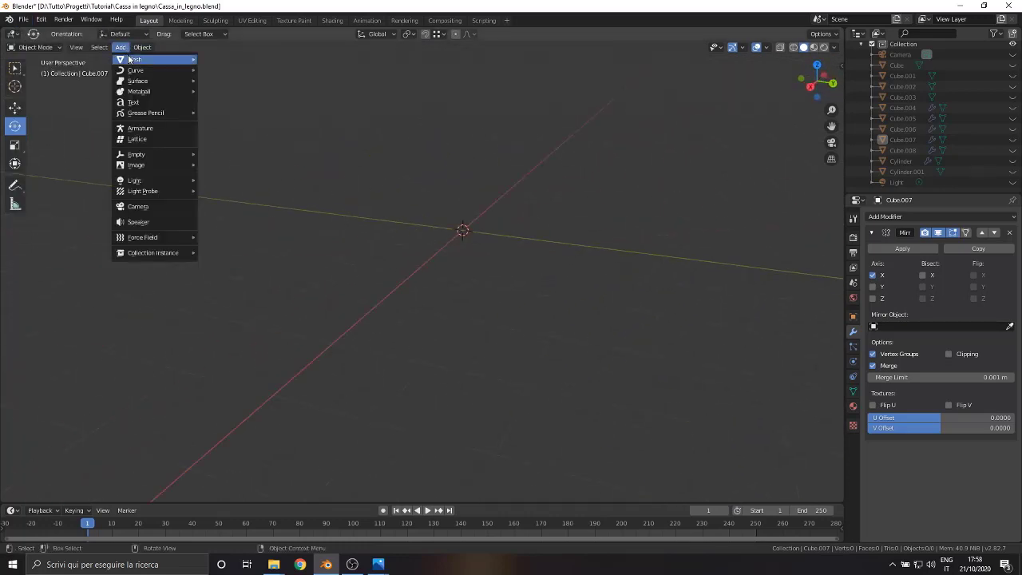
click(226, 113)
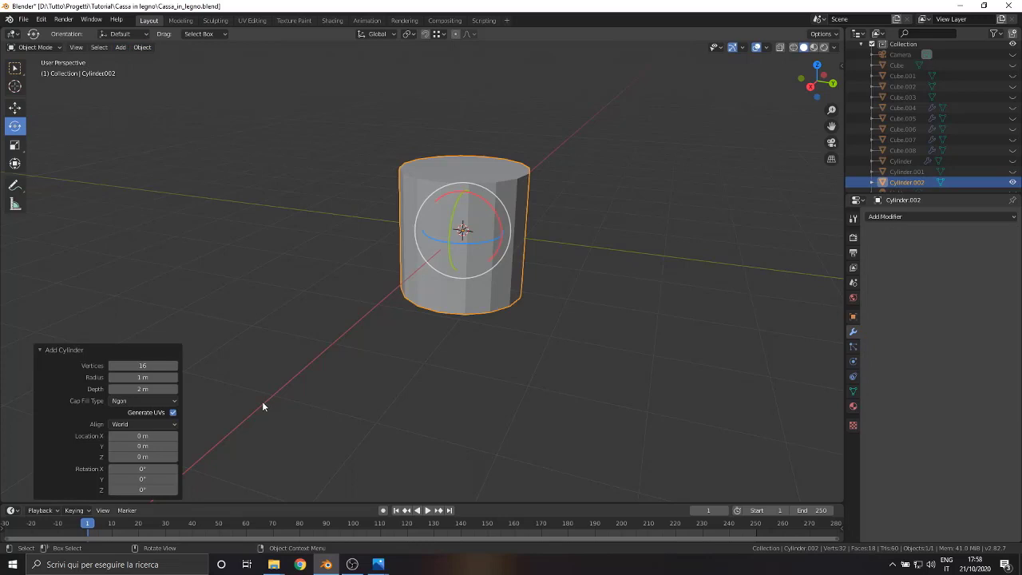
click(35, 47)
click(32, 70)
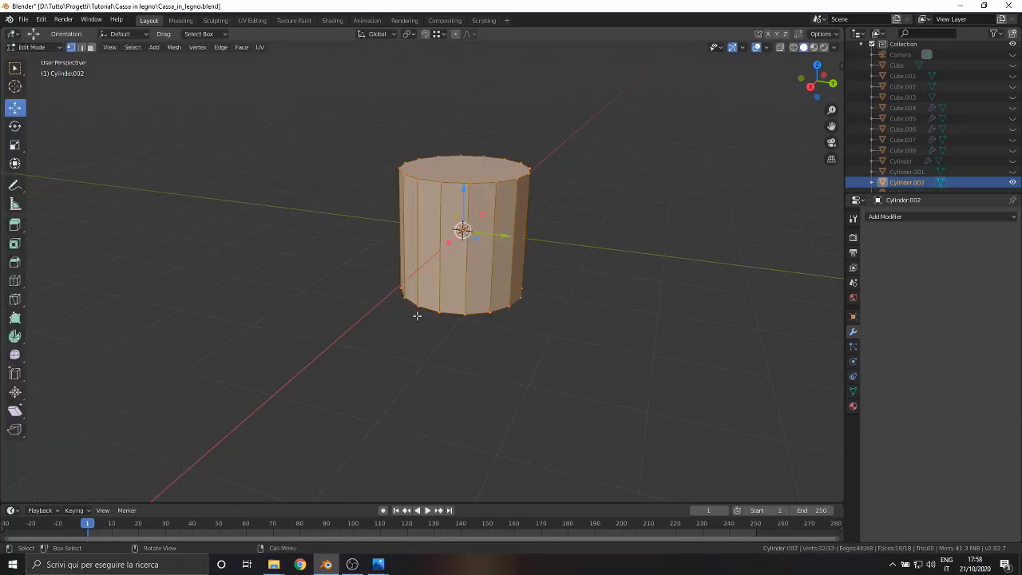
key(s)
click(465, 249)
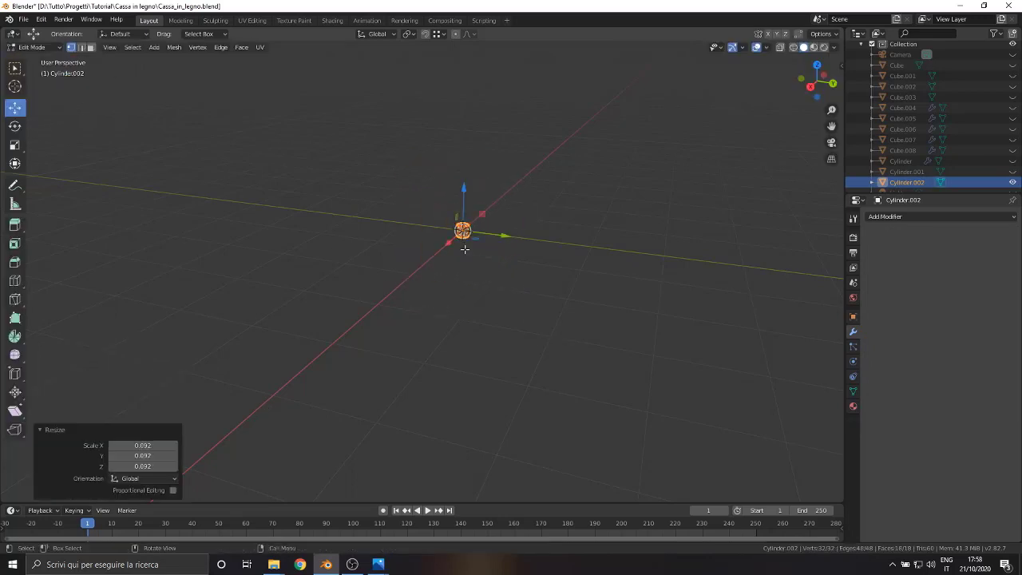
- Rotate the cylinder mesh 90° about X, viewed from the right
click(810, 86)
scroll(399, 192, up, 6)
click(18, 127)
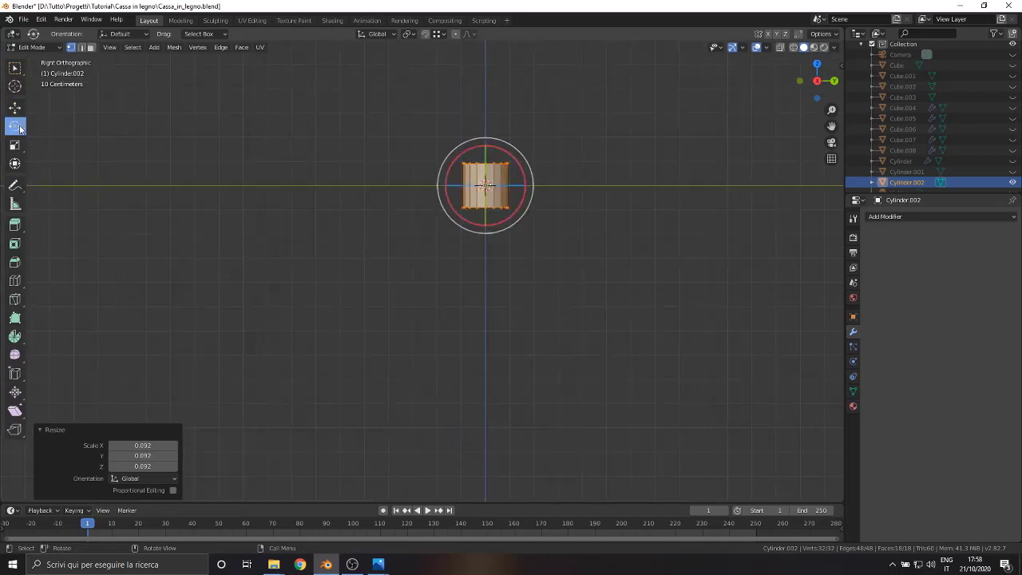
drag(447, 183, 489, 204)
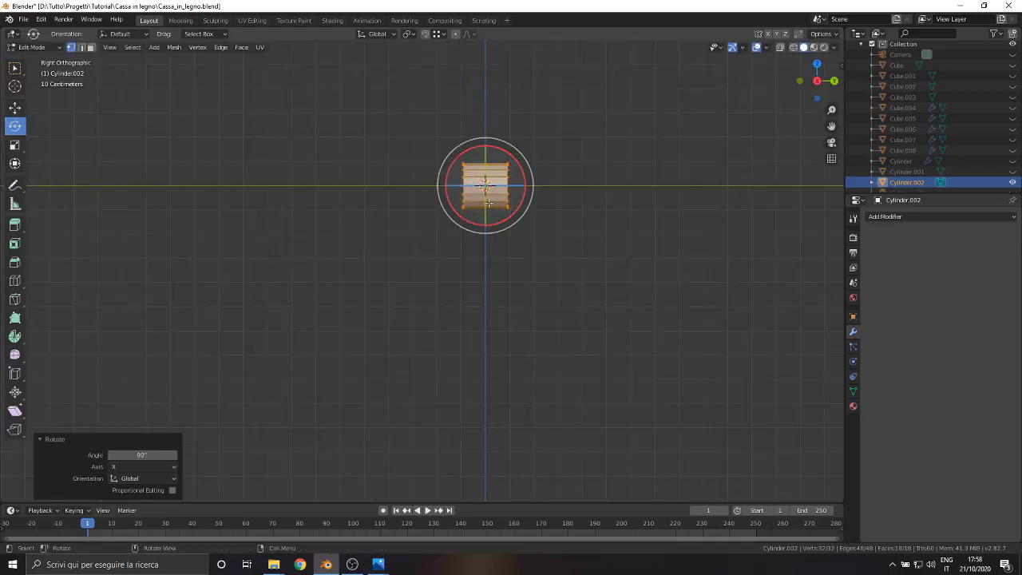
mouse_move(488, 204)
shift+middle_down()
mouse_move(543, 205)
mouse_move(424, 282)
mouse_move(434, 262)
shift+middle_up()
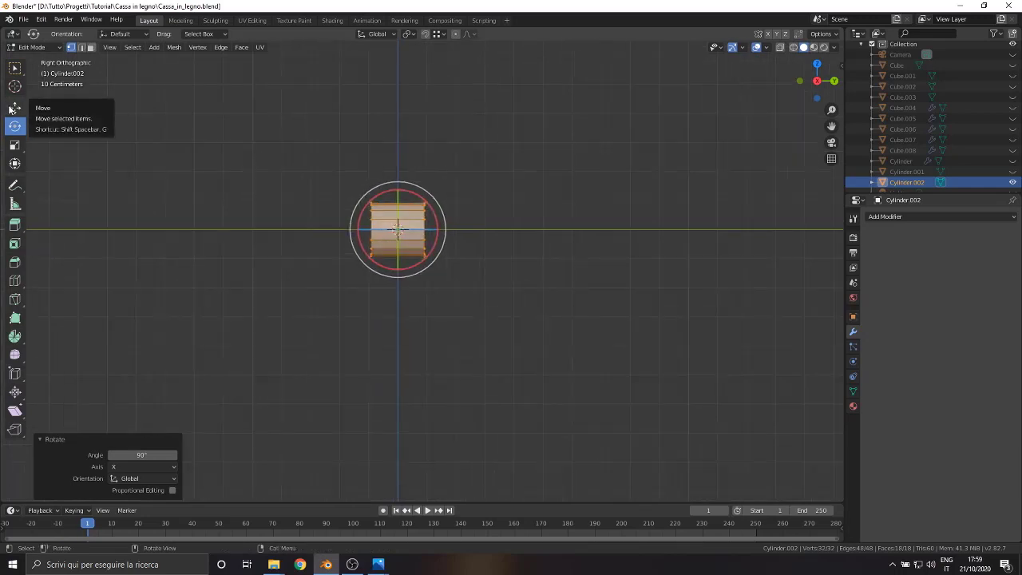
- Add a loop cut midway across the cylinder mesh
drag(304, 160, 377, 318)
drag(399, 174, 453, 303)
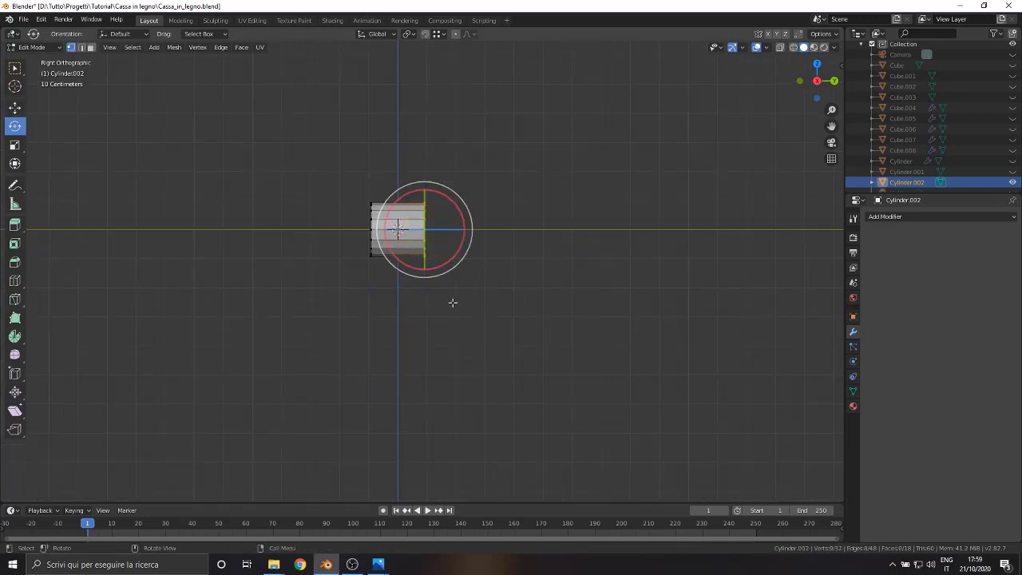
key(ctrl+r)
click(415, 195)
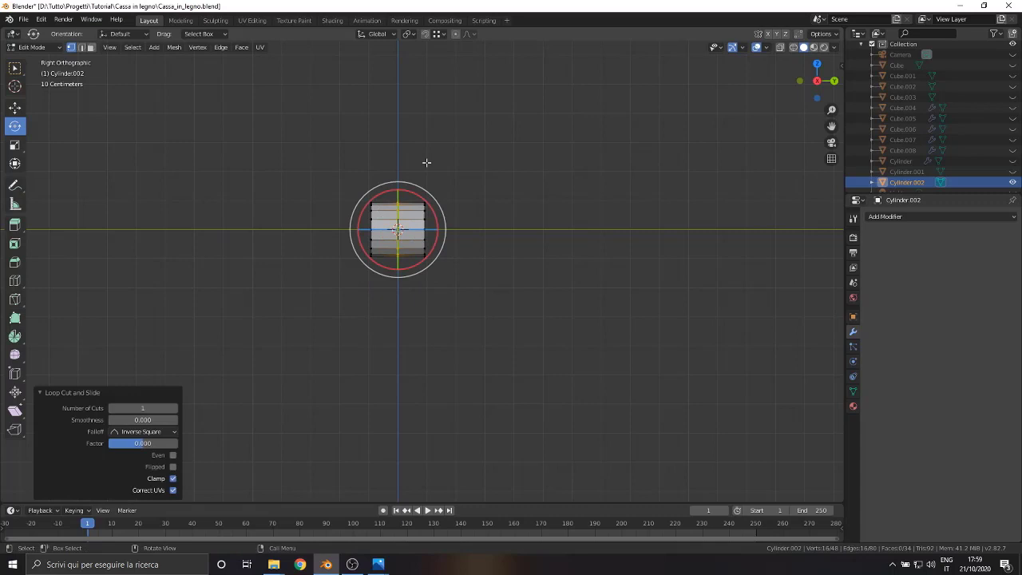
right_click(406, 341)
key(Escape)
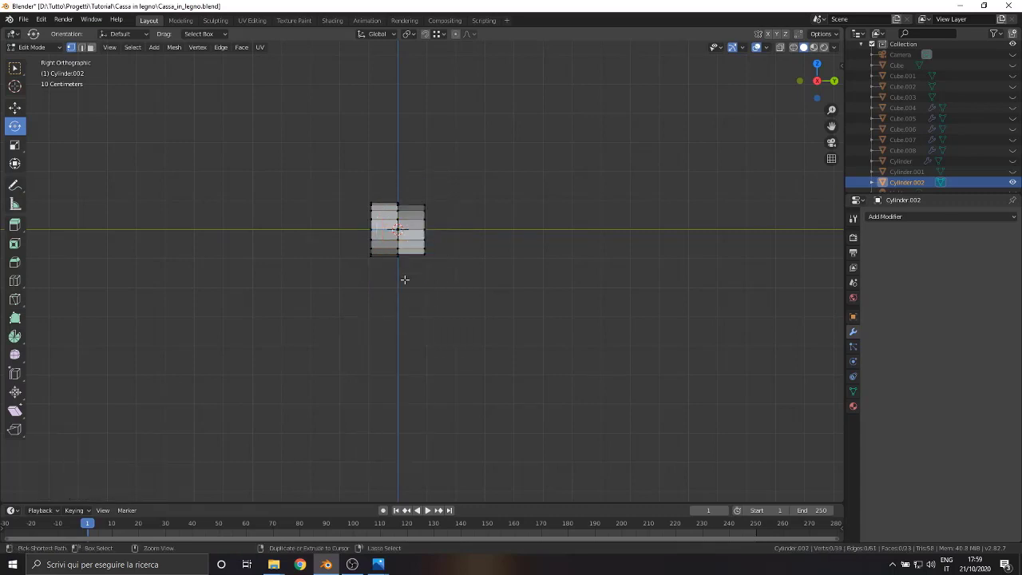
- Delete the right half of the vertices and select the remaining left column
drag(395, 171, 473, 299)
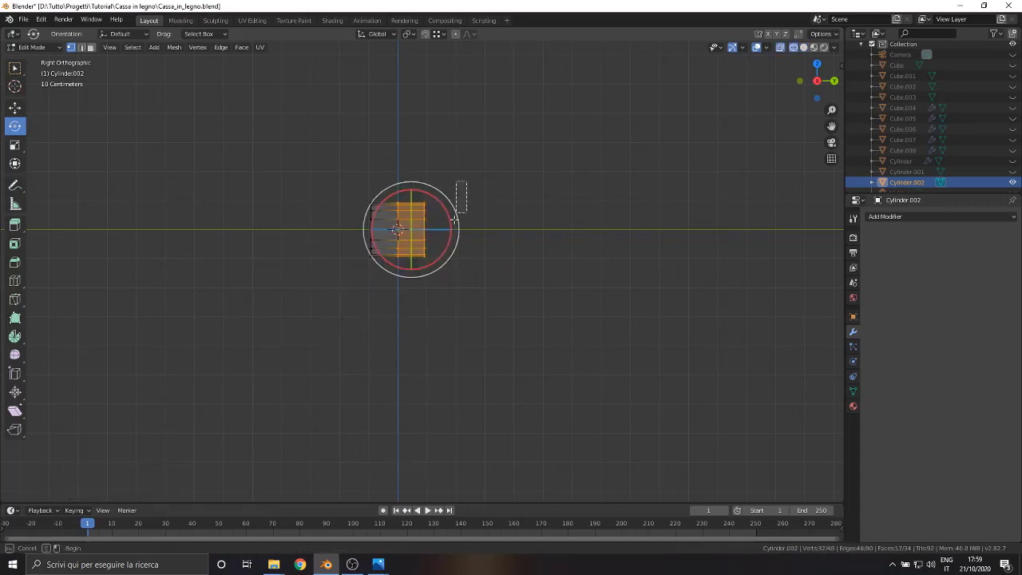
key(x)
click(417, 318)
drag(339, 171, 376, 302)
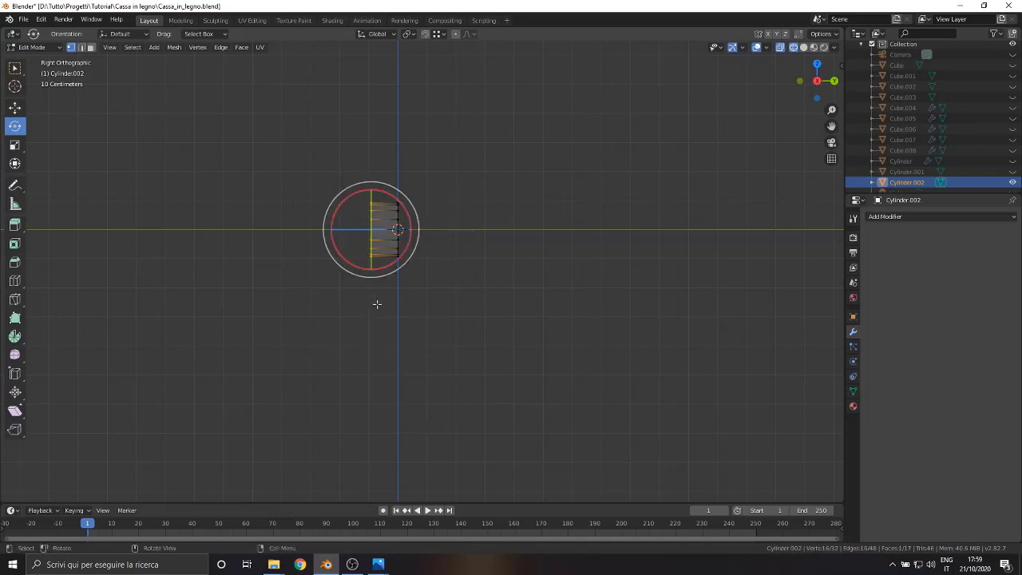
mouse_move(376, 304)
shift+middle_down()
mouse_move(378, 423)
mouse_move(338, 360)
mouse_move(336, 263)
shift+middle_up()
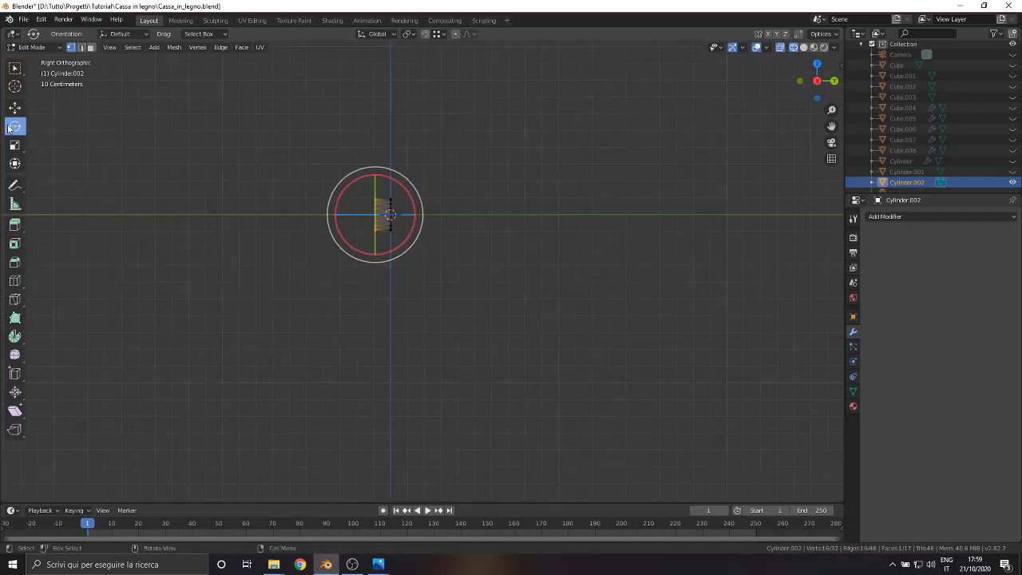
- Stretch the tube by moving its end column to Y -1.02 m in Right Ortho
click(15, 107)
drag(417, 214, 241, 218)
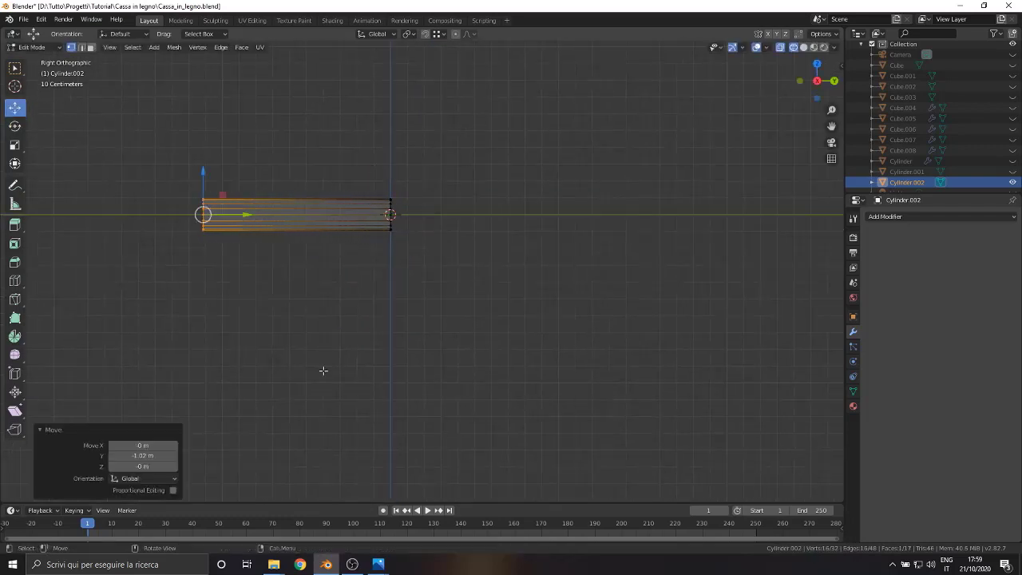
middle_drag(322, 369, 360, 320)
click(831, 88)
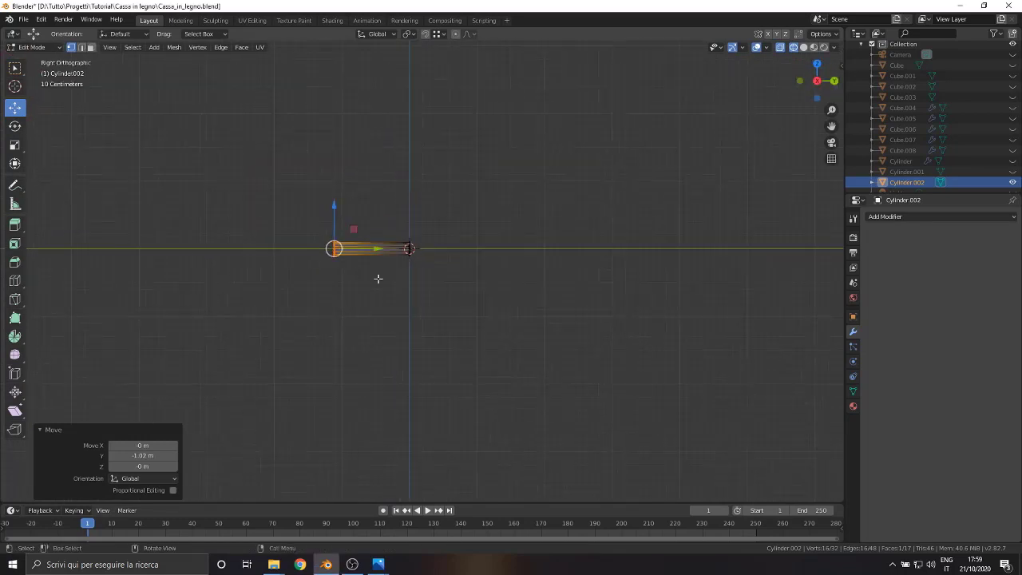
shift+middle_drag(376, 278, 454, 273)
drag(481, 259, 387, 250)
- Spin the end ring into an initial -100° bend with more steps and a shifted centre
scroll(415, 259, up, 2)
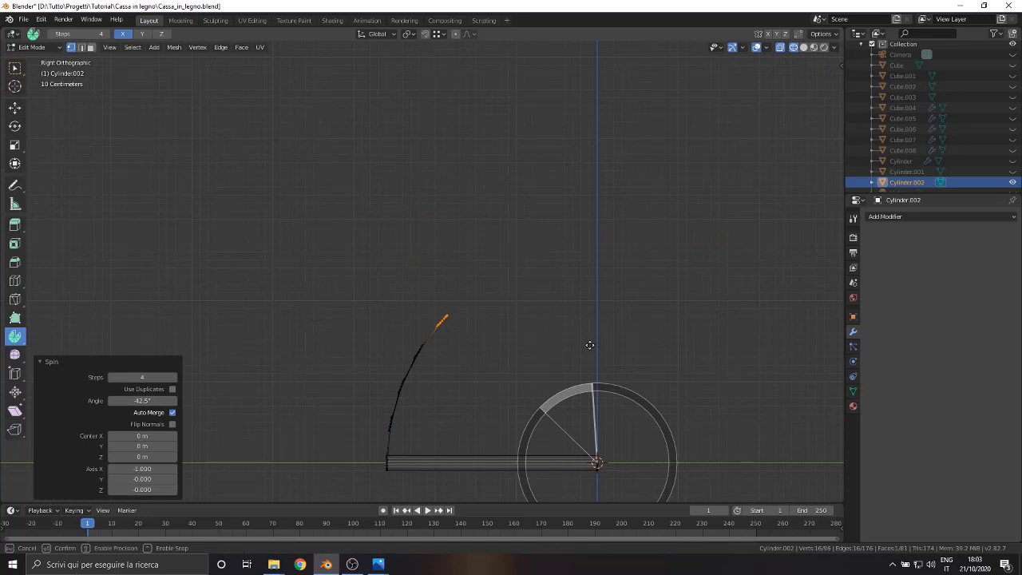
click(589, 345)
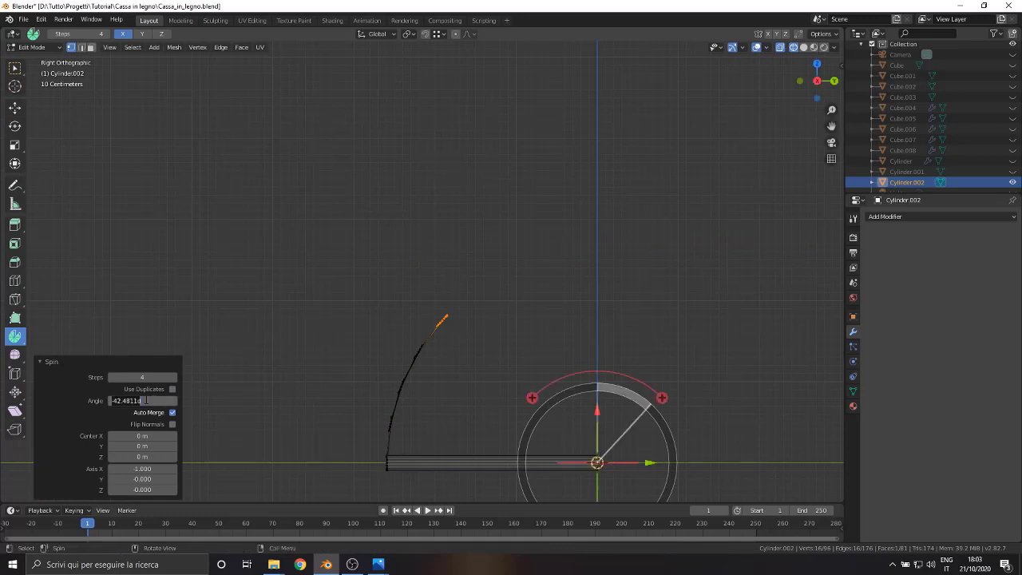
key(Return)
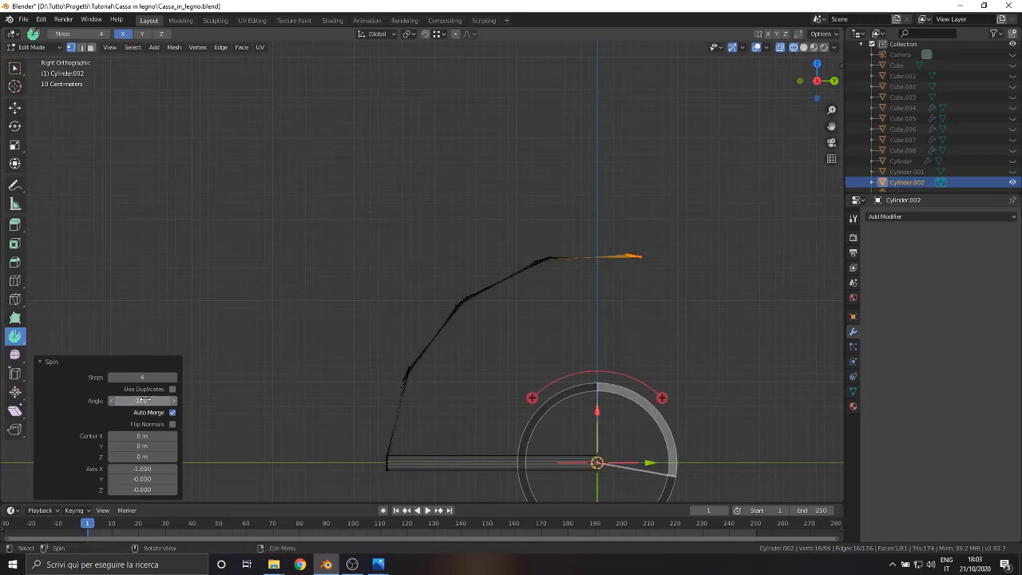
mouse_move(154, 447)
mouse_down()
mouse_move(120, 448)
mouse_move(176, 457)
mouse_move(112, 446)
mouse_move(172, 445)
mouse_move(111, 457)
mouse_move(115, 446)
mouse_move(164, 457)
mouse_move(120, 457)
mouse_up()
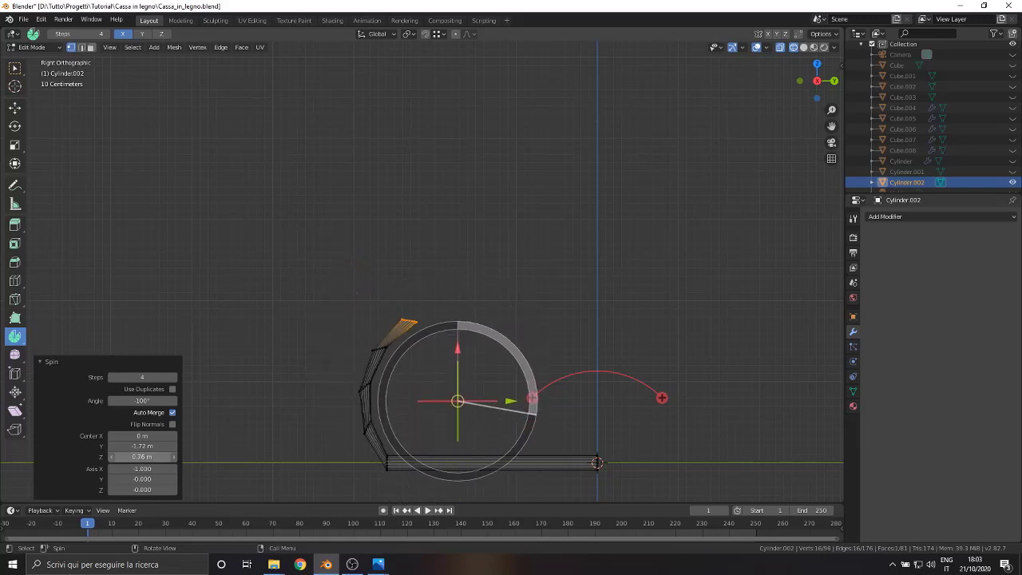
click(142, 377)
text(8)
key(Return)
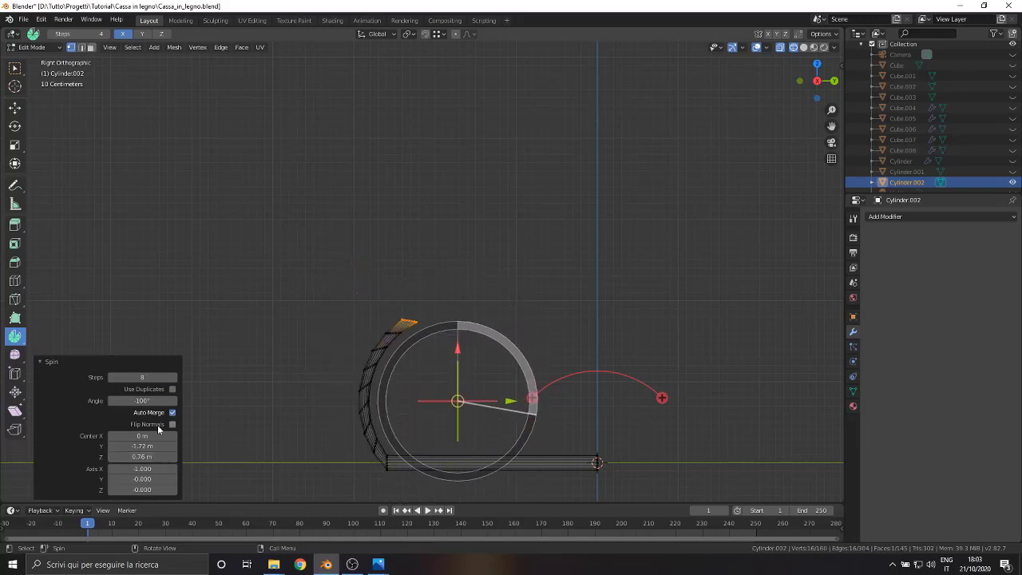
- Refine the bend to -120° with an adjusted spin centre, then confirm and deselect
mouse_move(150, 449)
mouse_down()
mouse_move(127, 449)
mouse_move(163, 457)
mouse_move(134, 457)
mouse_up()
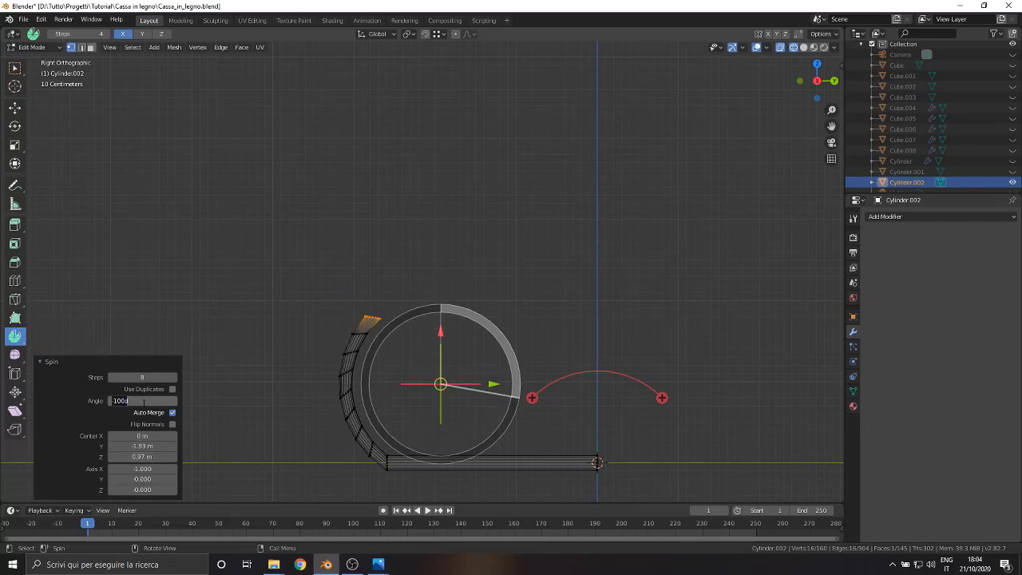
key(Return)
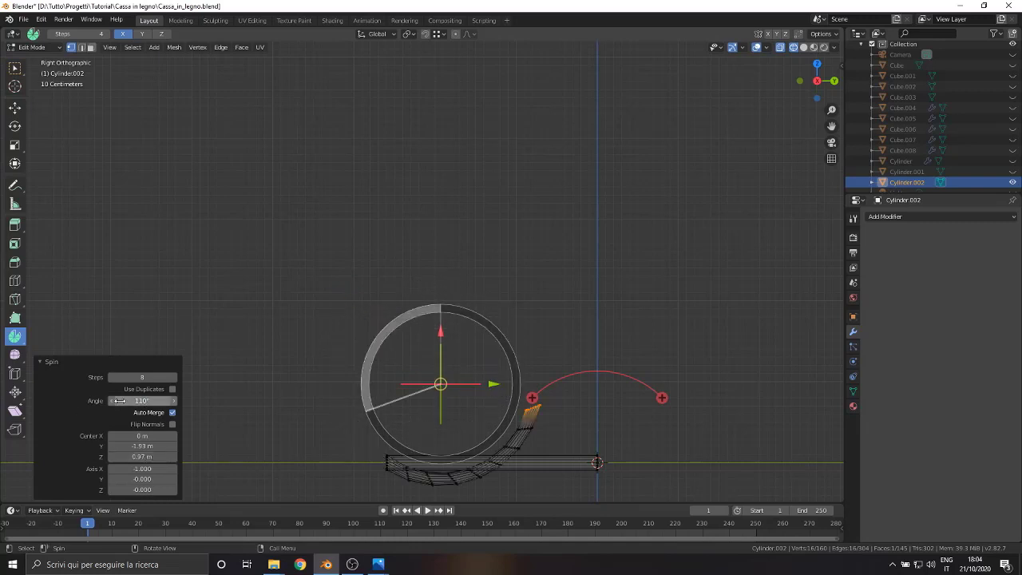
text(120)
key(Return)
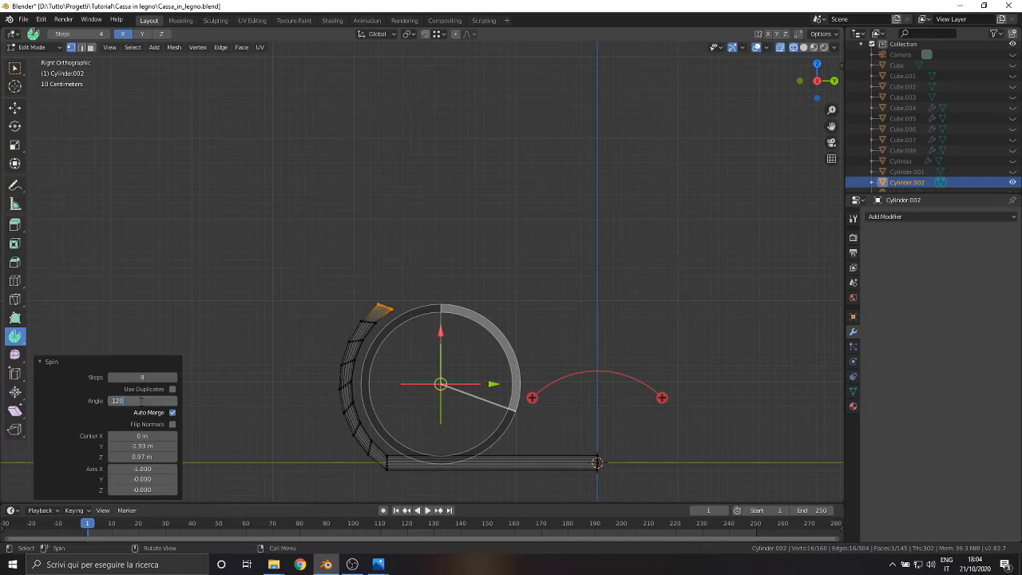
key(Return)
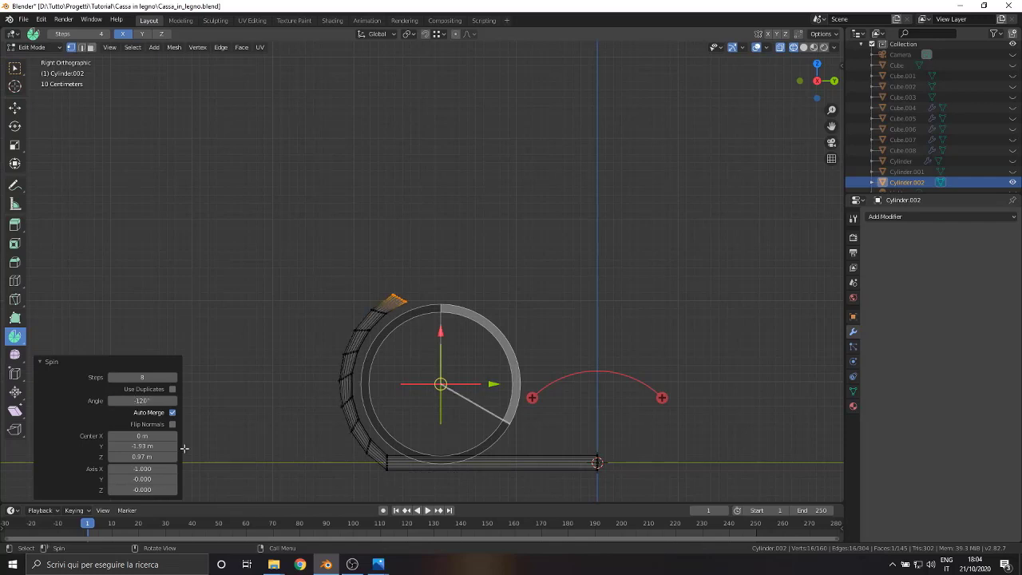
mouse_move(141, 447)
mouse_down()
mouse_move(96, 447)
mouse_move(132, 446)
mouse_move(128, 457)
mouse_up()
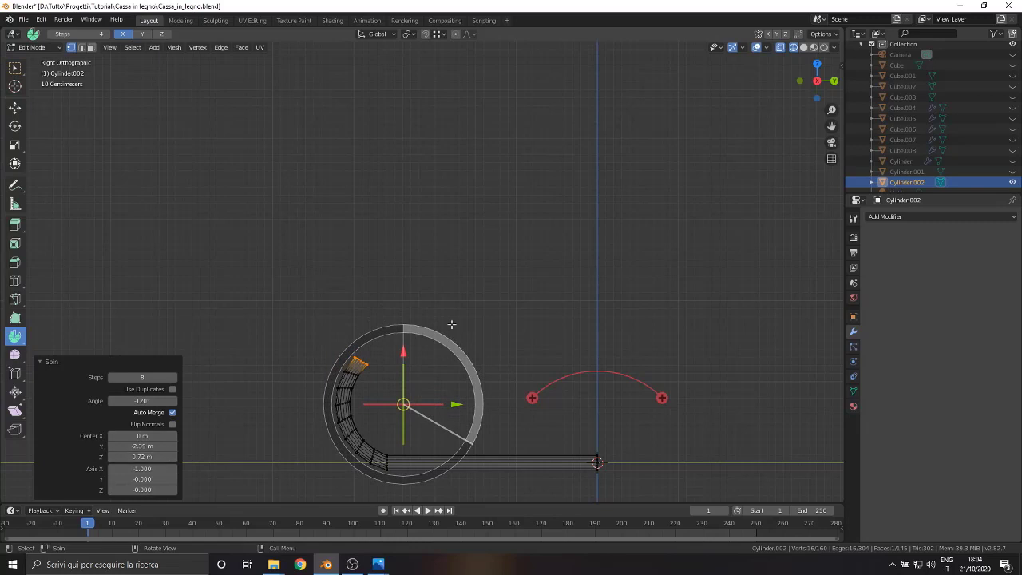
drag(132, 446, 127, 445)
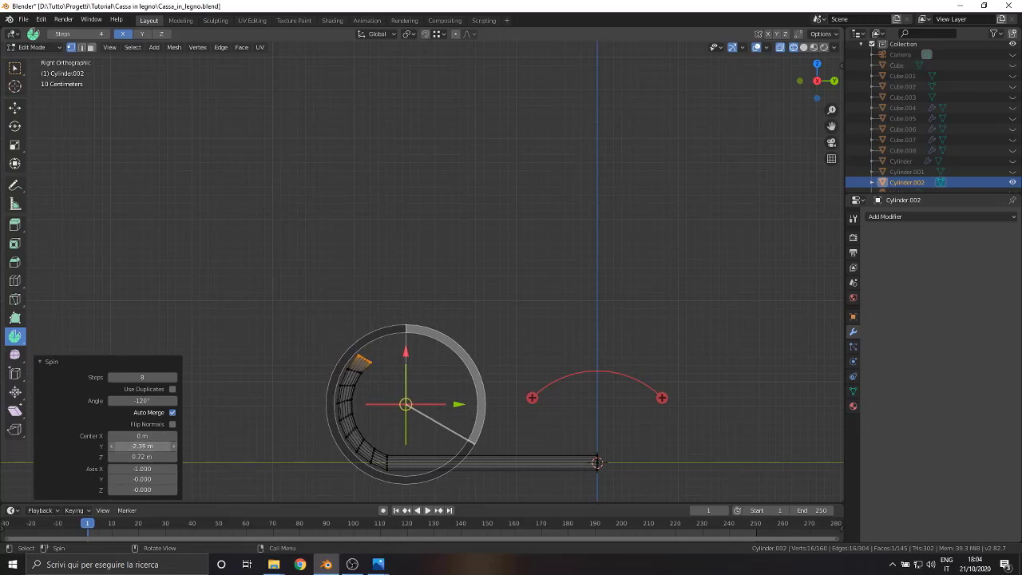
click(278, 347)
- Select the bend's end ring, try a 0.639 m straight extrusion, then undo it
key(shift+space)
key(g)
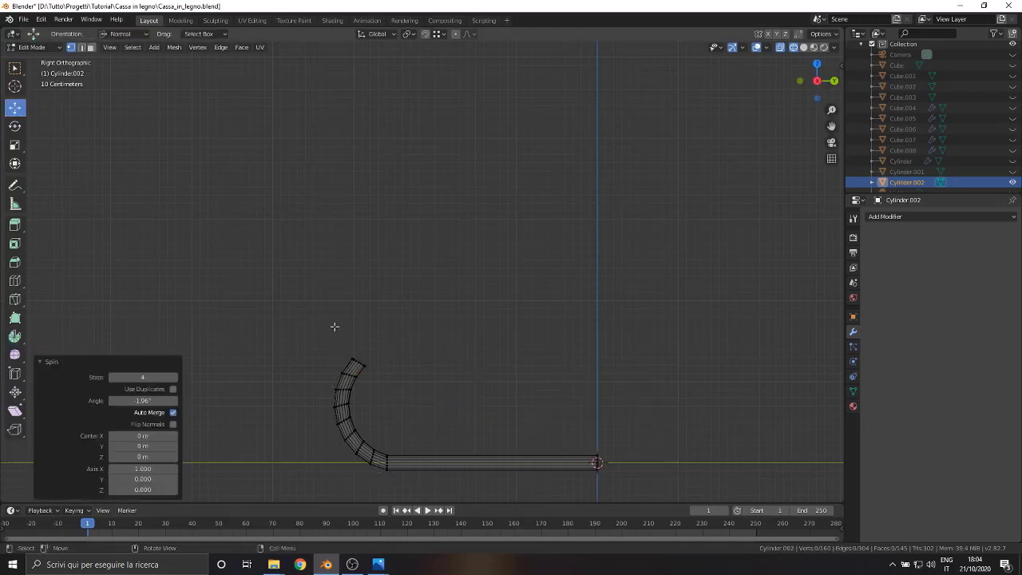
drag(374, 336, 343, 377)
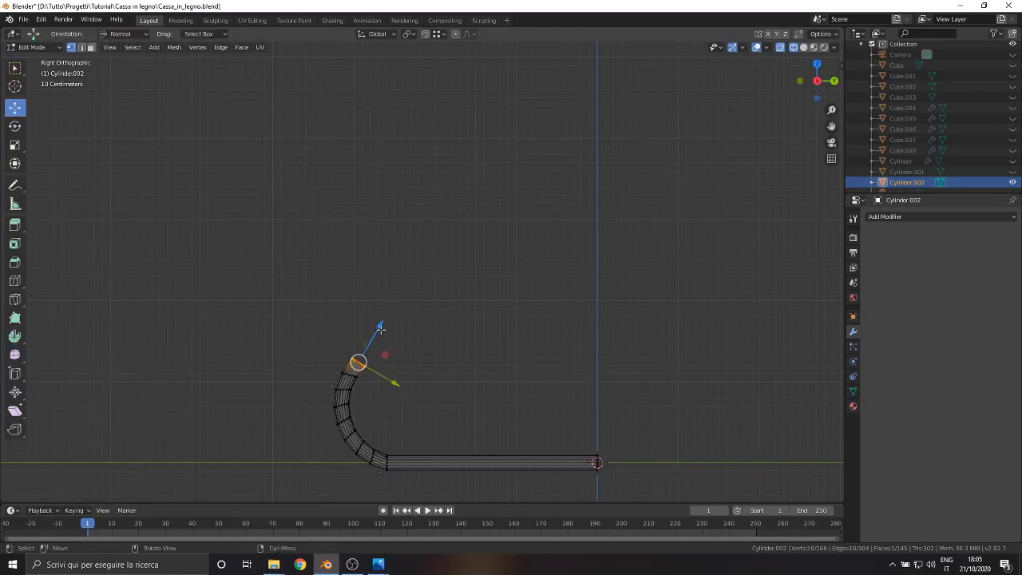
key(e)
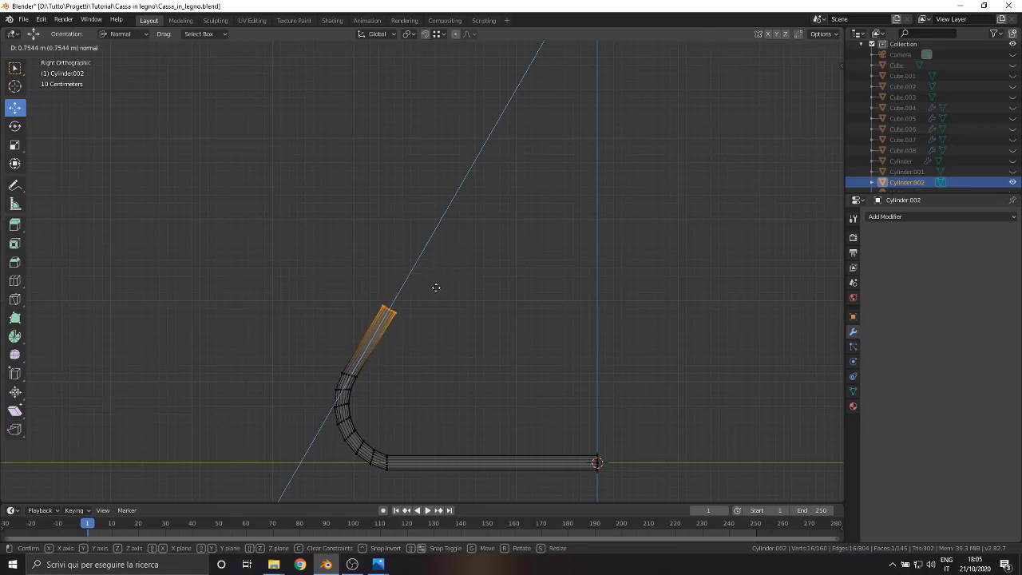
click(428, 301)
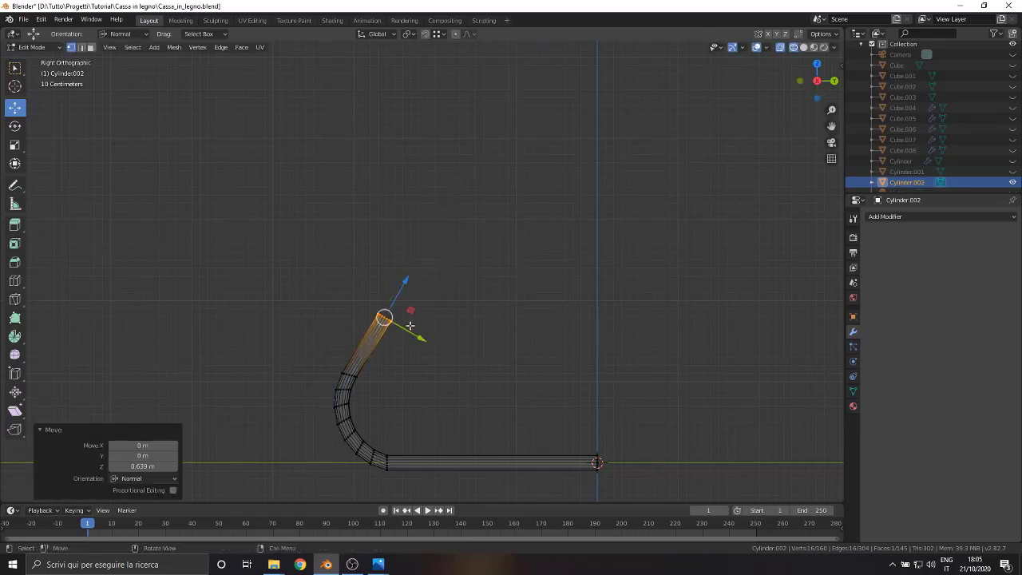
key(e)
key(Escape)
key(ctrl+z)
- Extrude the end ring 0.519 m and start spinning it into a second bend
key(e)
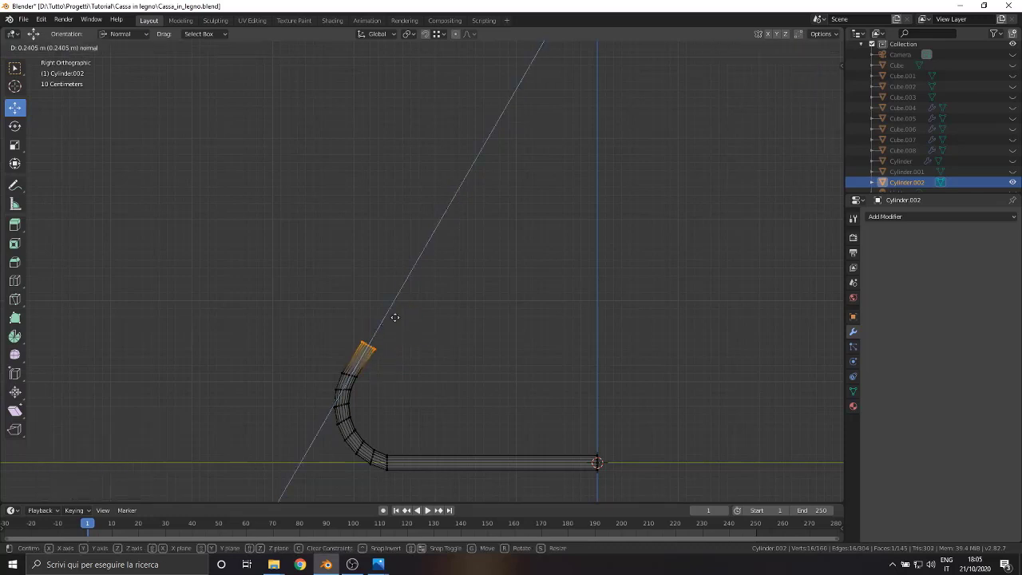
click(411, 302)
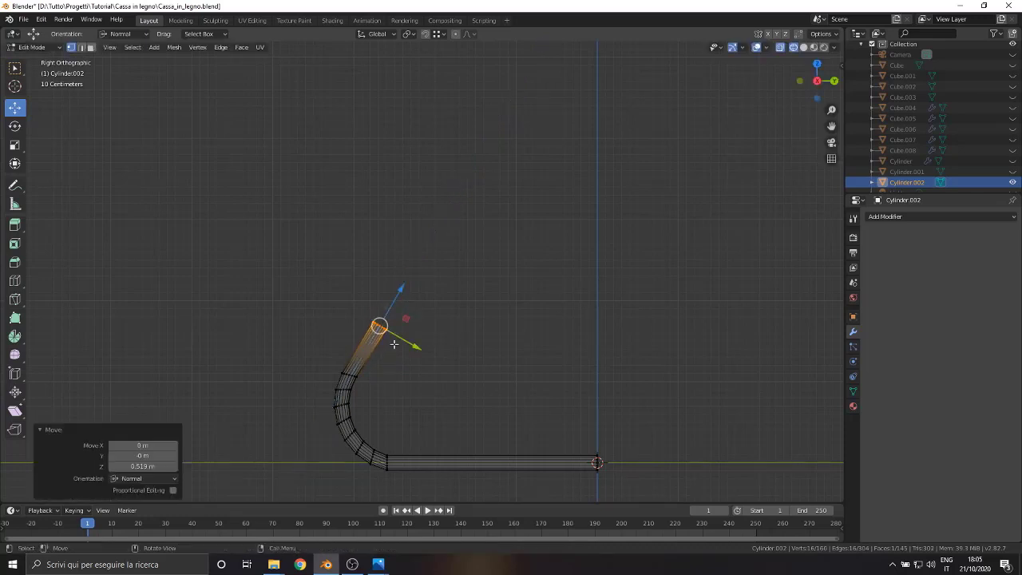
click(14, 337)
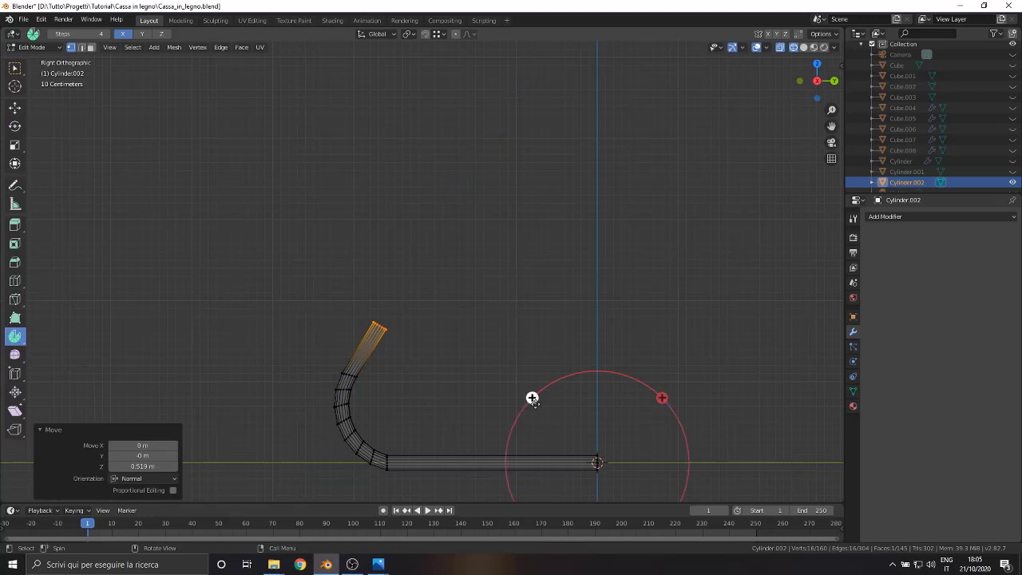
drag(532, 397, 634, 412)
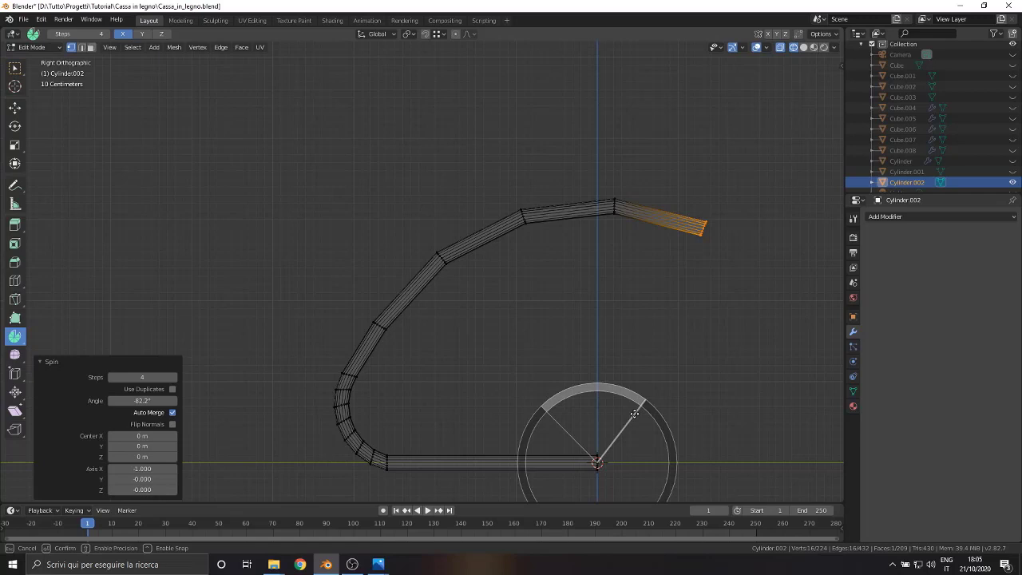
- Set the tube's bend sweep angle to -60° and shift the spin centre up and left
drag(635, 413, 634, 413)
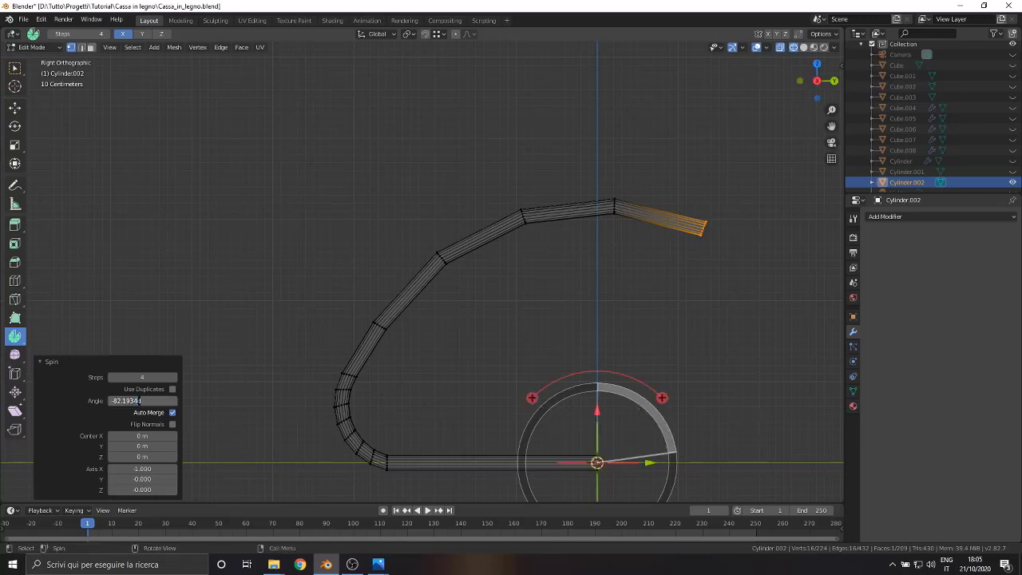
text(-60)
key(Return)
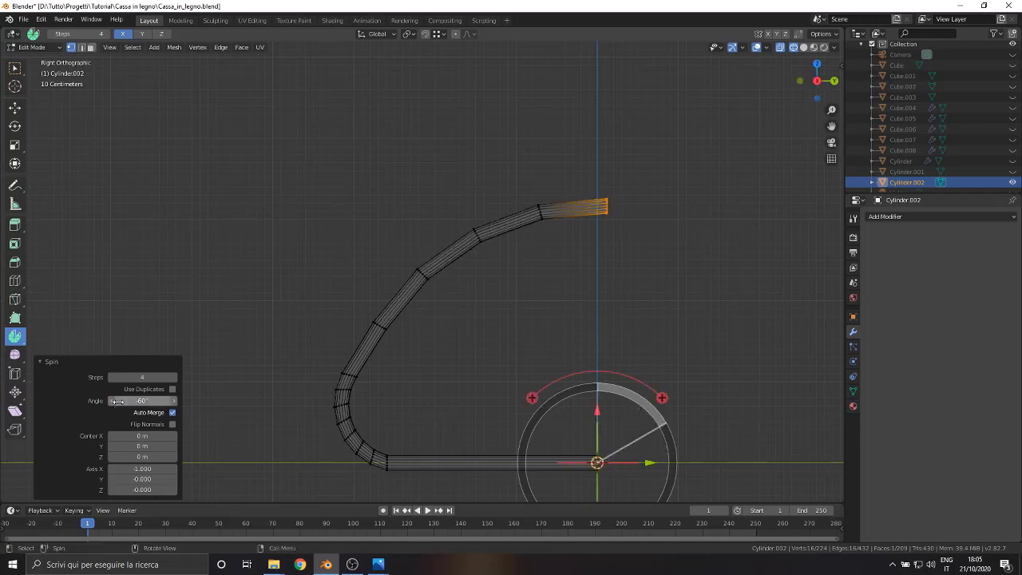
mouse_move(144, 447)
mouse_down()
mouse_move(112, 446)
mouse_move(167, 457)
mouse_move(104, 446)
mouse_move(128, 457)
mouse_move(120, 447)
mouse_move(164, 457)
mouse_move(120, 456)
mouse_move(172, 447)
mouse_move(147, 446)
mouse_up()
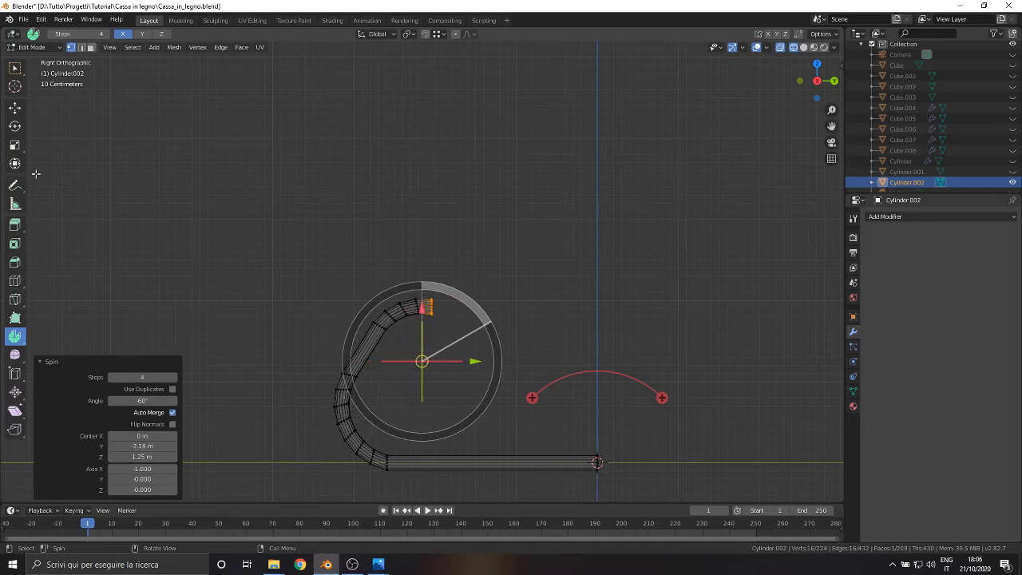
- Extrude the tube's open end straight out about 2 m and nudge it along Y
click(14, 107)
key(e)
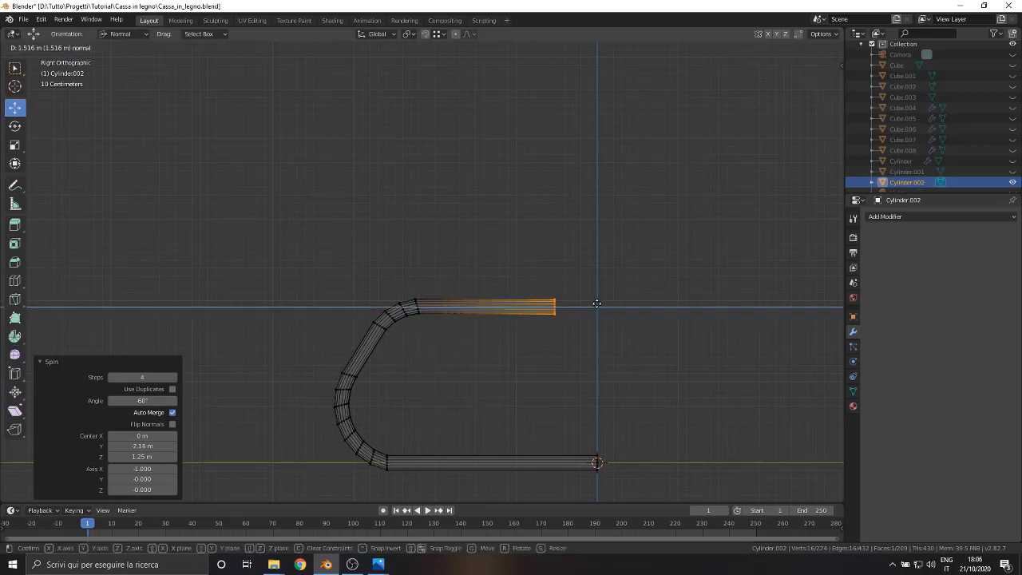
click(639, 311)
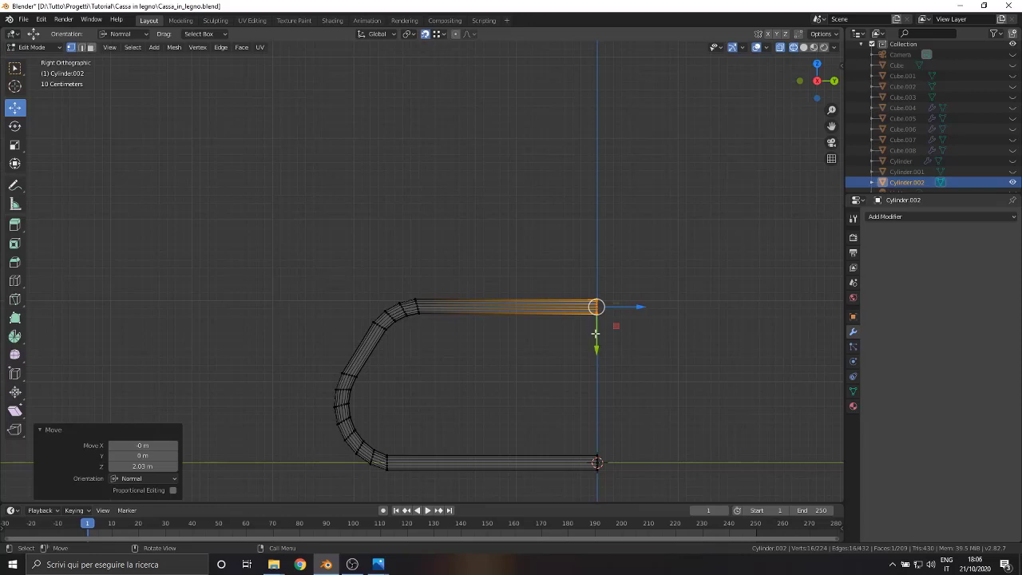
key(g)
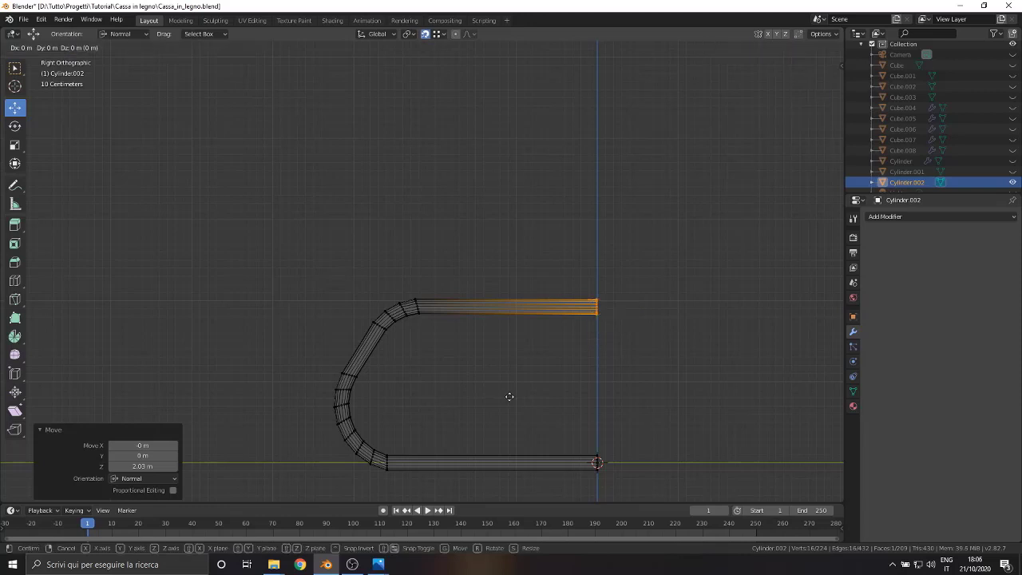
key(y)
click(508, 395)
scroll(673, 393, down, 2)
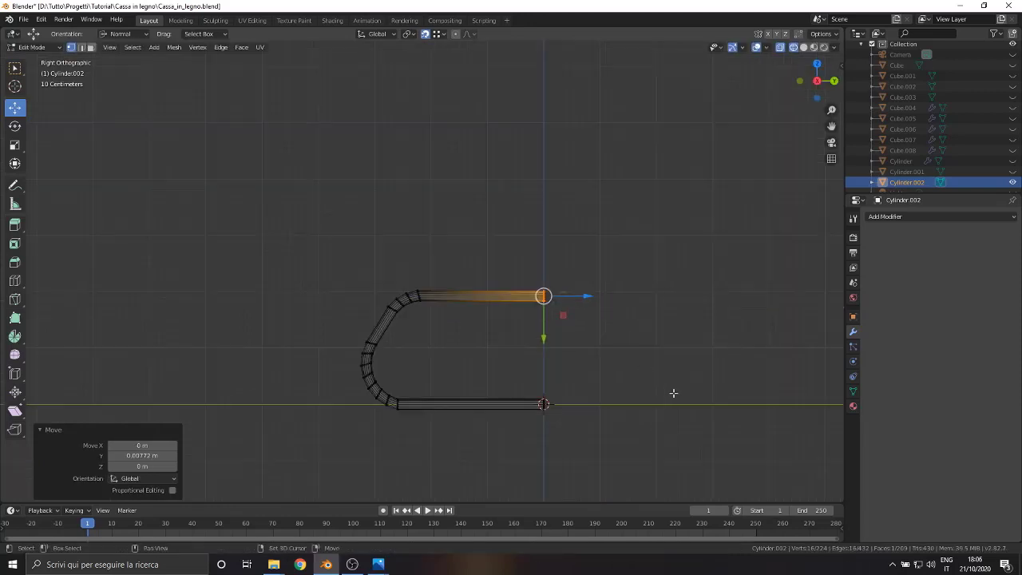
- Reset the transform orientation to default and return the bent tube to Object Mode
middle_drag(674, 393, 424, 360)
click(123, 34)
click(127, 50)
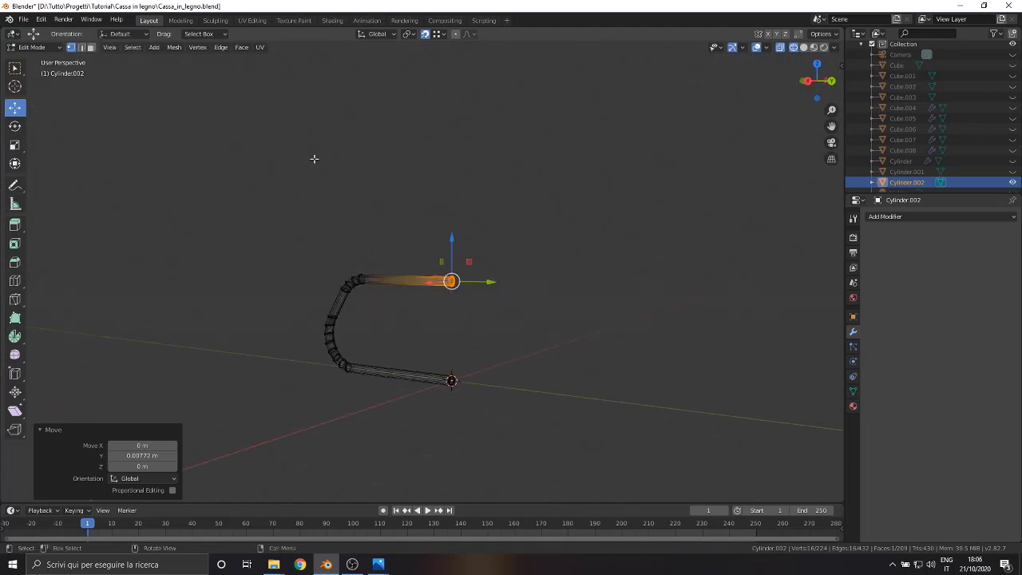
middle_drag(314, 159, 413, 312)
scroll(415, 360, up, 3)
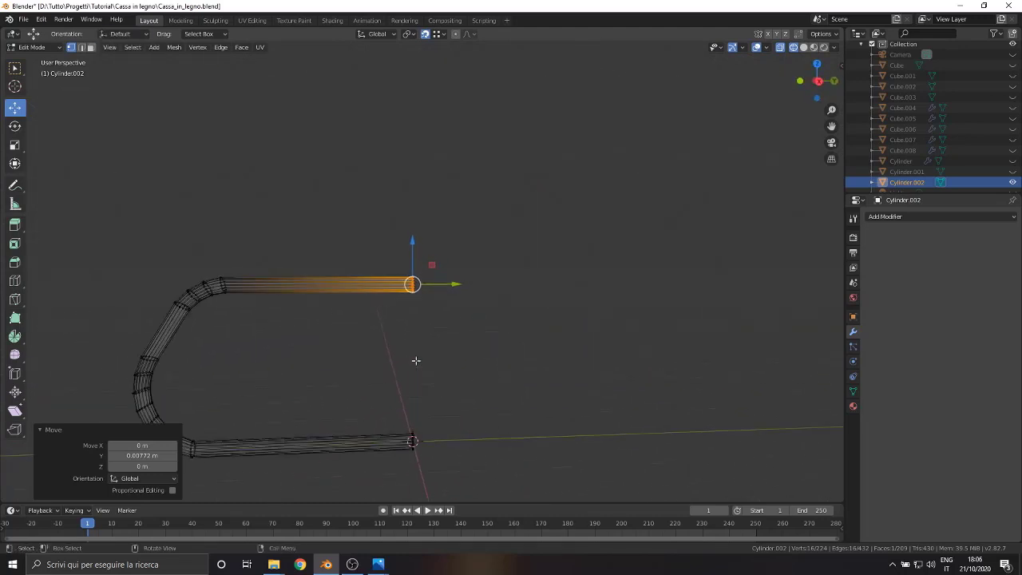
click(32, 48)
click(36, 62)
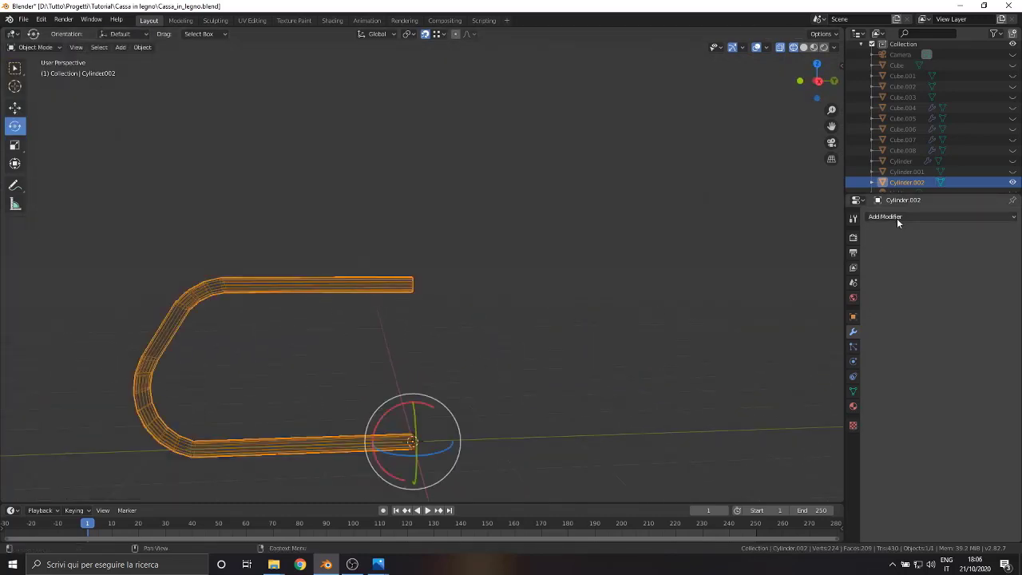
- Add a Mirror modifier to the tube, mirroring across Y instead of X
click(897, 218)
click(799, 326)
click(874, 287)
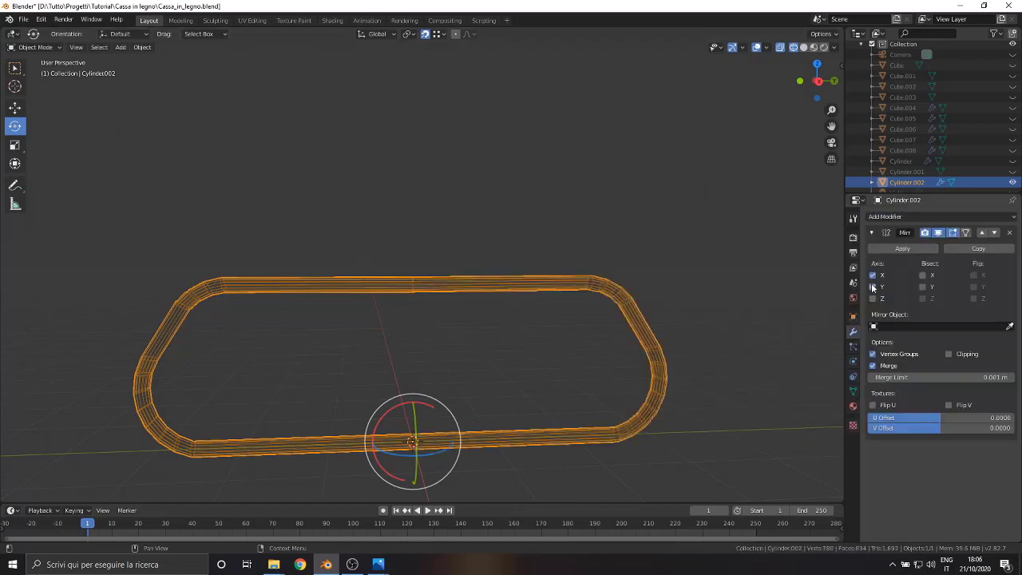
click(873, 275)
- Unhide Cube and Cube.001 through Cylinder.001 in the Outliner
mouse_move(507, 299)
middle_down()
mouse_move(497, 373)
mouse_move(469, 370)
middle_up()
mouse_move(448, 242)
middle_down()
mouse_move(541, 251)
mouse_move(214, 244)
mouse_move(477, 238)
mouse_move(444, 247)
middle_up()
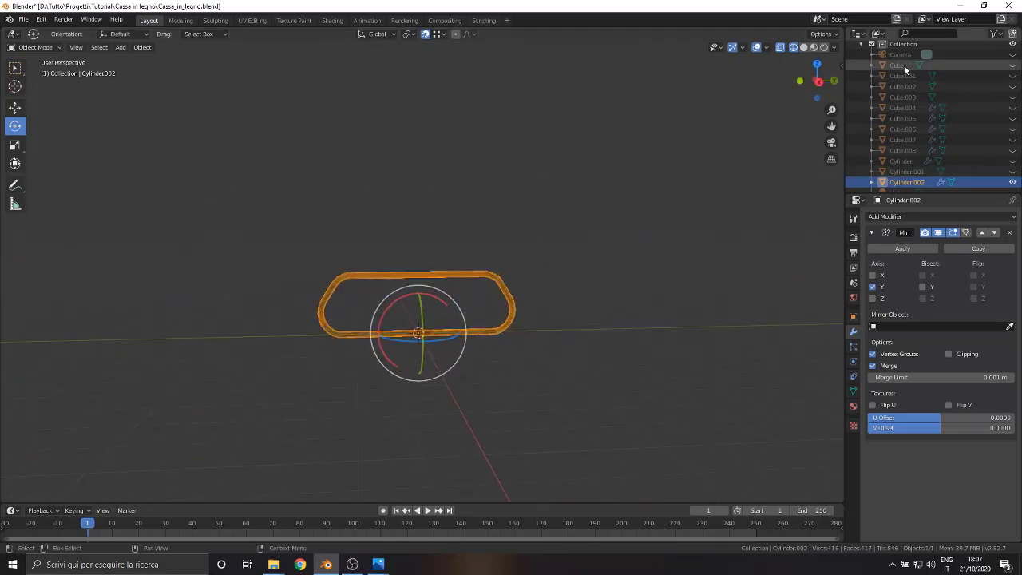
drag(1012, 171, 1012, 65)
mouse_move(514, 278)
middle_down()
mouse_move(508, 362)
mouse_move(370, 374)
middle_up()
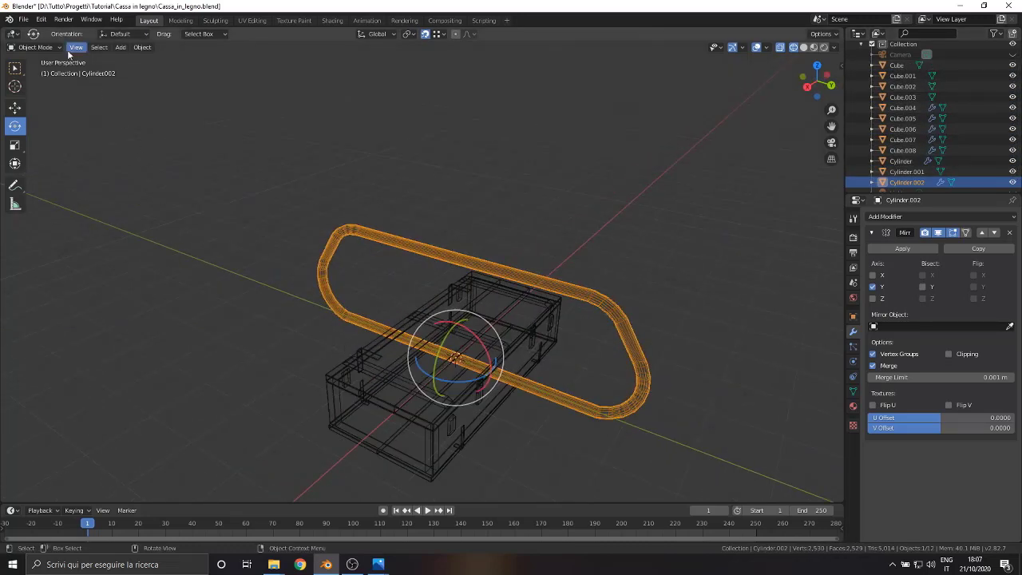
- Shift half the loop in Edit Mode, then apply the Mirror modifier
click(35, 47)
click(33, 64)
key(g)
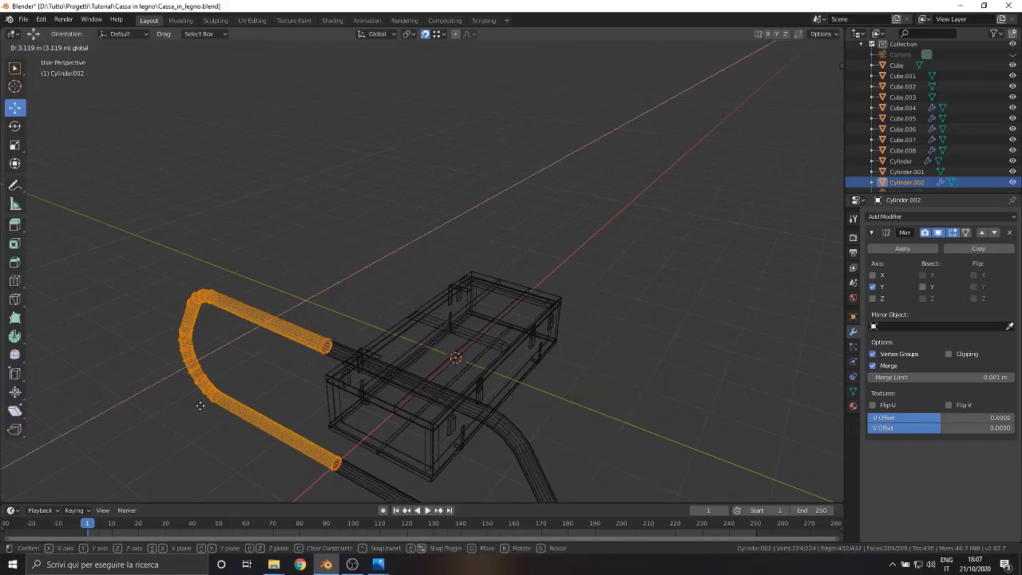
click(210, 402)
key(KP_3)
click(35, 47)
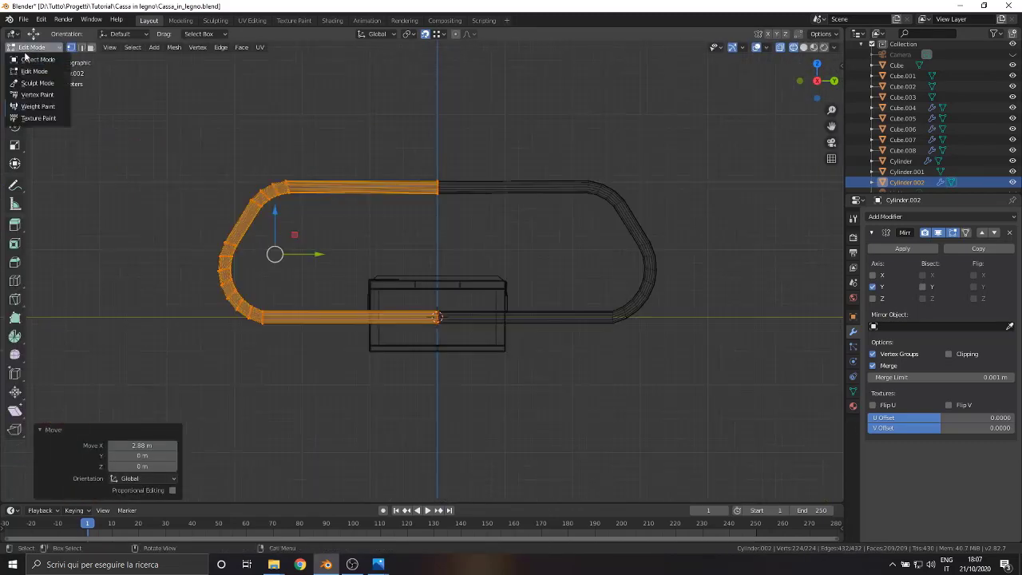
click(34, 53)
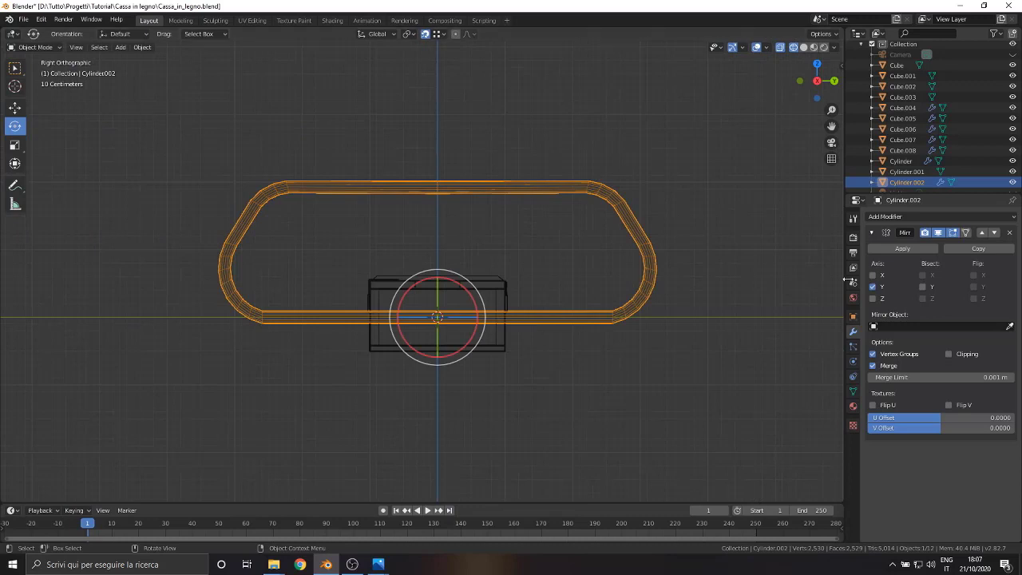
click(903, 248)
- Scale the loop down to 0.135 and raise it 0.251 m along Z
click(35, 47)
click(24, 71)
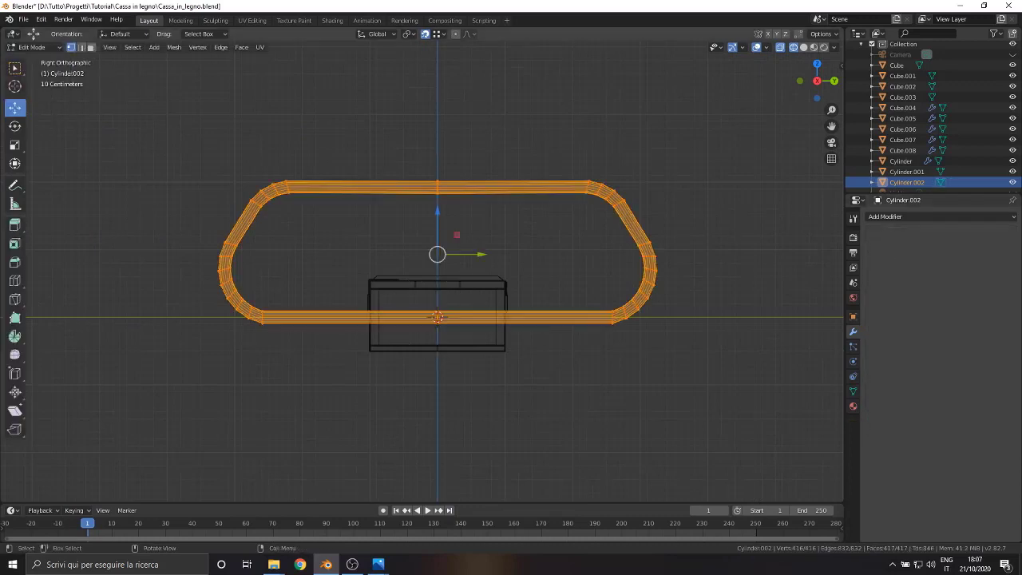
key(s)
click(344, 279)
key(g)
key(z)
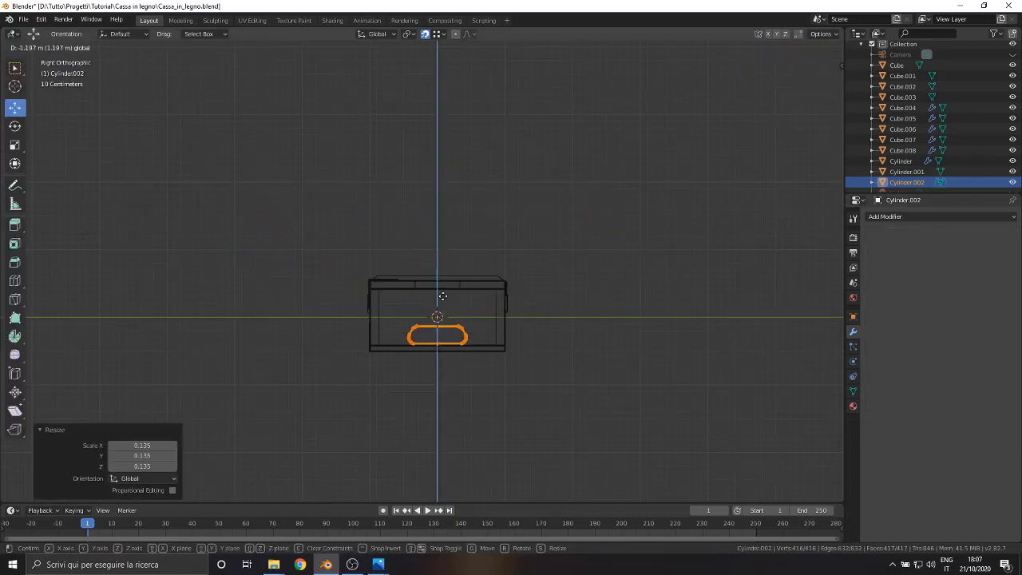
click(442, 297)
key(KP_Decimal)
key(g)
key(z)
click(361, 280)
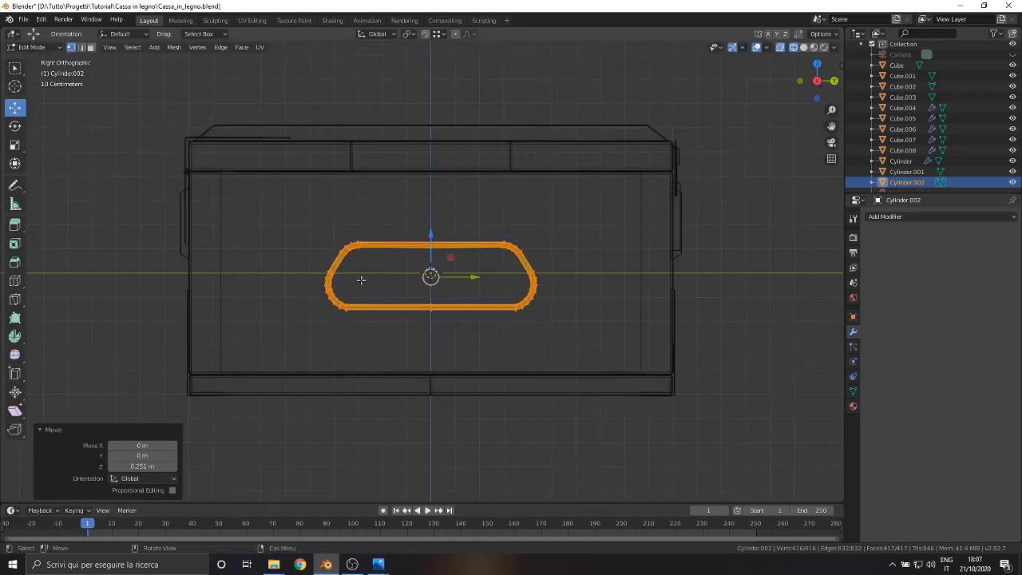
- Scale the loop to 0.589 and lower it slightly along Z
key(s)
click(287, 325)
scroll(435, 276, up, 1)
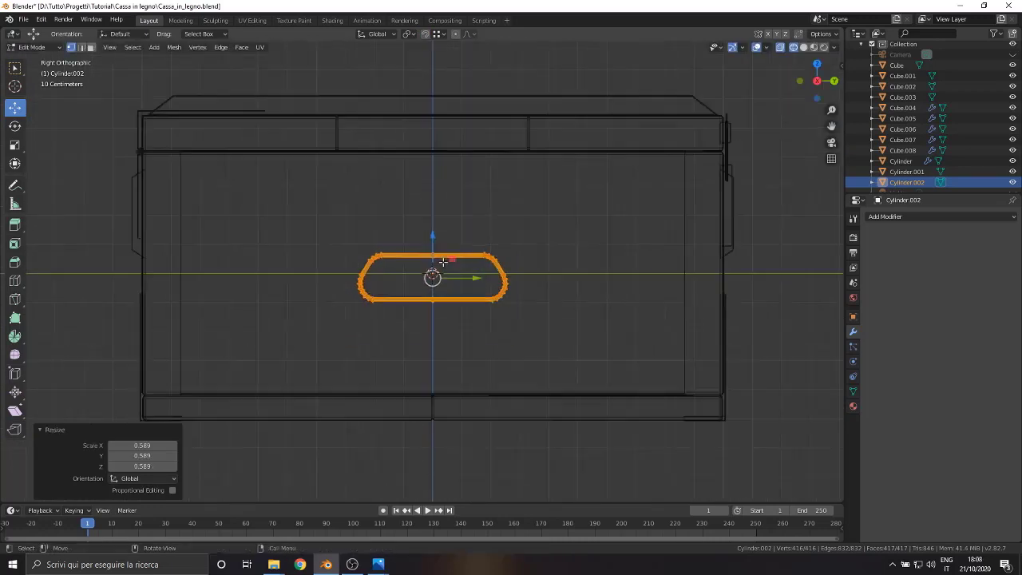
scroll(436, 276, up, 4)
key(g)
key(z)
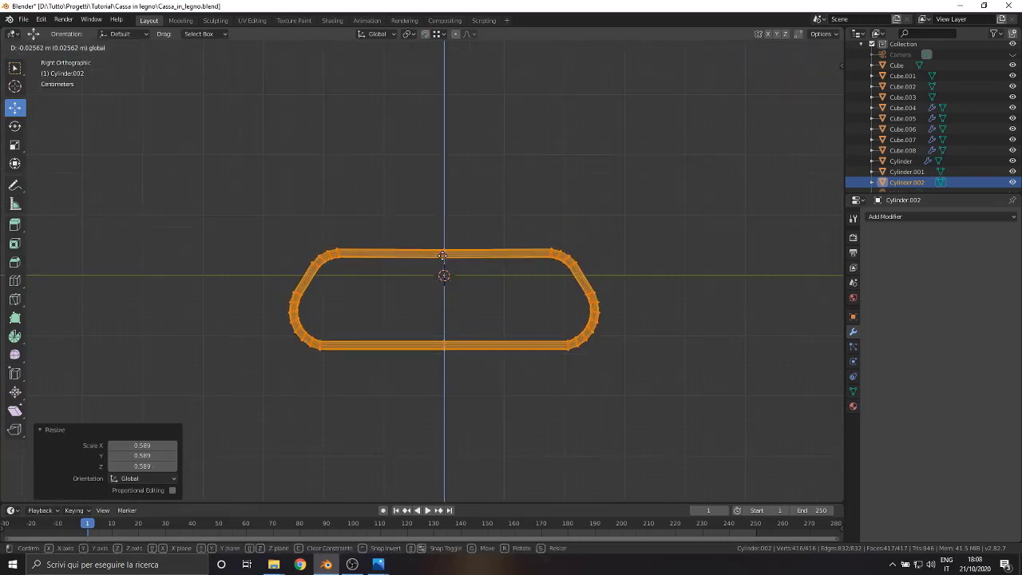
click(445, 260)
- Box-select the middle edge loops of the loop's top and bottom bars
scroll(435, 275, up, 5)
scroll(436, 275, down, 1)
drag(415, 124, 516, 497)
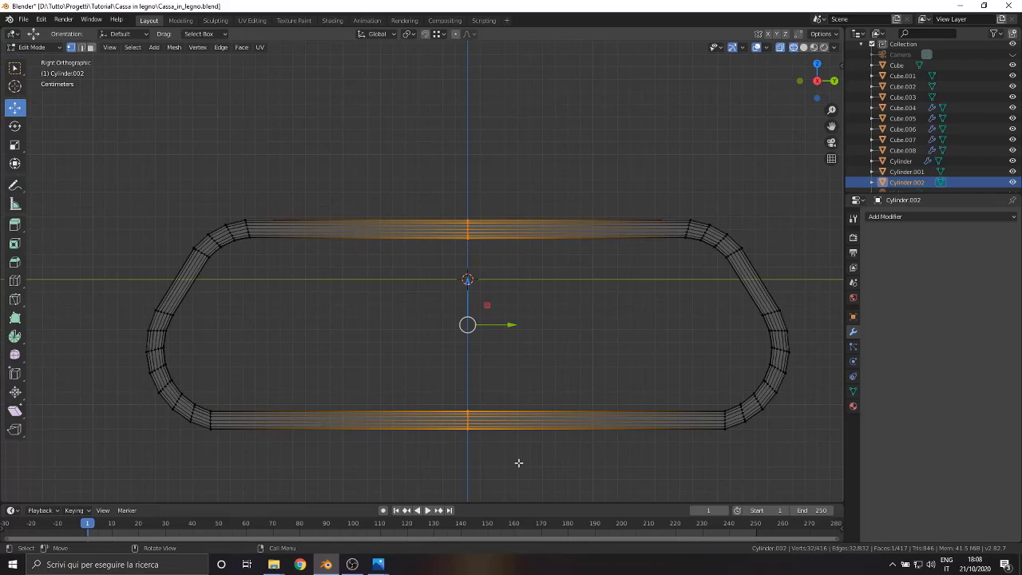
scroll(637, 306, down, 3)
- In Top view, move the handle loop left along X to the crate's end wall
middle_drag(636, 306, 560, 240)
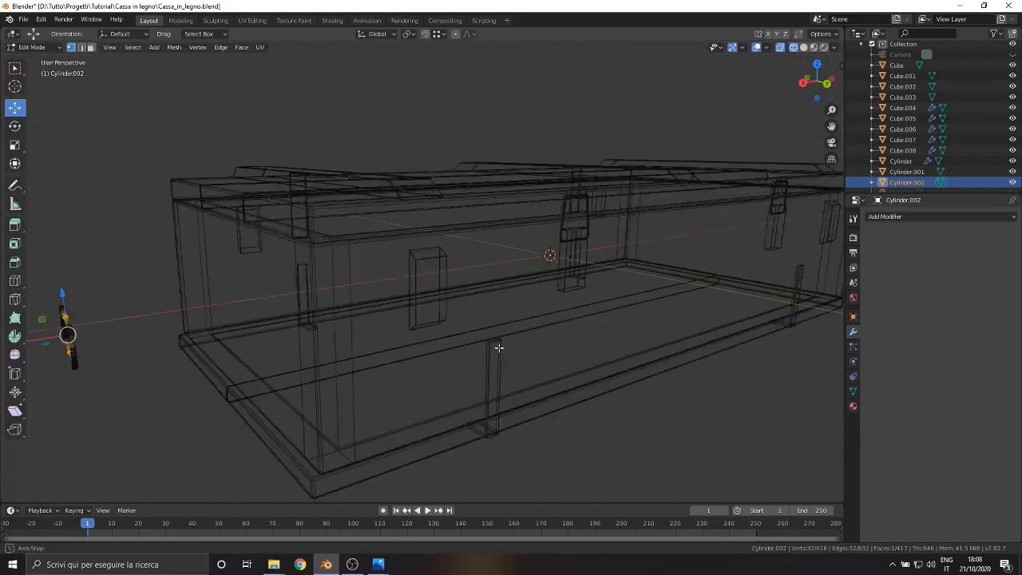
click(815, 72)
drag(776, 264, 694, 266)
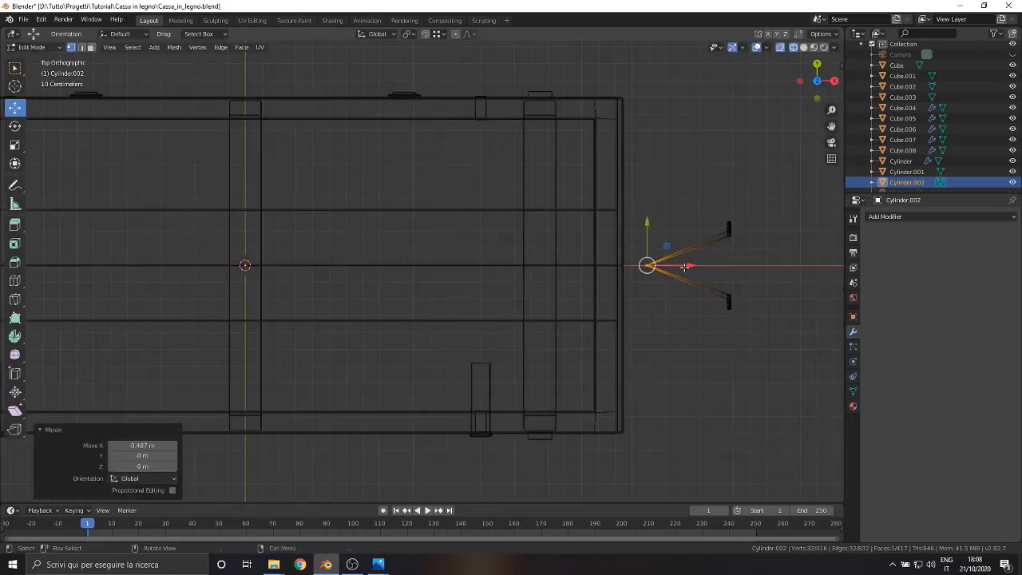
key(ctrl+z)
drag(773, 264, 664, 263)
scroll(676, 290, up, 2)
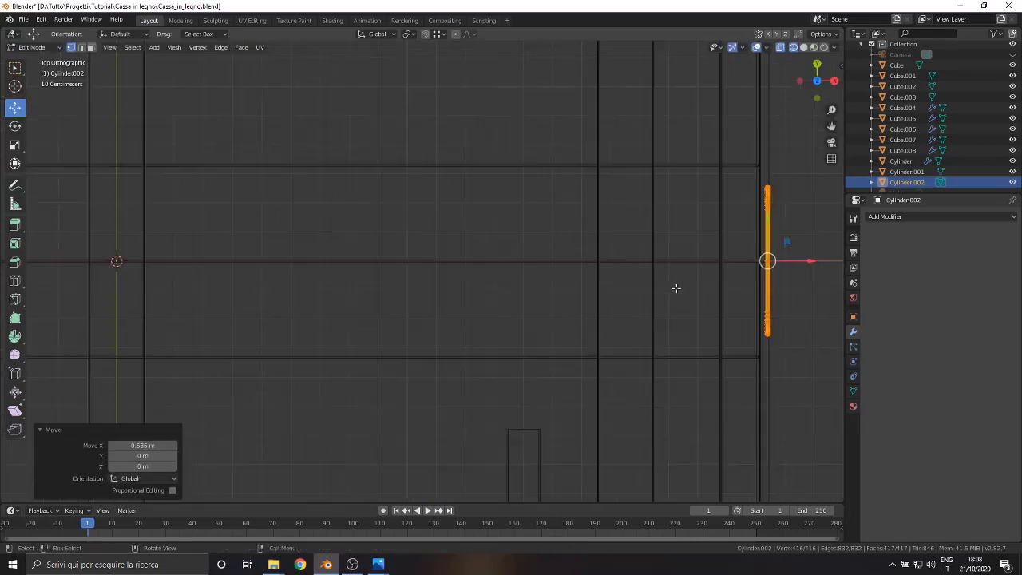
scroll(455, 324, up, 2)
scroll(345, 274, up, 2)
scroll(316, 272, up, 1)
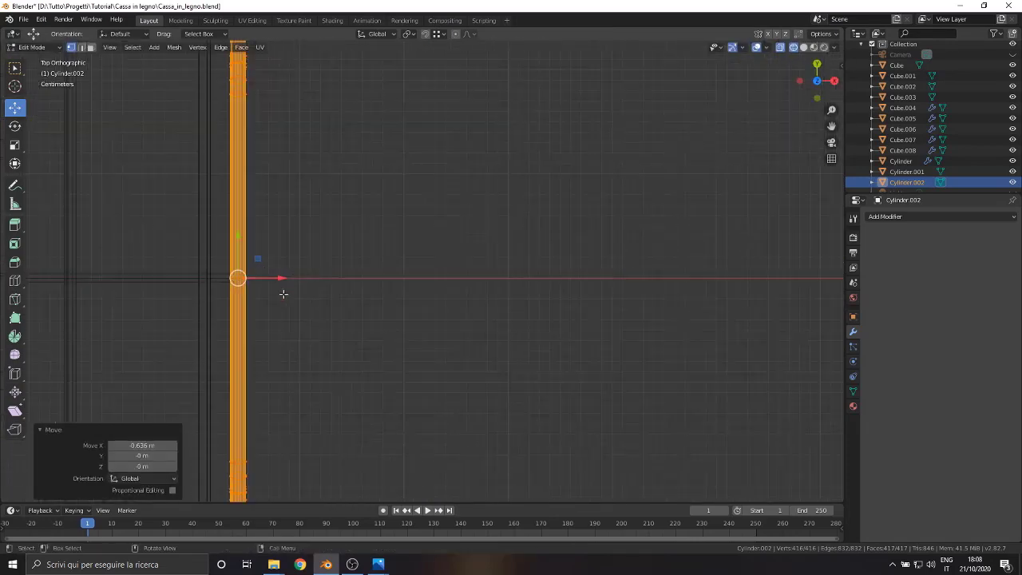
scroll(466, 356, down, 2)
- Fine-tune the loop's position along X against the end wall
mouse_move(465, 357)
middle_down()
mouse_move(535, 349)
mouse_move(409, 276)
mouse_move(484, 279)
mouse_move(413, 293)
middle_up()
drag(412, 293, 426, 296)
middle_drag(370, 296, 334, 309)
drag(413, 288, 402, 285)
click(403, 285)
mouse_move(403, 285)
middle_down()
mouse_move(480, 327)
mouse_move(586, 141)
mouse_move(267, 303)
mouse_move(471, 315)
mouse_move(282, 167)
mouse_move(445, 281)
middle_up()
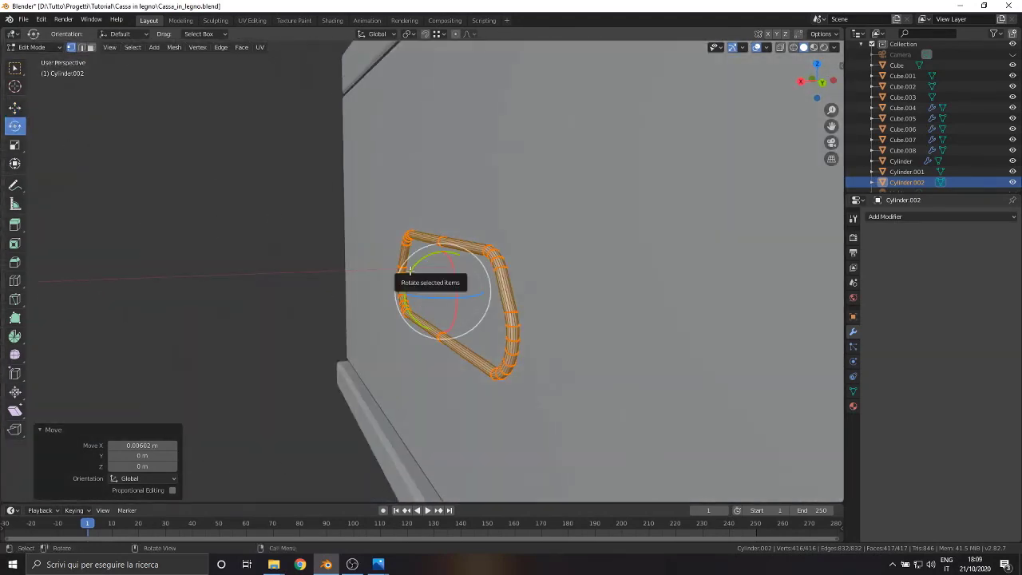
- Tilt the loop -16.4° around Y, adjust it along X, and return to Object Mode
mouse_move(408, 271)
mouse_down()
mouse_move(424, 273)
mouse_move(387, 295)
mouse_up()
mouse_move(387, 296)
middle_down()
mouse_move(453, 283)
mouse_move(563, 348)
middle_up()
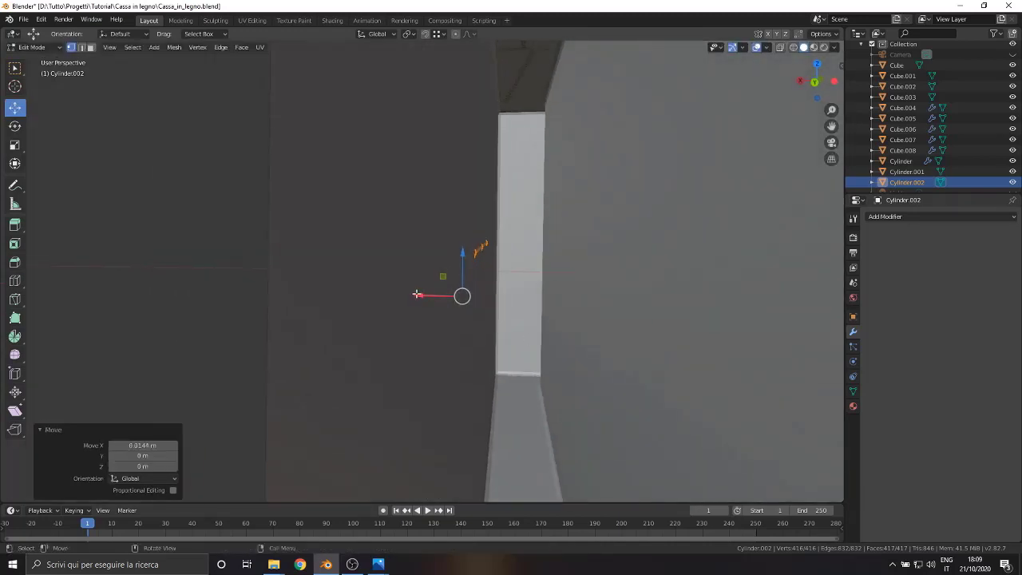
drag(417, 295, 408, 294)
scroll(188, 167, down, 3)
scroll(188, 168, down, 3)
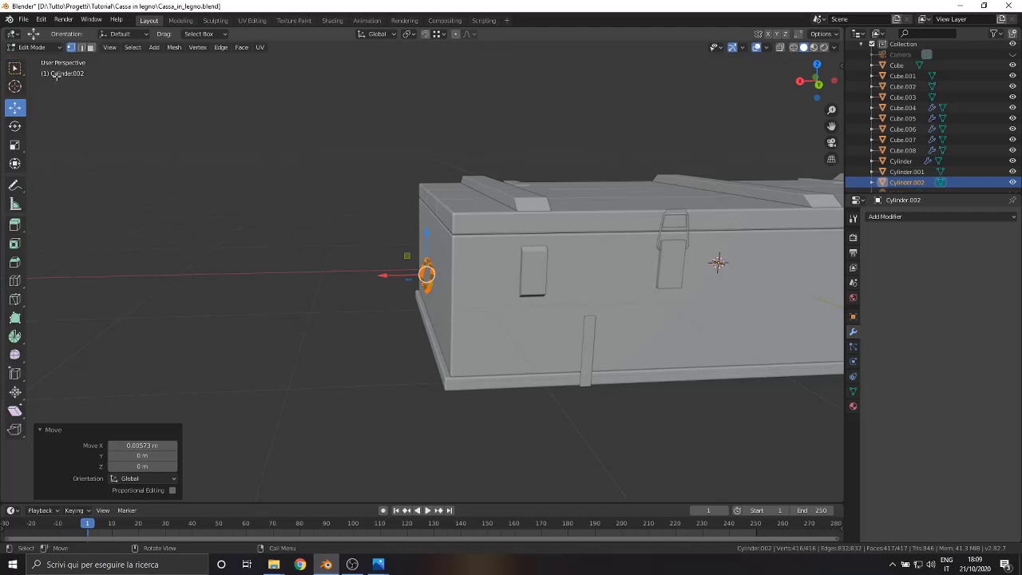
click(32, 47)
click(36, 30)
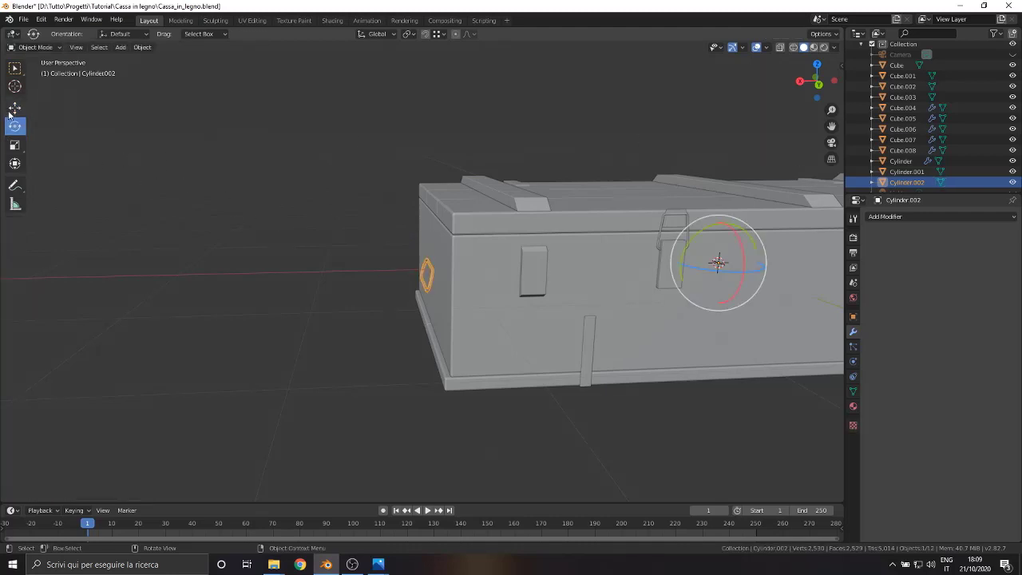
- Add an X-axis Mirror modifier to the handle and inspect the copy on the opposite end
click(887, 216)
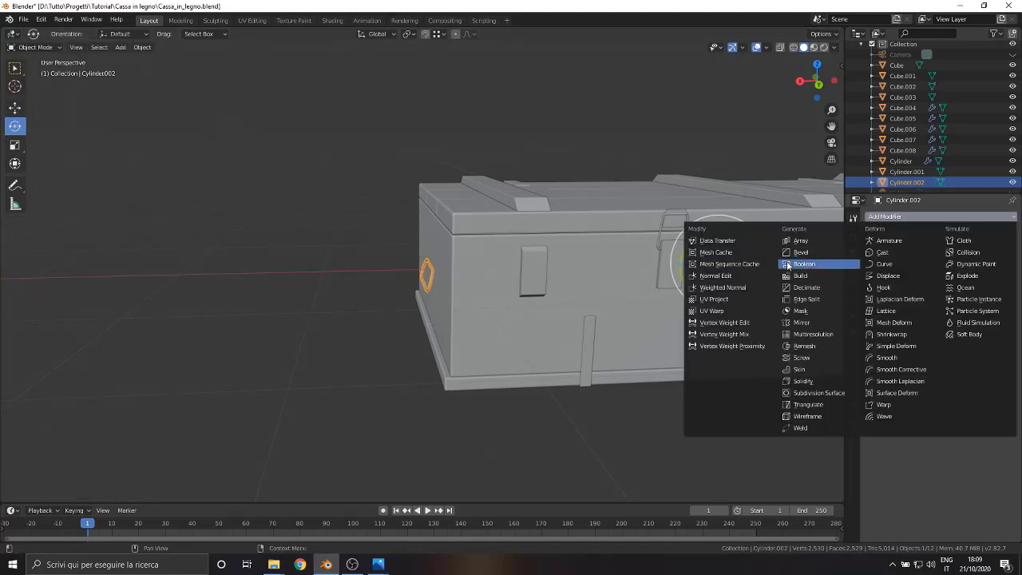
click(797, 323)
scroll(743, 315, down, 3)
middle_drag(685, 312, 799, 288)
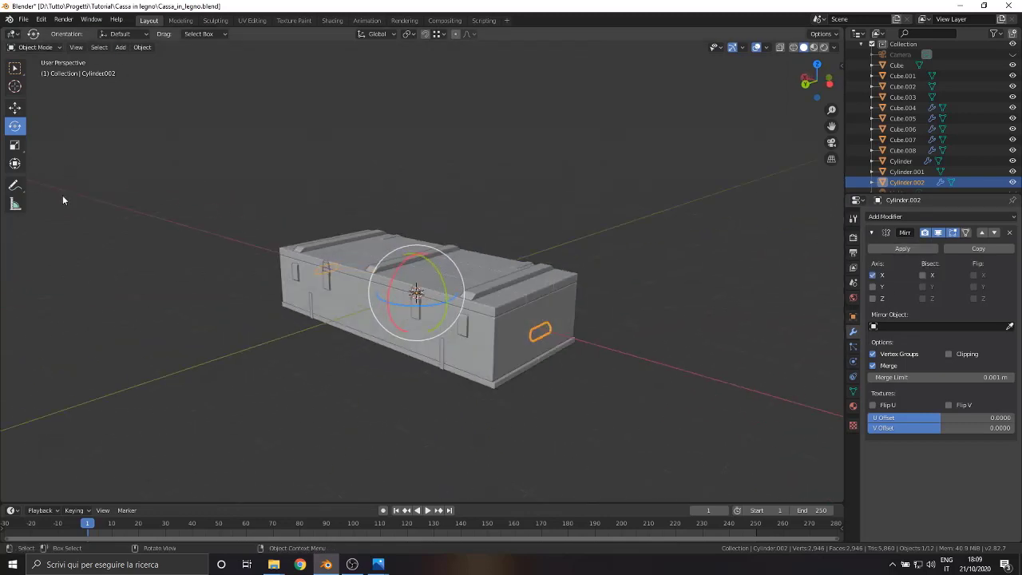
click(107, 176)
middle_drag(107, 176, 307, 287)
scroll(307, 286, up, 4)
mouse_move(289, 202)
middle_down()
mouse_move(270, 217)
mouse_move(217, 212)
mouse_move(34, 246)
mouse_move(685, 268)
middle_up()
- Select the handle and, in Edit Mode, raise it 0.125 m along Z
click(670, 271)
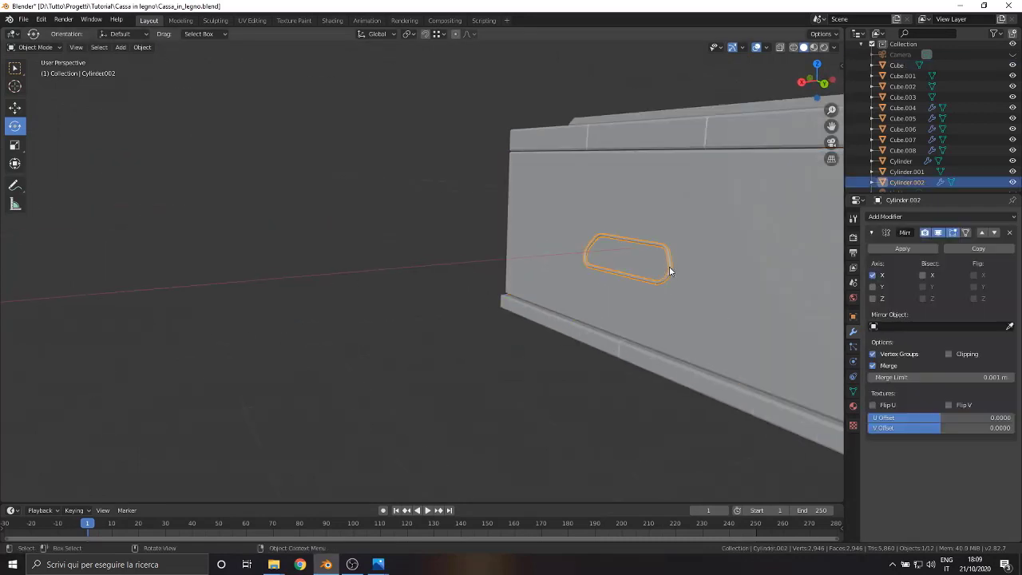
click(33, 47)
click(32, 73)
mouse_move(582, 285)
middle_down()
mouse_move(342, 276)
mouse_move(831, 210)
middle_up()
middle_drag(15, 126, 520, 264)
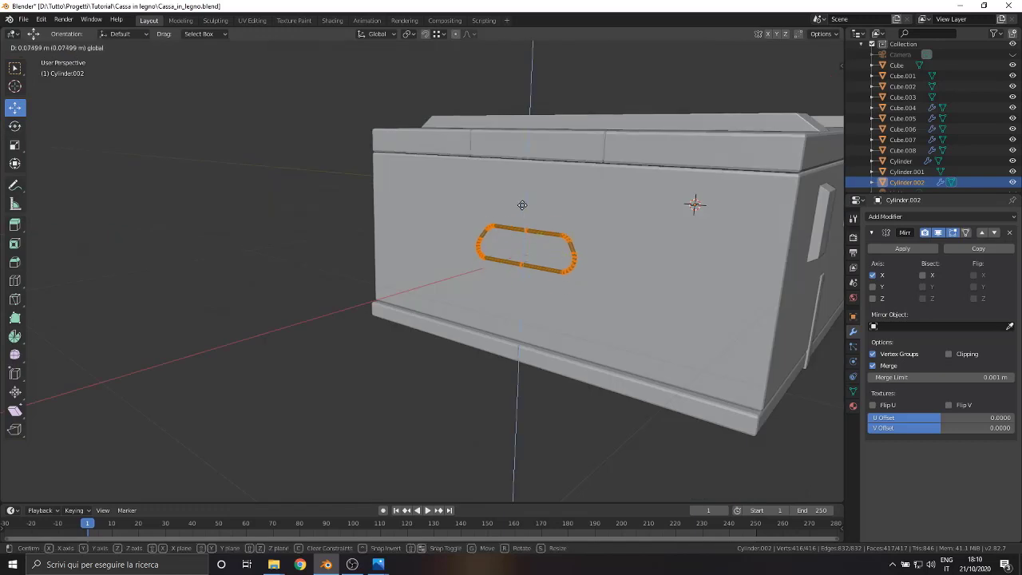
drag(524, 228, 524, 215)
- Return to Object Mode and reselect the handle loop
mouse_move(523, 216)
middle_down()
mouse_move(483, 265)
mouse_move(468, 213)
middle_up()
scroll(483, 264, up, 5)
click(34, 47)
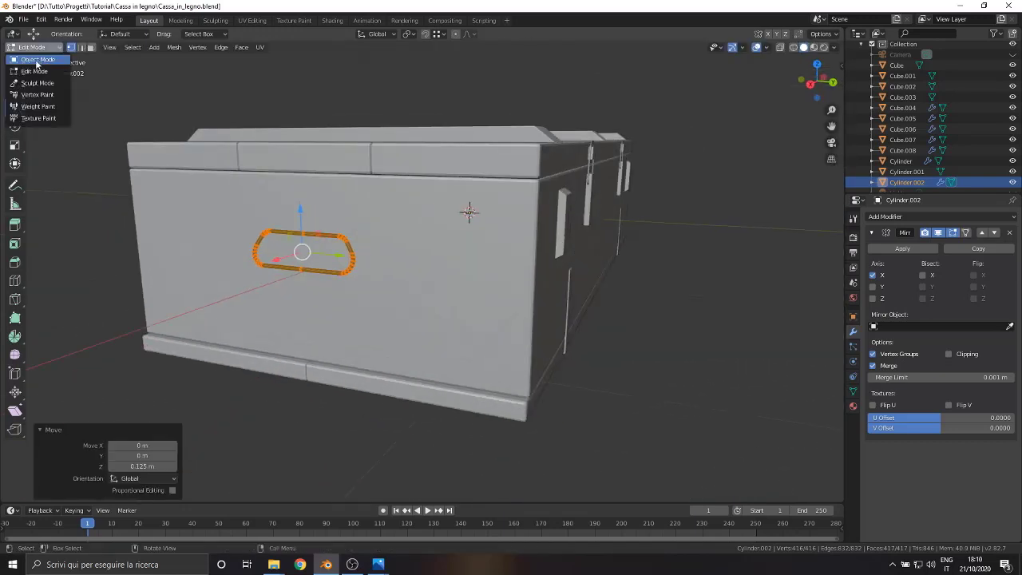
click(35, 59)
click(290, 233)
click(34, 47)
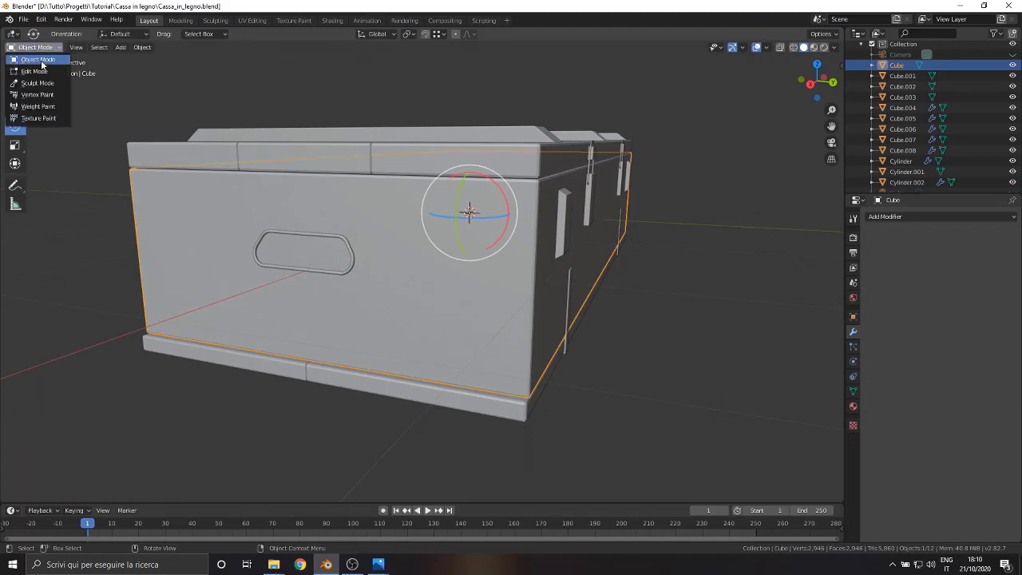
click(293, 237)
- In Edit Mode, select the middle vertices of the handle's bars and collapse their edges
key(Tab)
key(KP_Decimal)
scroll(490, 301, up, 3)
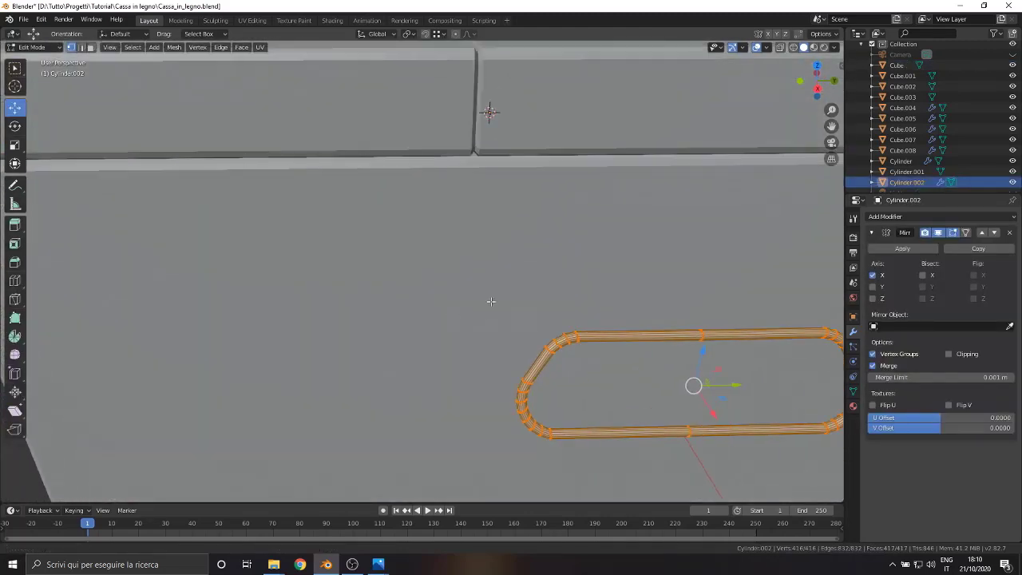
key(KP_Decimal)
drag(384, 179, 497, 417)
key(x)
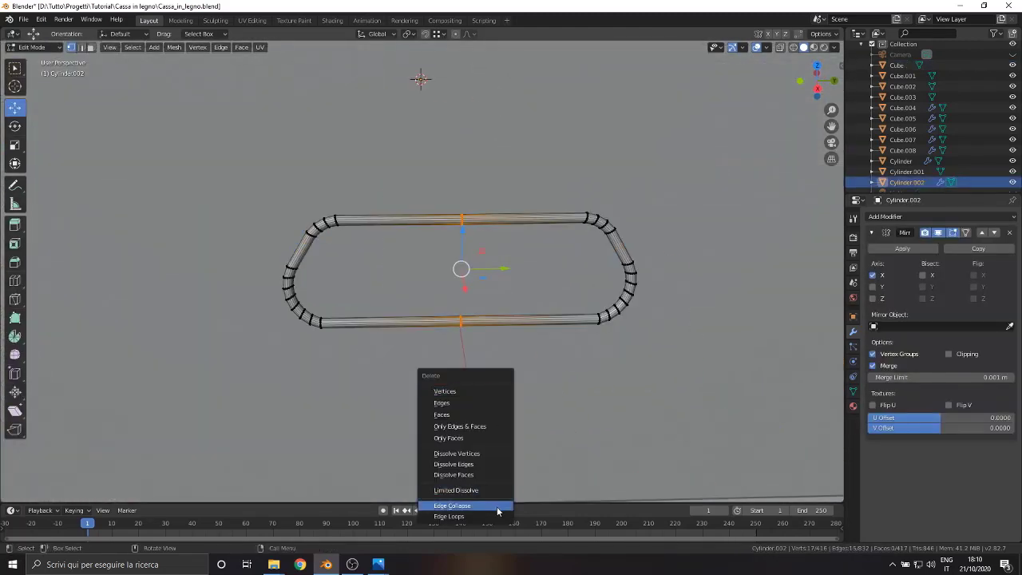
click(494, 508)
- Switch to wireframe shading and delete the selected surplus edge loops
scroll(482, 253, up, 4)
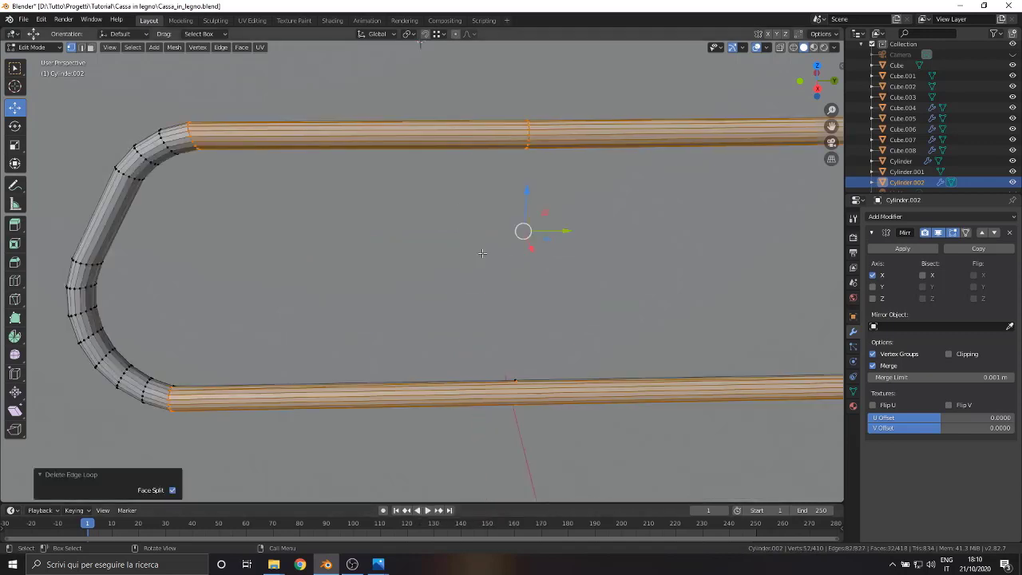
scroll(482, 253, down, 5)
key(z)
click(390, 244)
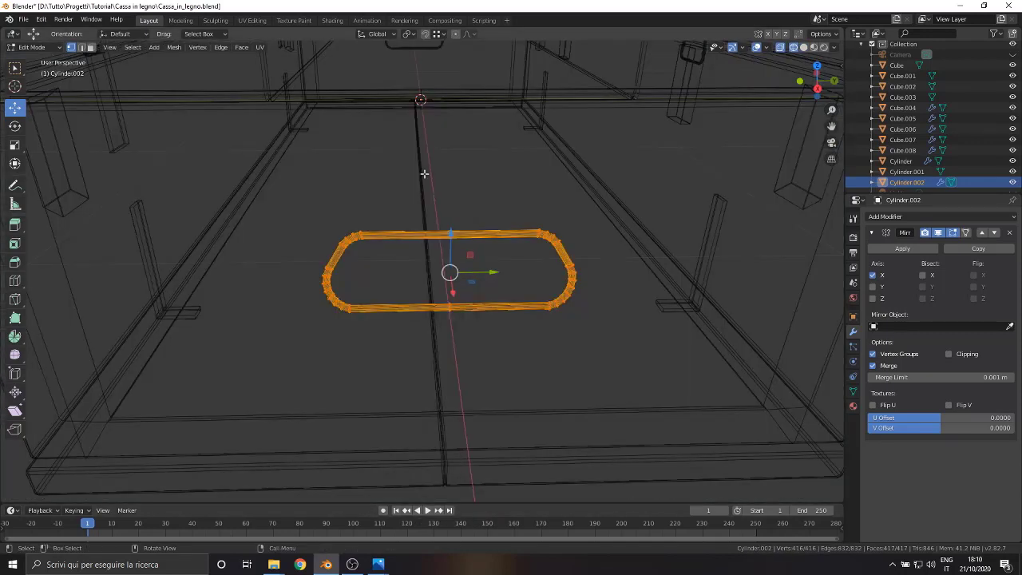
key(x)
click(488, 380)
- Delete the extra edge loops along the handle's top bar
scroll(461, 221, up, 4)
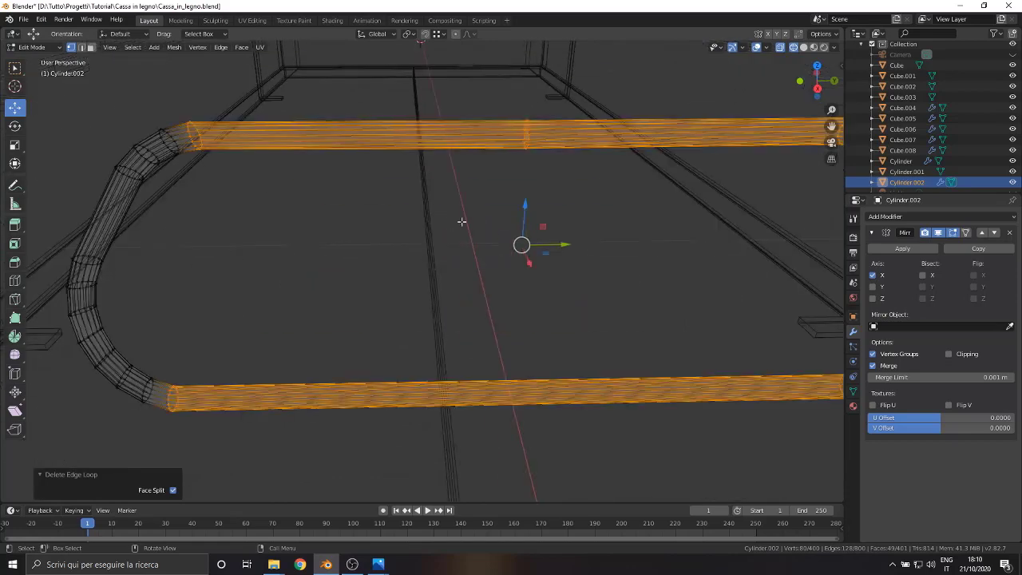
alt+click(560, 174)
key(x)
click(551, 187)
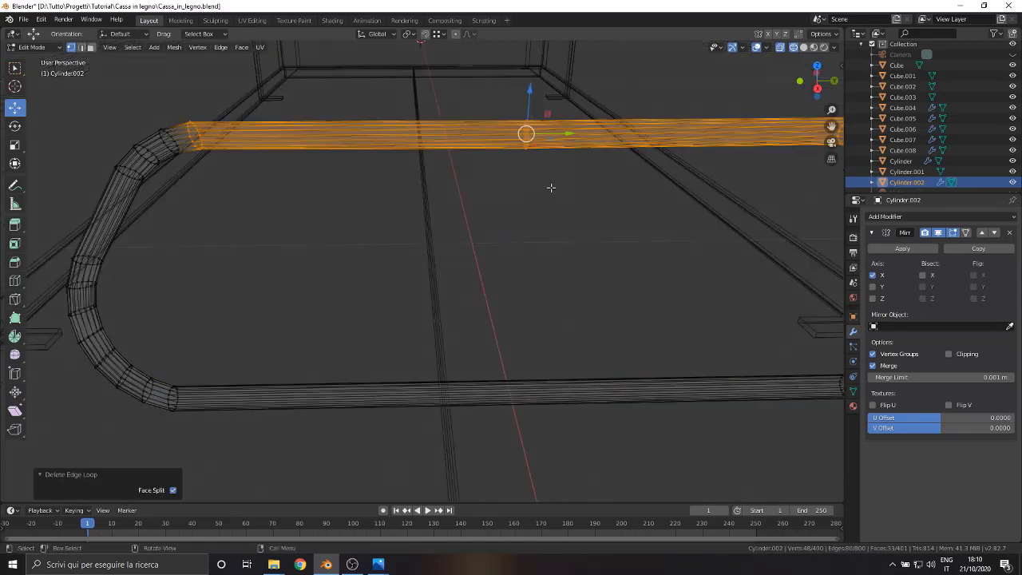
alt+click(553, 177)
key(x)
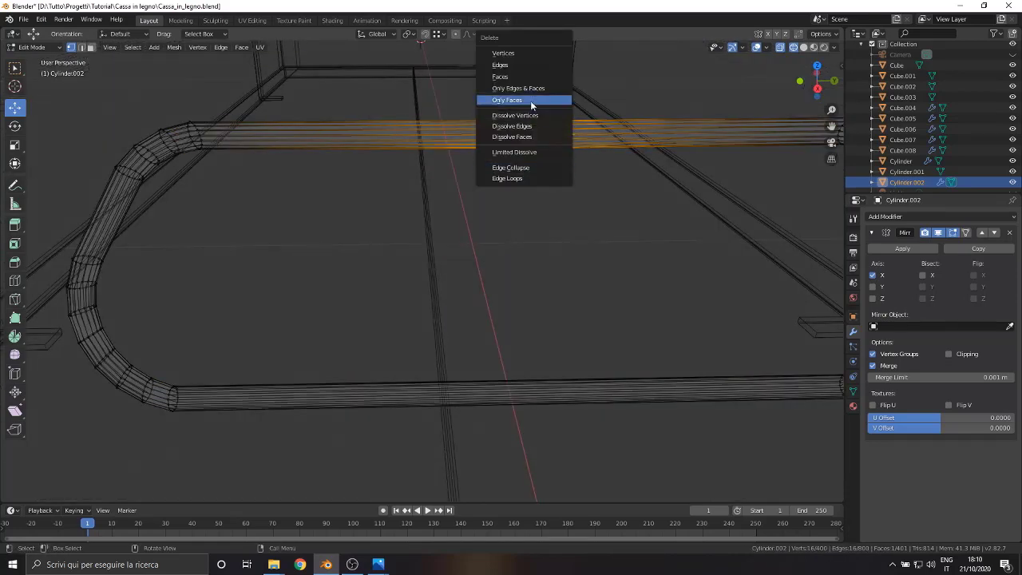
click(525, 77)
key(ctrl+z)
key(x)
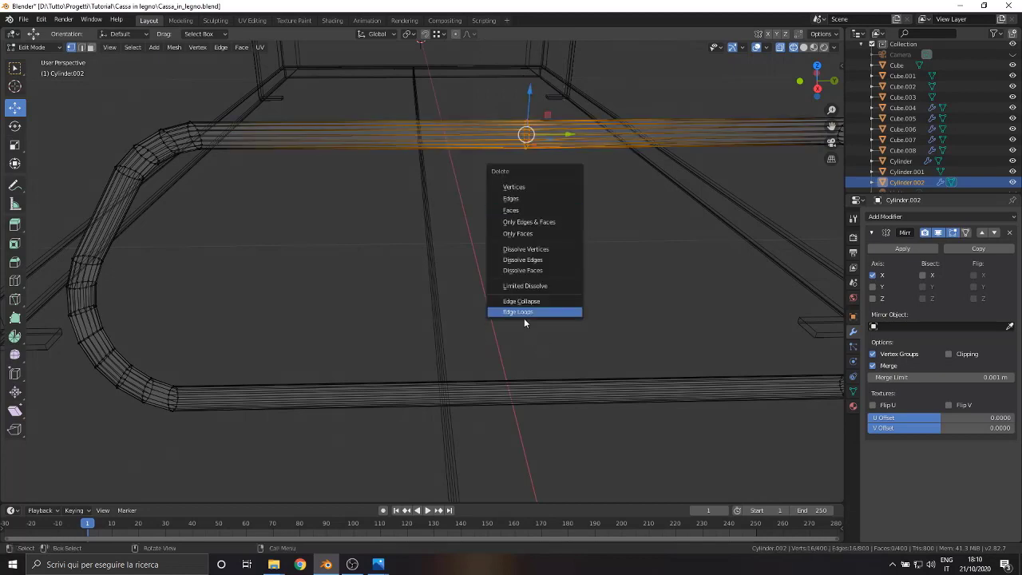
click(527, 311)
- Return to Object Mode and view both mirrored handles on the crate
scroll(530, 312, down, 3)
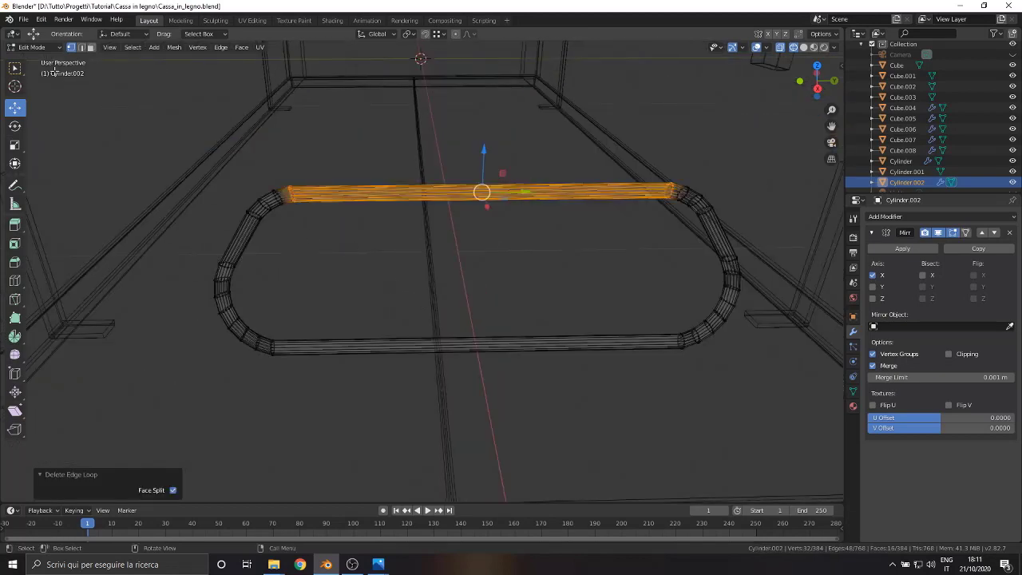
key(Tab)
mouse_move(66, 73)
middle_down()
mouse_move(473, 247)
mouse_move(498, 225)
mouse_move(493, 282)
mouse_move(348, 209)
middle_up()
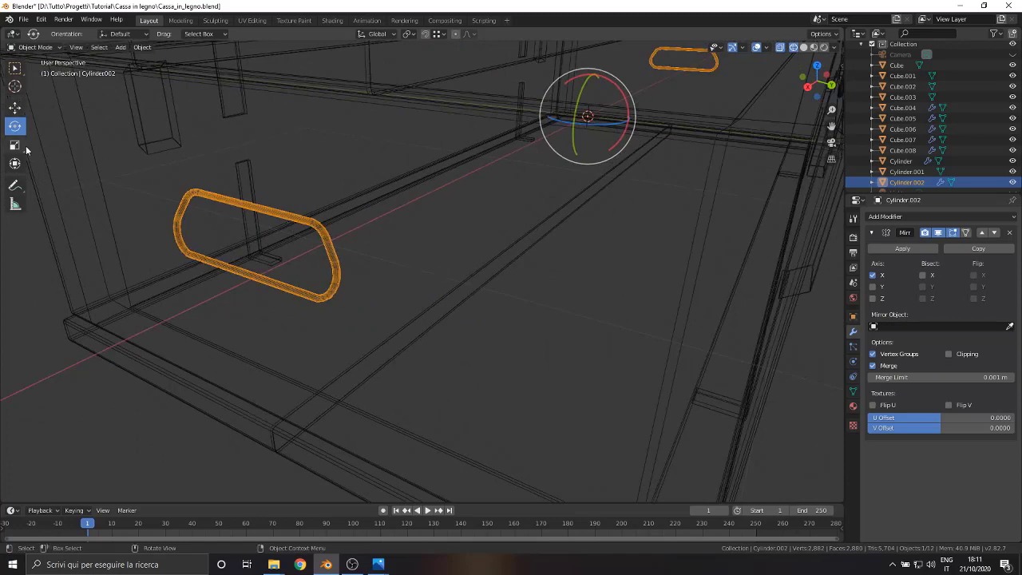
middle_drag(26, 150, 272, 182)
- Add two centred loop cuts on the handle's top bar and spread them apart along it
key(Tab)
scroll(424, 206, up, 2)
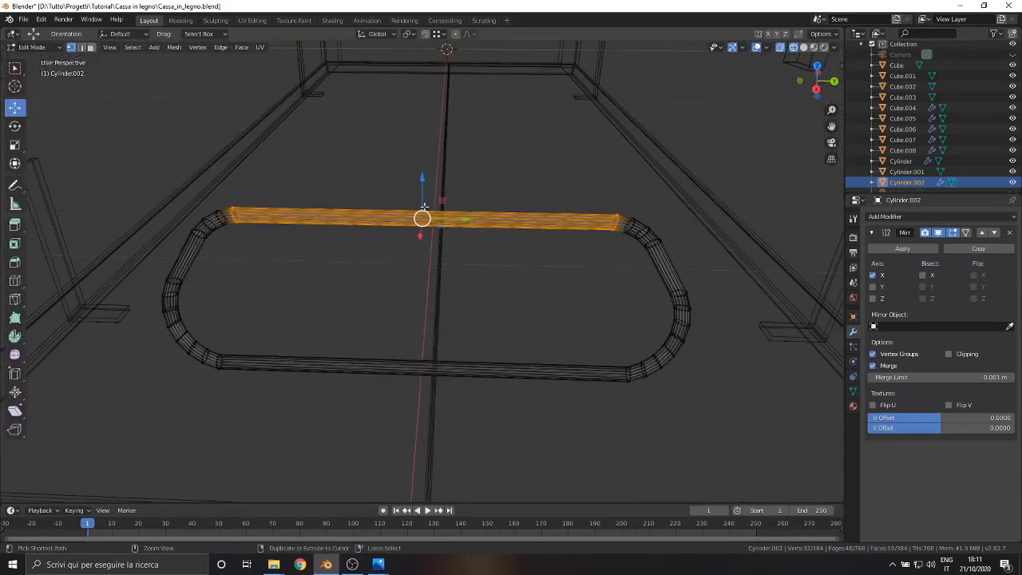
click(378, 218)
right_click(378, 218)
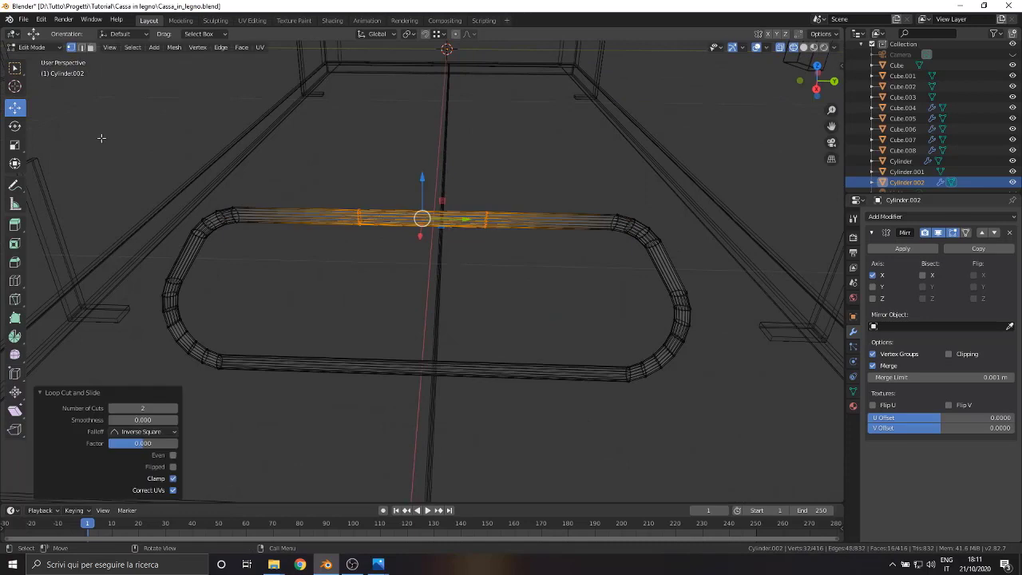
drag(462, 219, 516, 227)
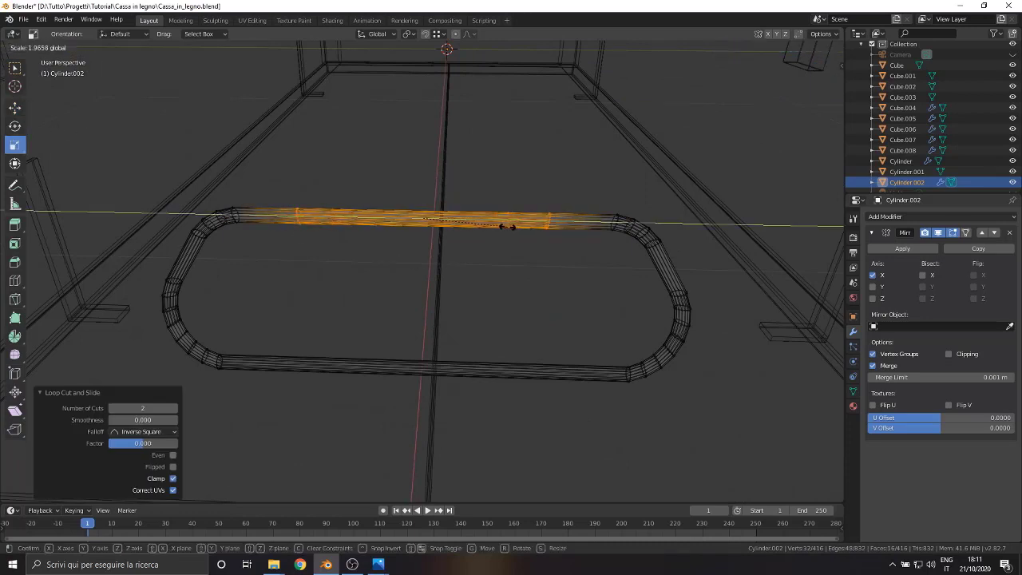
click(507, 227)
- Extrude the middle grip faces in place, scale them up to thicken, then shorten along X
scroll(463, 248, up, 3)
key(e)
right_click(437, 264)
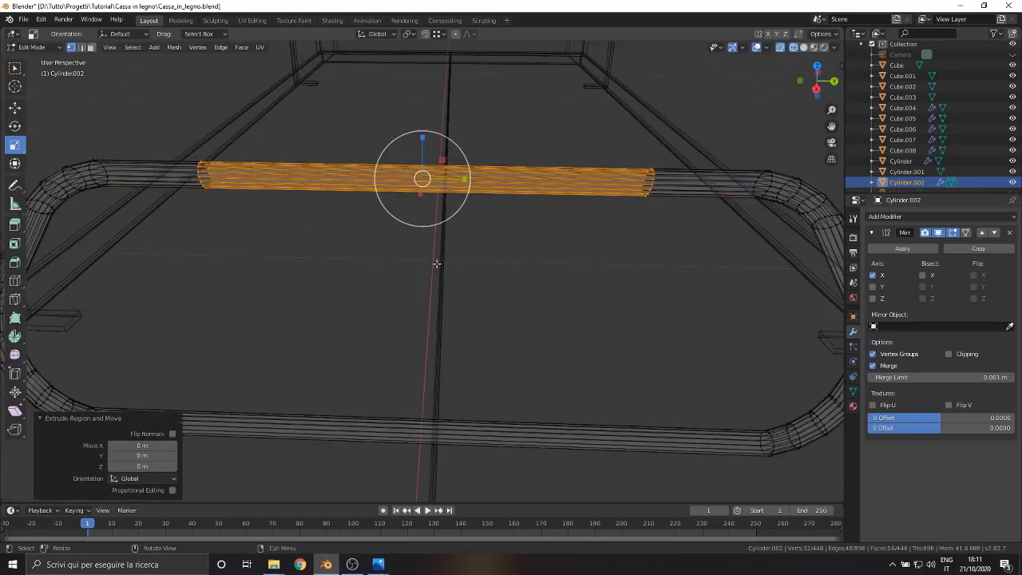
key(s)
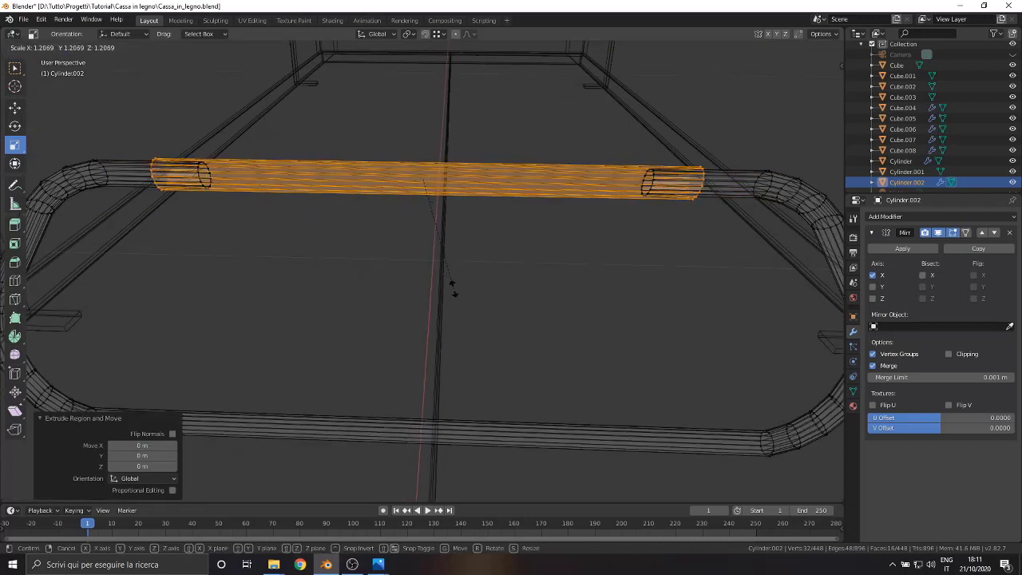
click(455, 297)
key(s)
key(x)
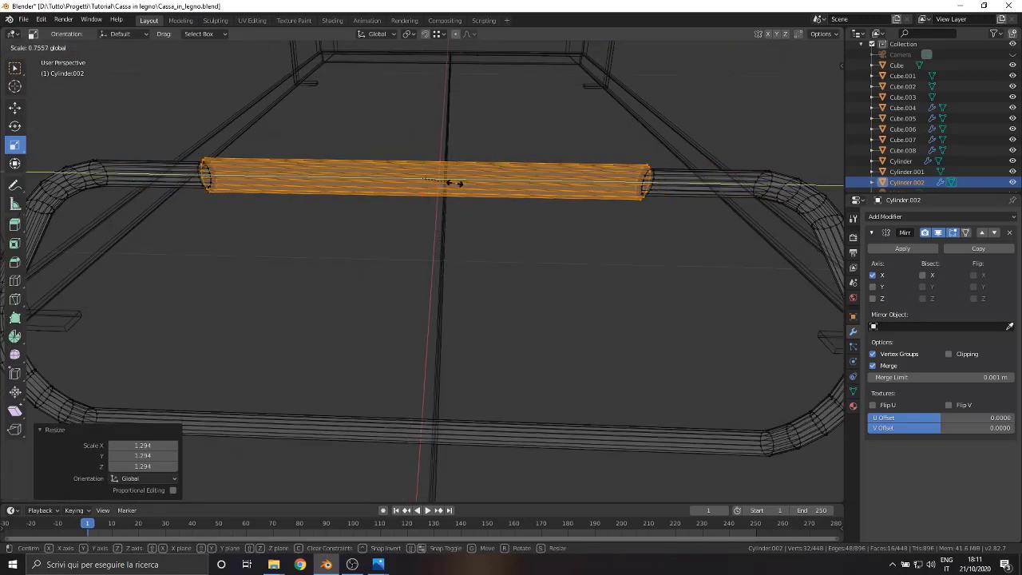
click(454, 183)
- Back in solid shading, rescale the grip uniformly to 1.173 and its length to 0.852
key(z)
click(464, 260)
mouse_move(456, 290)
middle_down()
mouse_move(449, 280)
mouse_move(471, 264)
middle_up()
scroll(471, 263, up, 2)
key(s)
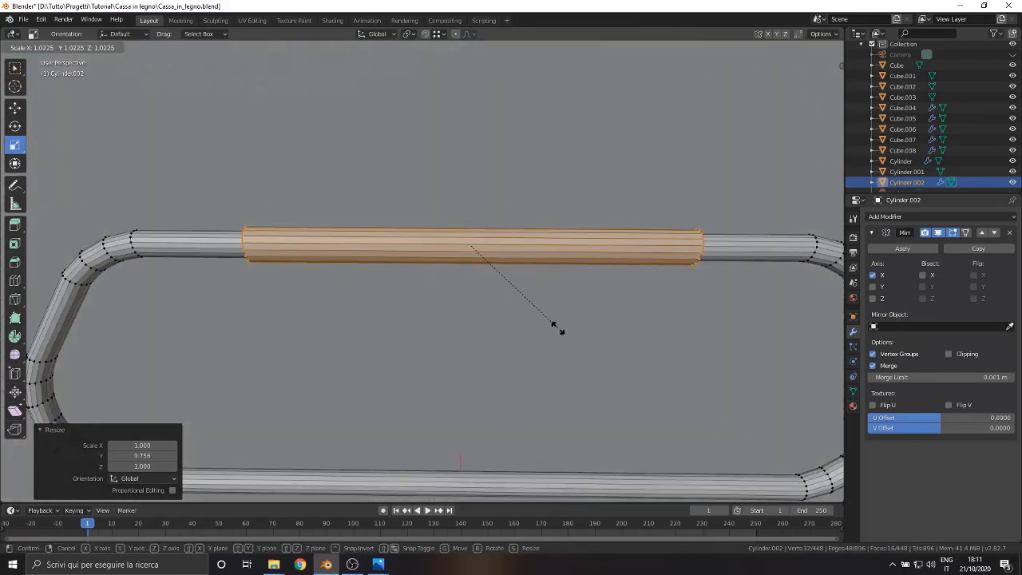
click(566, 342)
drag(512, 243, 505, 243)
middle_drag(467, 243, 548, 312)
scroll(548, 312, down, 3)
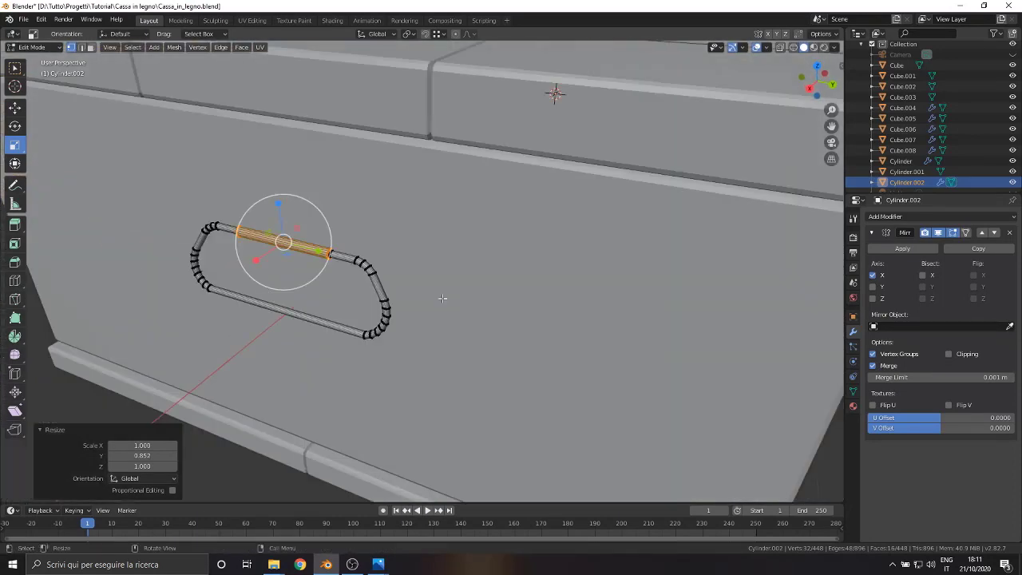
click(32, 47)
- In Object Mode, turn on Auto Smooth under the handle's Normals settings
click(37, 59)
scroll(256, 284, down, 4)
scroll(327, 256, up, 4)
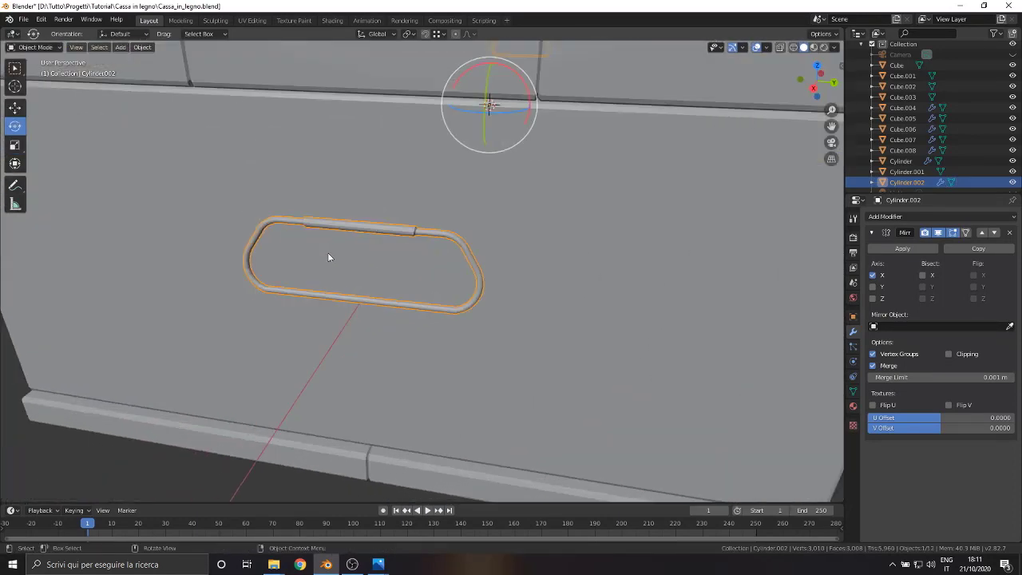
click(121, 48)
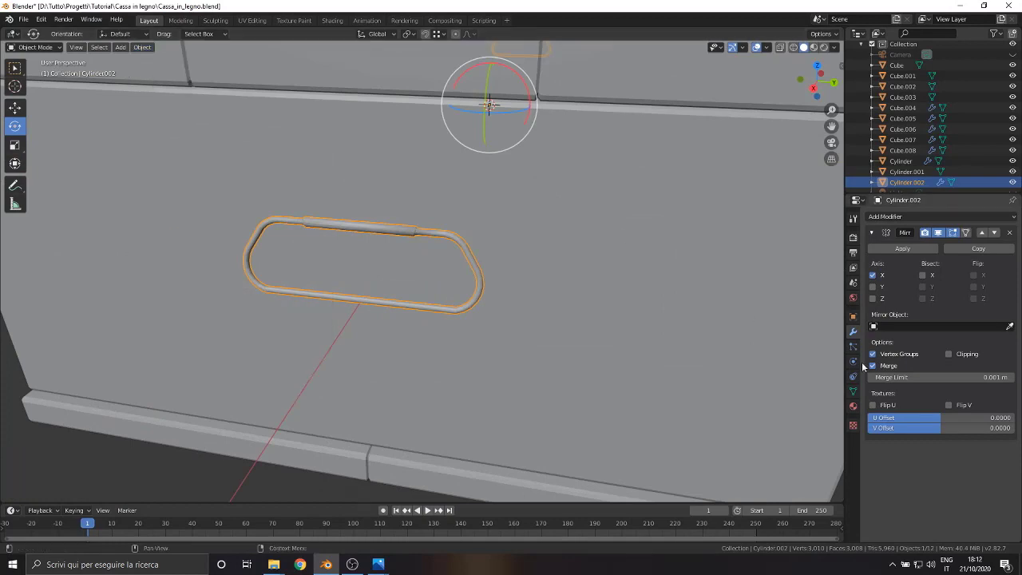
click(853, 392)
click(884, 411)
scroll(444, 269, down, 4)
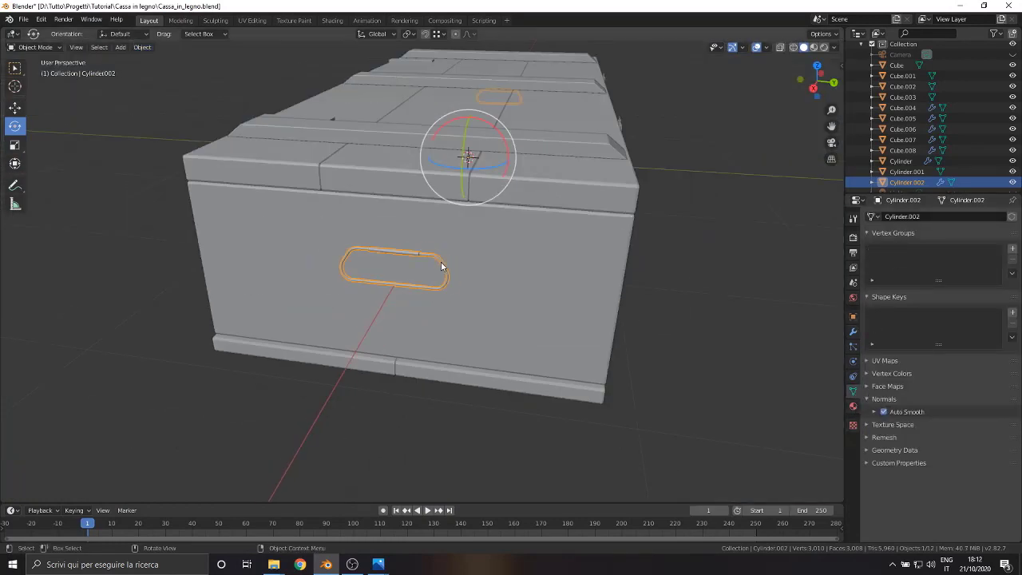
- Deselect everything and orbit to view the whole finished crate
click(466, 379)
middle_drag(466, 379, 422, 380)
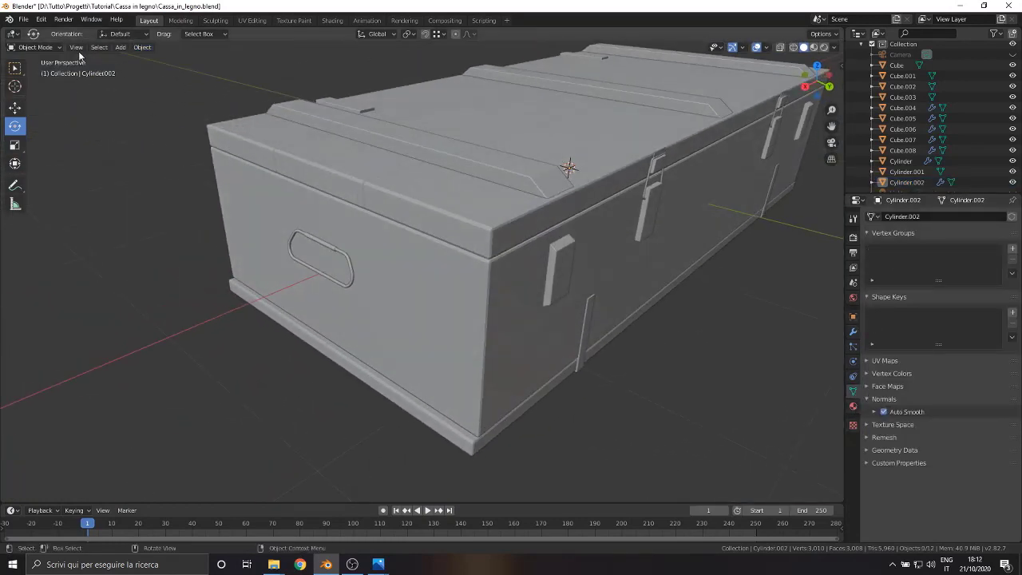
click(24, 18)
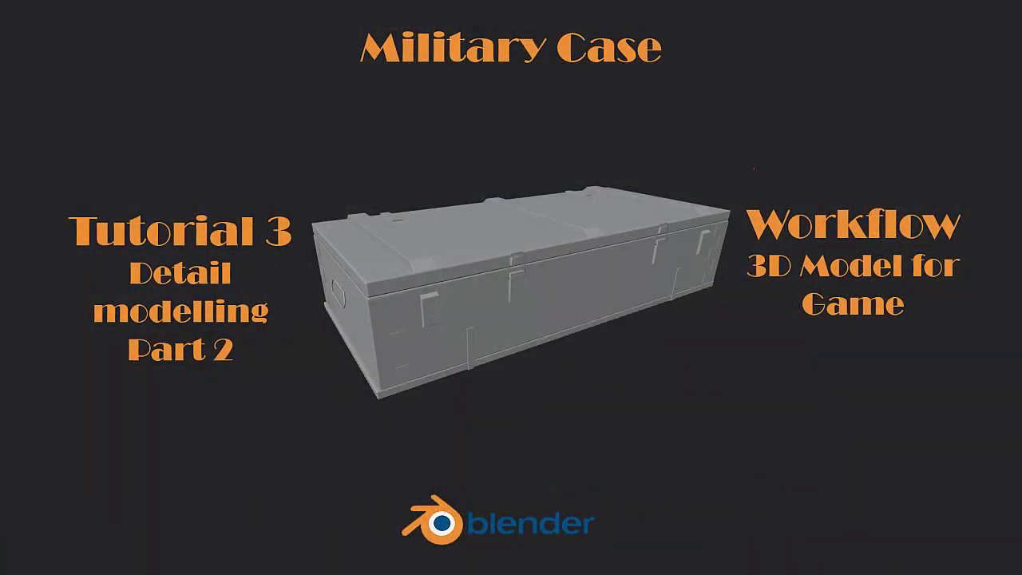